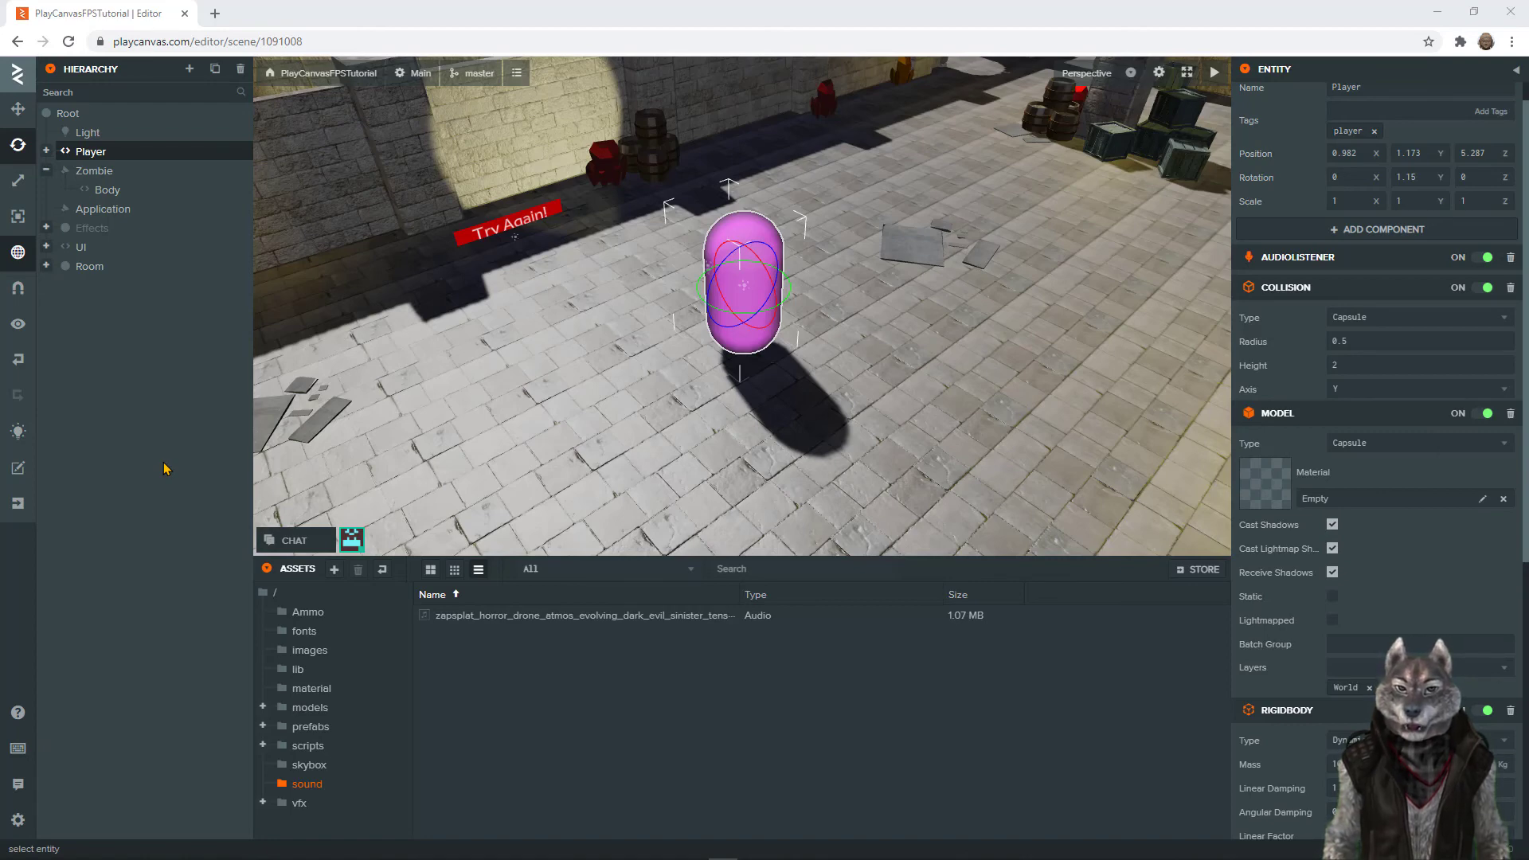
Step: Lower the Zombie entity slightly to about Y 1.138 and turn it about its vertical axis to a Y rotation of about -62
scroll(558, 269, "down", 5)
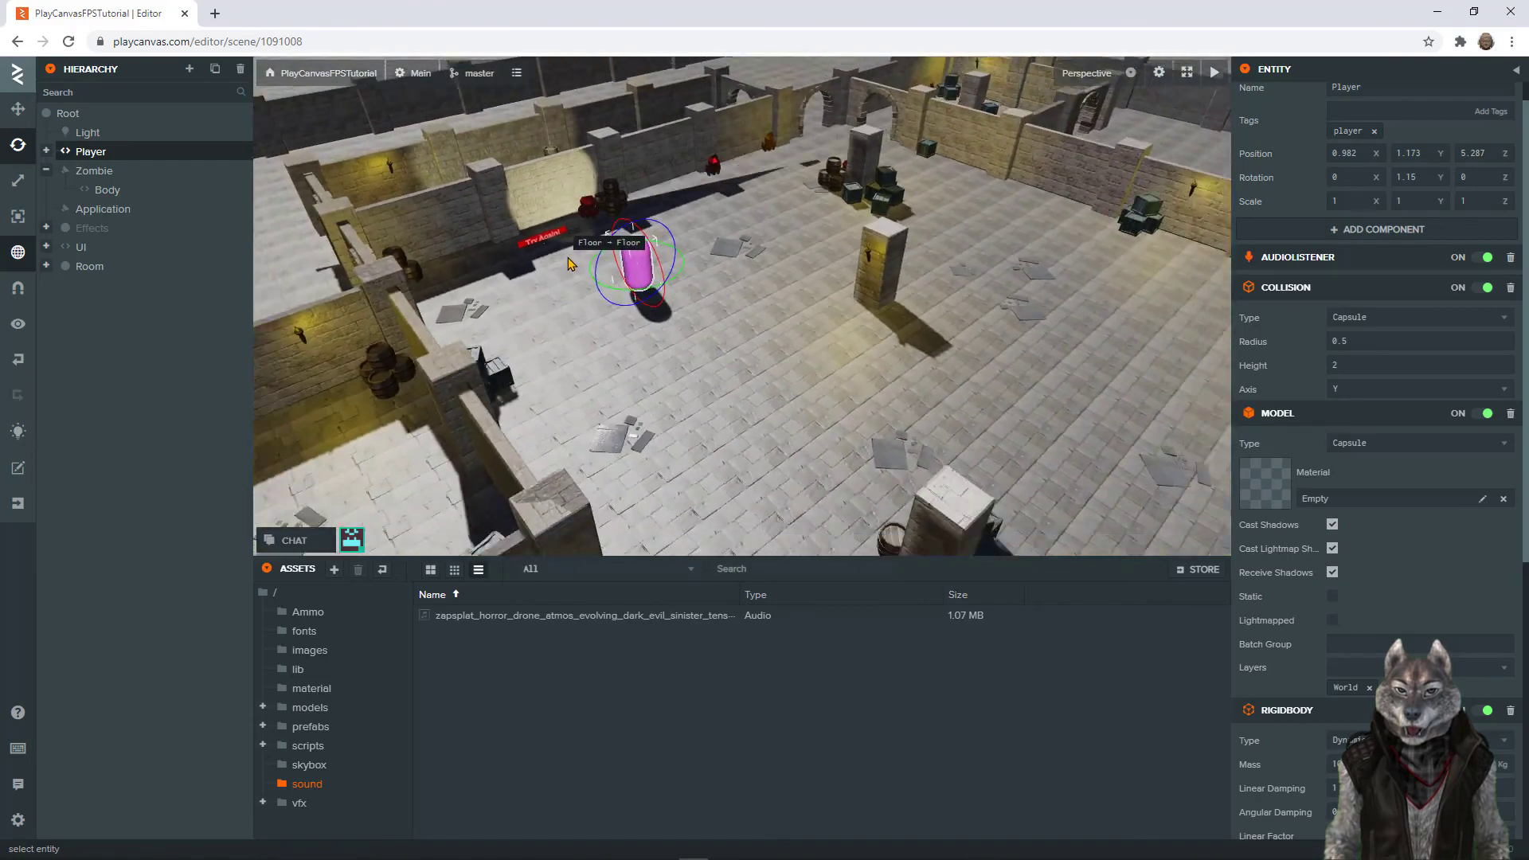
scroll(582, 267, "up", 3)
middle_click_drag(611, 267, 827, 367)
left_click_drag(825, 366, 562, 300)
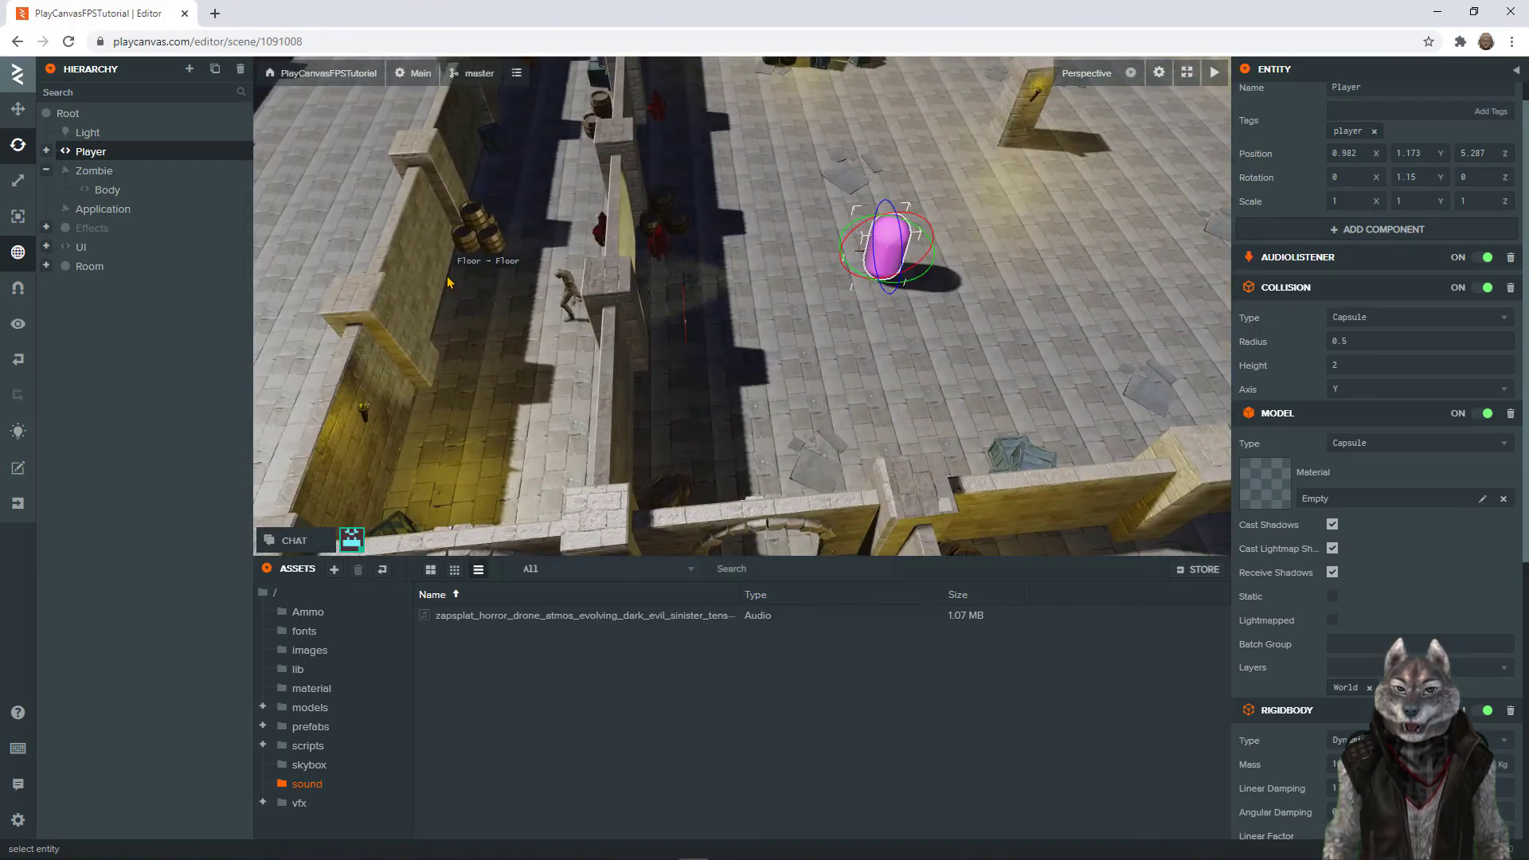
left_click(571, 302)
key("f")
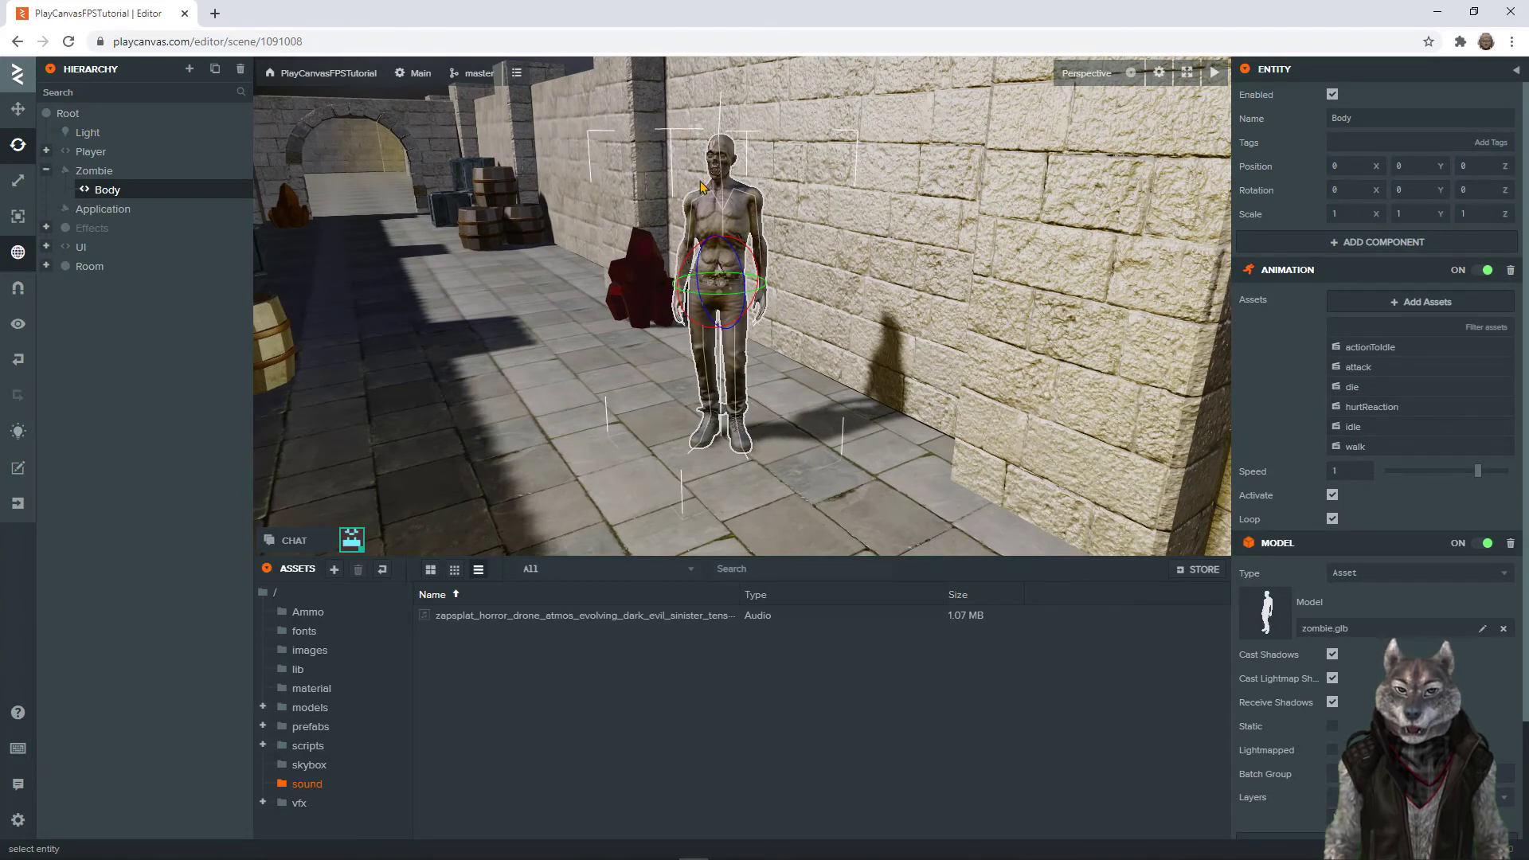
left_click(101, 173)
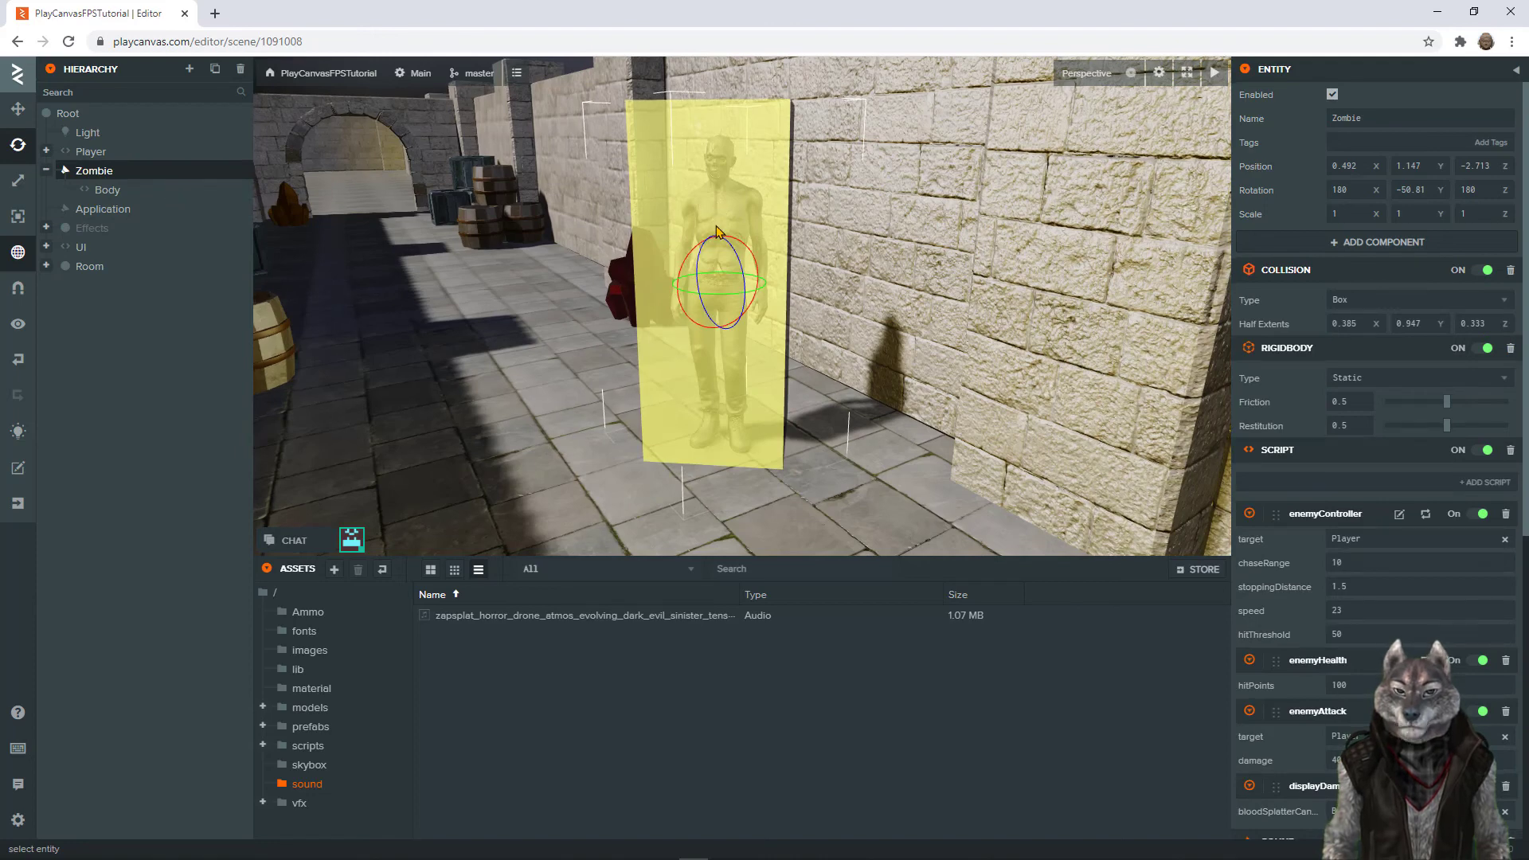
key("1")
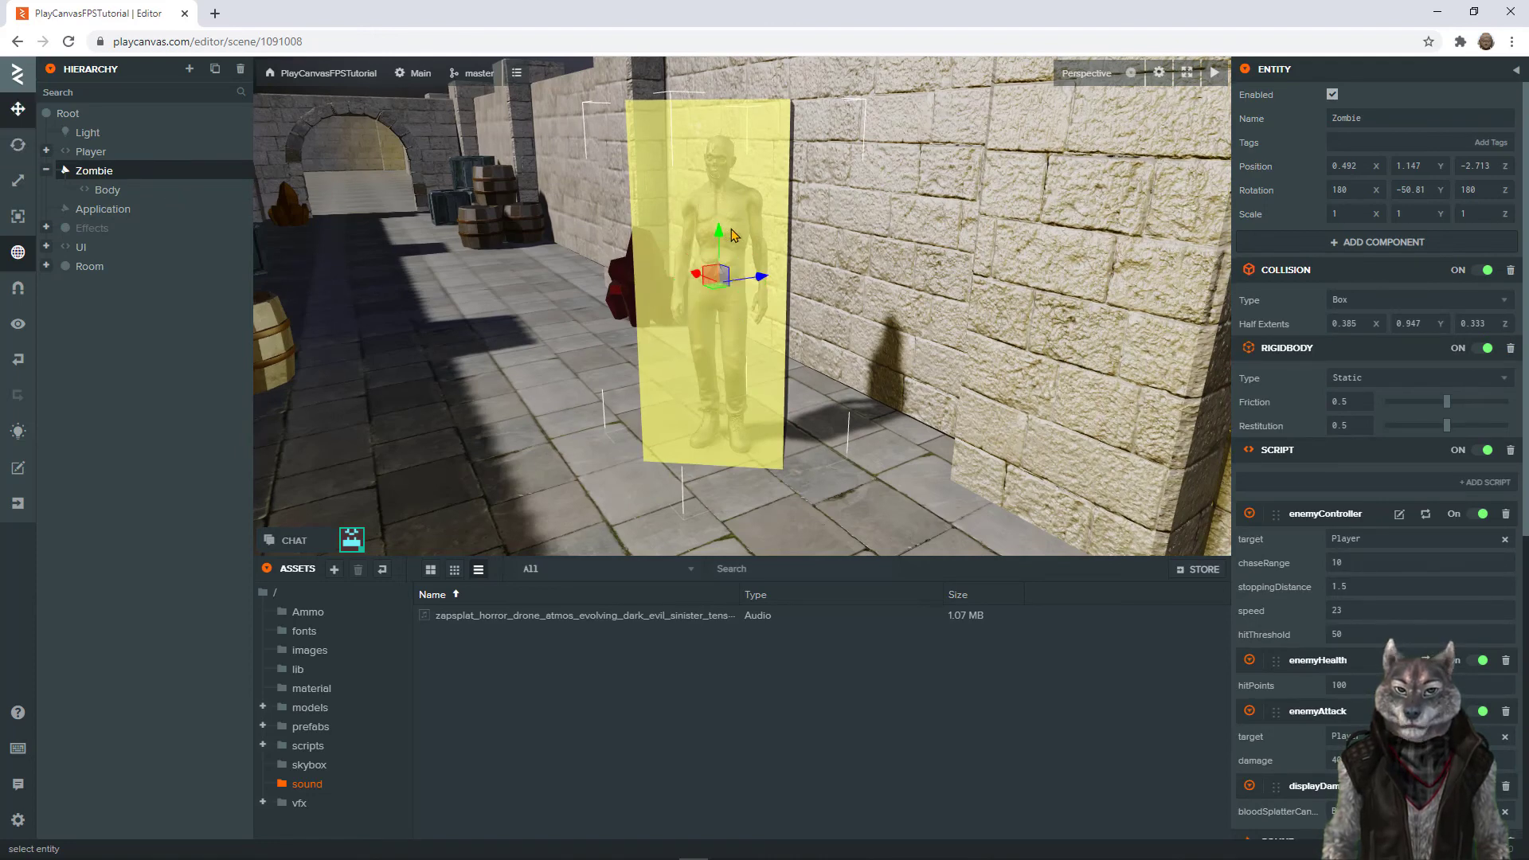
mouse_move(717, 239)
left_mouse_down()
mouse_move(720, 268)
mouse_move(720, 225)
left_mouse_up()
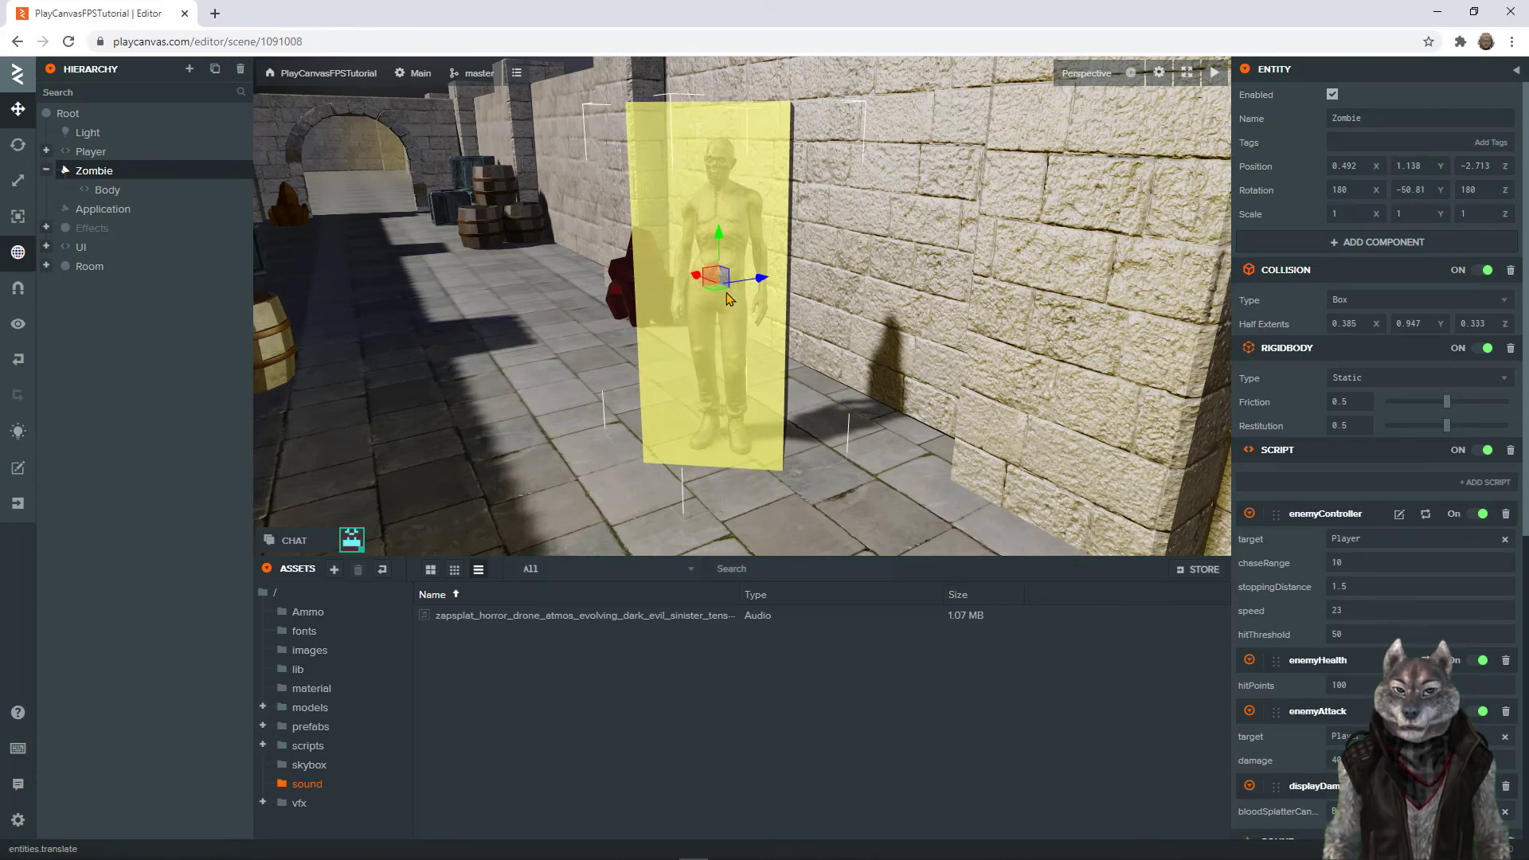
key("2")
left_click_drag(726, 289, 728, 319)
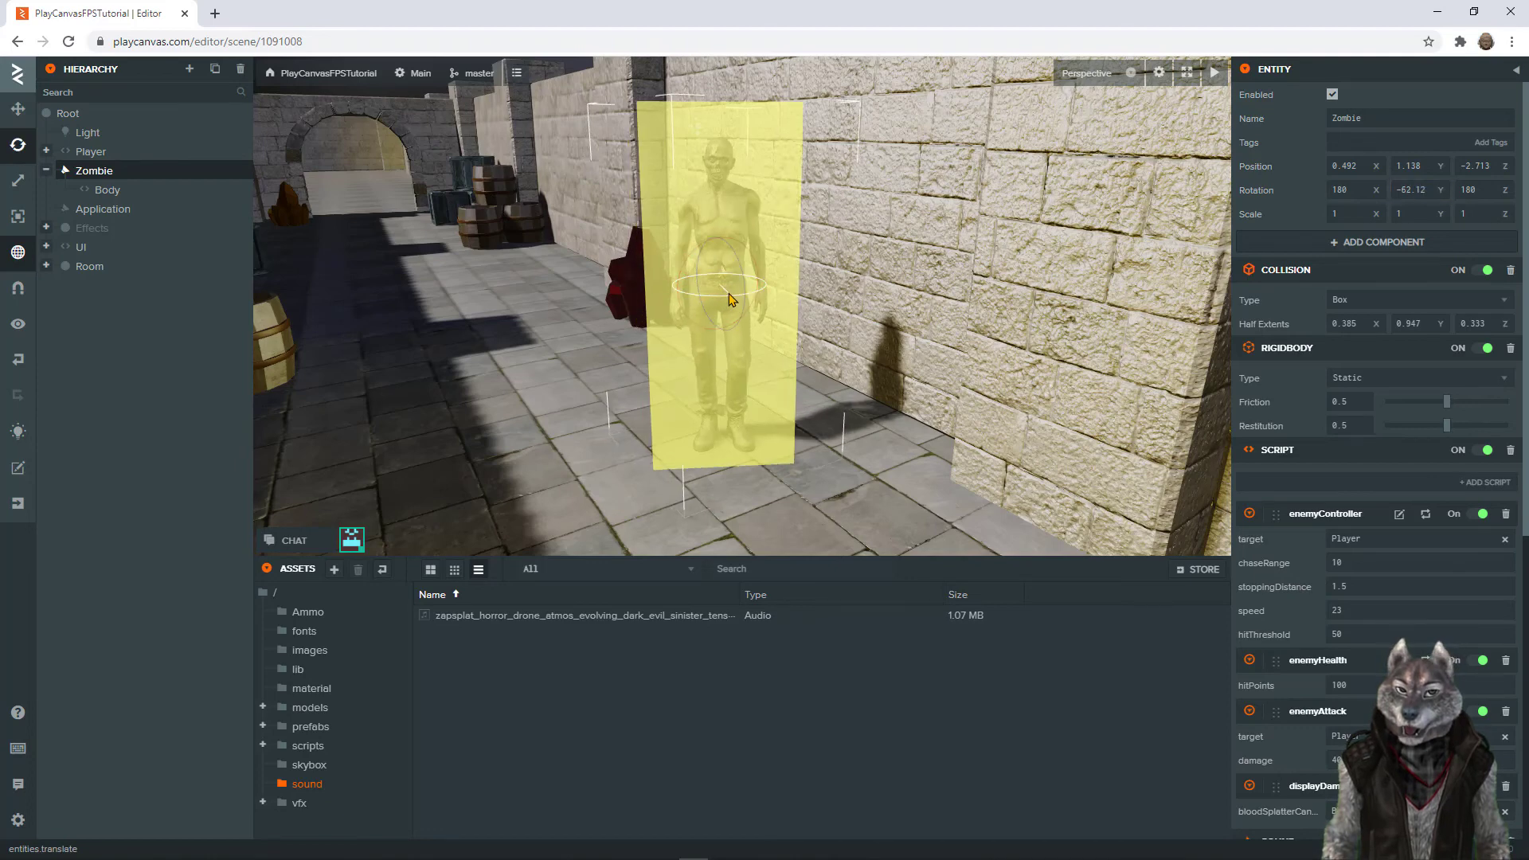
Step: Set the Max Distance of the Zombie's sound component to 12
scroll(1357, 578, "down", 6)
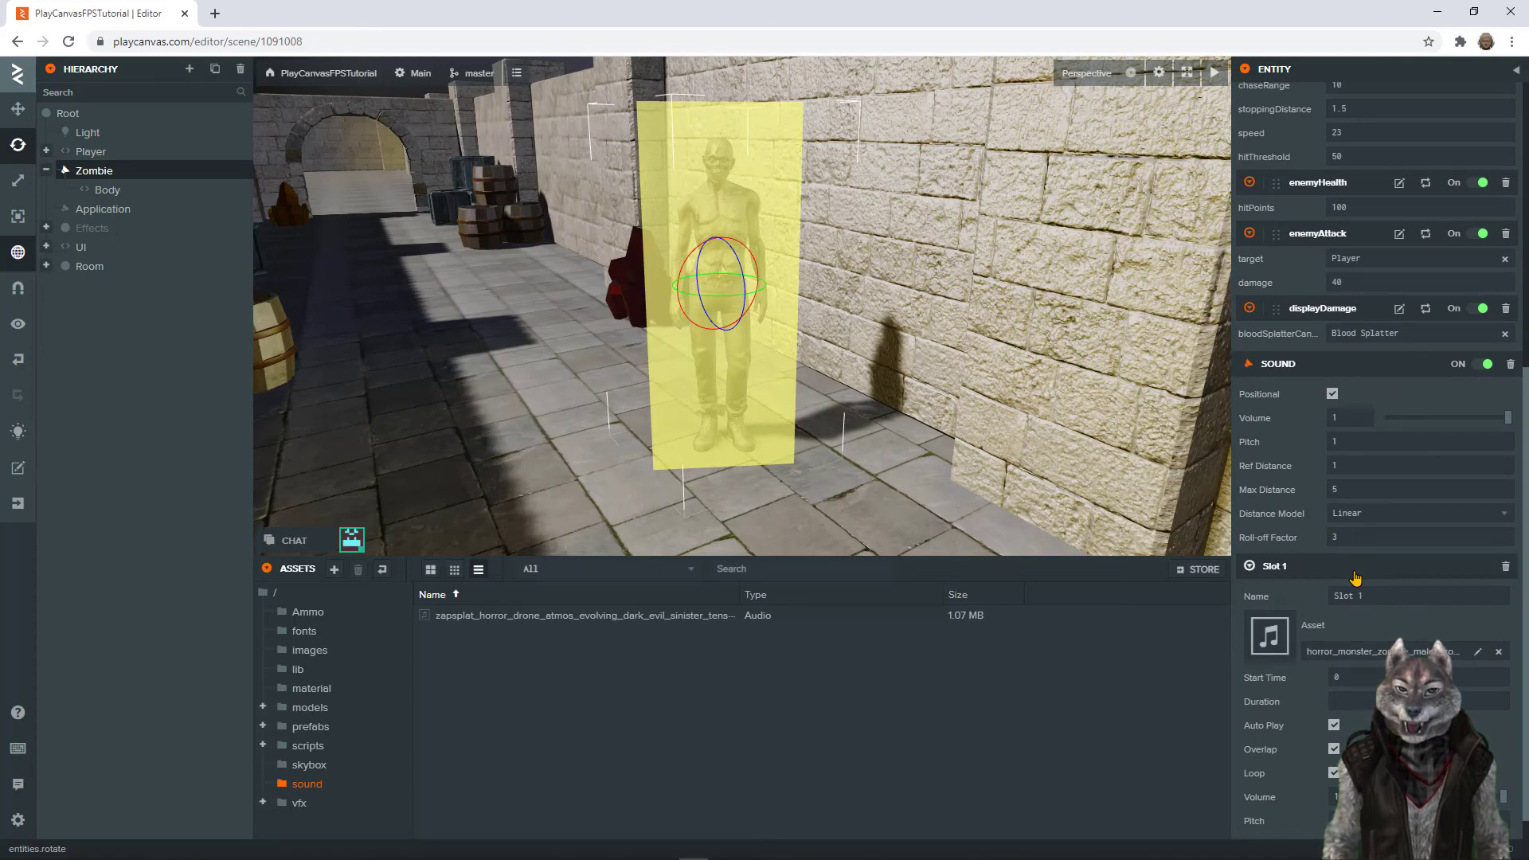
scroll(1356, 577, "down", 1)
left_click(1342, 460)
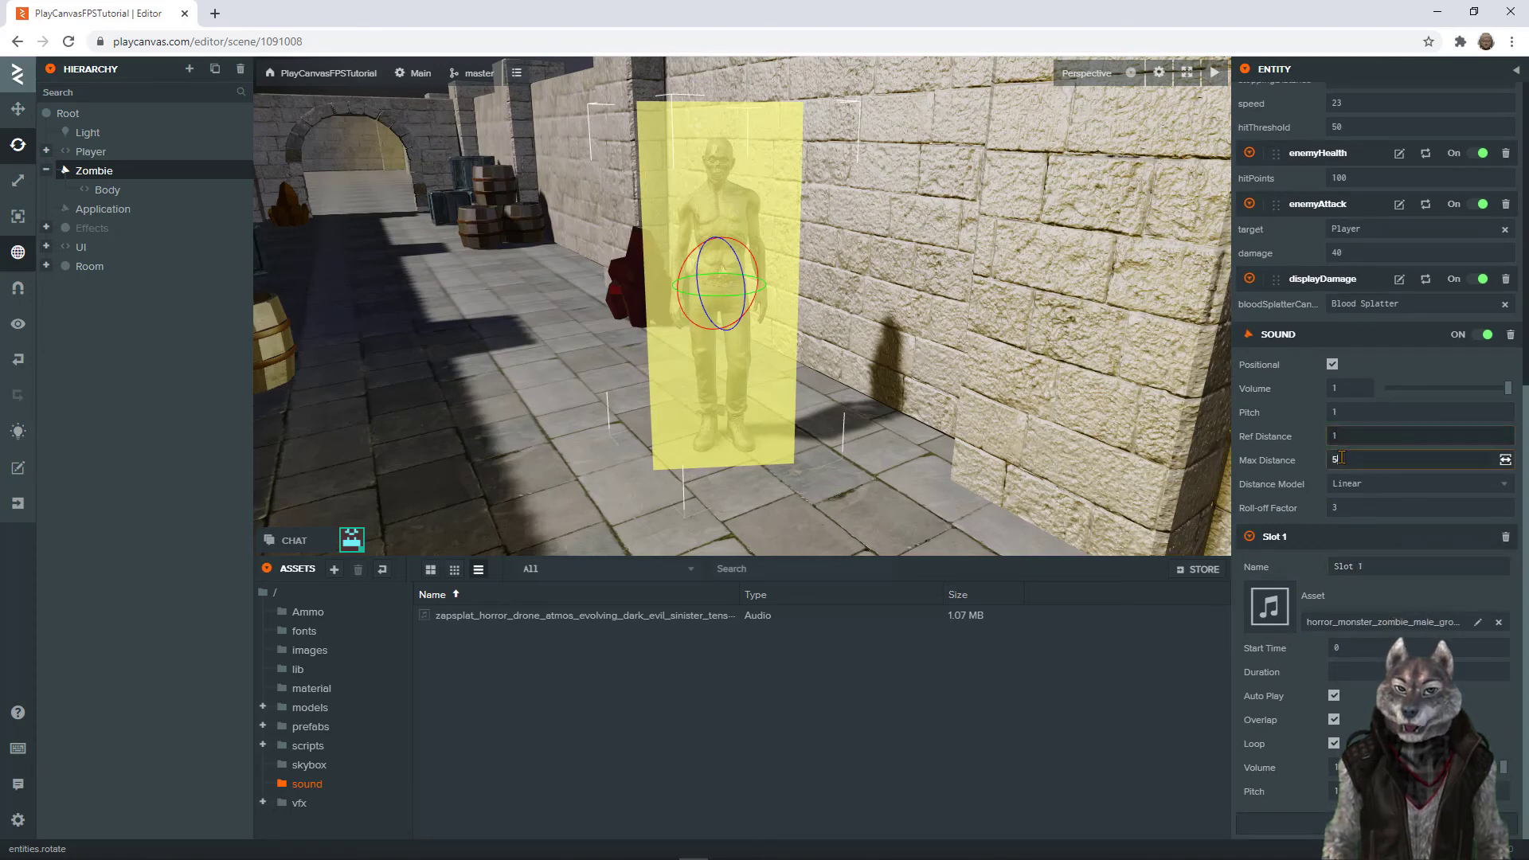
left_click_drag(1342, 458, 1313, 470)
key("Return")
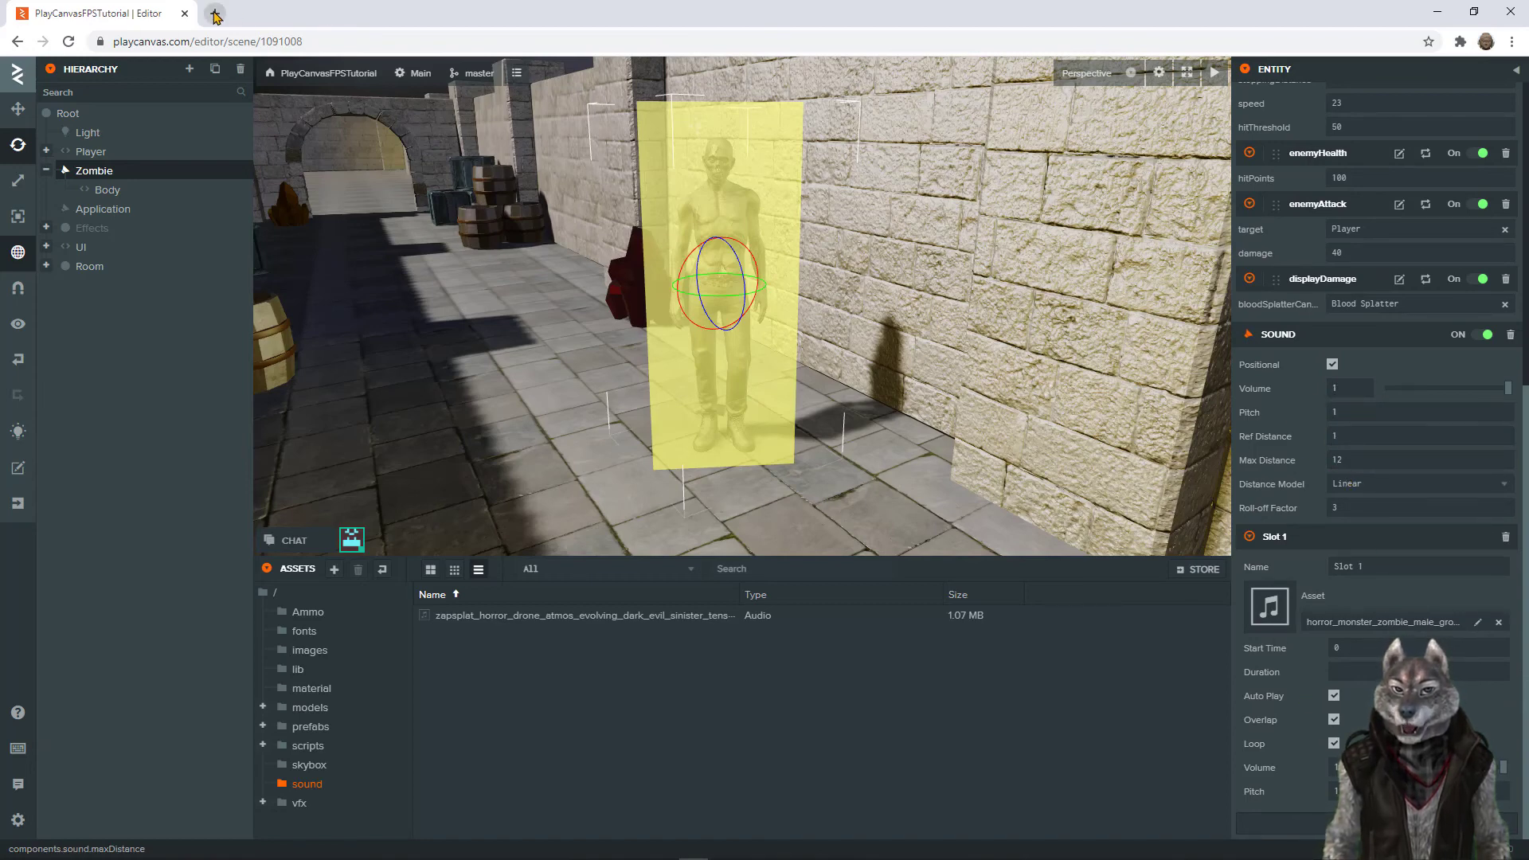
Step: Launch the game and walk through the archway toward the zombie and back away to test the sound distance
left_click(1197, 93)
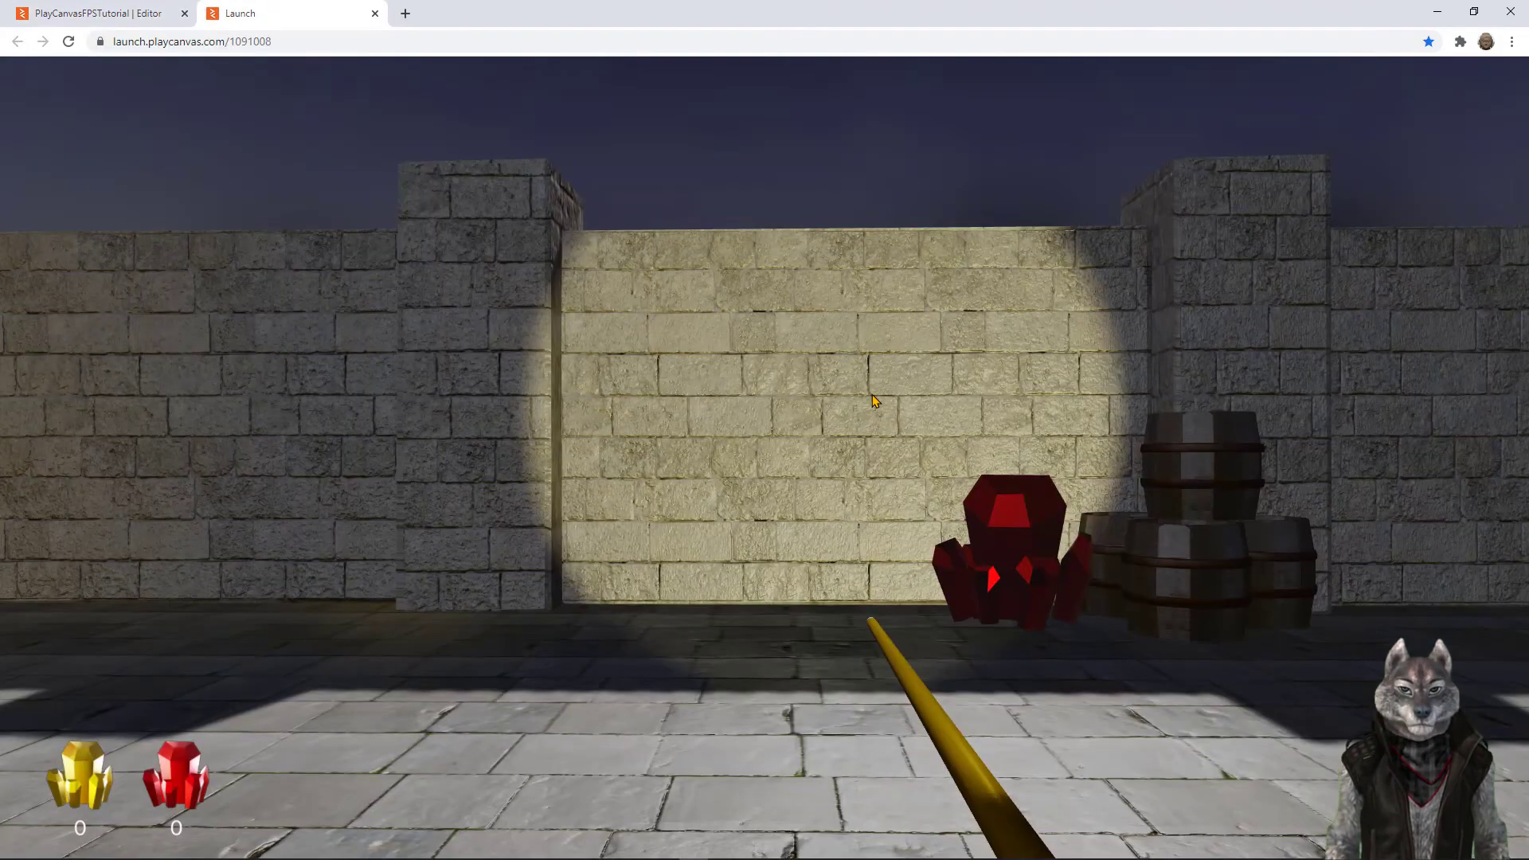
left_click(875, 502)
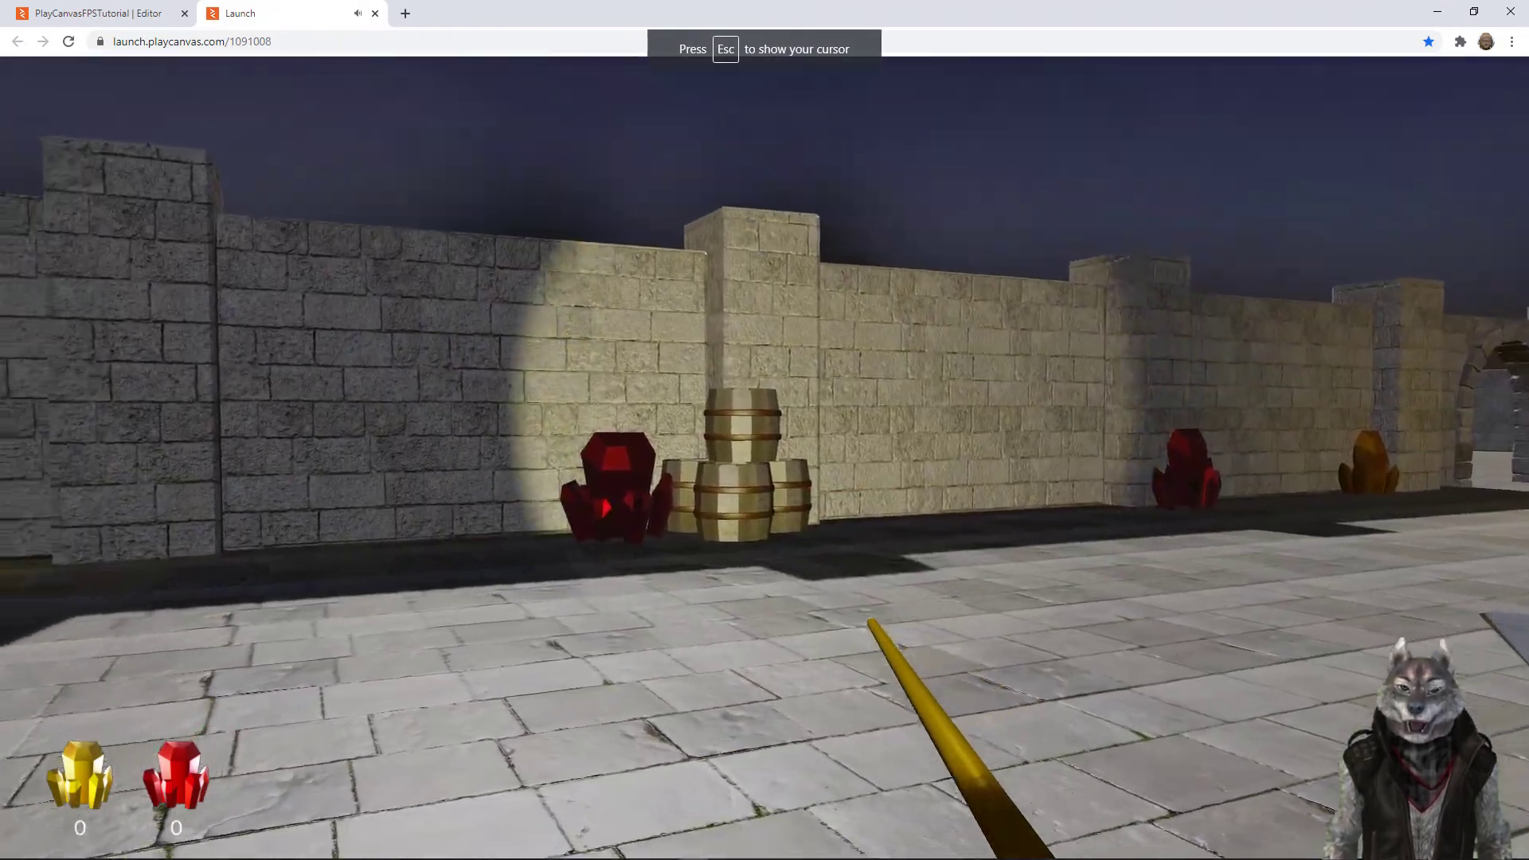
key("w")
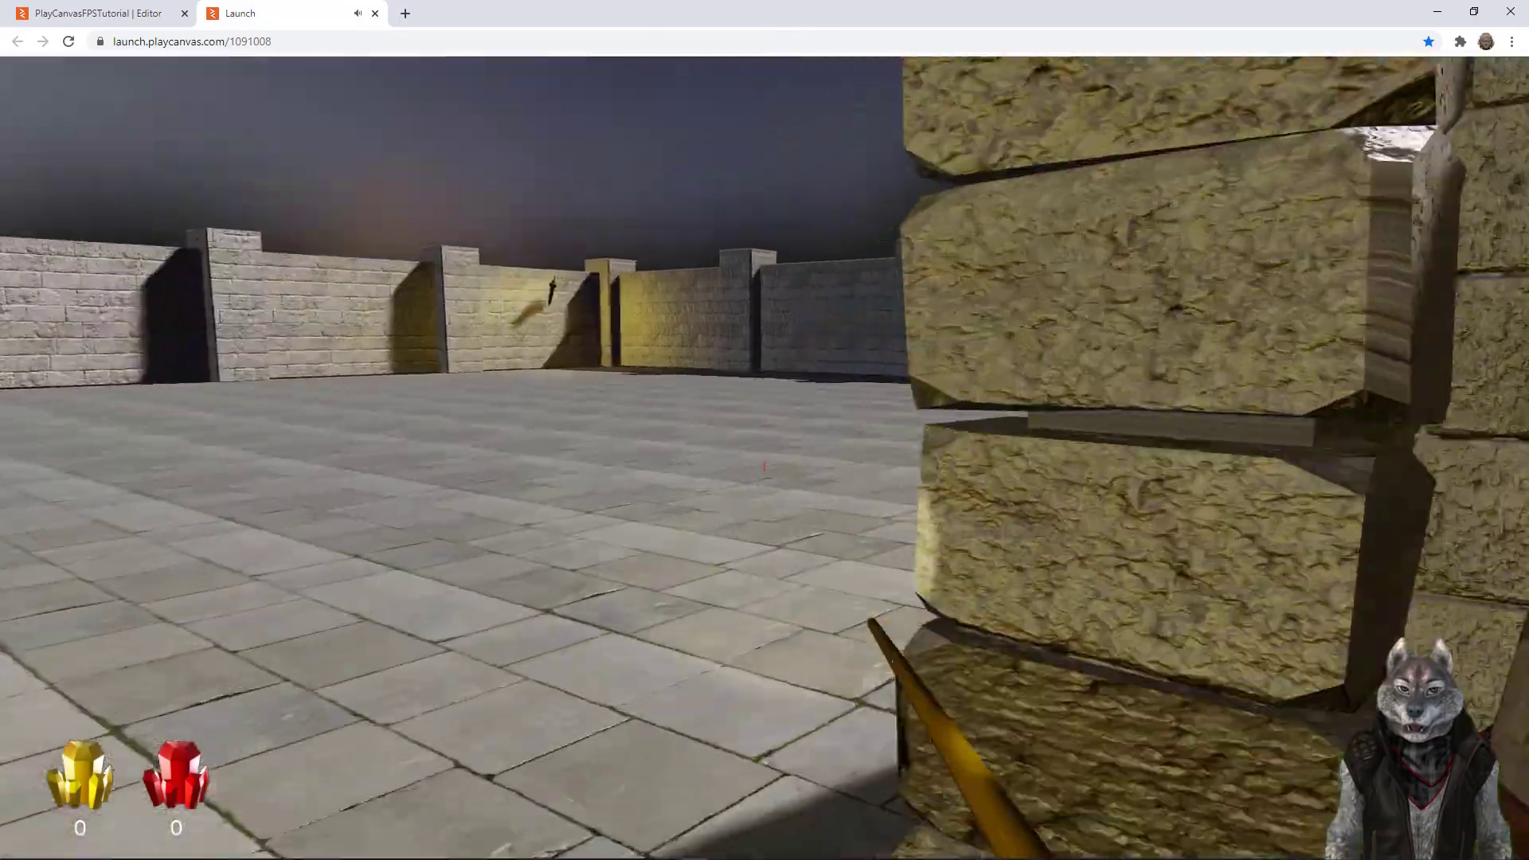
key("w")
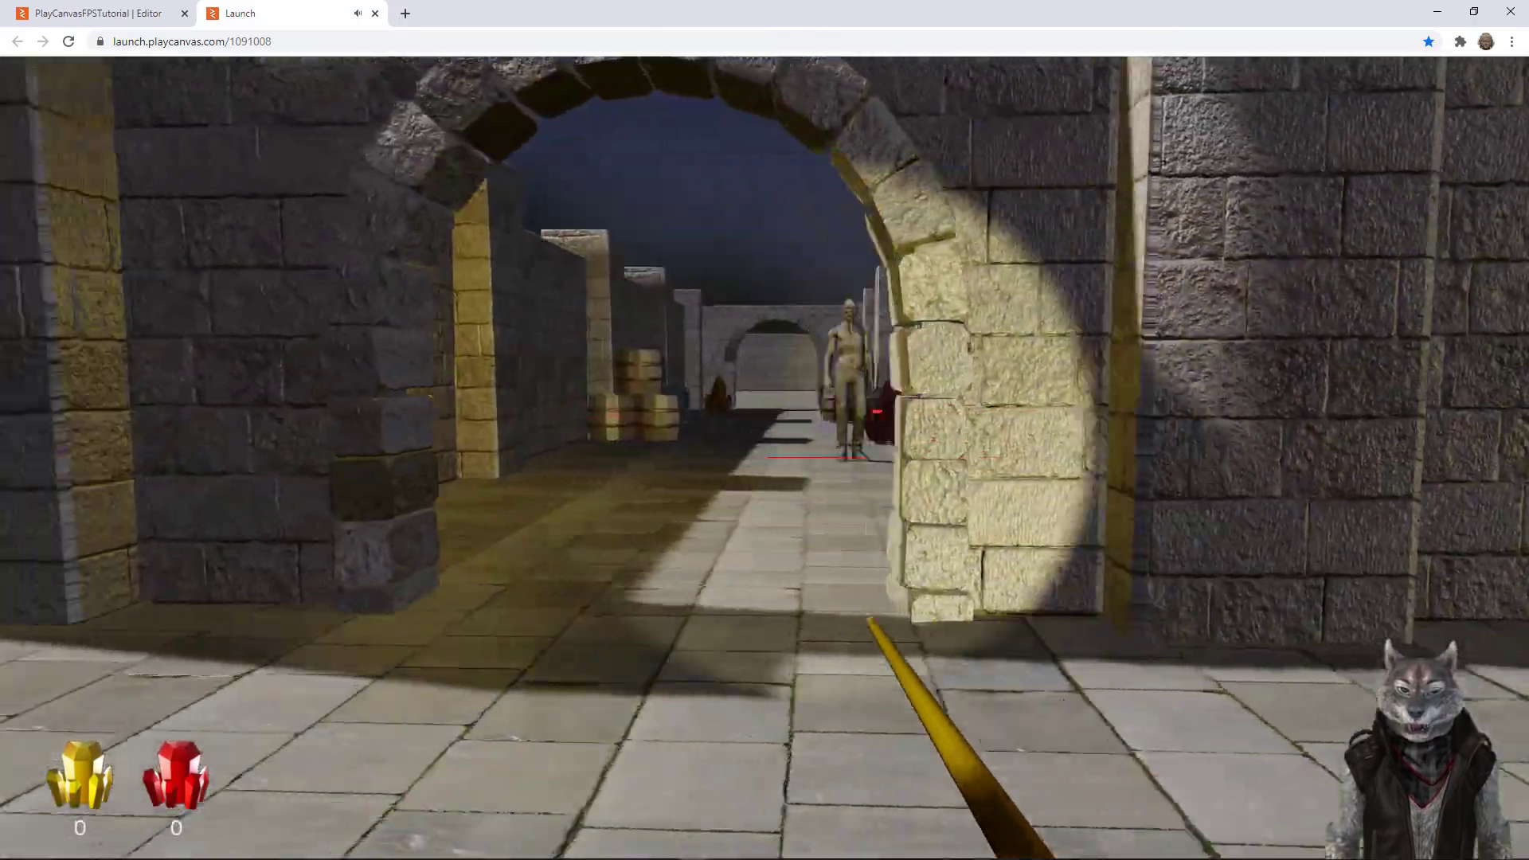
key("w")
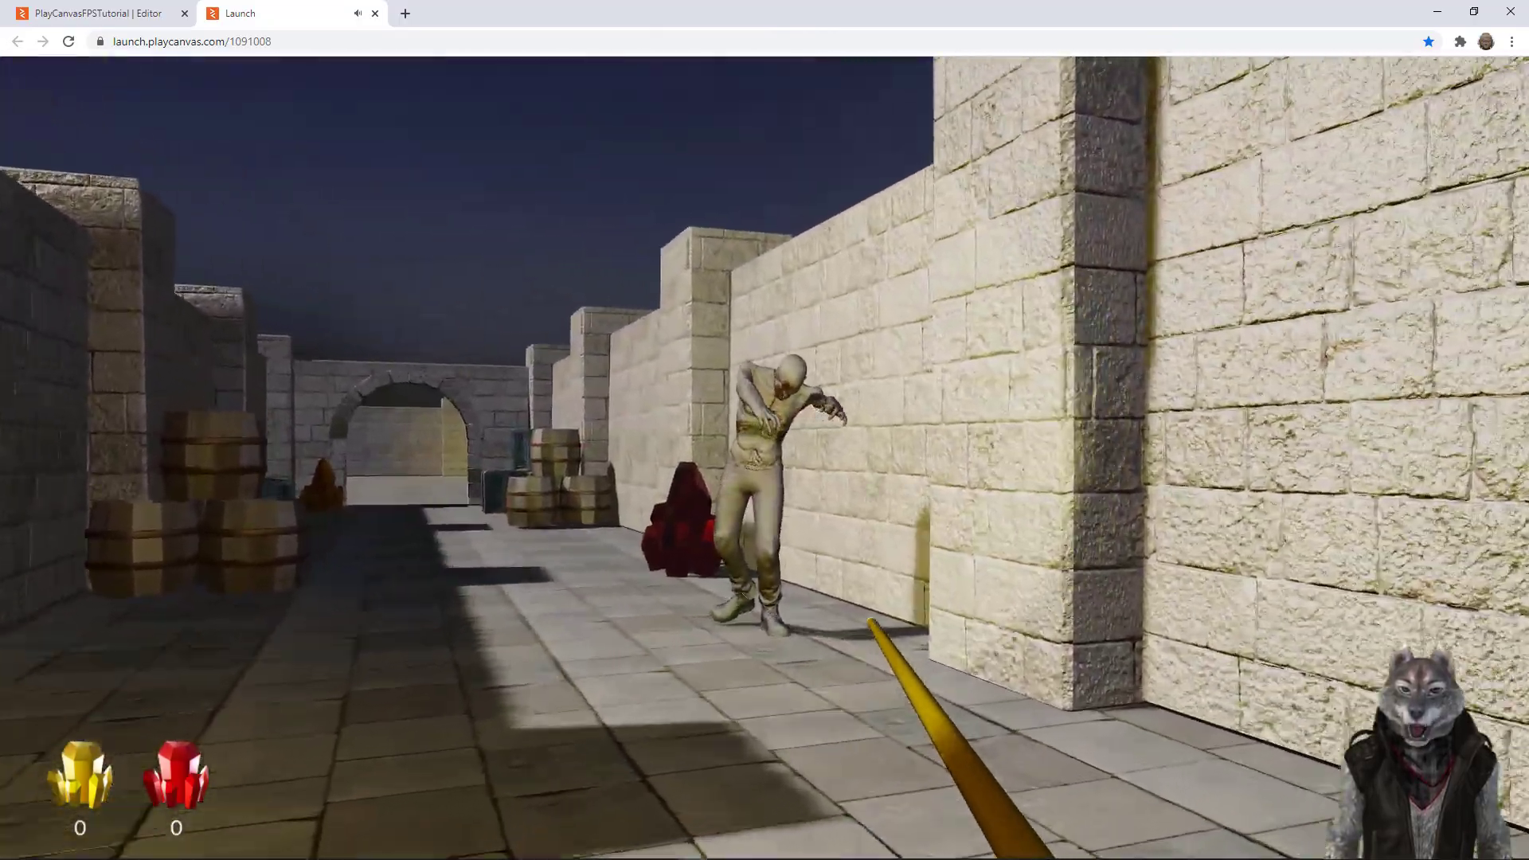
key("s")
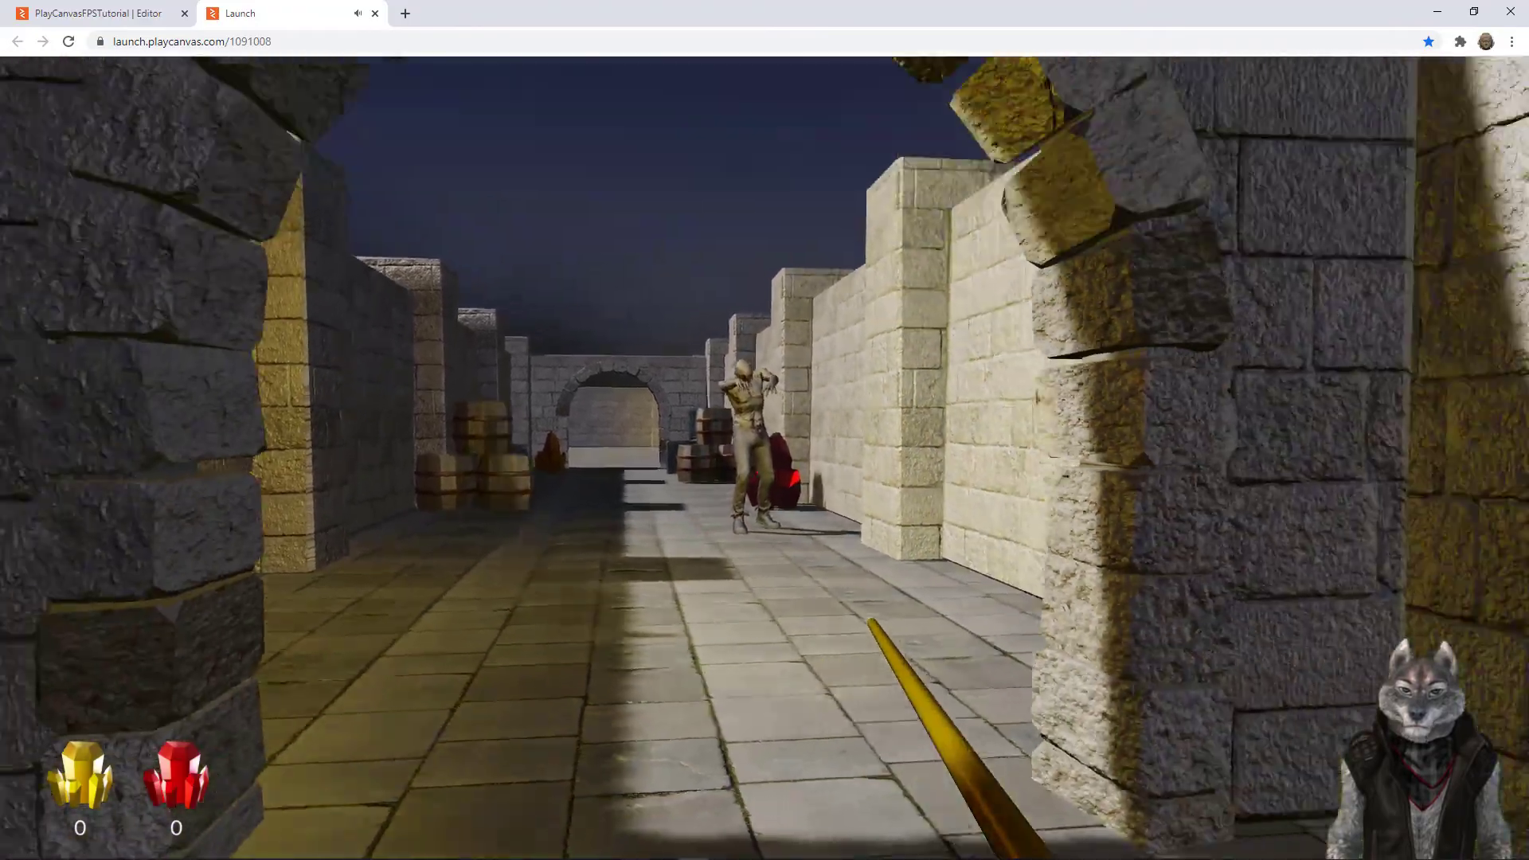
key("s")
key("w")
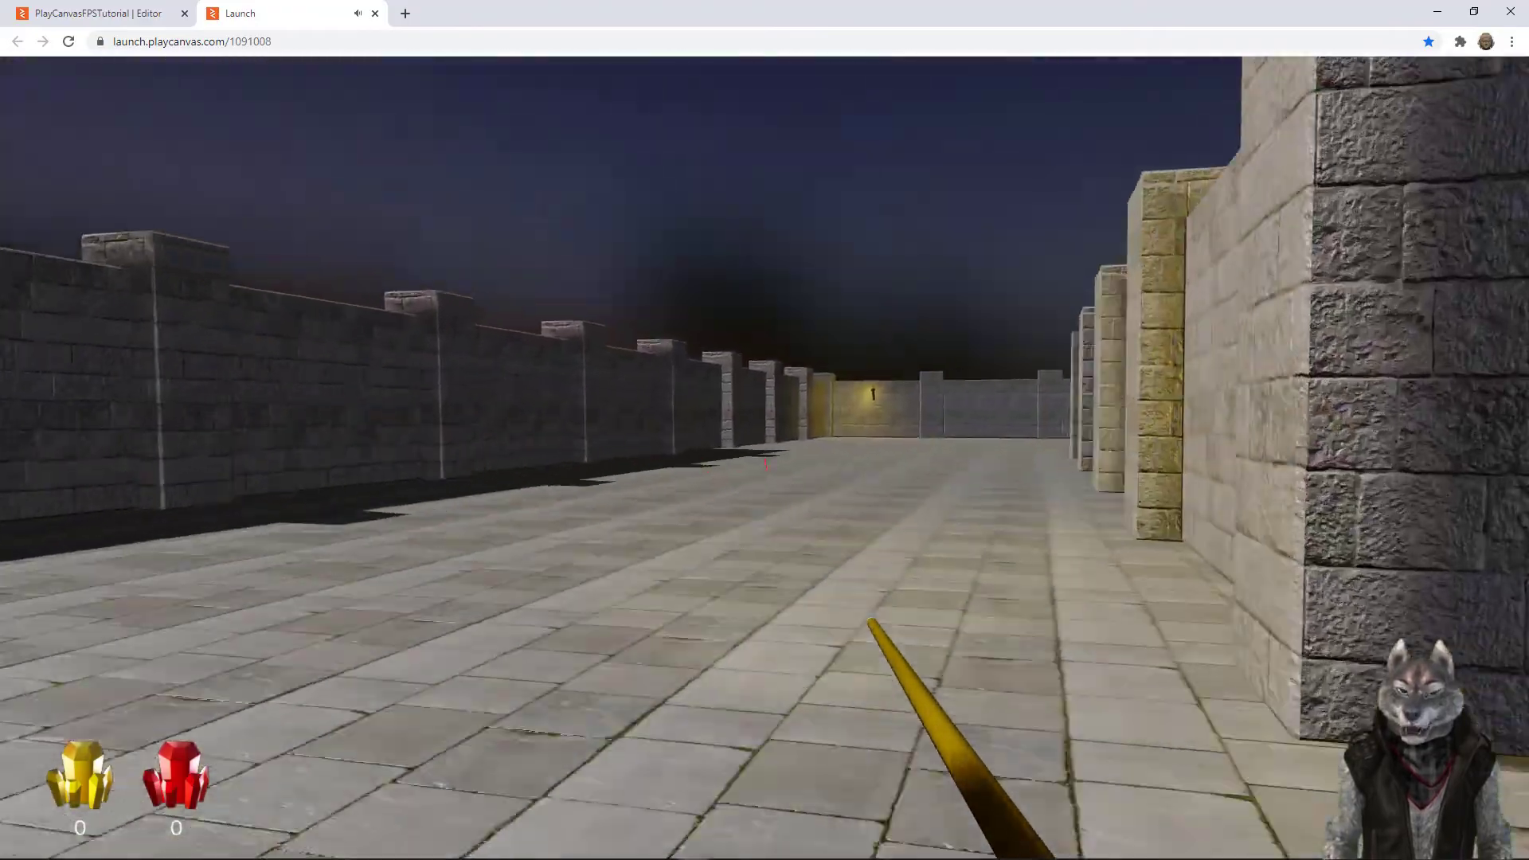
key("s")
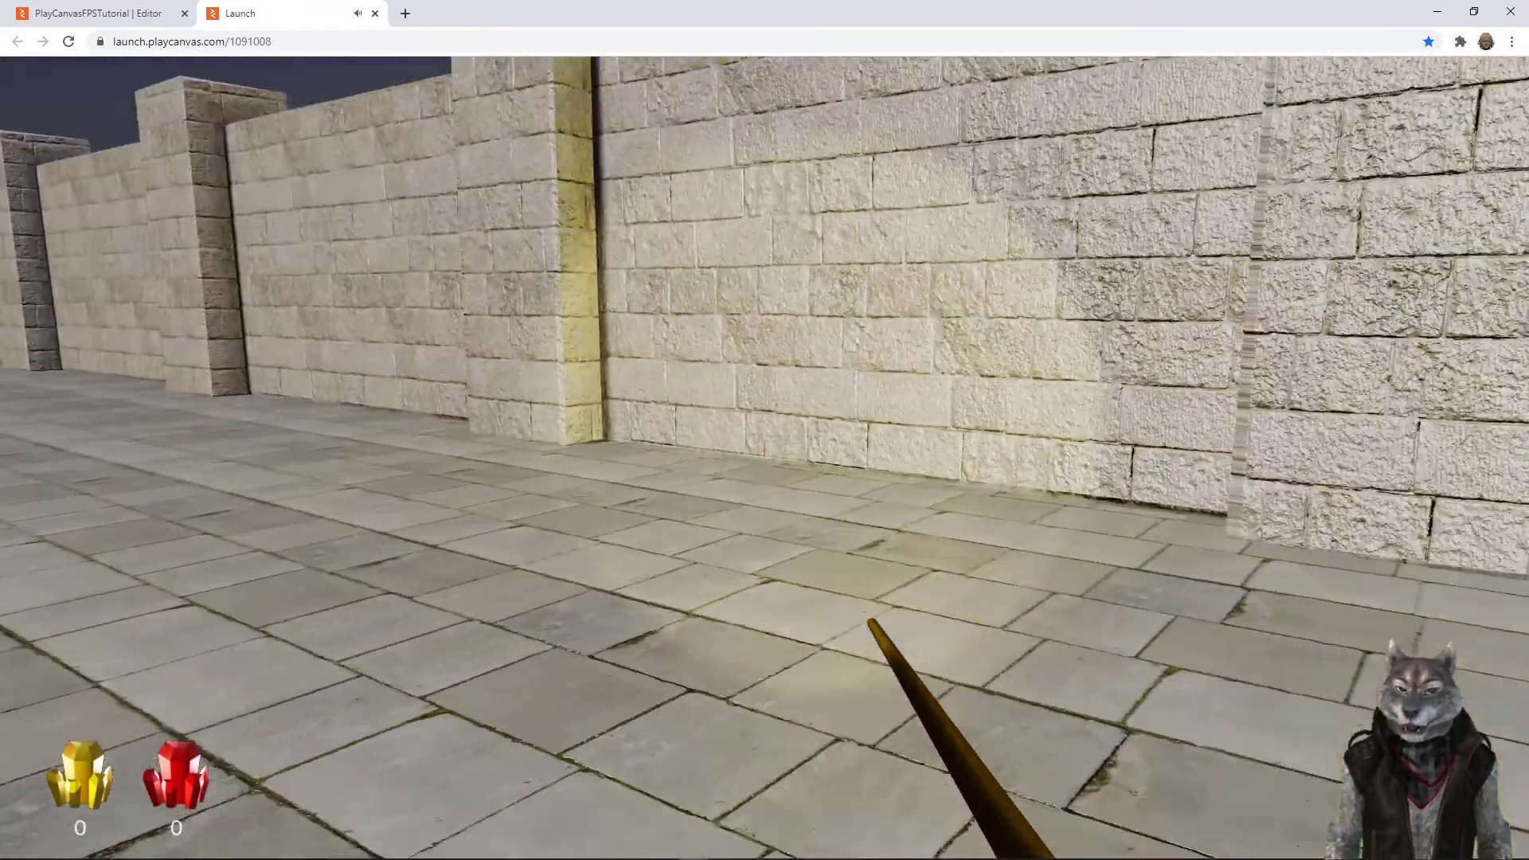
key("d")
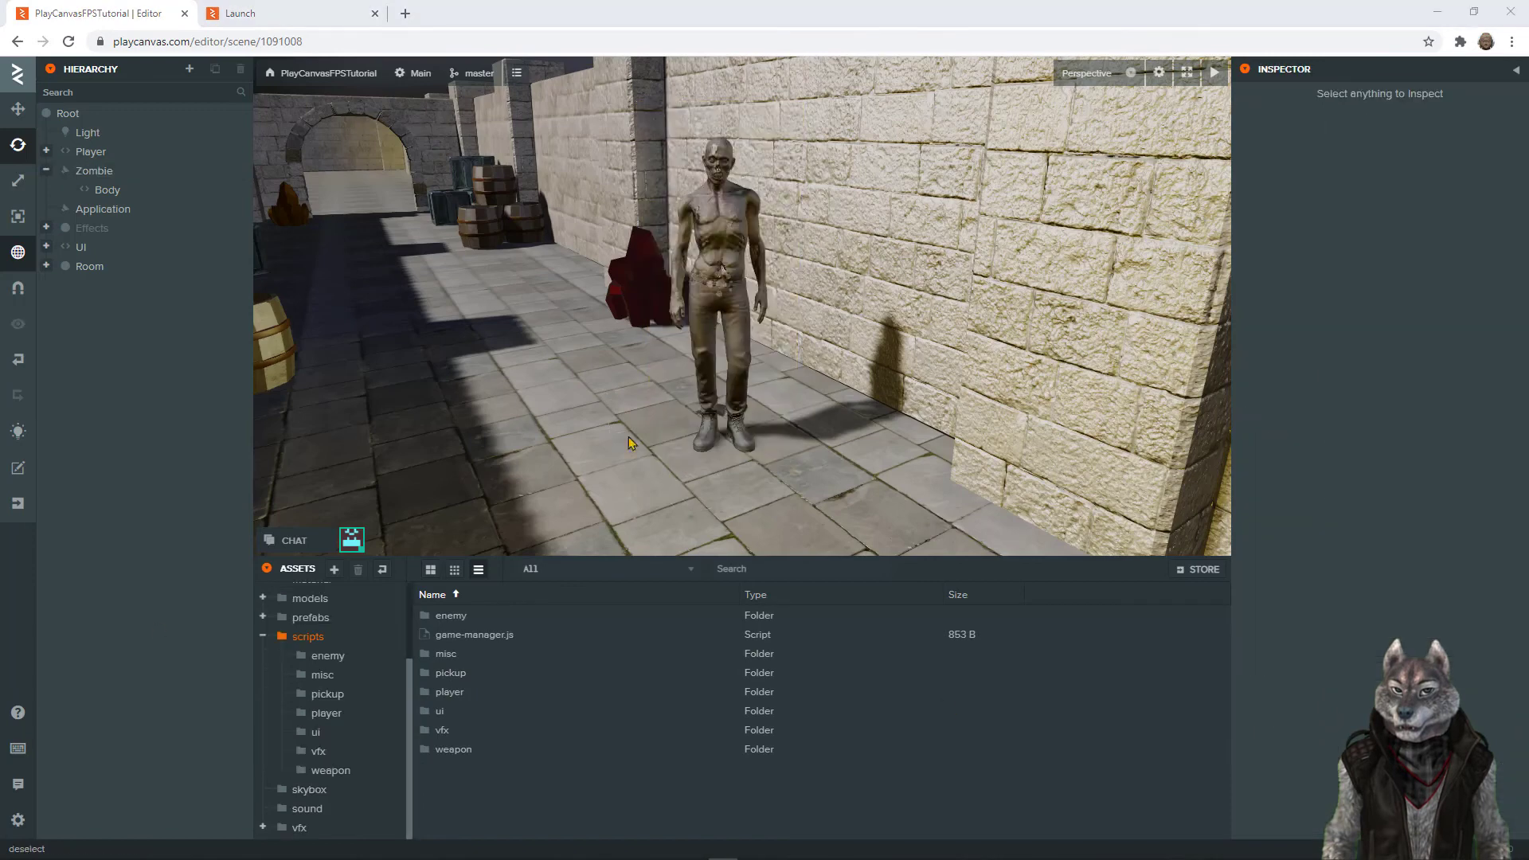
Step: Open the weapon.js script from the weapon subfolder of scripts for editing
double_click(446, 756)
left_click(322, 683)
left_click(331, 771)
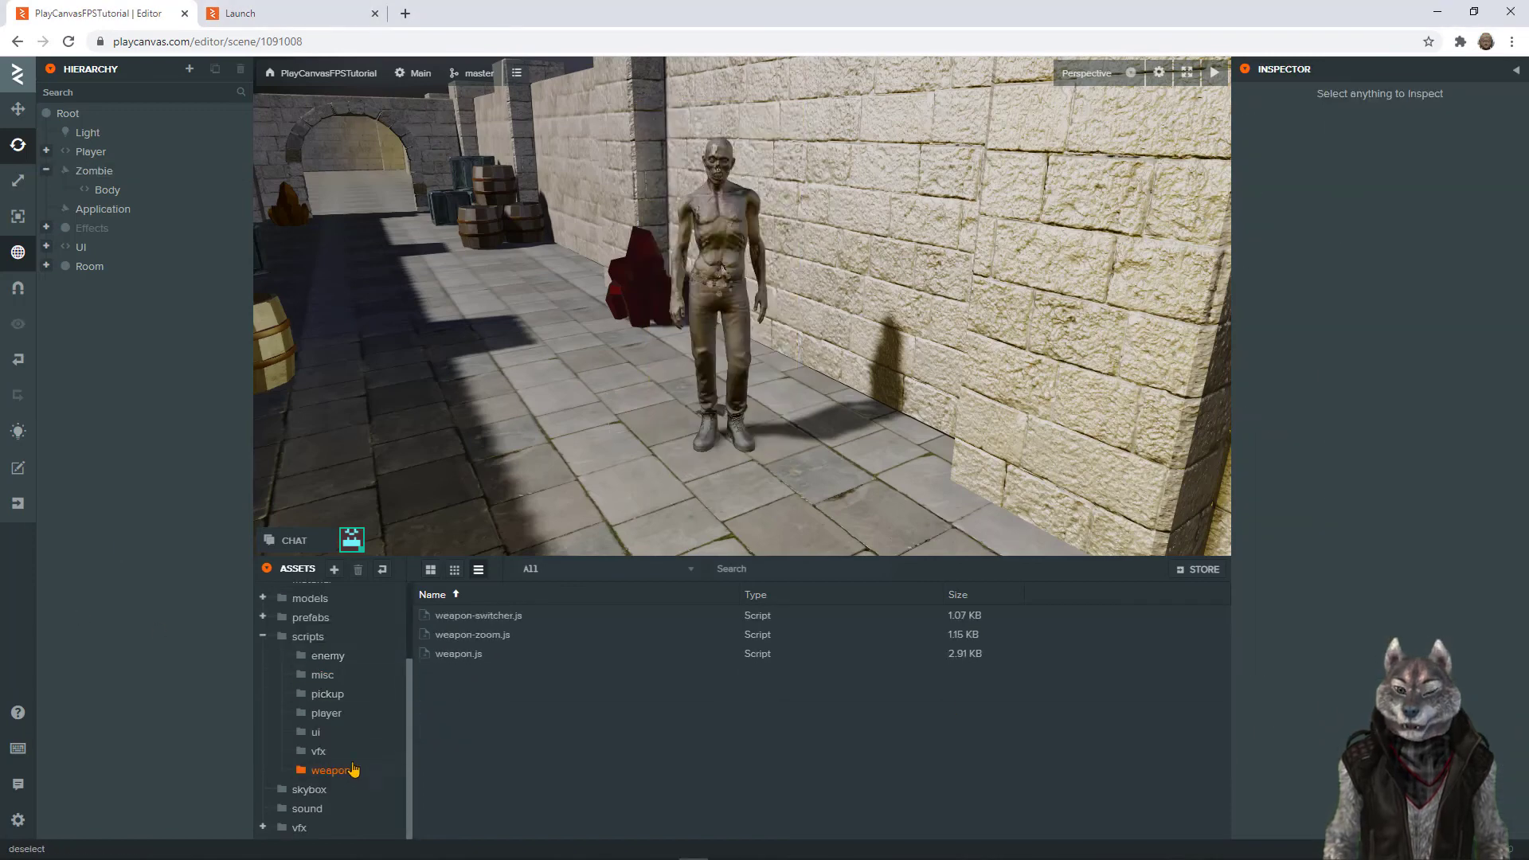
double_click(450, 658)
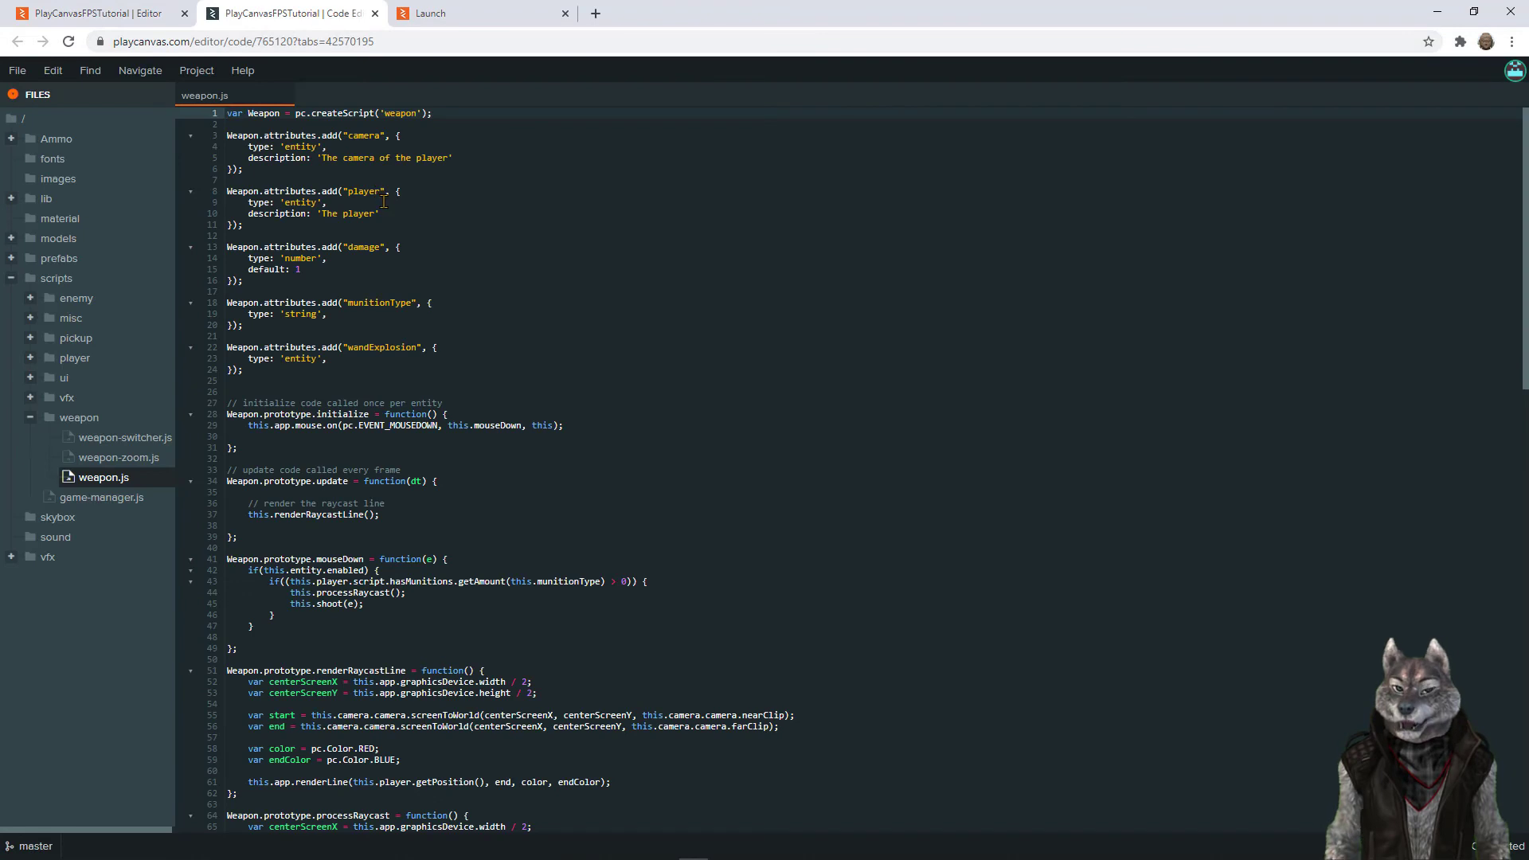
Step: Comment out the this.renderRaycastLine(); call in the update function of weapon.js and save the script
left_click(345, 438)
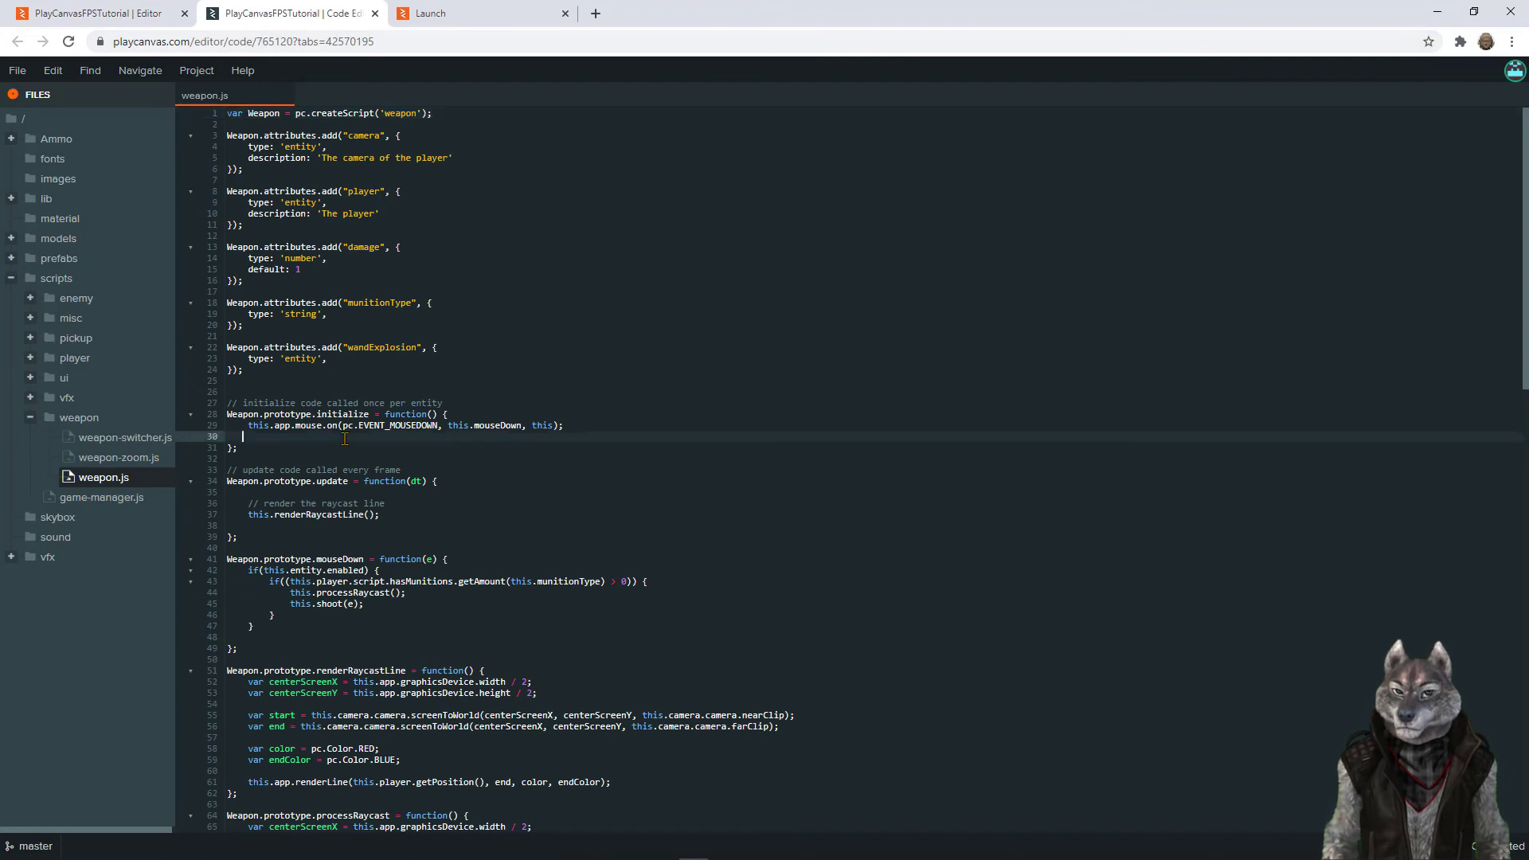
left_click(333, 516)
type("//")
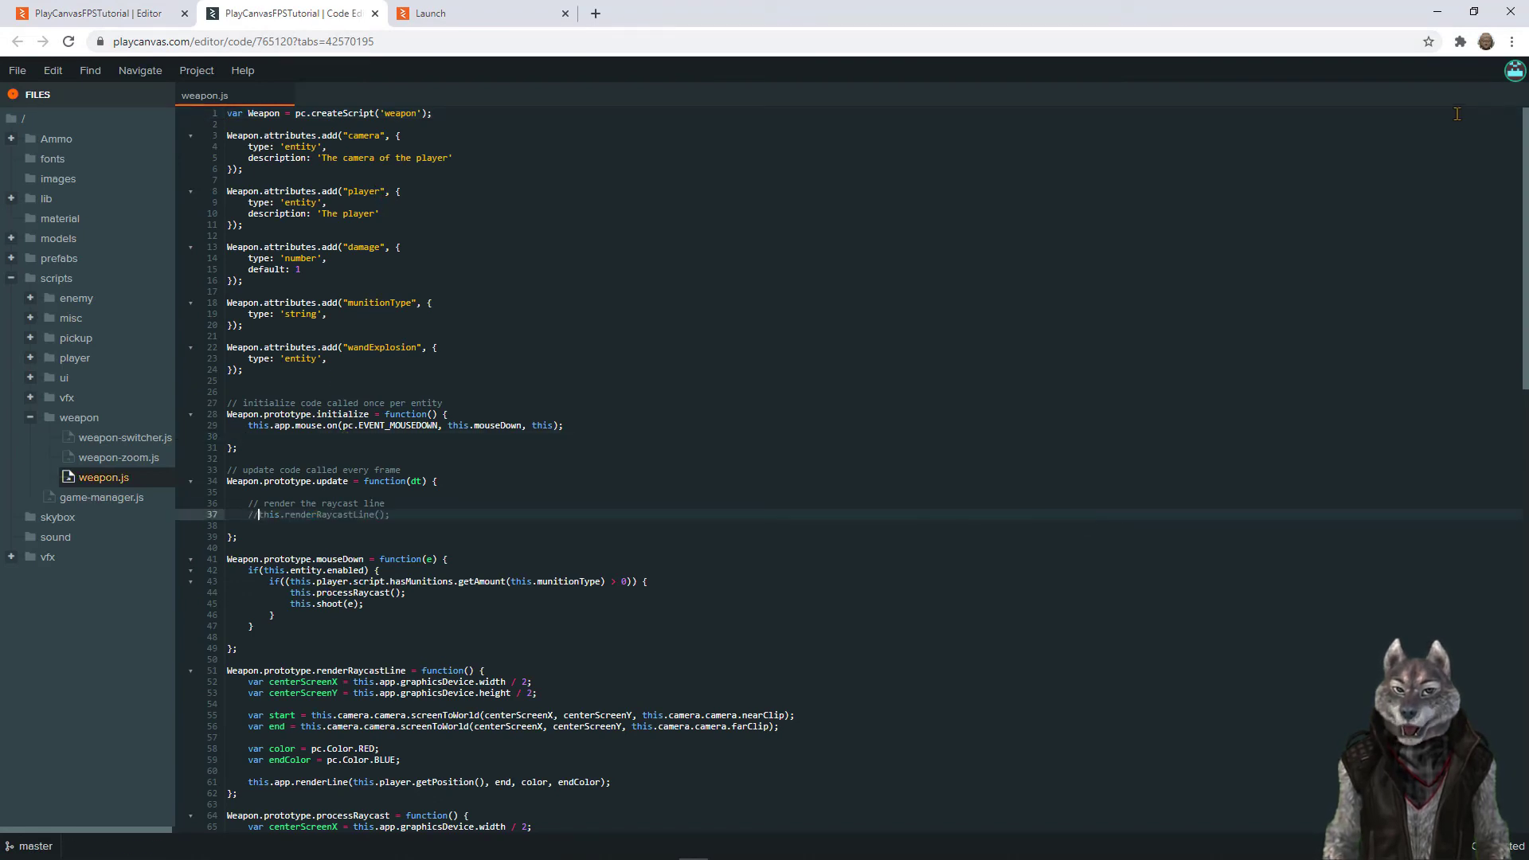
key("ctrl+s")
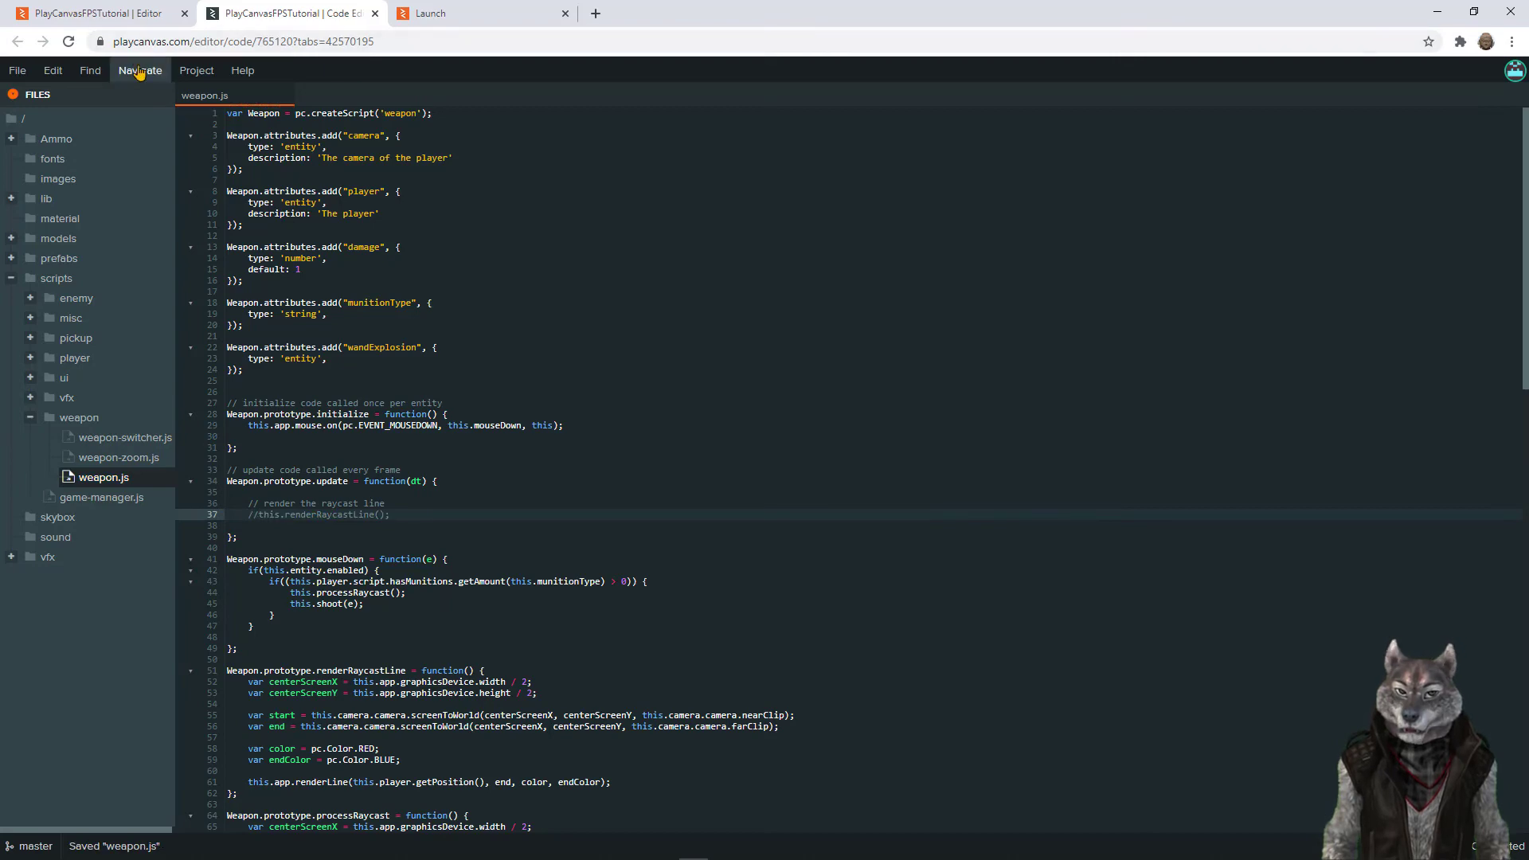
Step: Switch to the running game, reload it, and walk toward the zombie and back to check the scene without the raycast line
left_click(554, 21)
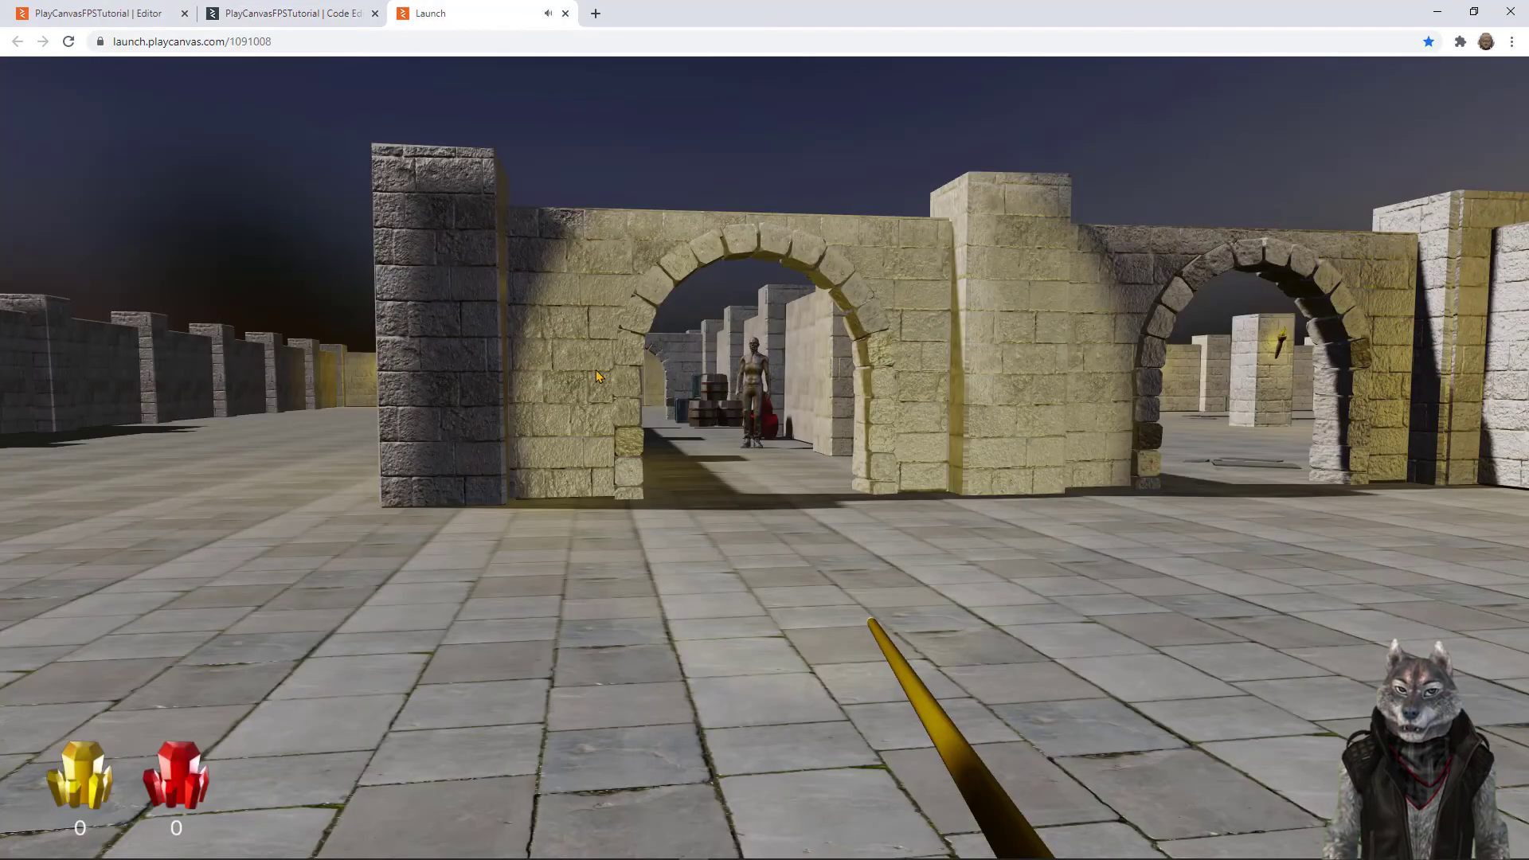
left_click(615, 404)
key("F5")
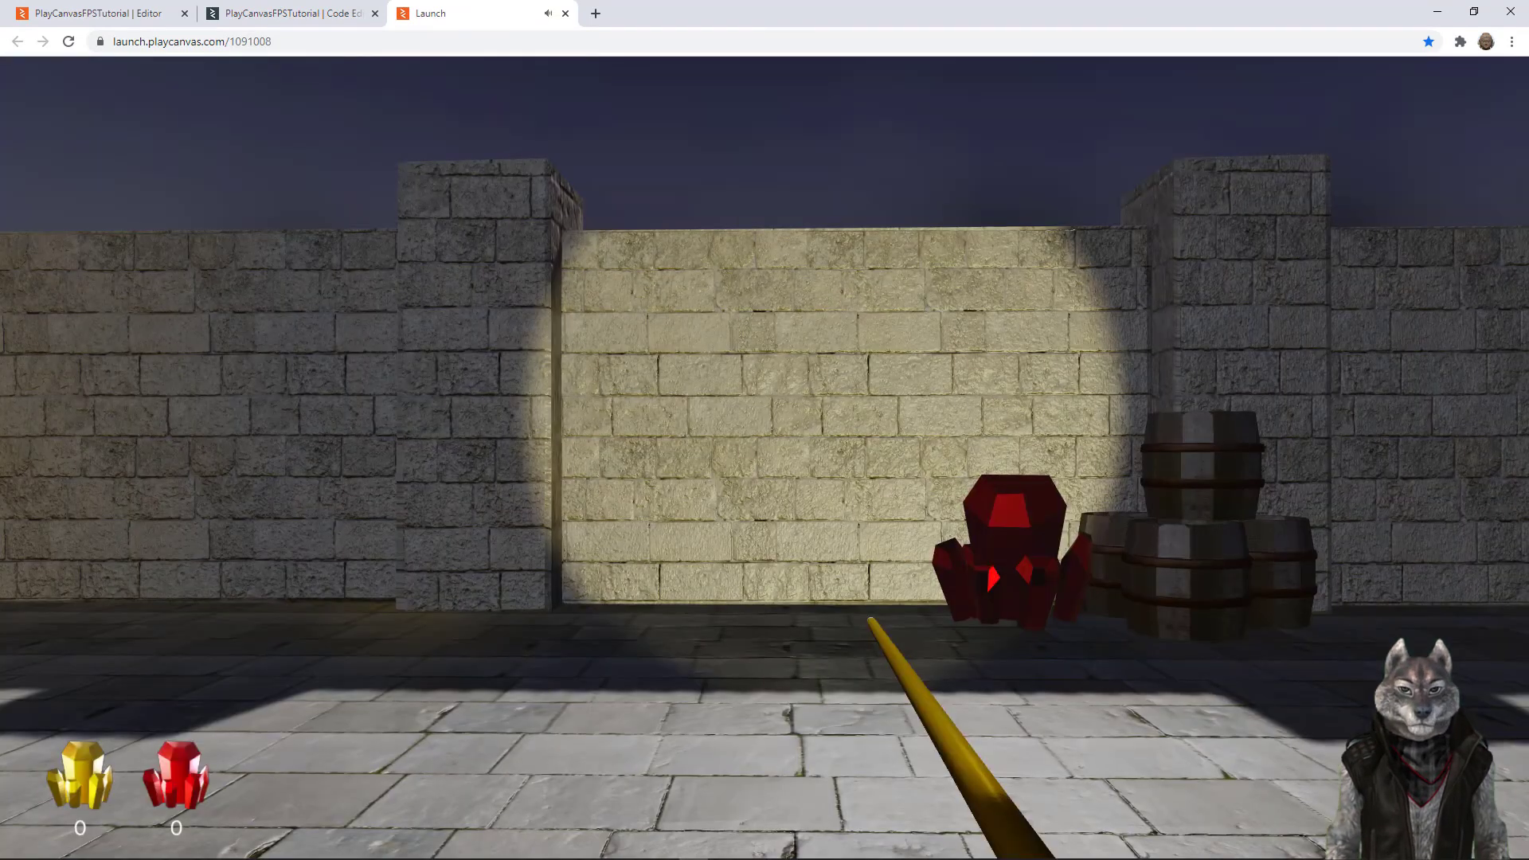
key("w")
key("w")
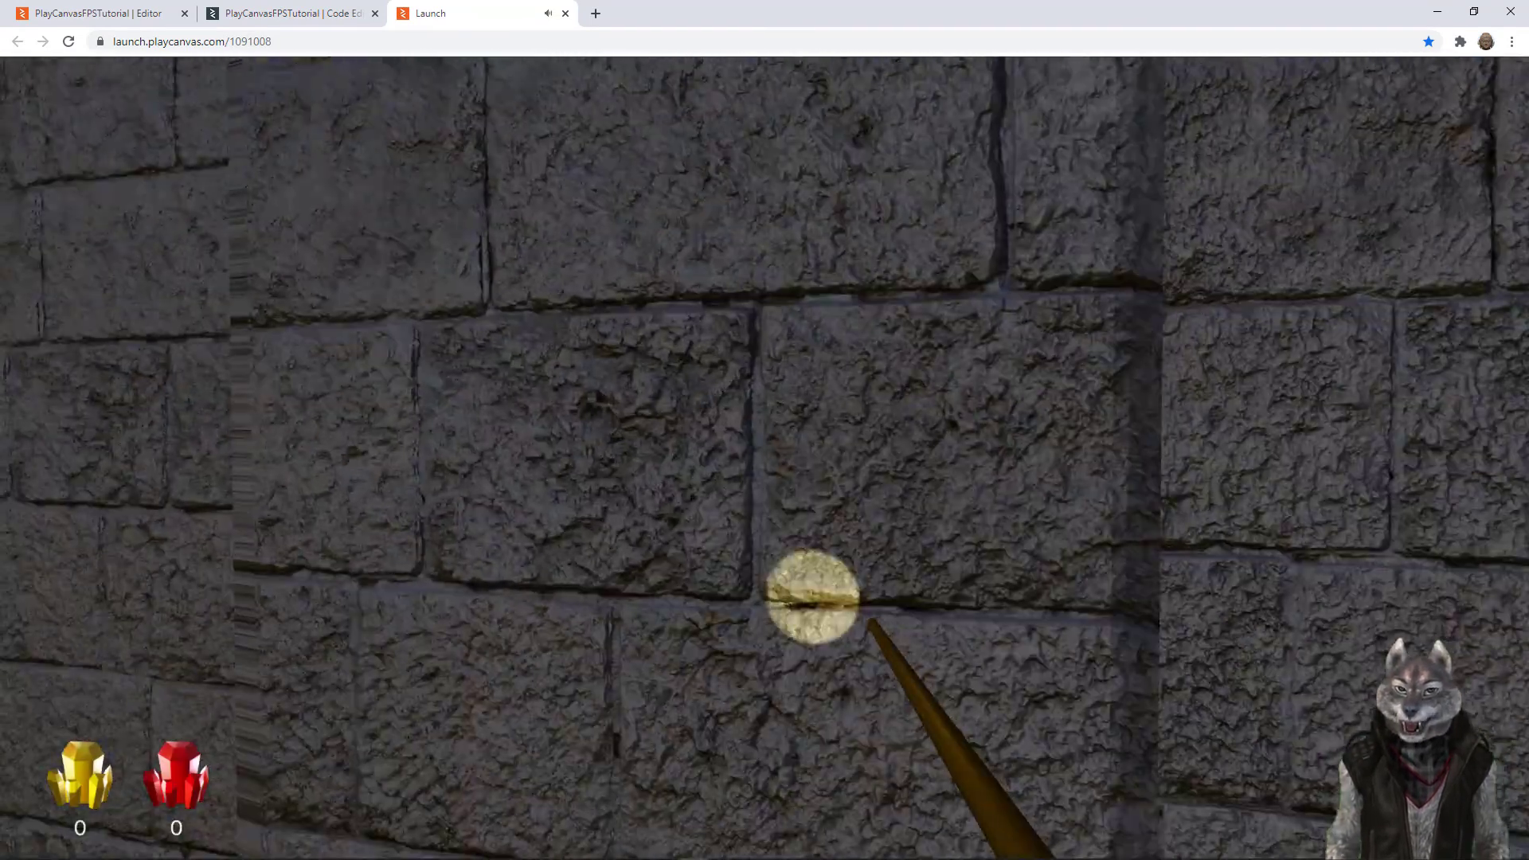
key("w")
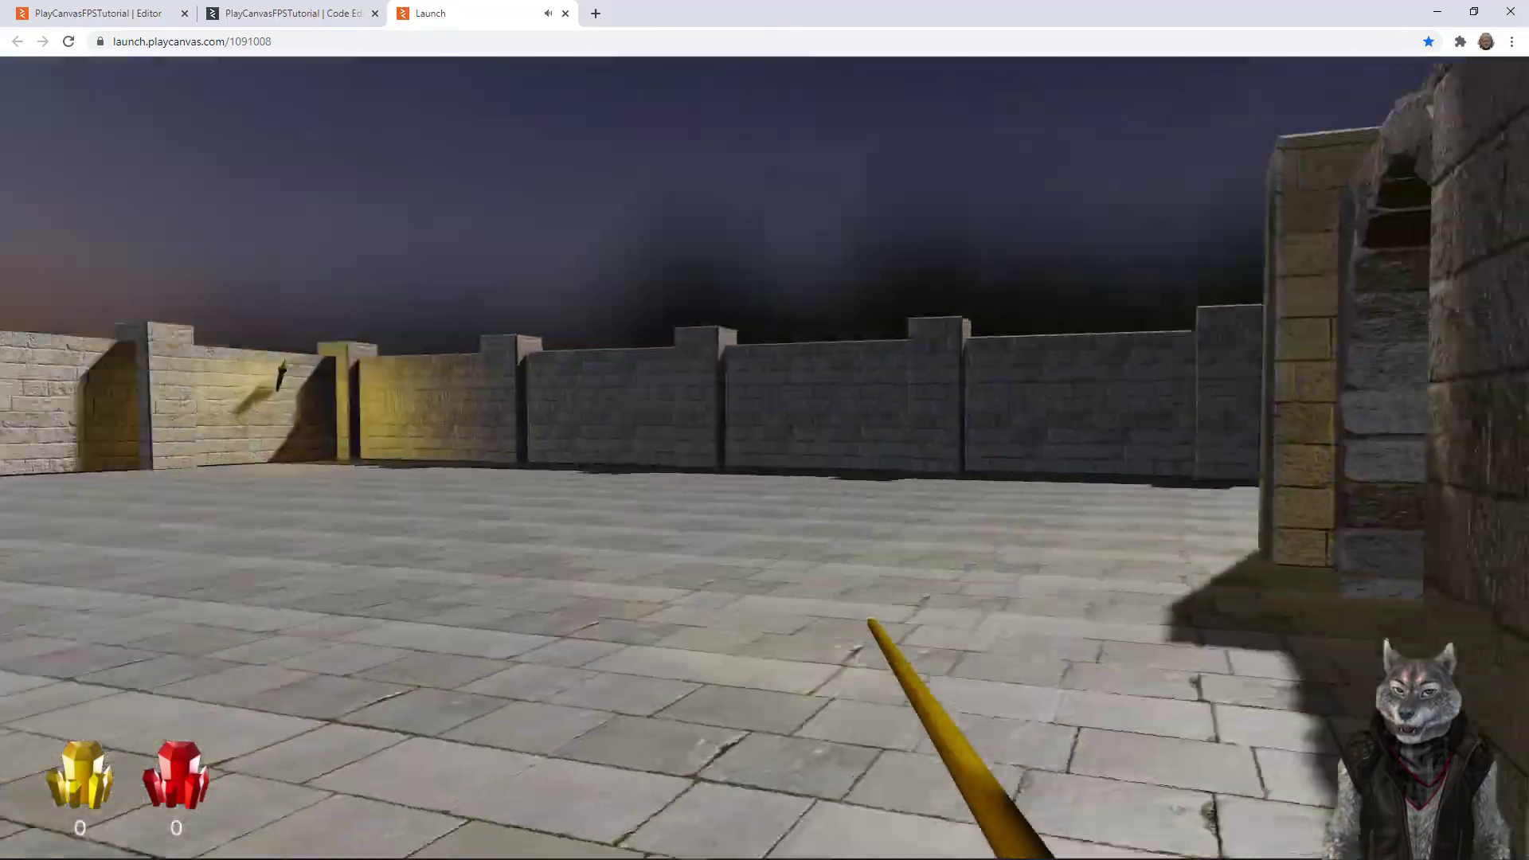
key("w")
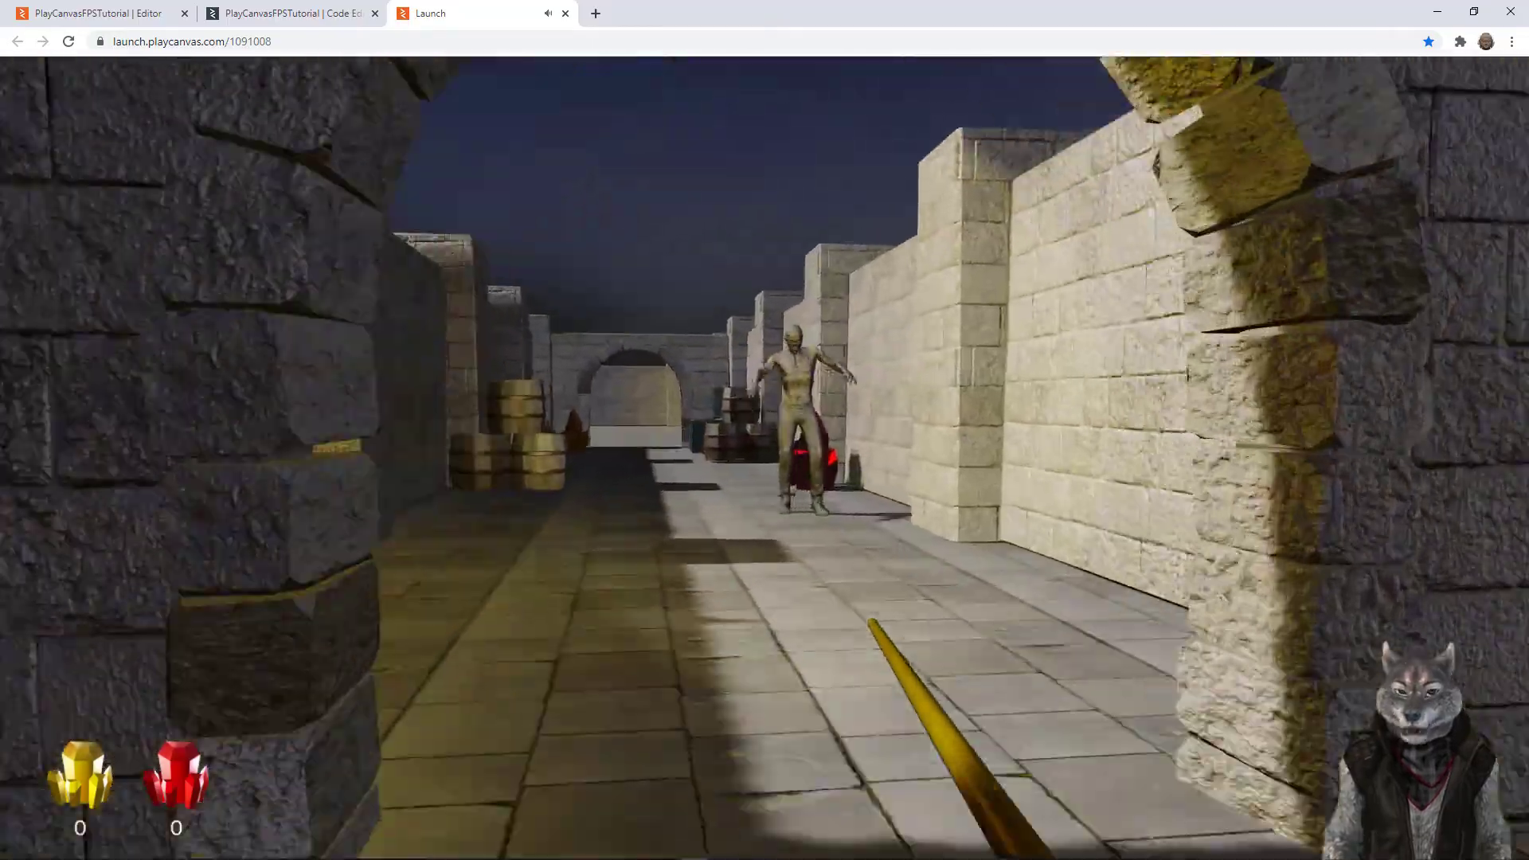
key("s")
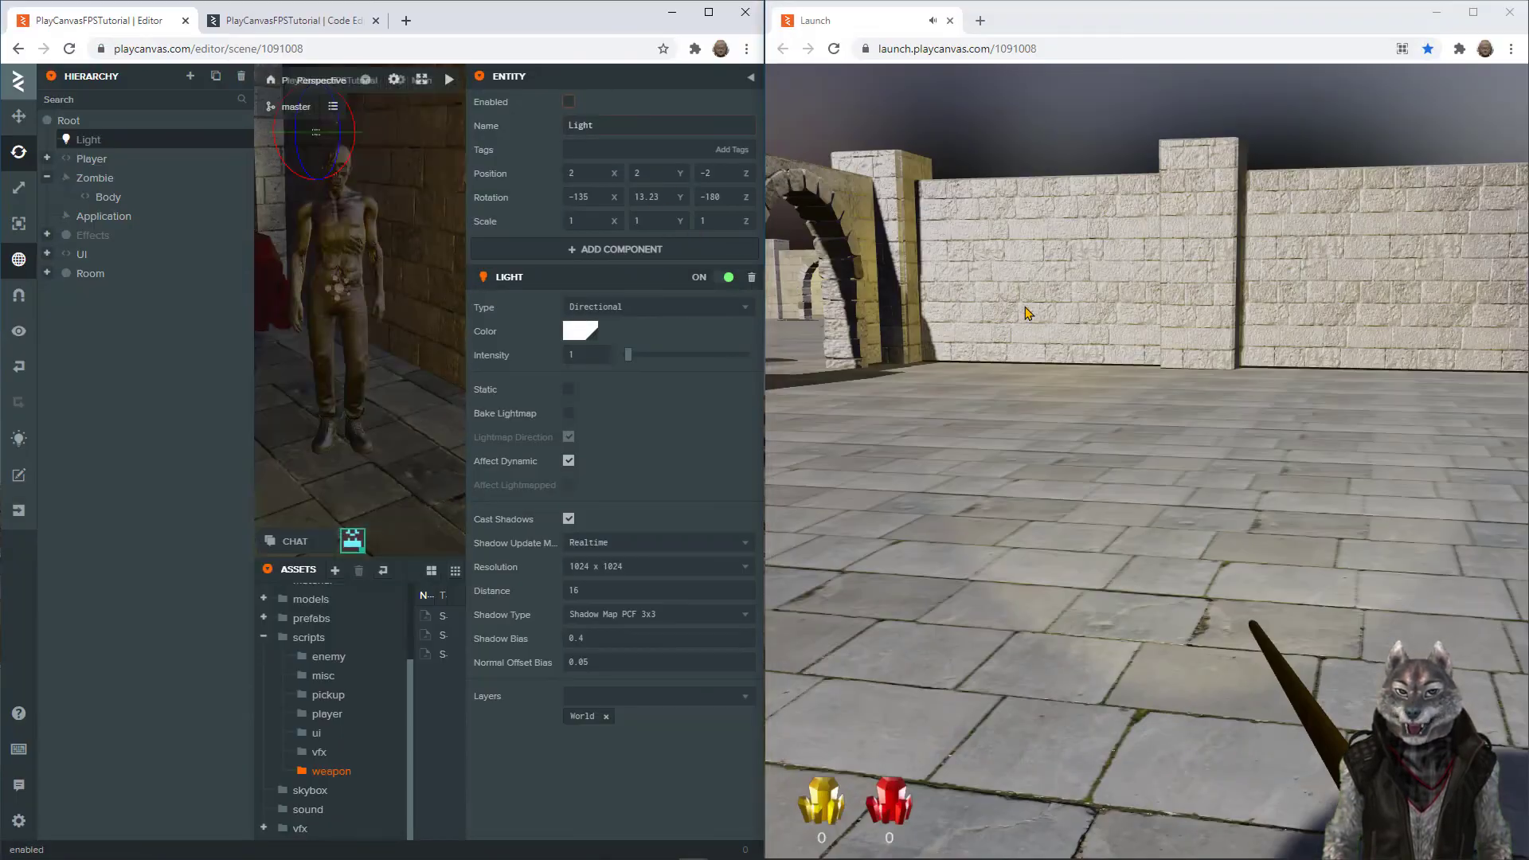
left_click(1026, 313)
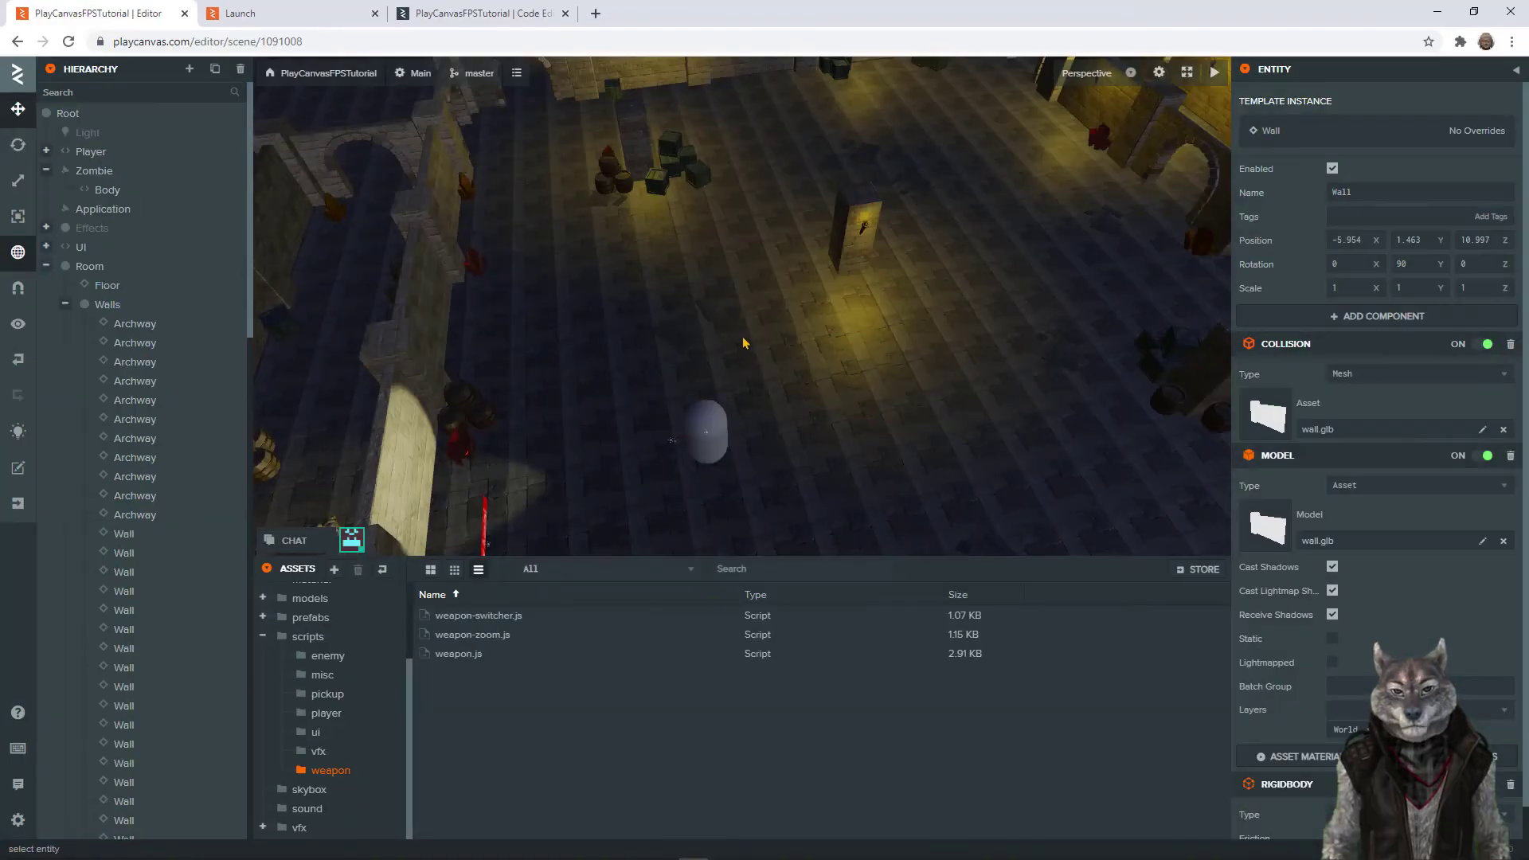
Step: Collapse the Walls and Zombie groups in the hierarchy and select the Player entity
left_click(65, 305)
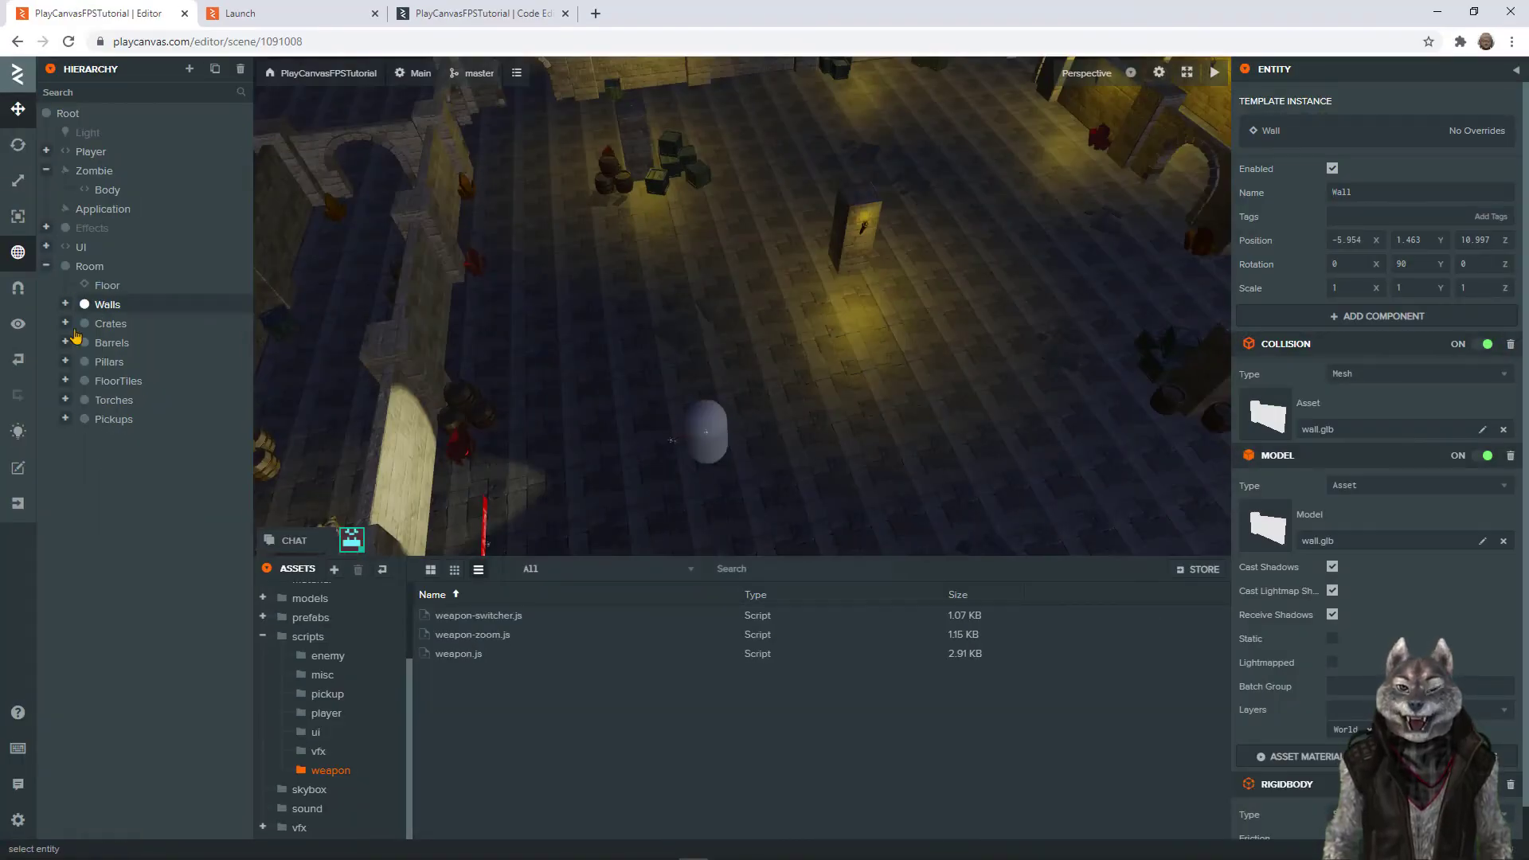
left_click(46, 171)
left_click(91, 151)
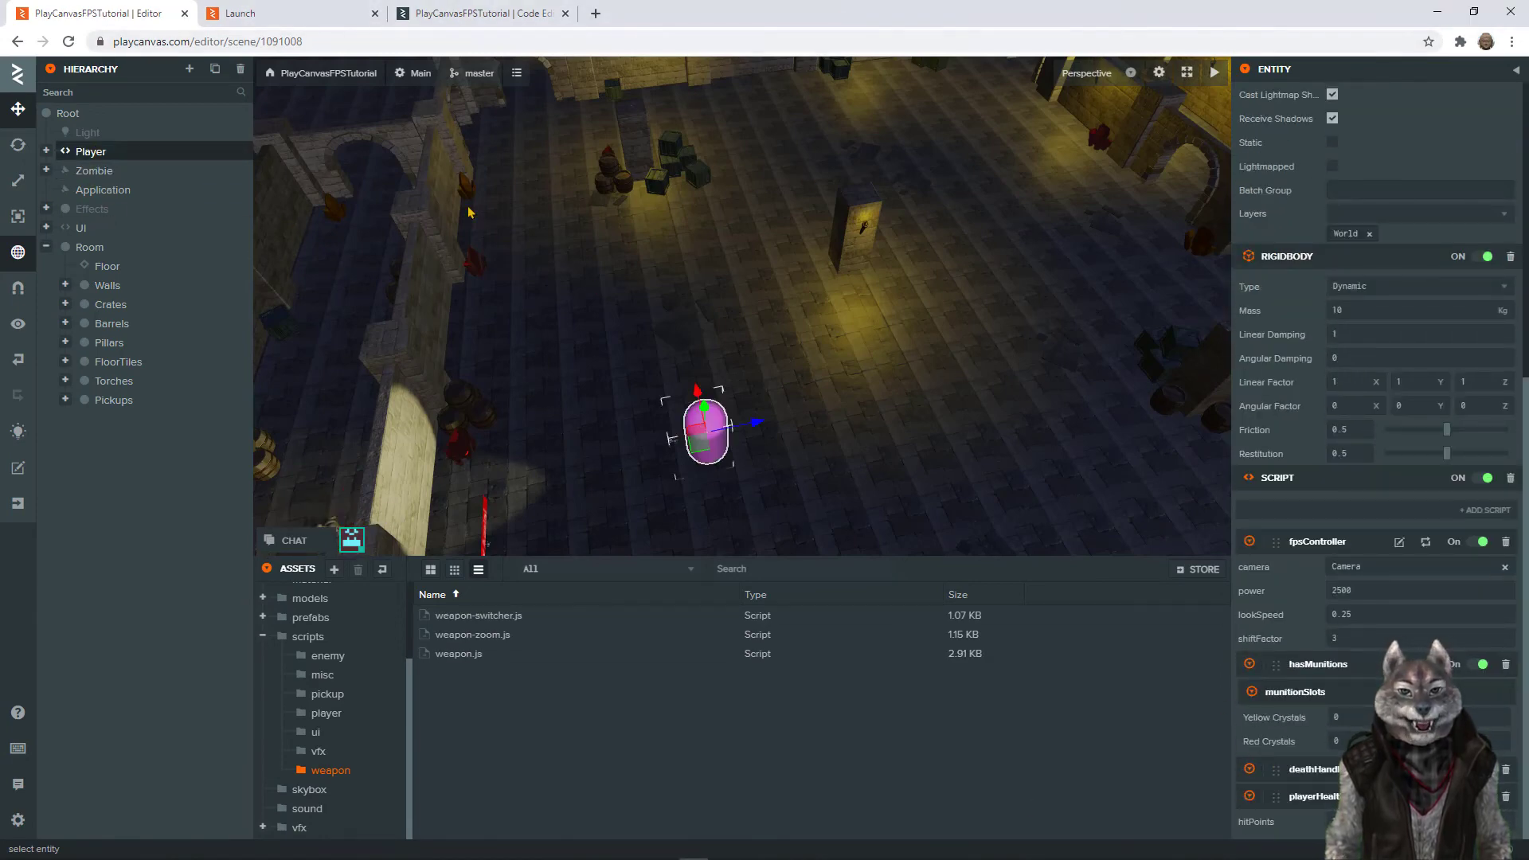
Step: Create a new empty entity under Root and name it Characters
right_click(84, 114)
mouse_move(119, 121)
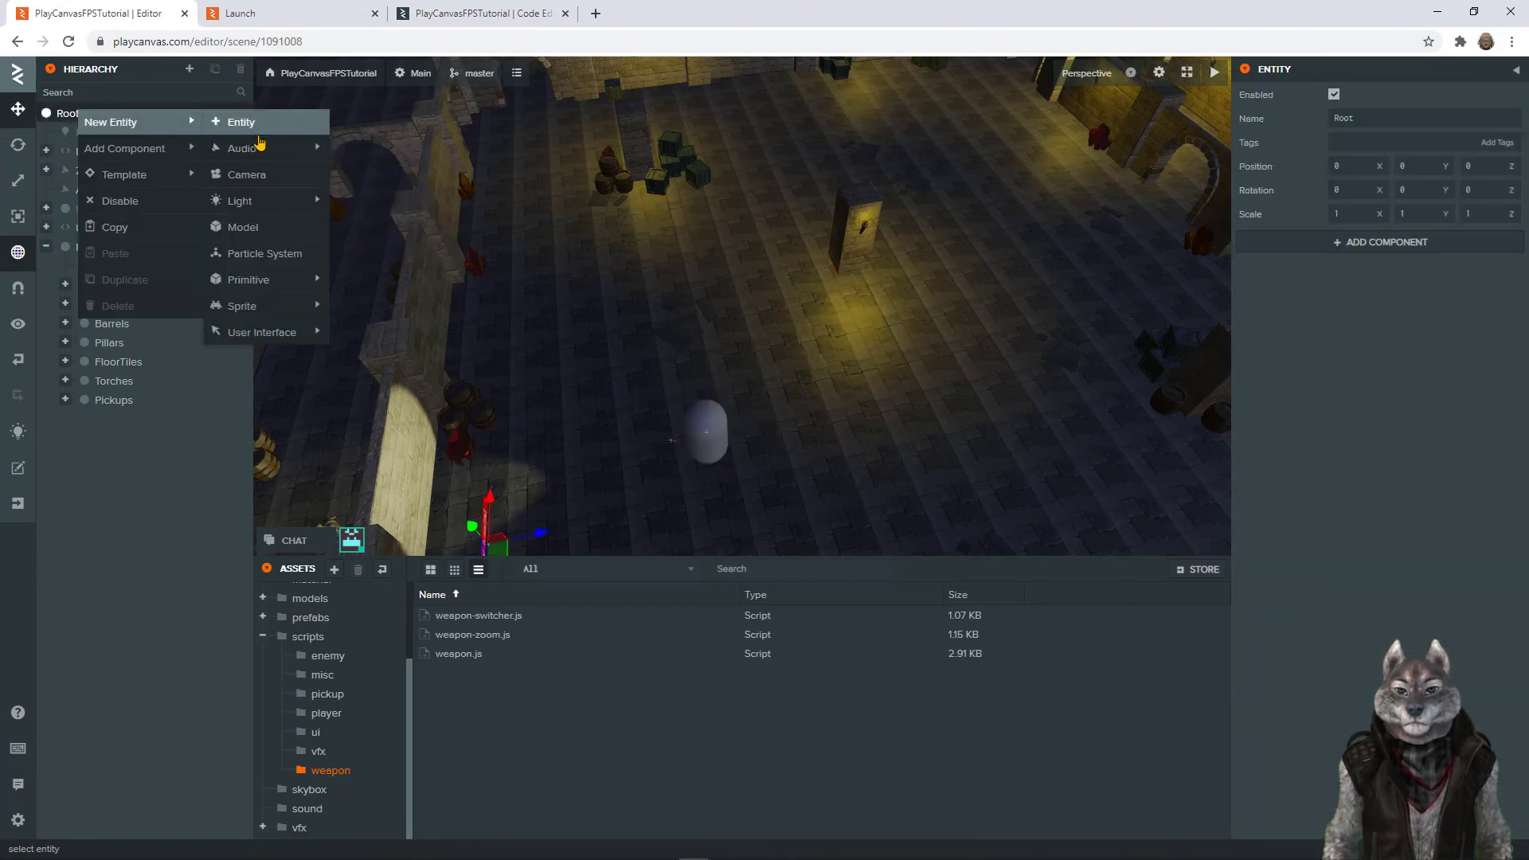
left_click(239, 124)
triple_click(1415, 122)
key("BackSpace")
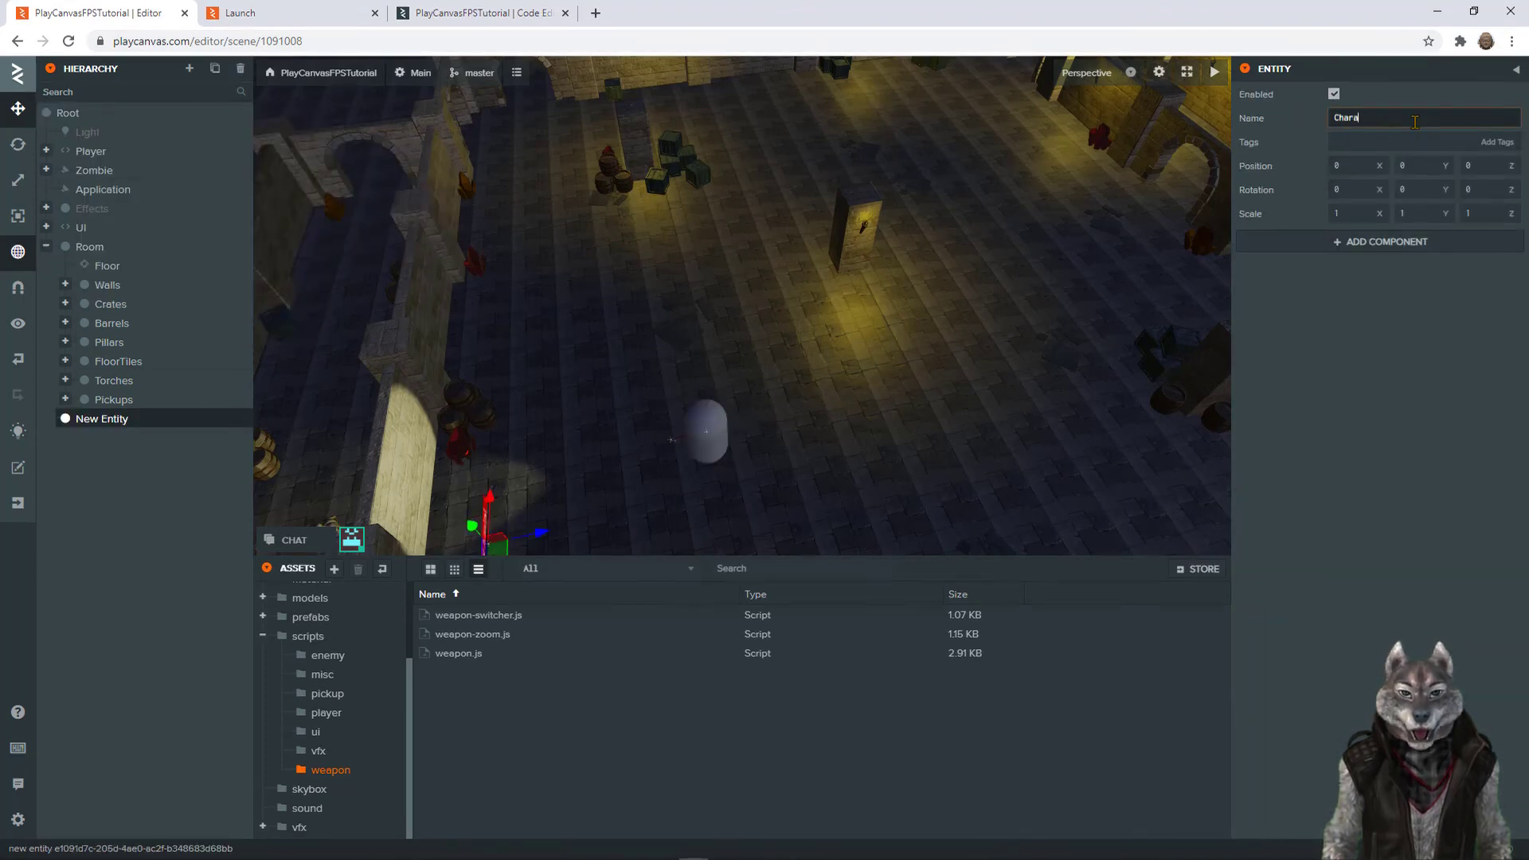
type("Characters")
key("Return")
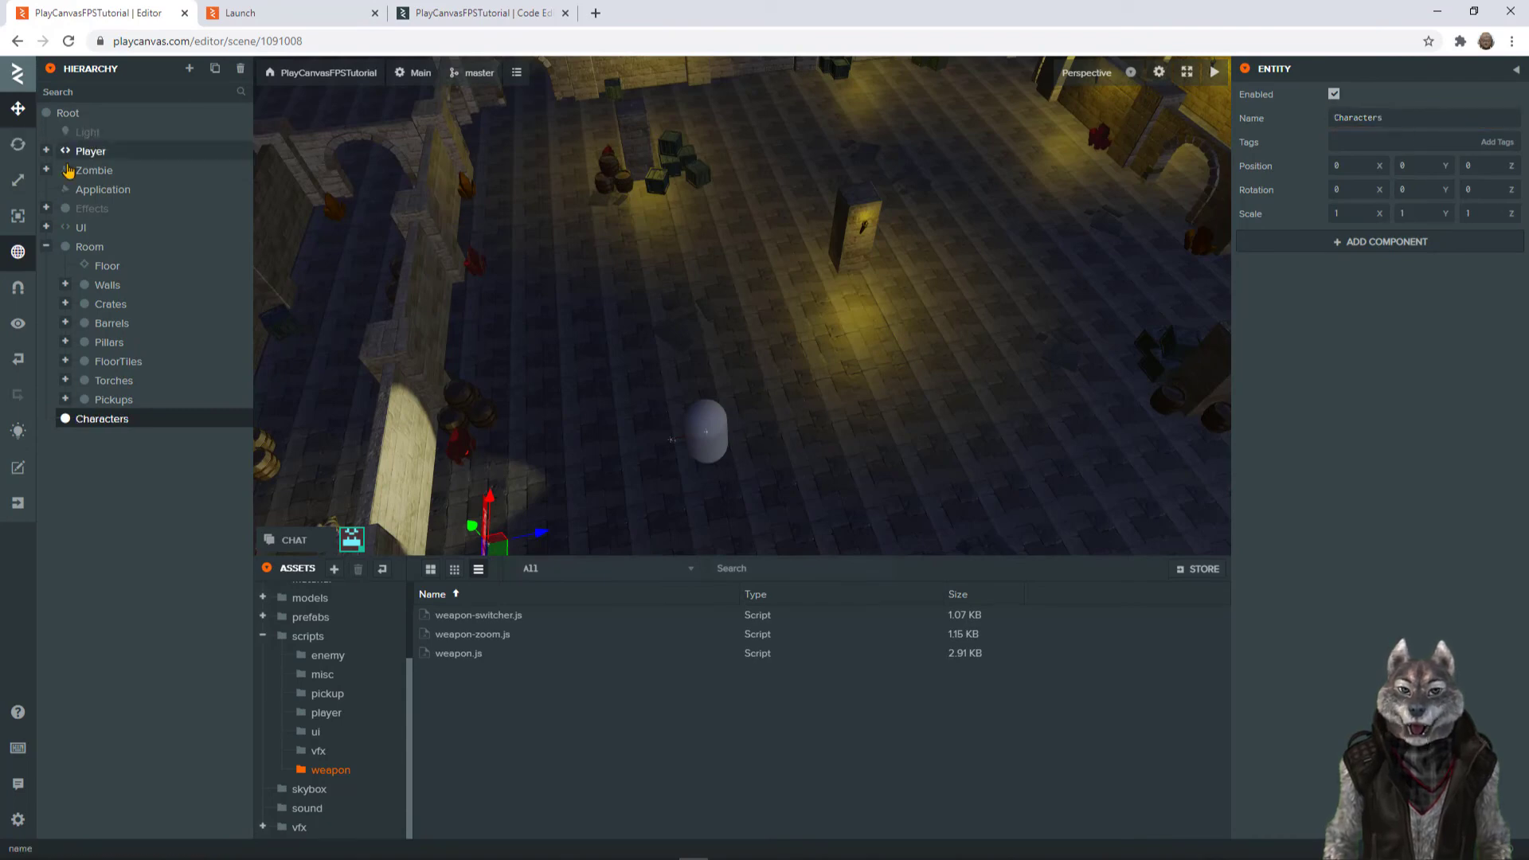
Step: Move the Player and Zombie entities into Characters, then collapse the Room group and expand Characters
left_click_drag(93, 158, 103, 422)
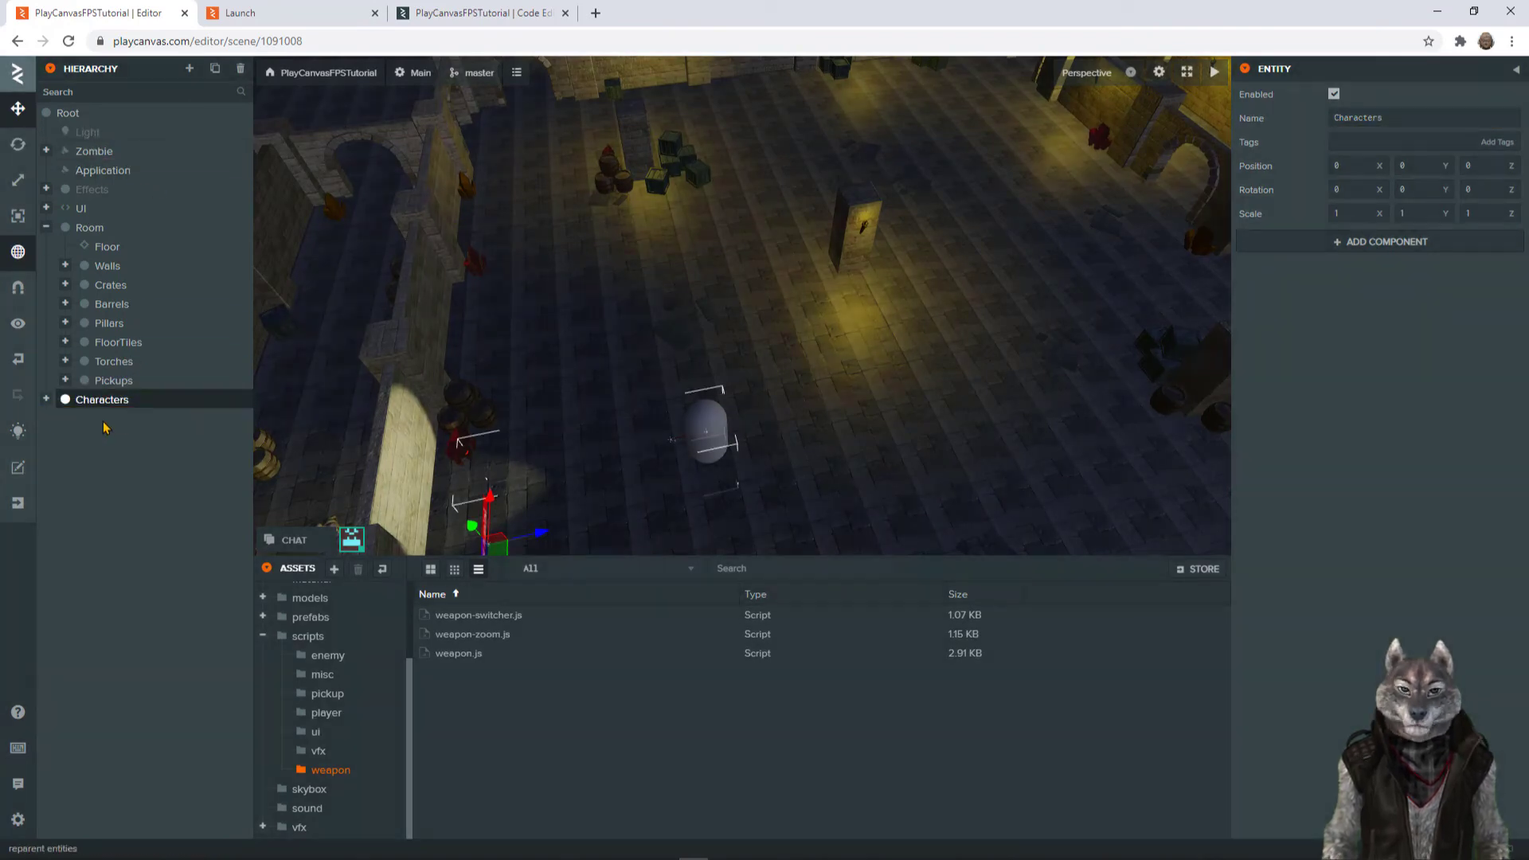
left_click_drag(94, 151, 104, 400)
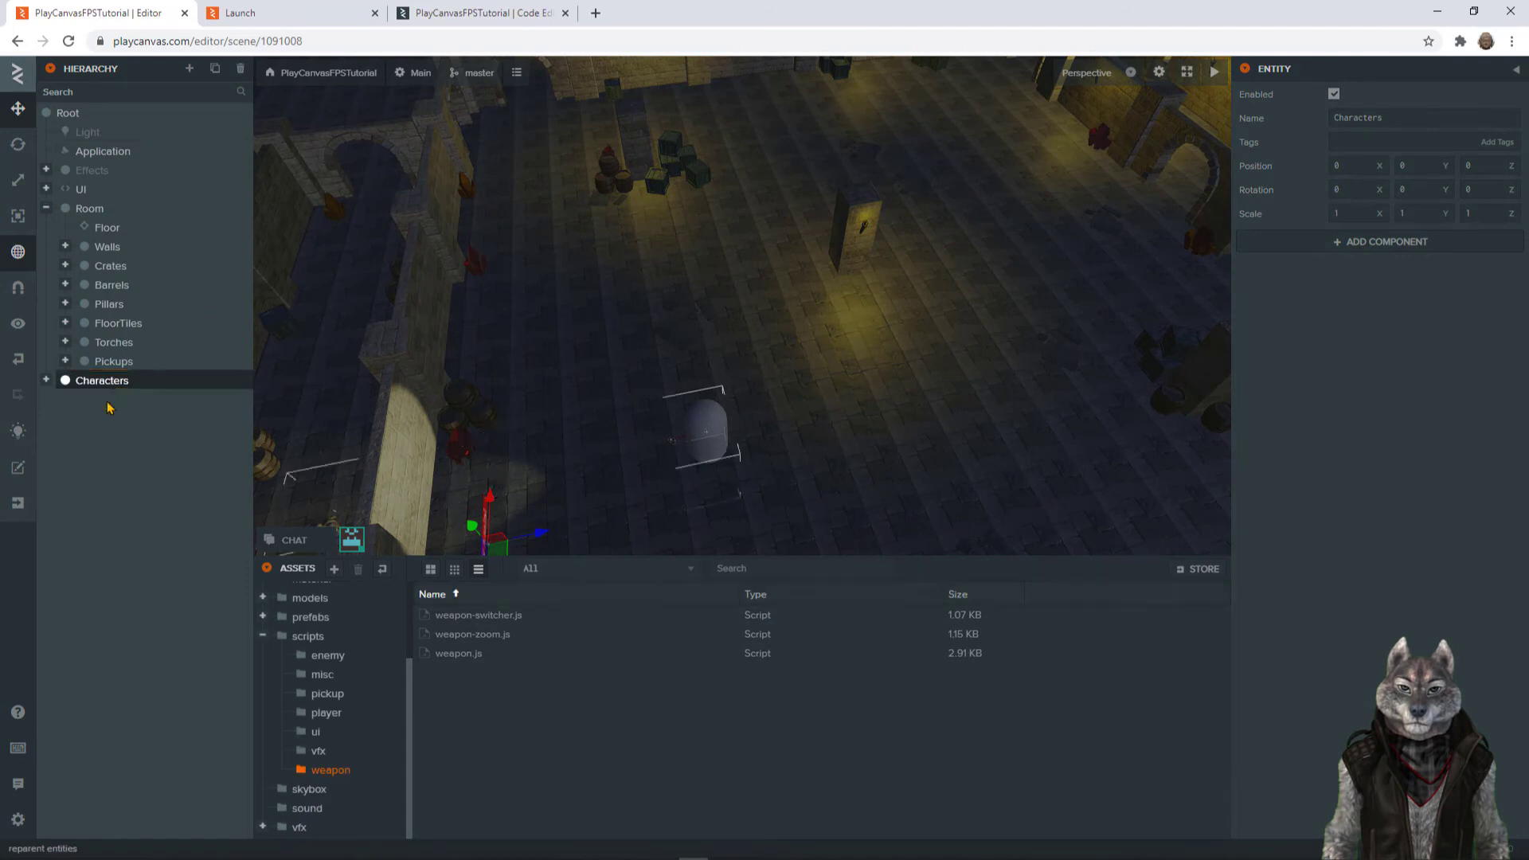
left_click(46, 208)
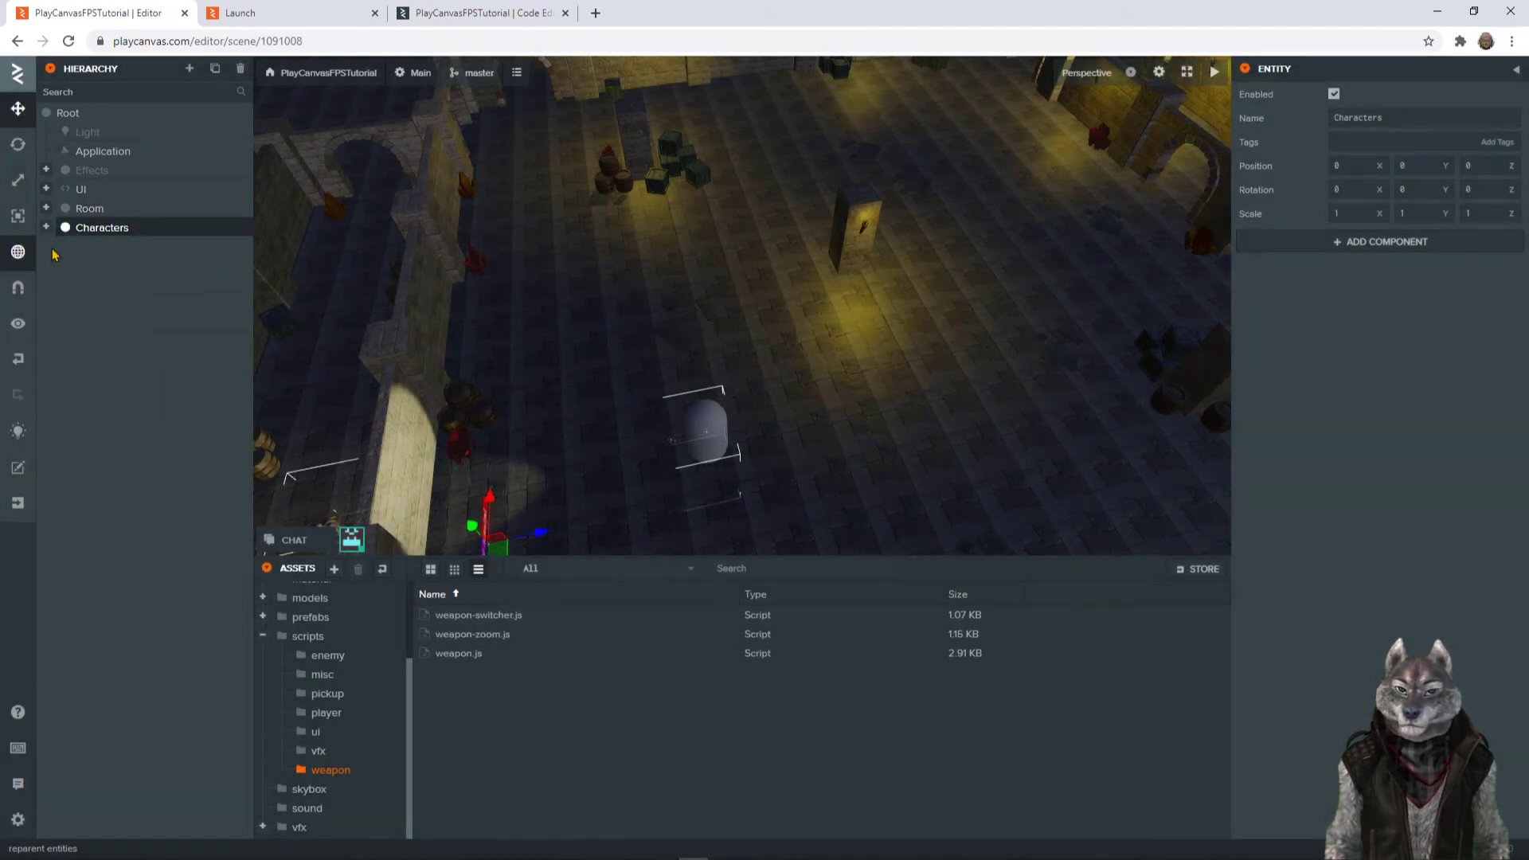
left_click(46, 228)
Step: Set the Player's fpsController power to 5000, lookSpeed to 0.05 and shiftFactor to 1.5
left_click(109, 247)
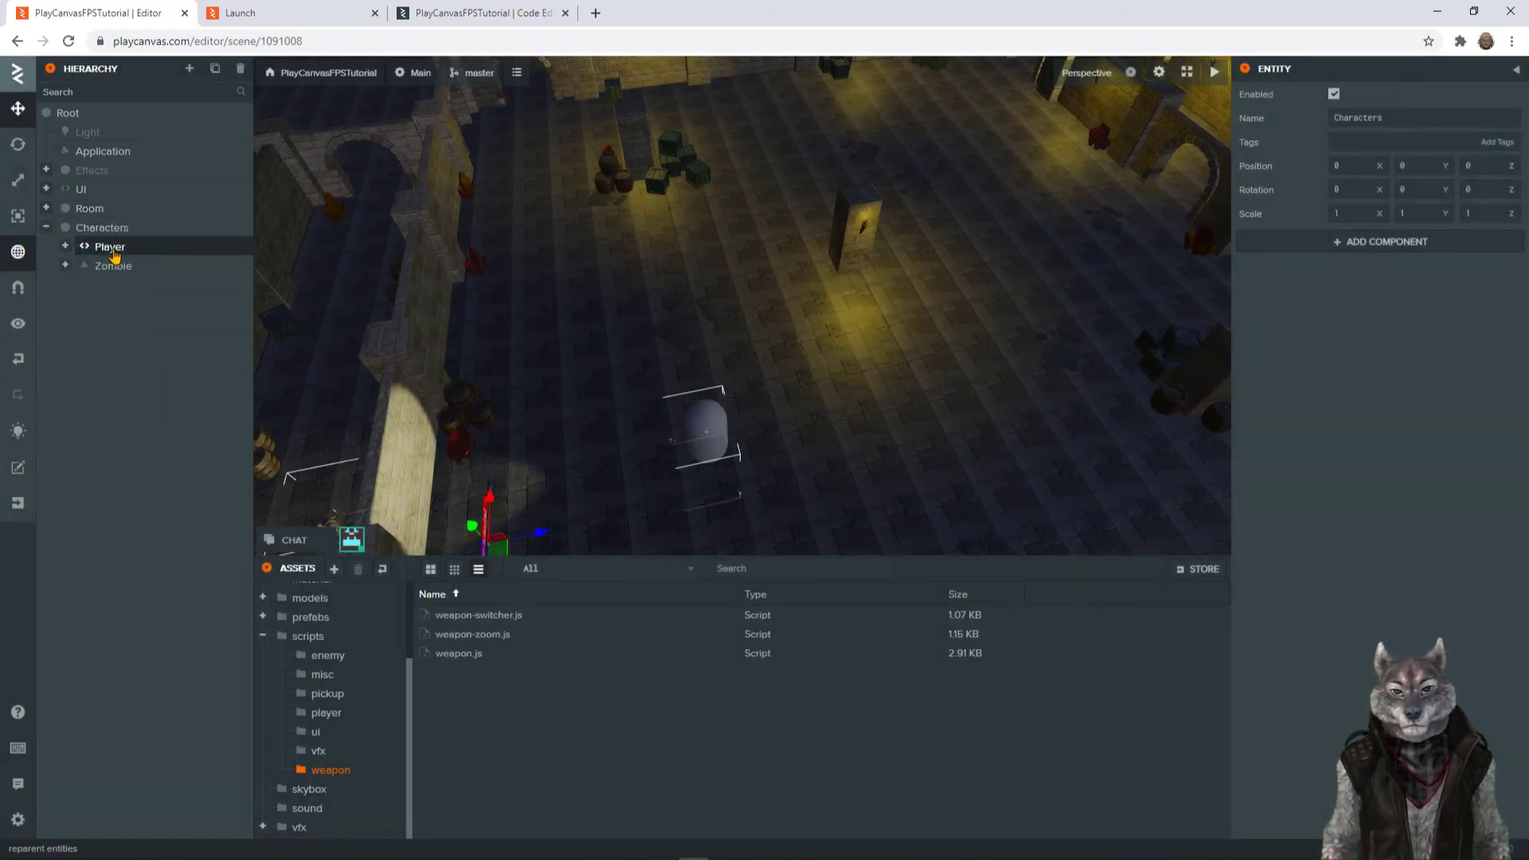
scroll(1448, 624, "down", 6)
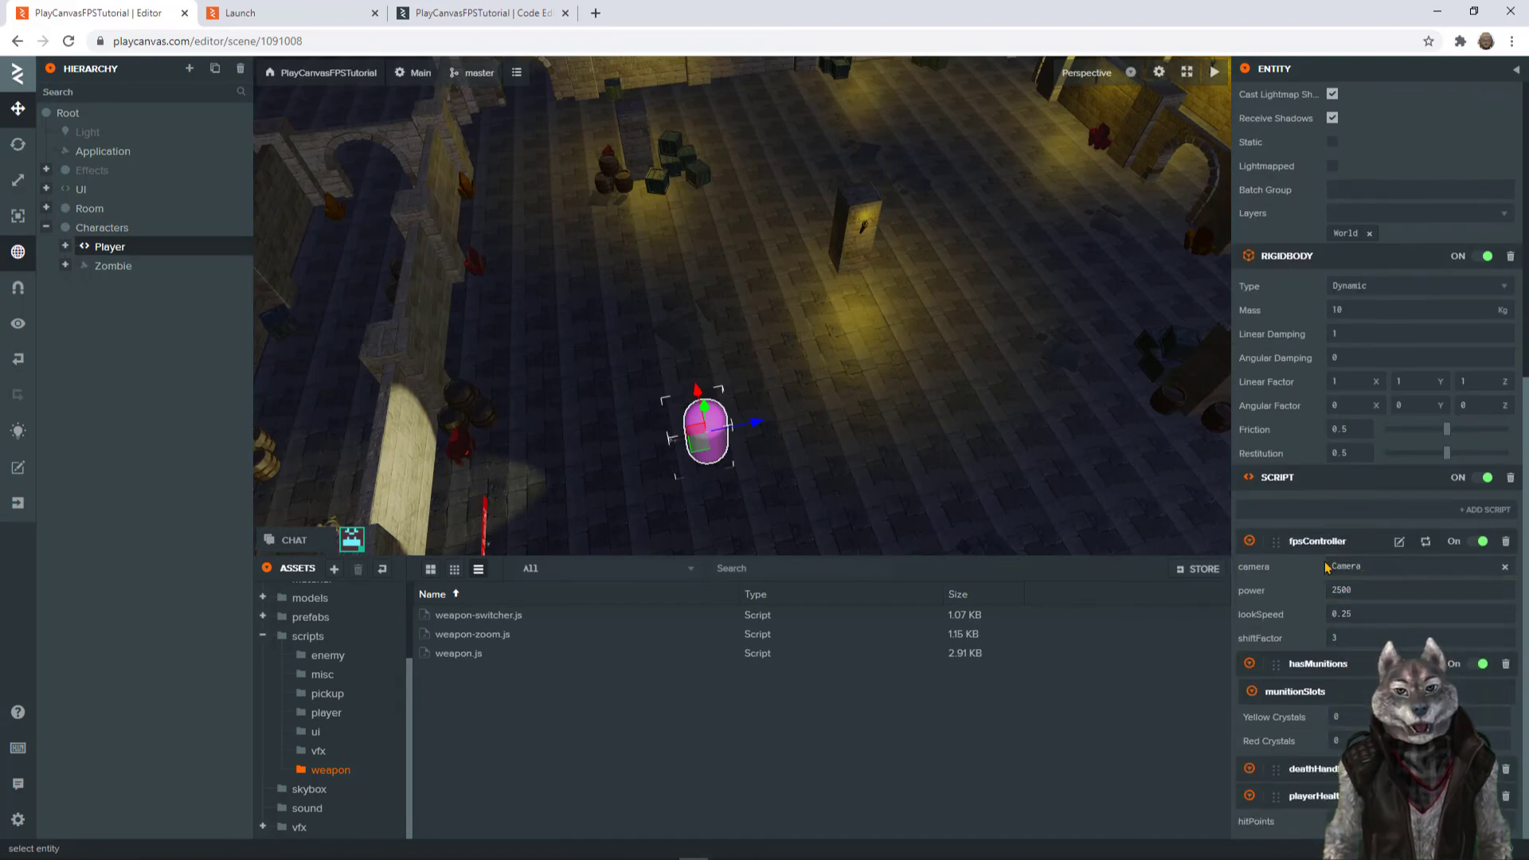
left_click(1362, 591)
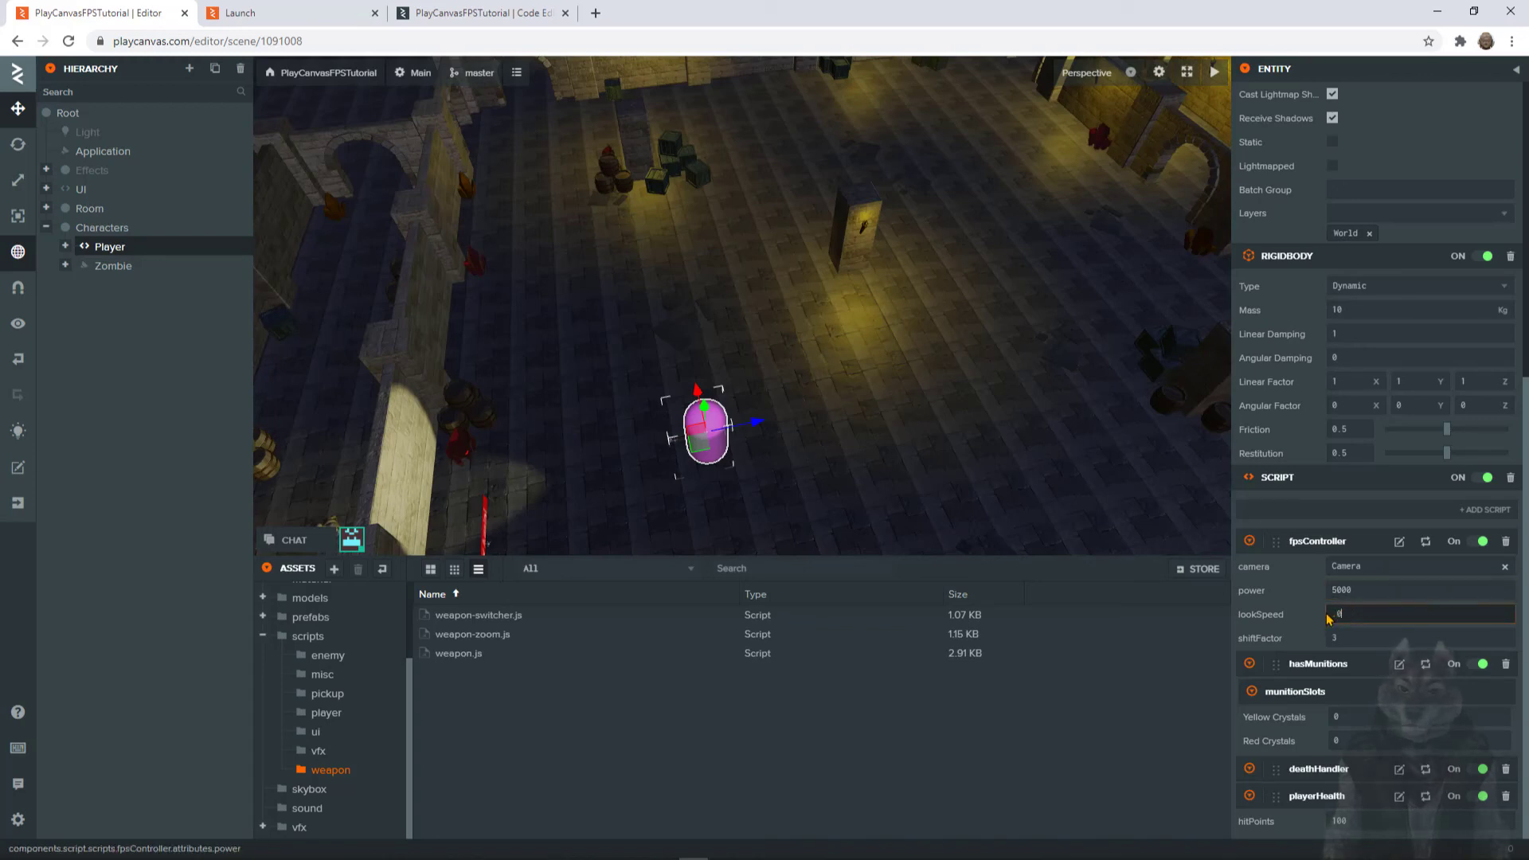
key("Return")
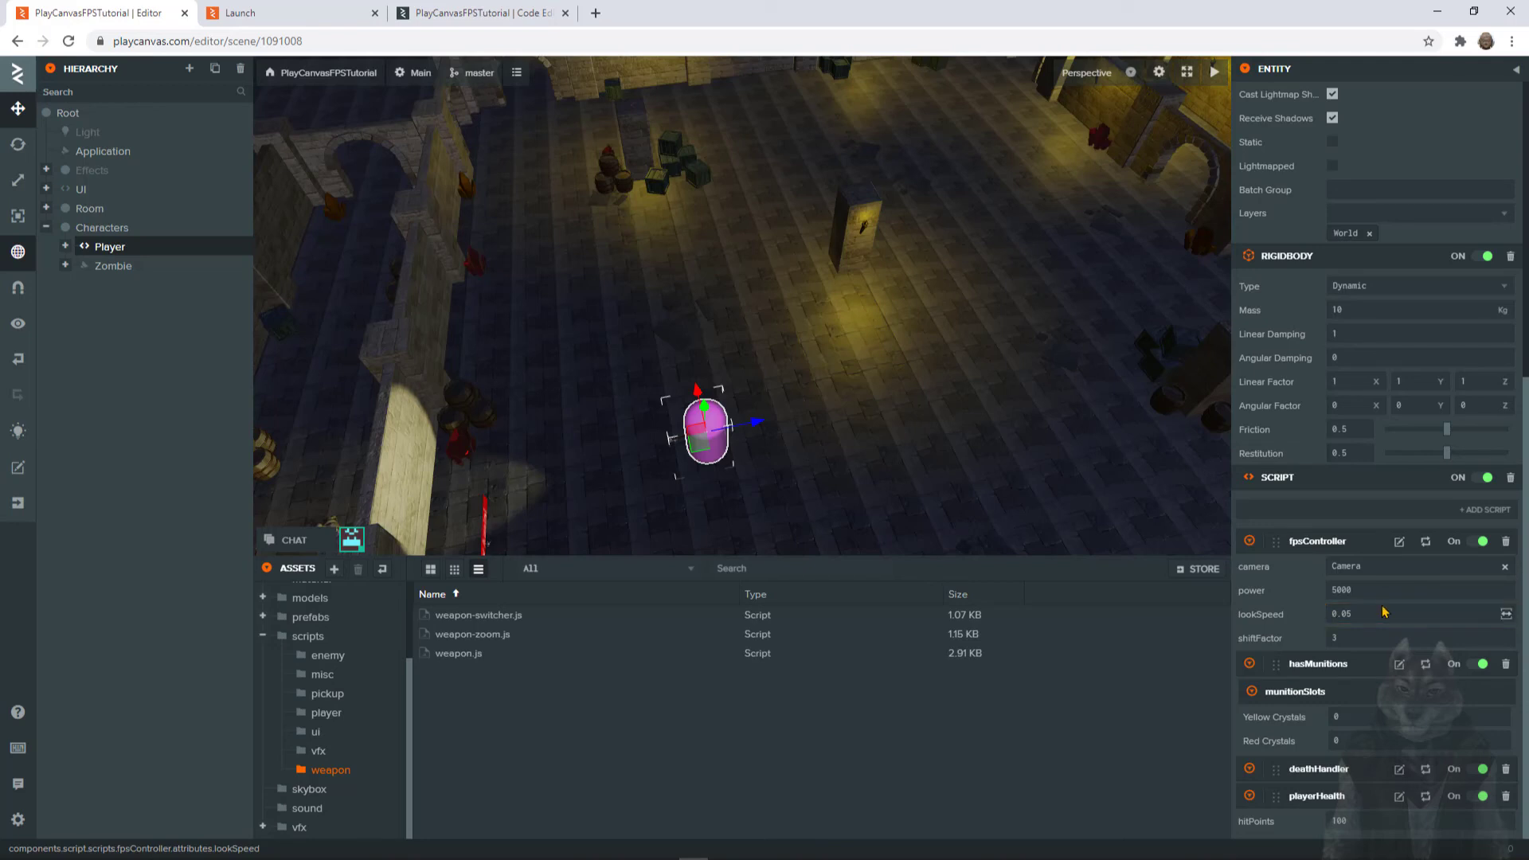
left_click(1338, 636)
type(".5")
Step: Set the mass of the Player's rigidbody to 100 kg
left_click(1331, 310)
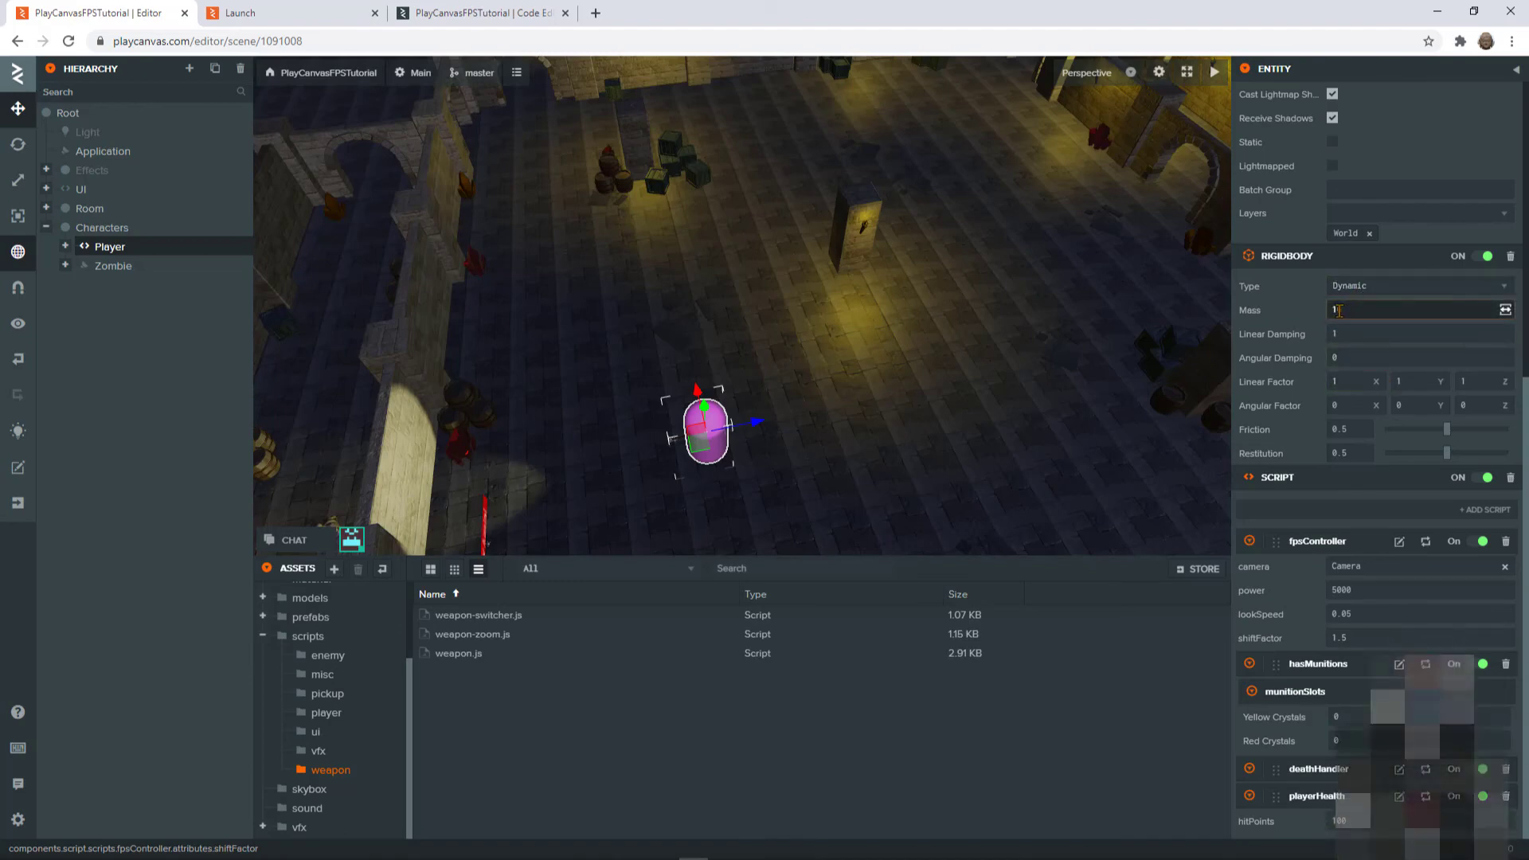
type("100")
key("Return")
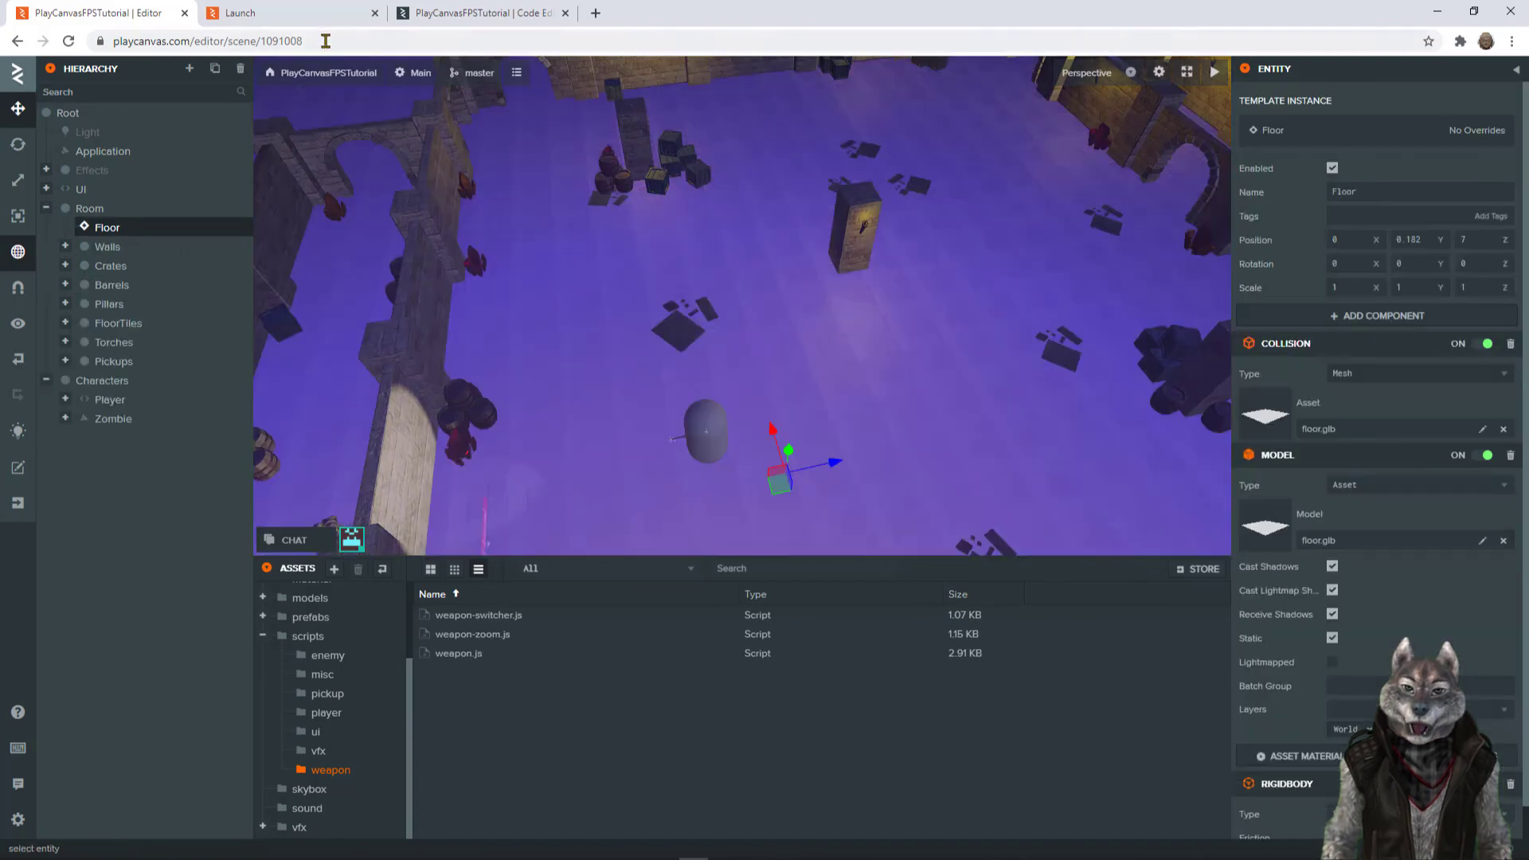
Step: Switch to the running game and reload it to test the player's movement with the new mass and controller values
left_click(239, 13)
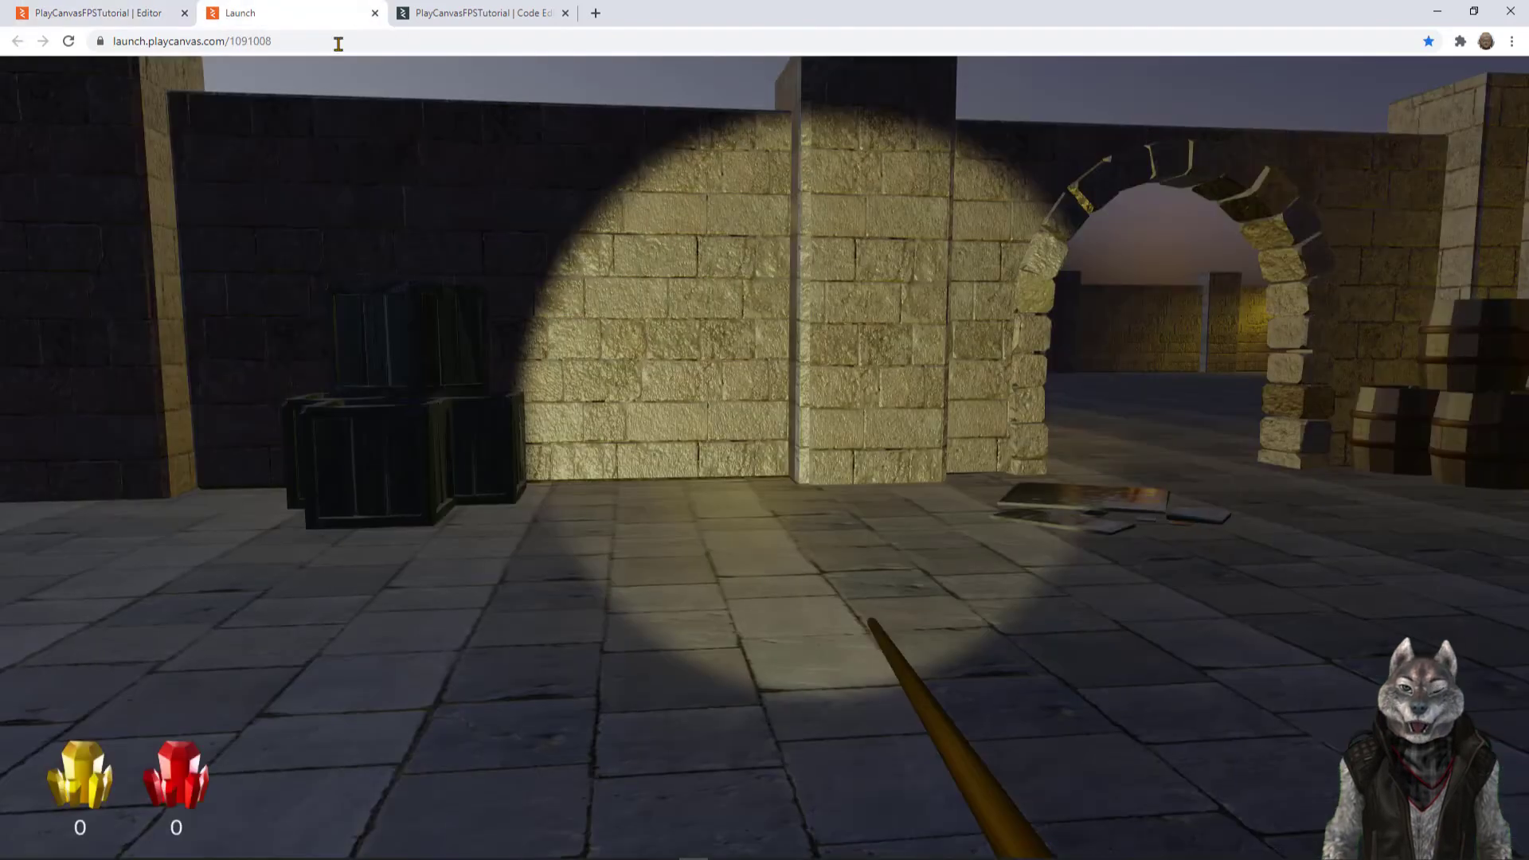
left_click(765, 430)
key("F5")
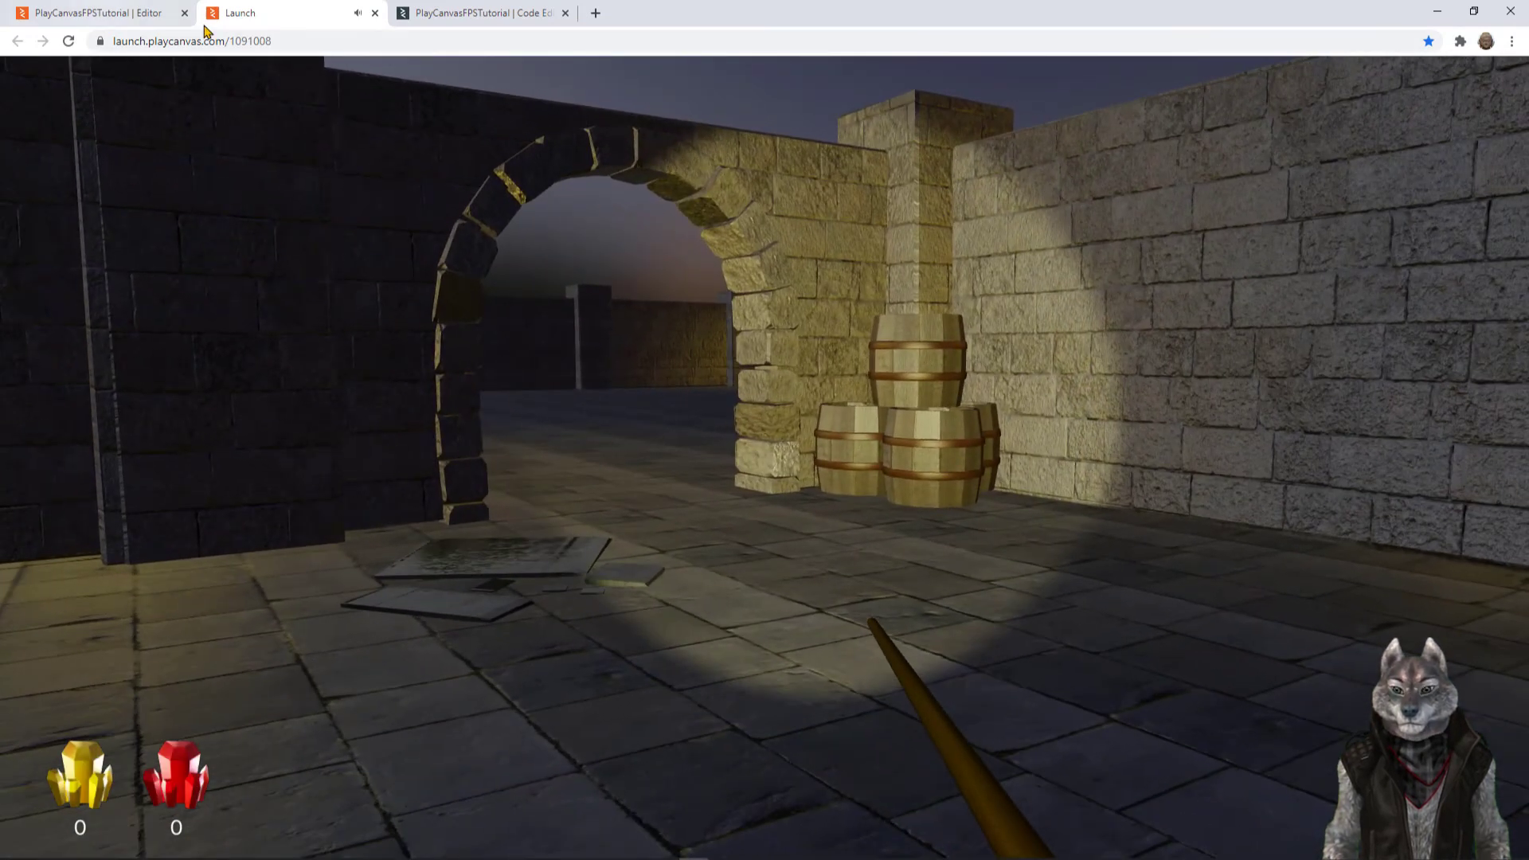
Step: Back in the editor, set the Player rigidbody's friction to 1 and restitution to 0, and reload the running game to test them
left_click(111, 13)
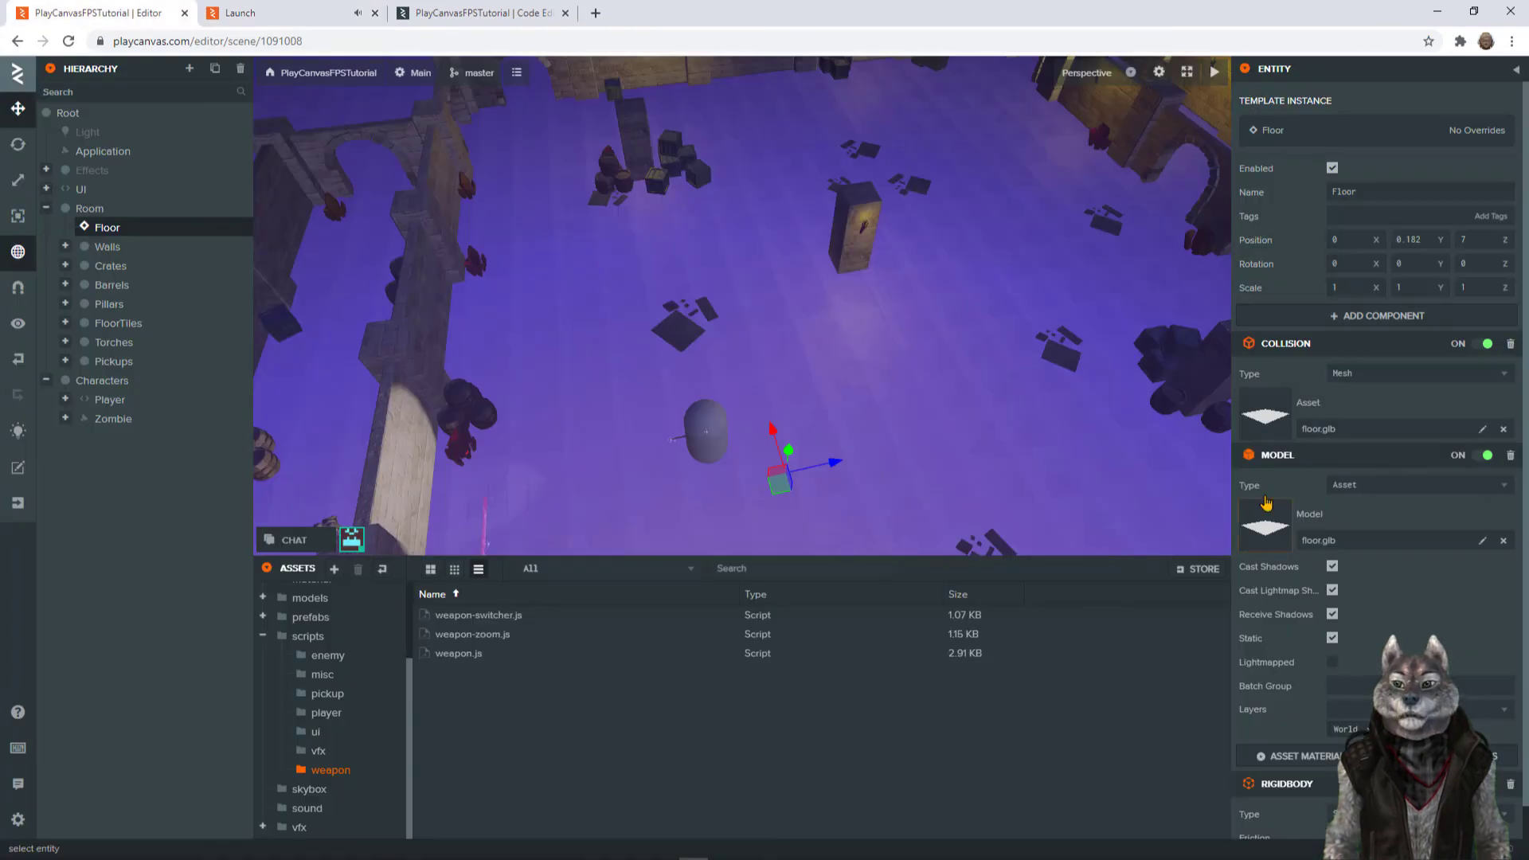
left_click(109, 399)
scroll(1408, 464, "down", 10)
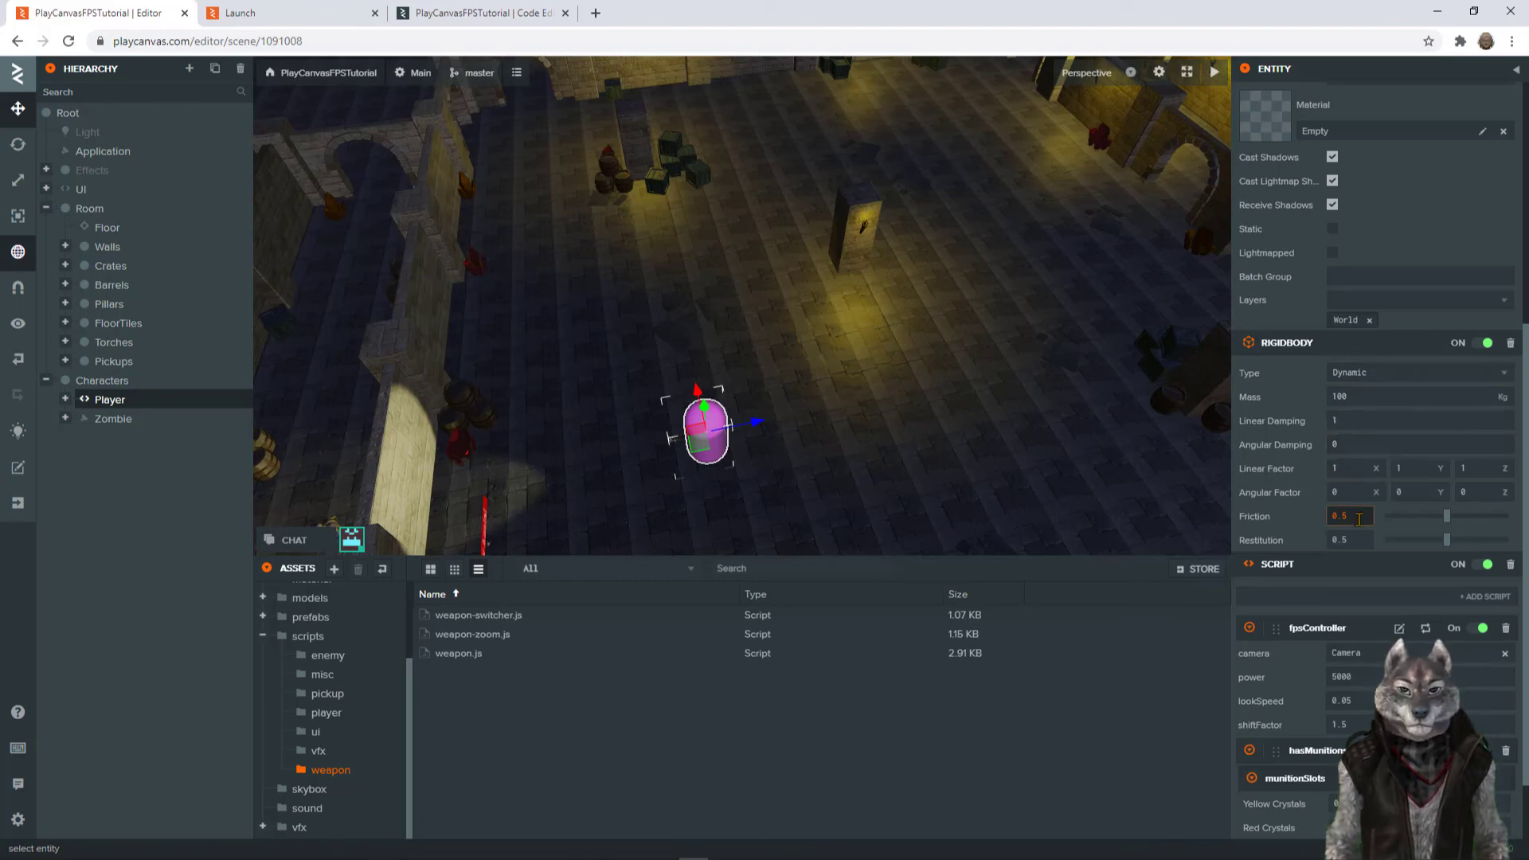
left_click_drag(1348, 518, 1352, 516)
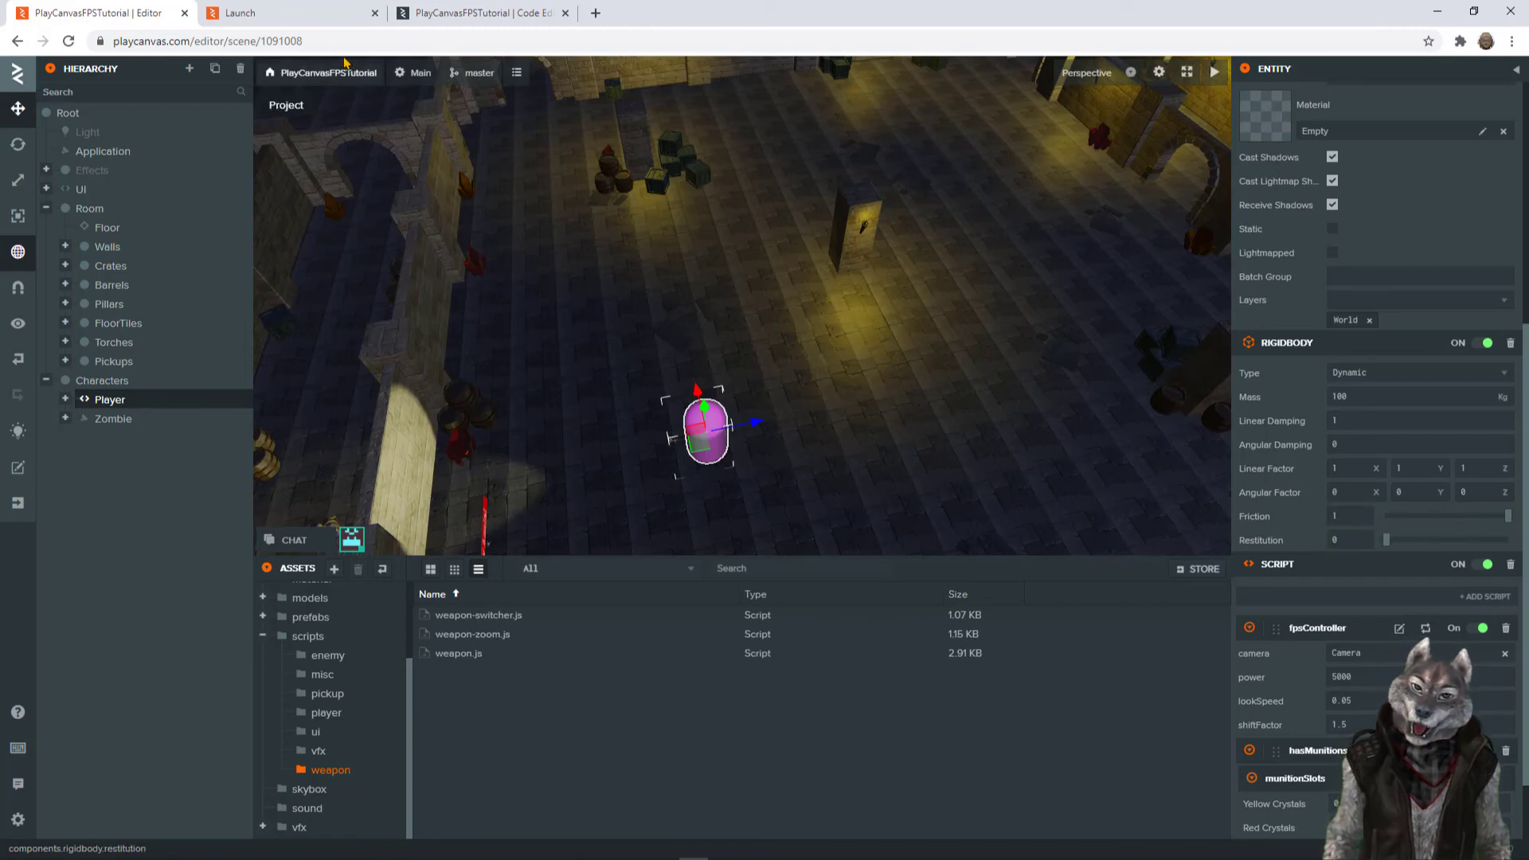
left_click(332, 16)
key("F5")
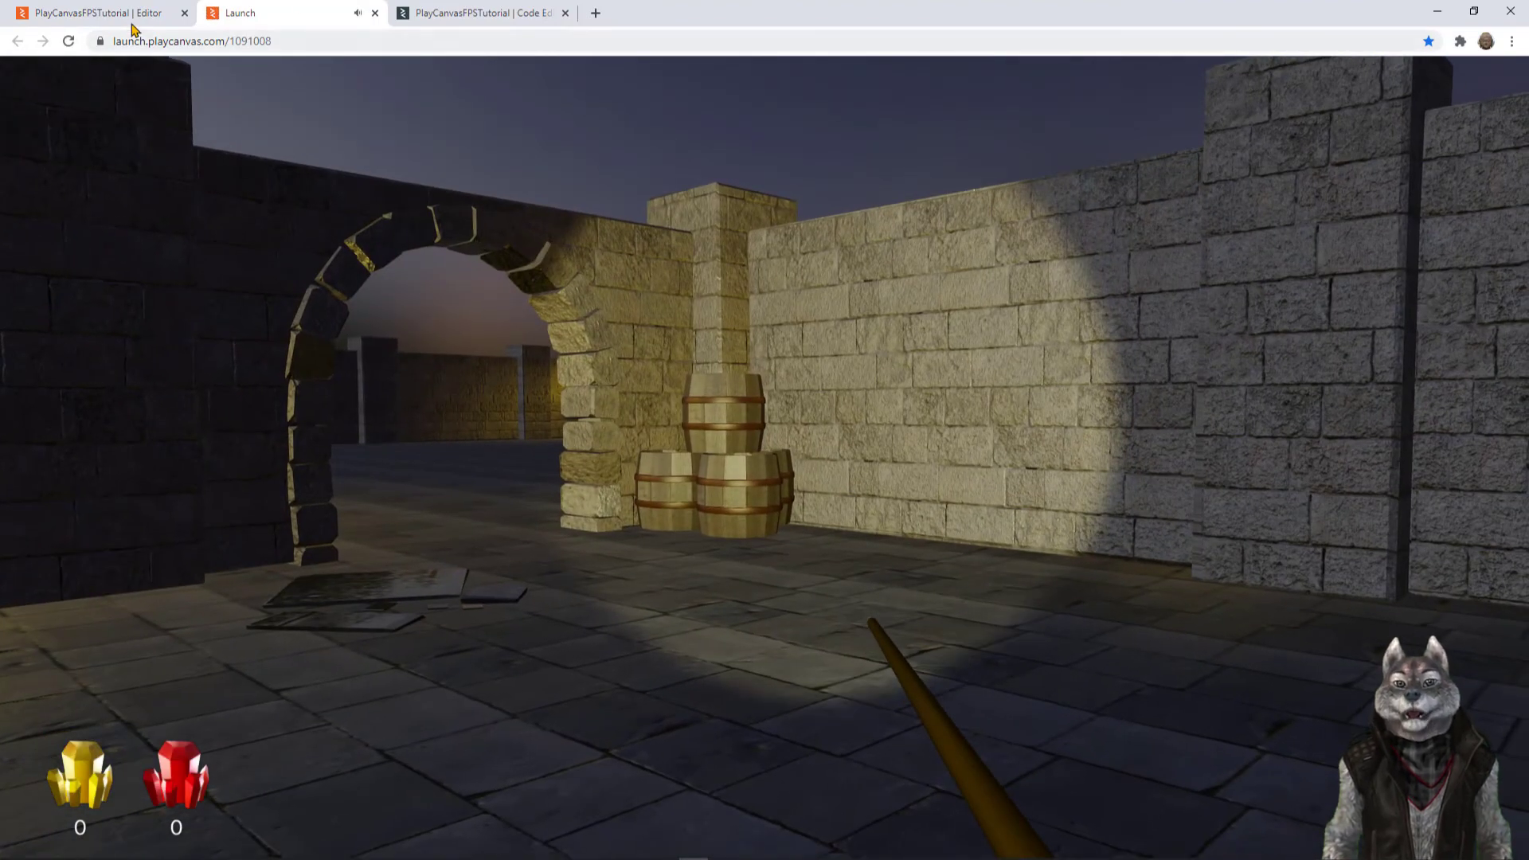
Step: Return to the editor and set the Player's fpsController power to 50000
left_click(132, 16)
scroll(1373, 608, "down", 2)
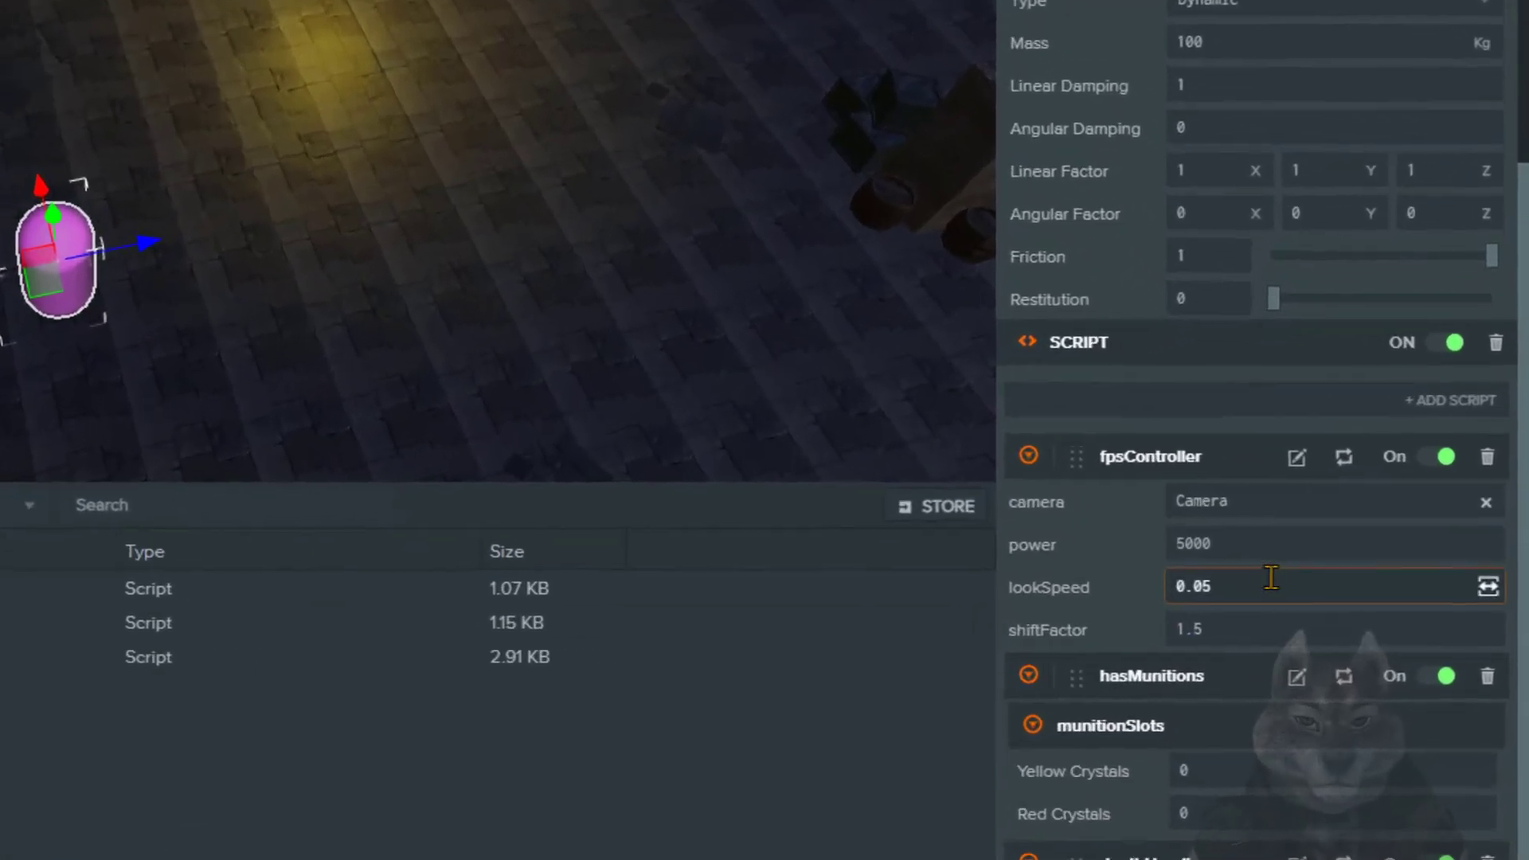
left_click(1397, 593)
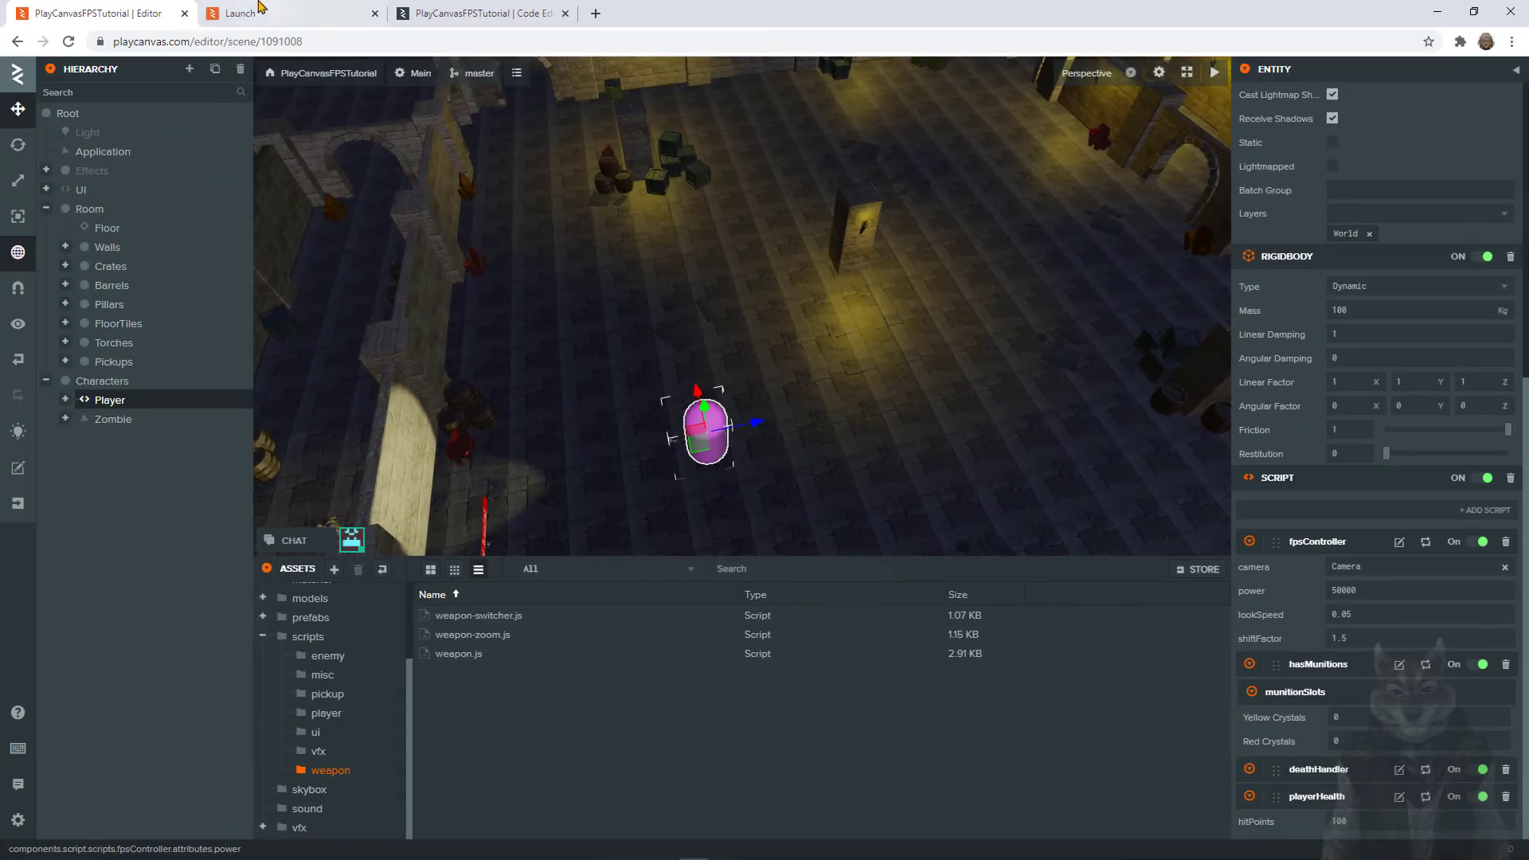
Step: Reload the running game and walk through the room toward the zombie and back to test the player's speed
left_click(239, 14)
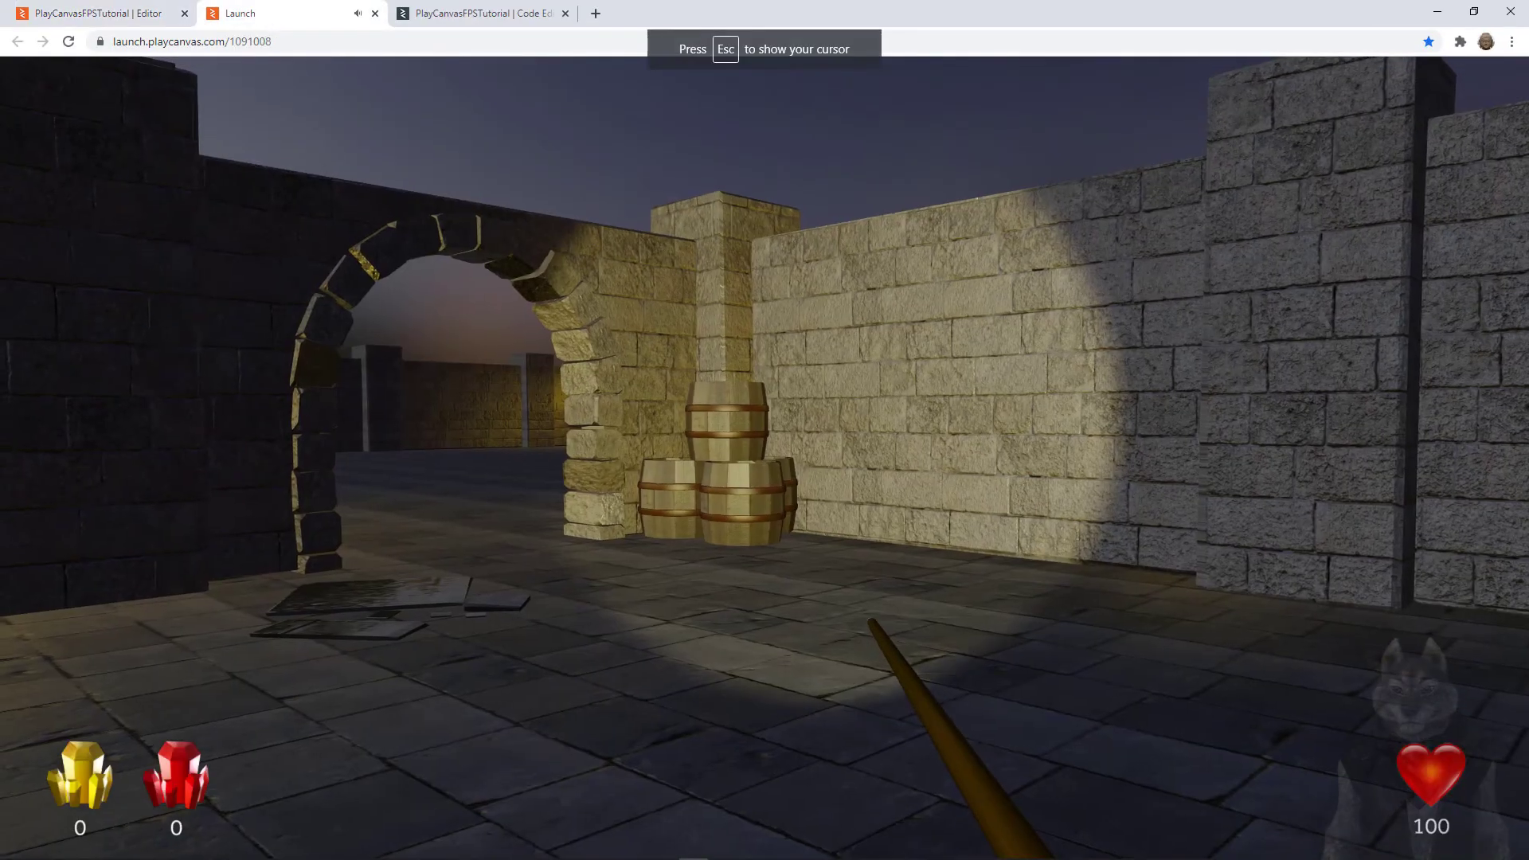
key("F5")
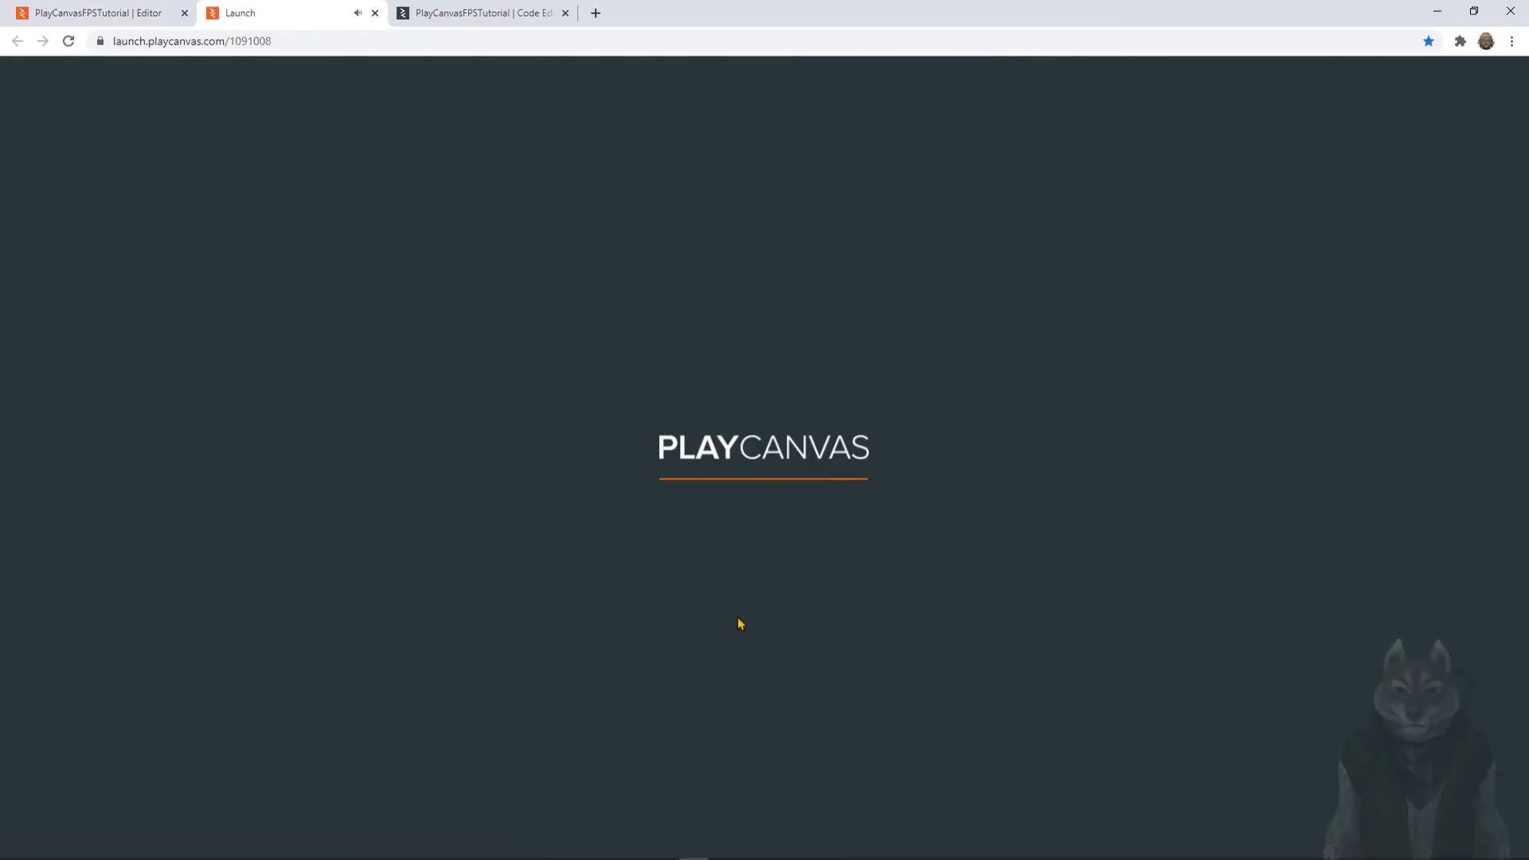
left_click(738, 625)
key("w")
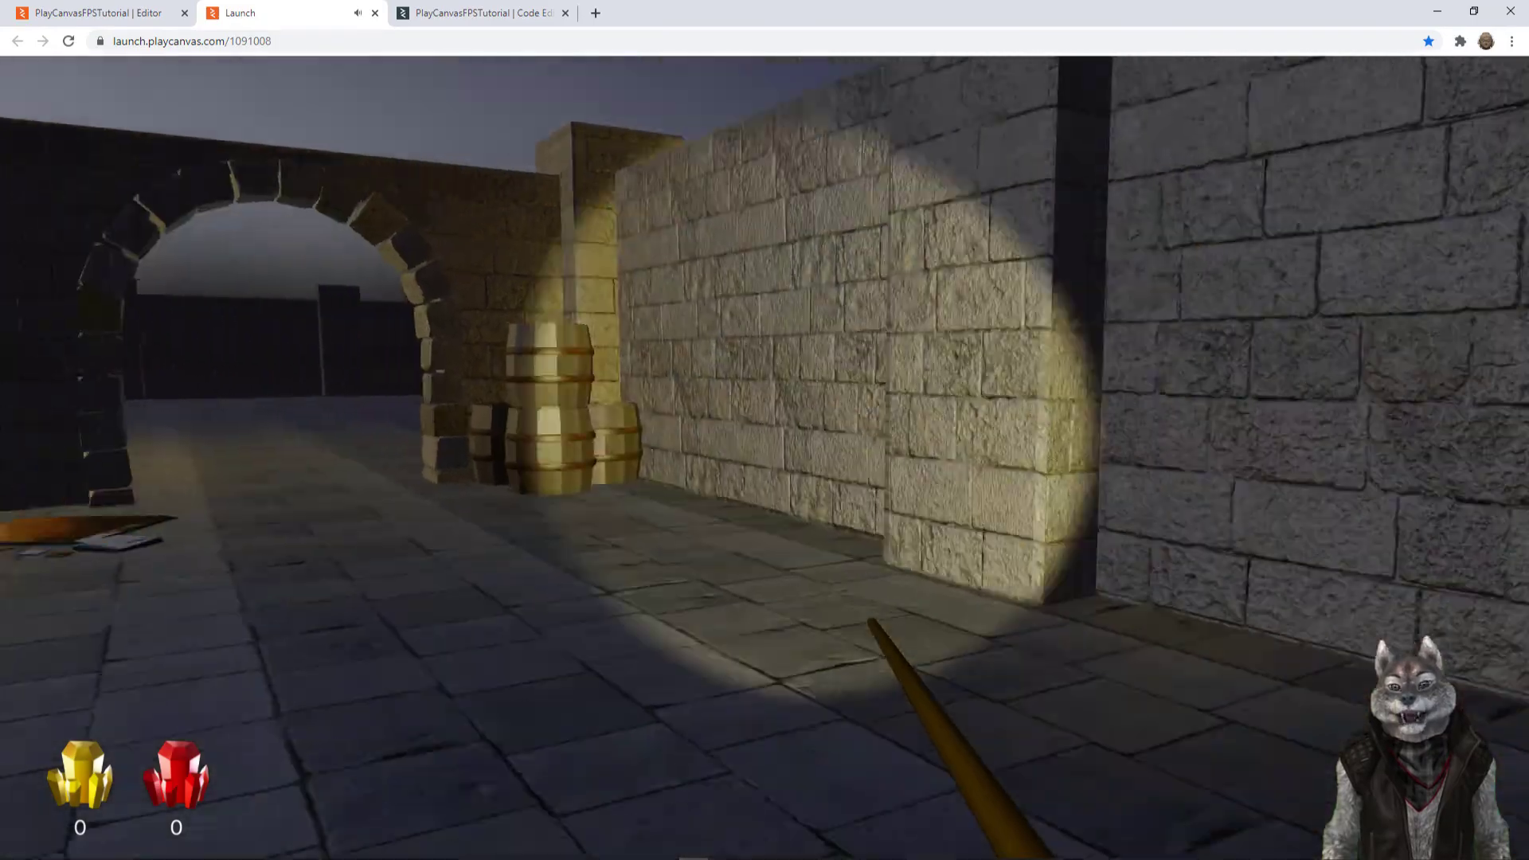
key("w")
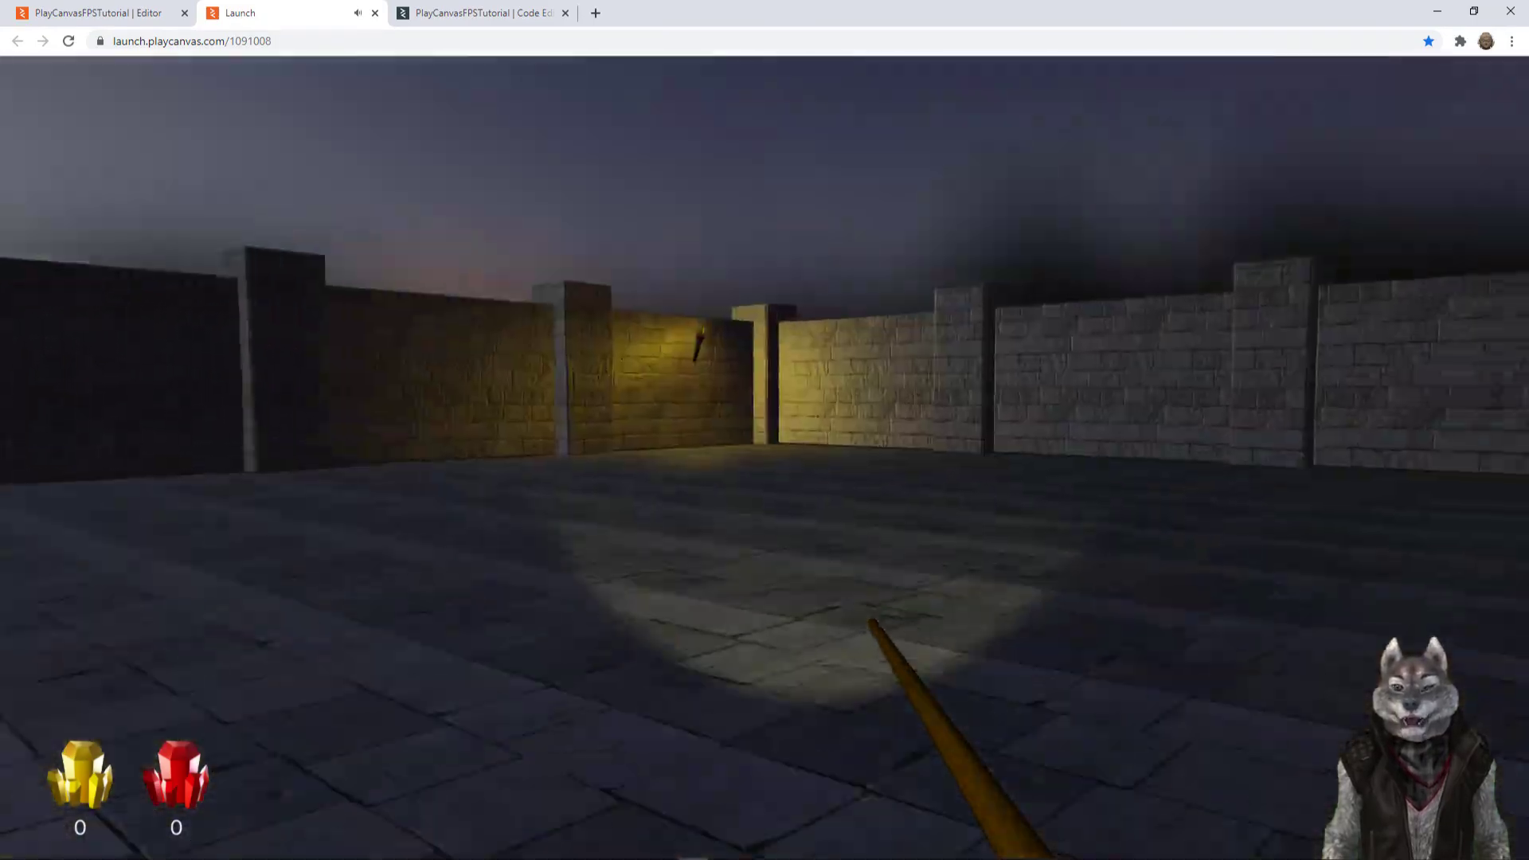
key("w")
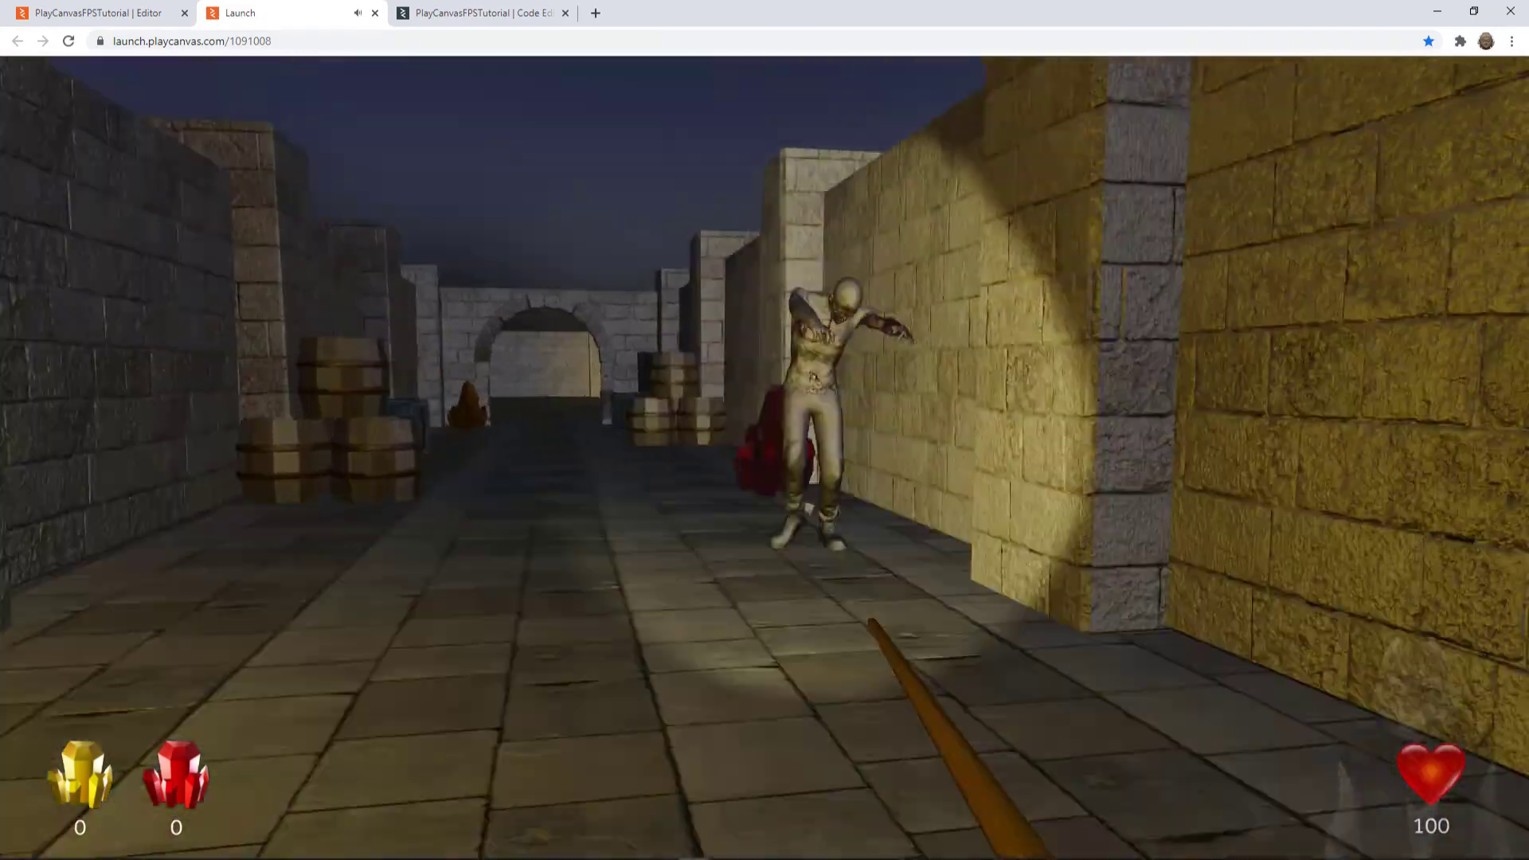
key("s")
key("w")
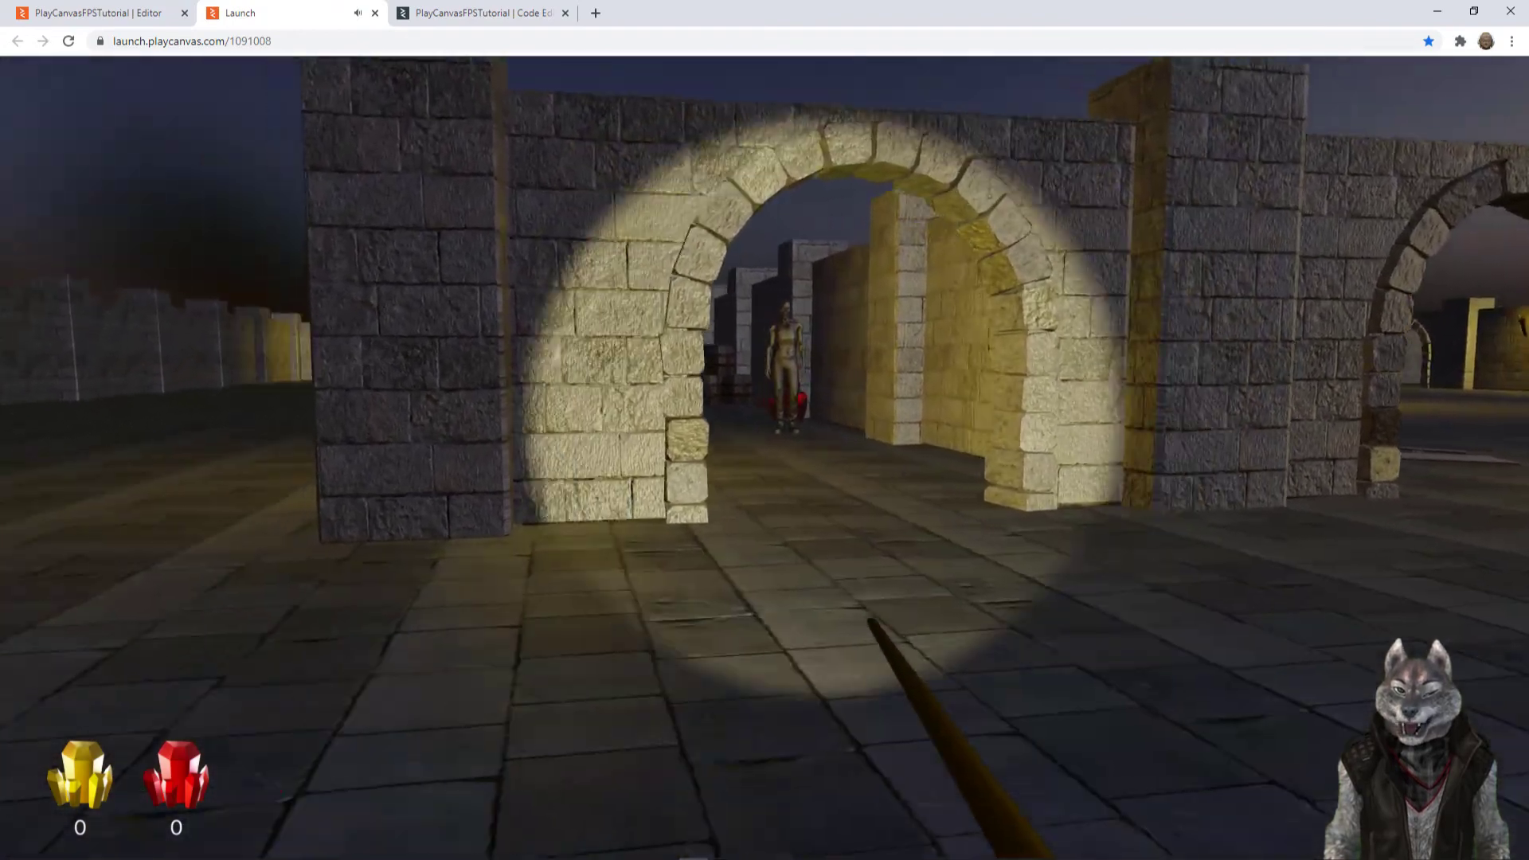
key("w")
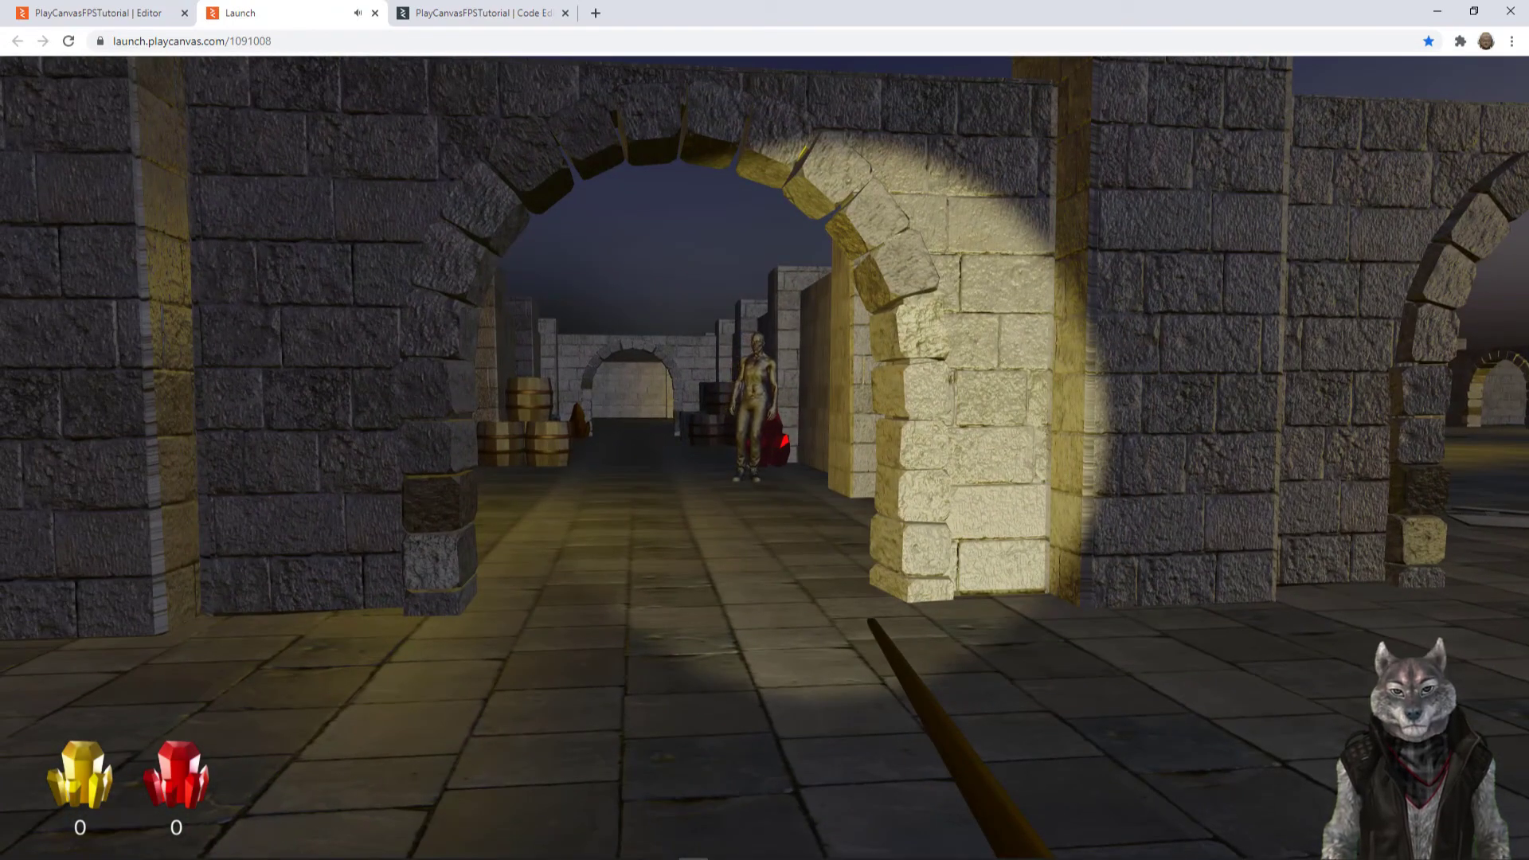
Step: In the editor, select the Spot Light under the Player's Camera and shift it slightly toward the player, to about Z -0.729
left_click(130, 17)
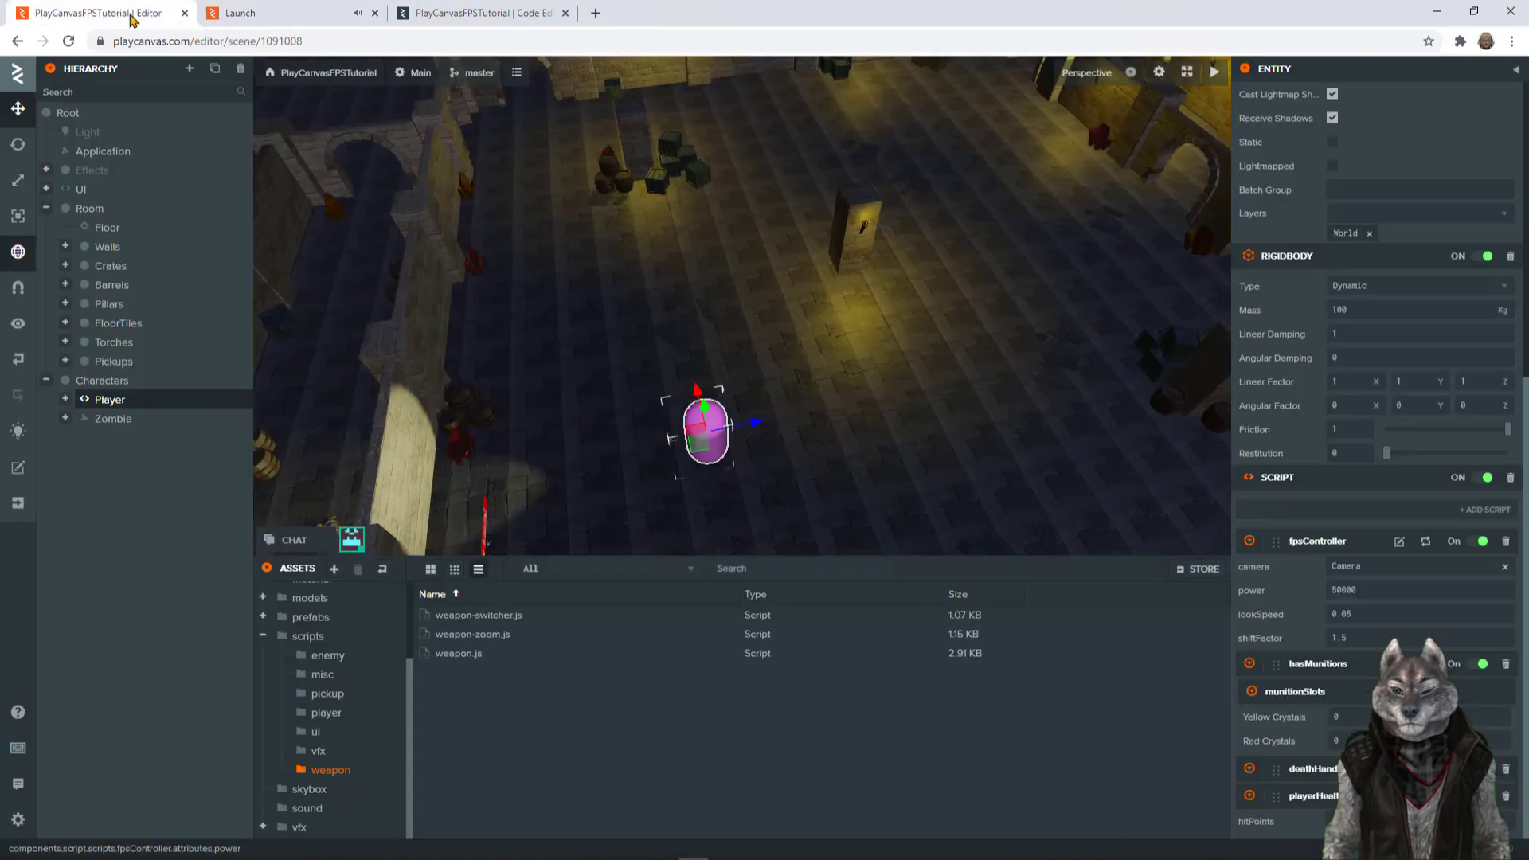
key("f")
left_click_drag(644, 334, 557, 303)
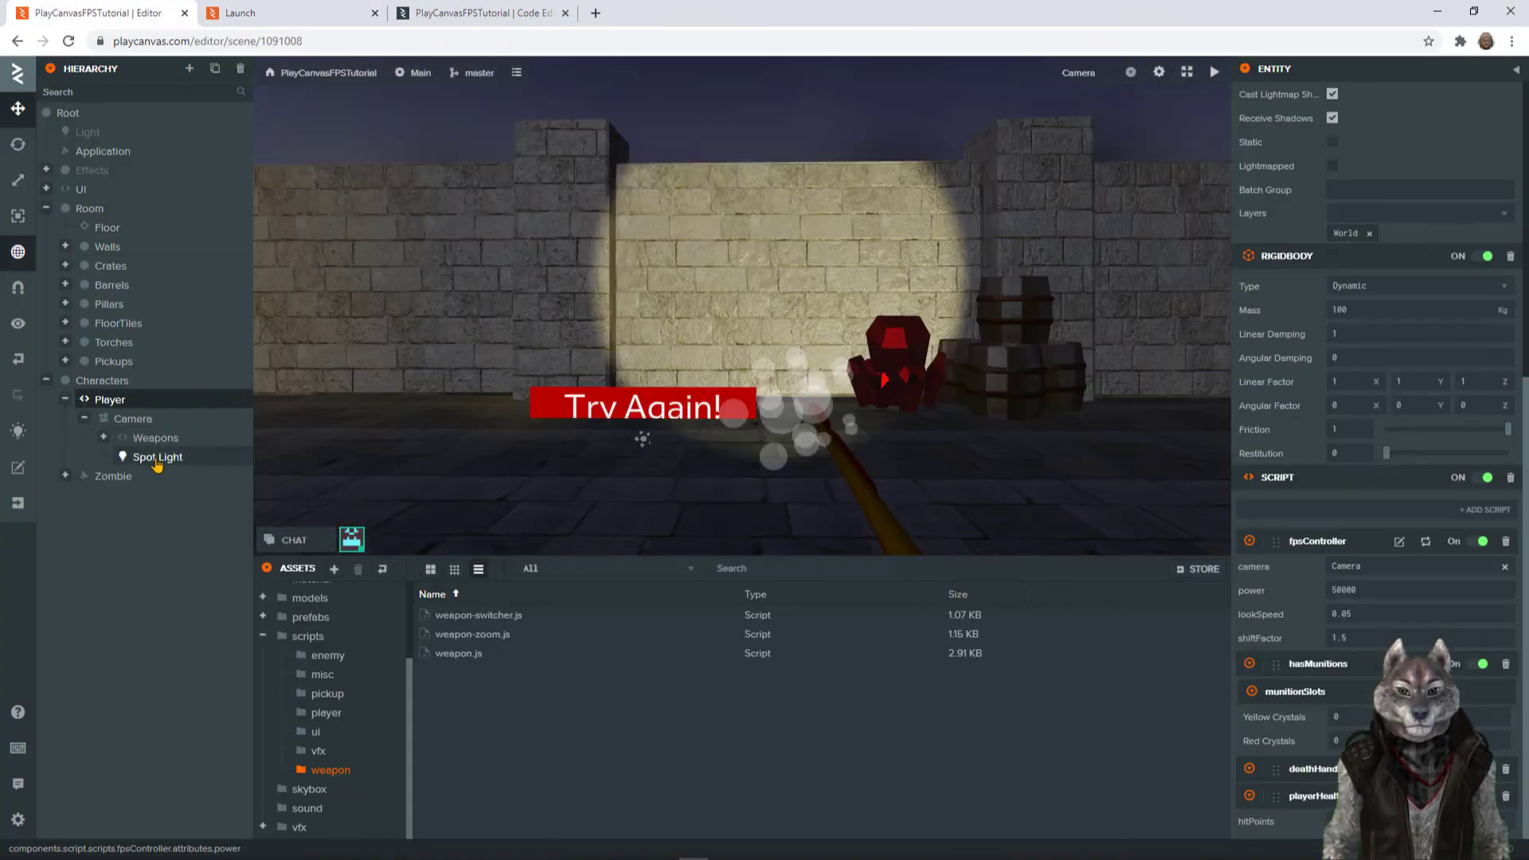
left_click(157, 459)
key("f")
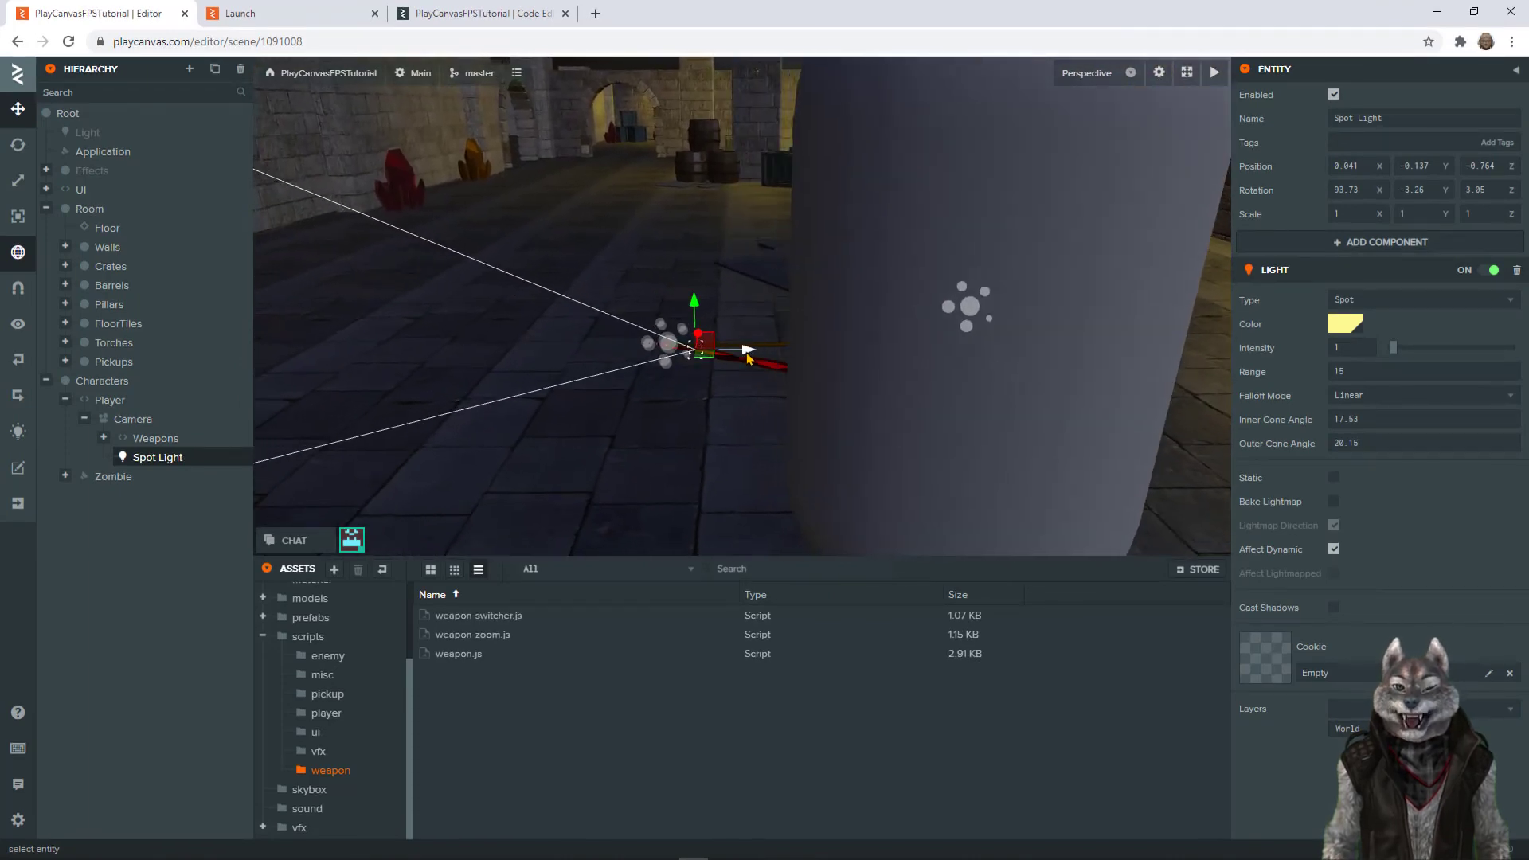
left_click_drag(749, 359, 760, 358)
key("ctrl+z")
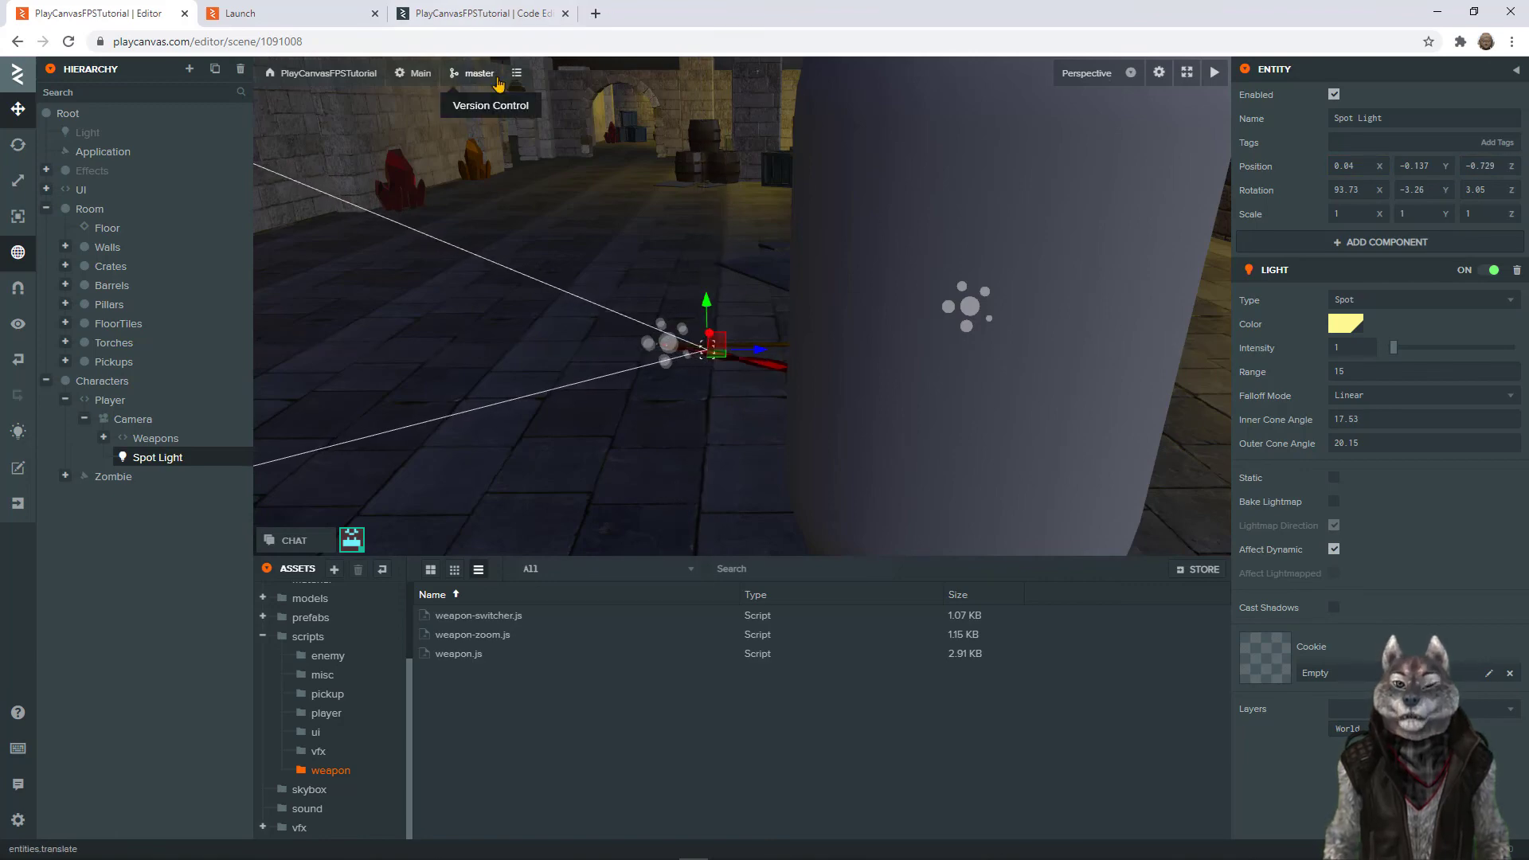
Step: Place the running game in its own window beside the editor window, splitting the screen in half, and show the scene editor
left_click(285, 16)
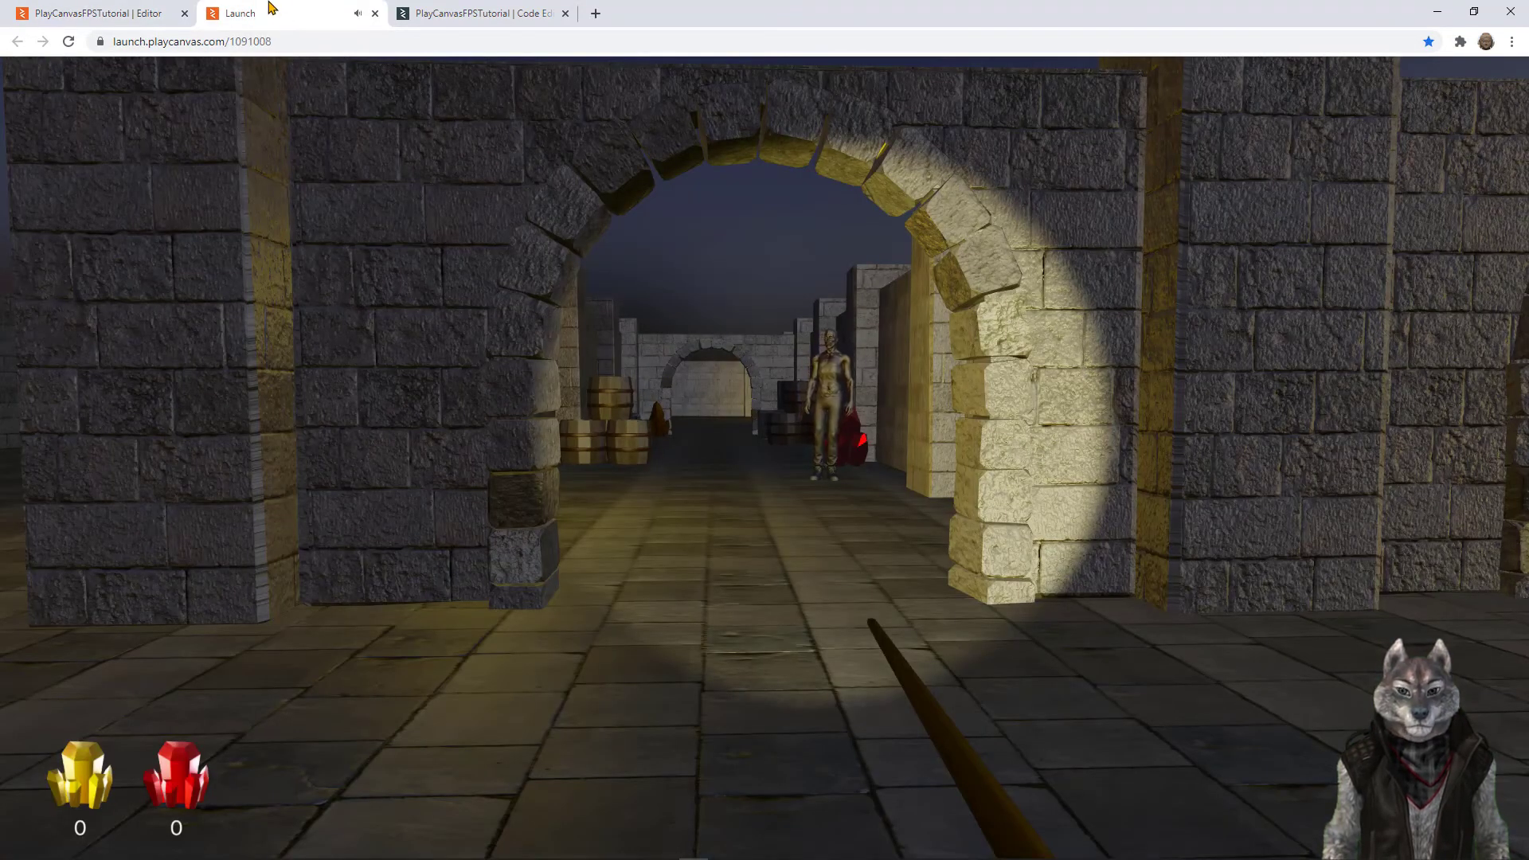
left_click_drag(271, 9, 1528, 253)
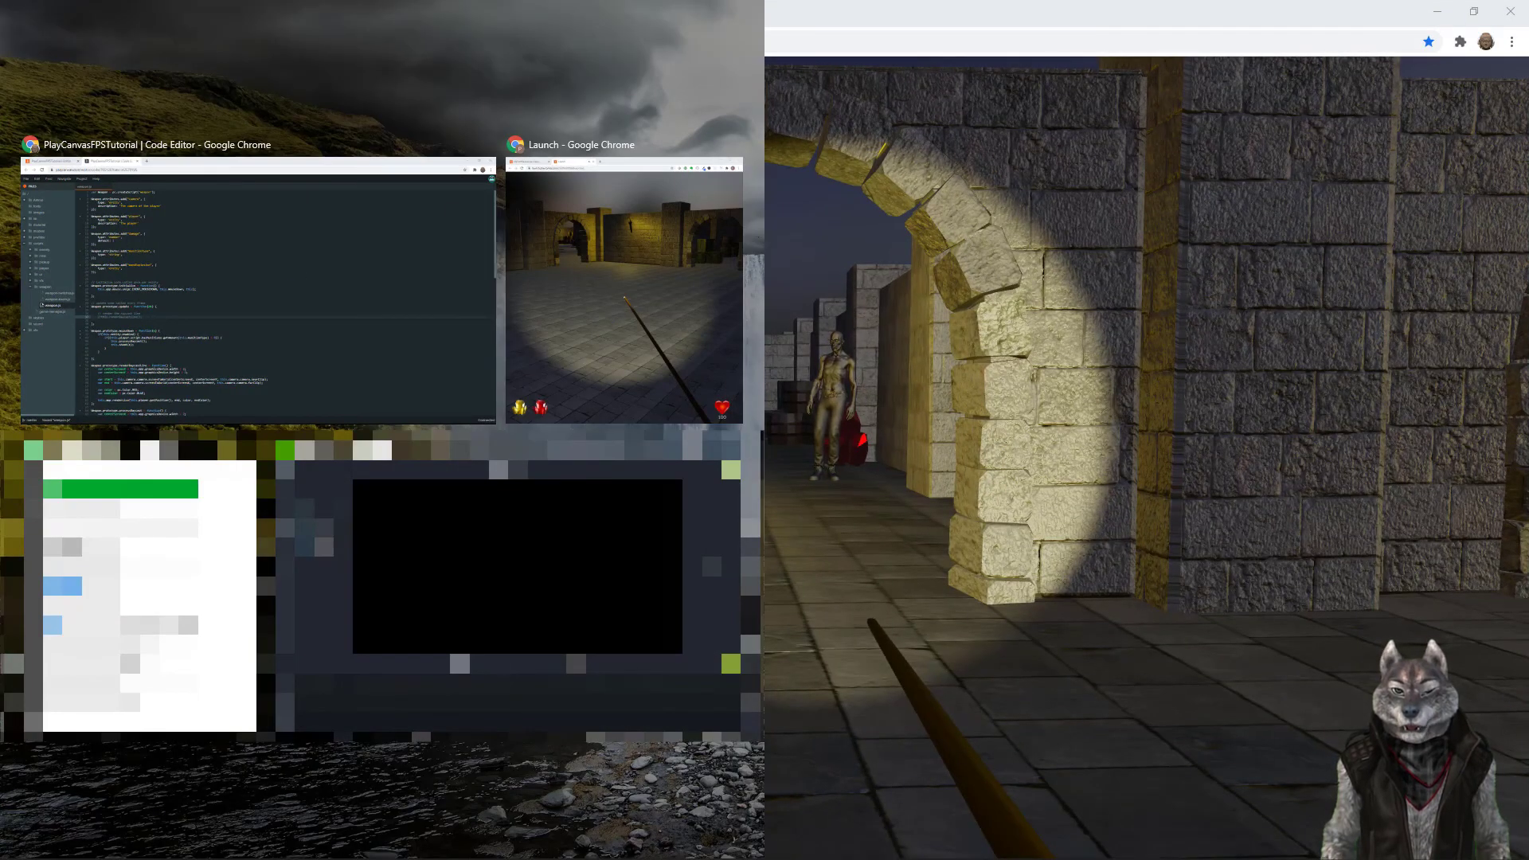
left_click(237, 398)
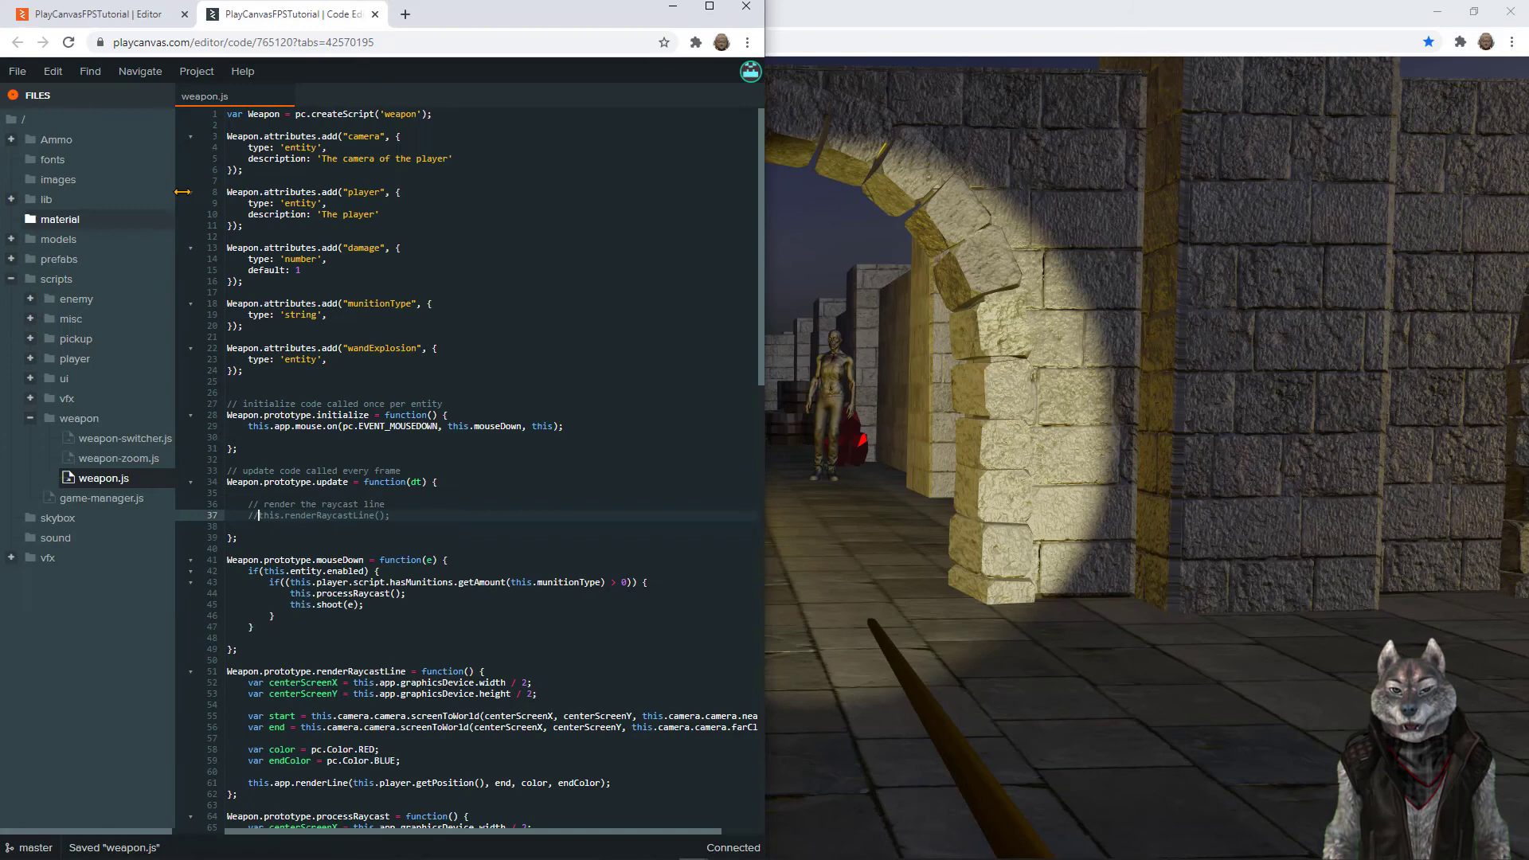
left_click(87, 14)
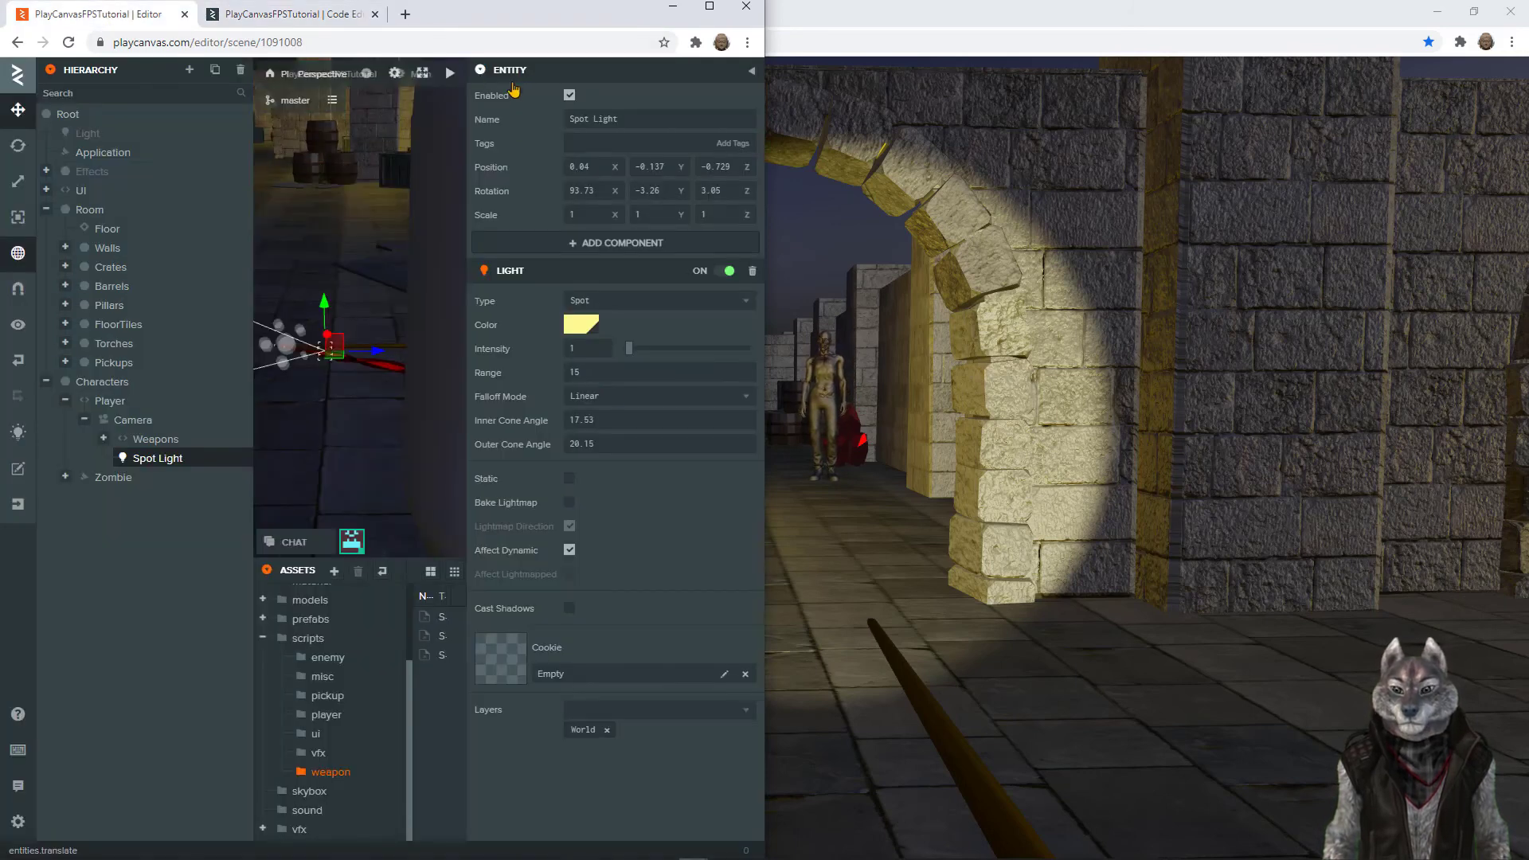
Step: Fit the running game's window beside the editor and shift the Spot Light toward the player, to about Z -0.625
left_click(536, 77)
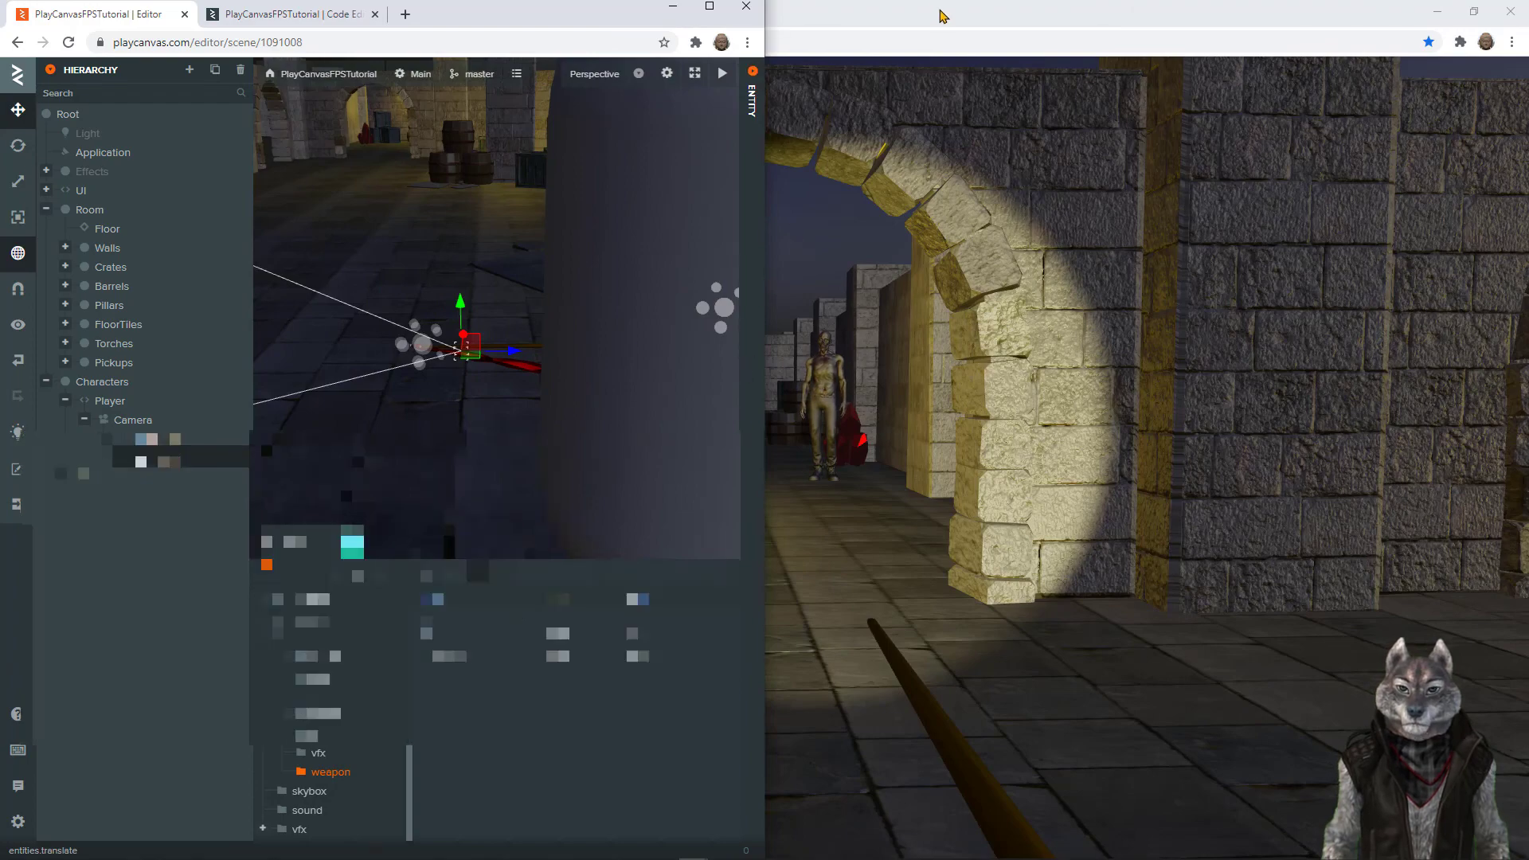
left_click_drag(940, 16, 1528, 96)
left_click(271, 295)
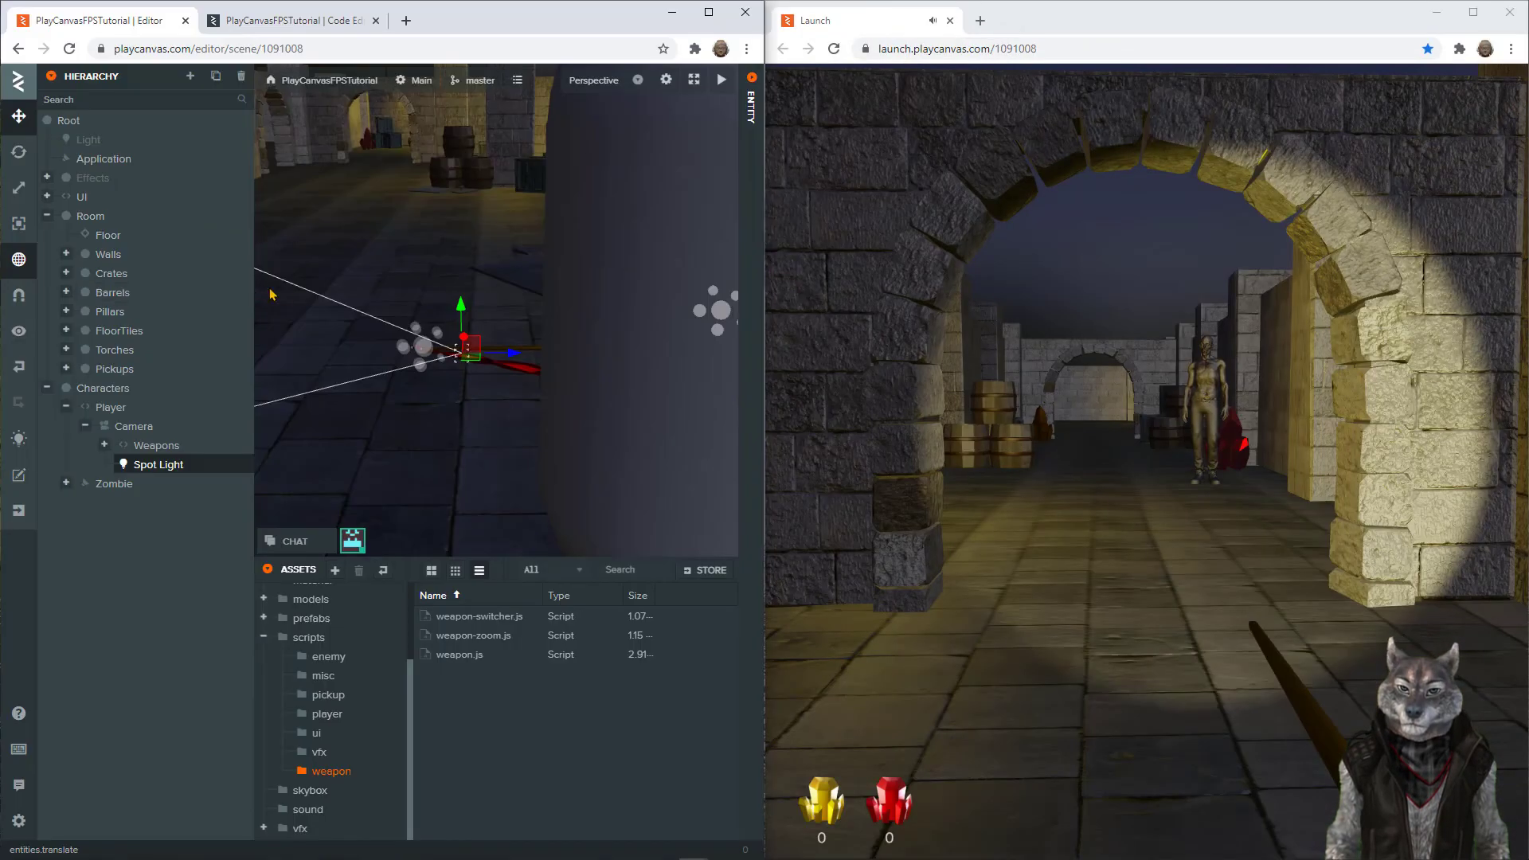
left_click_drag(510, 356, 546, 392)
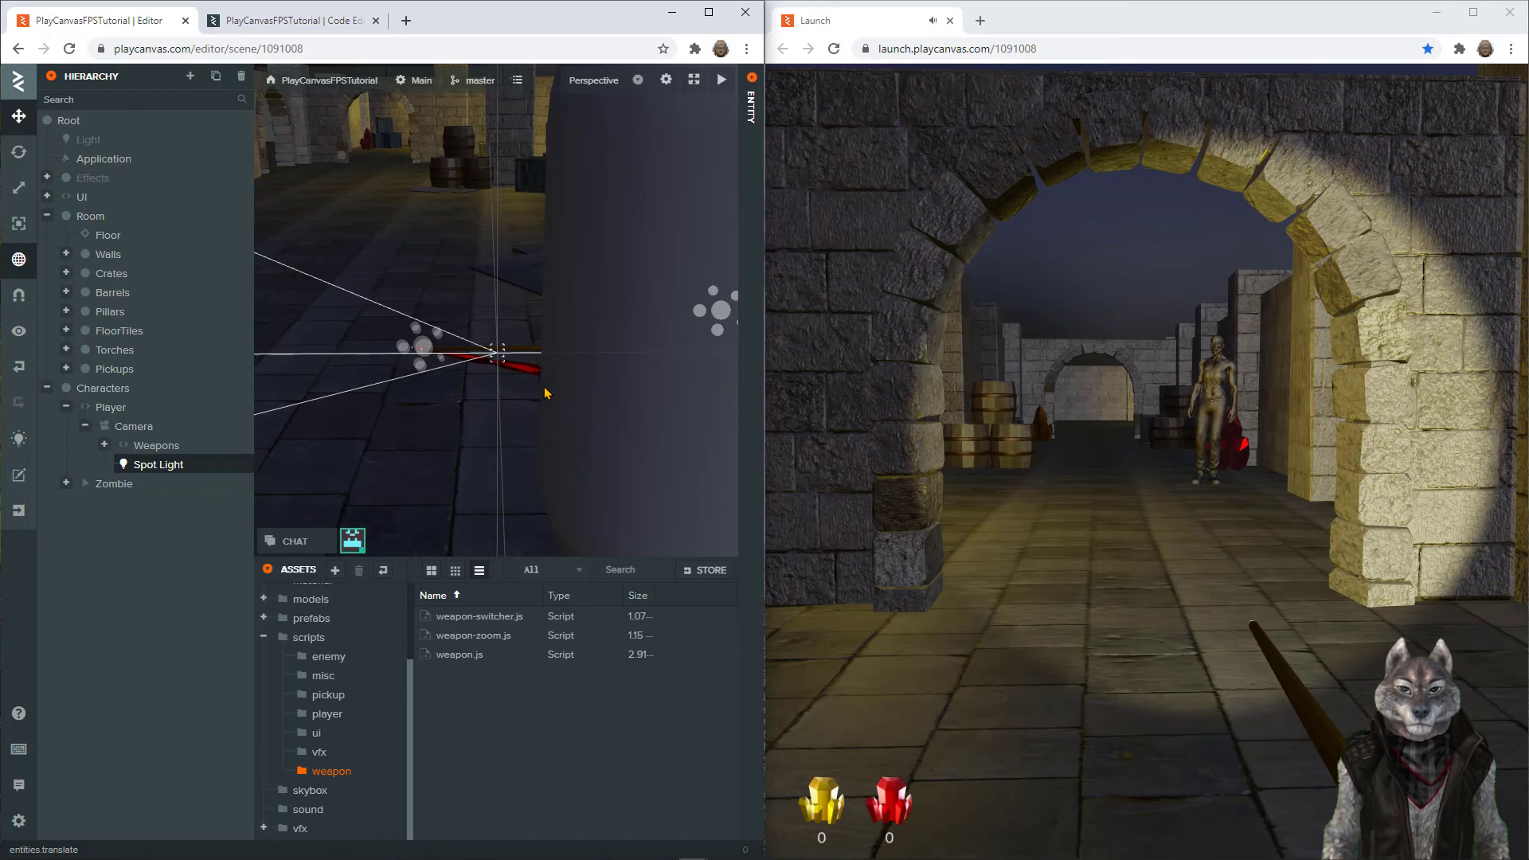
Step: Set the Spot Light's inner cone angle to 17.09, its intensity to 1.19 and its range to 15.02
left_click(751, 114)
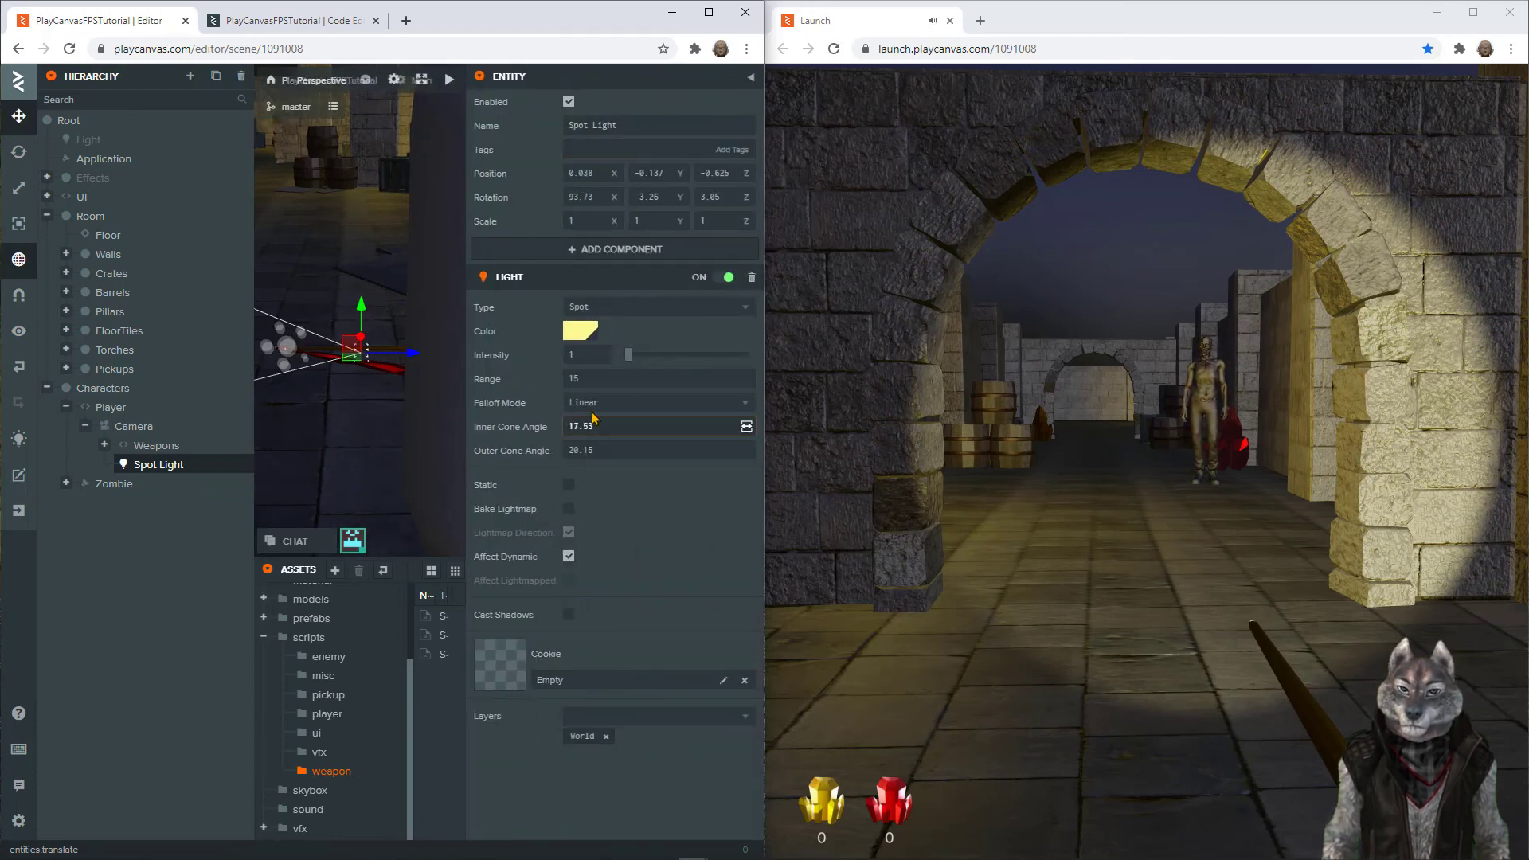
left_click_drag(747, 426, 746, 426)
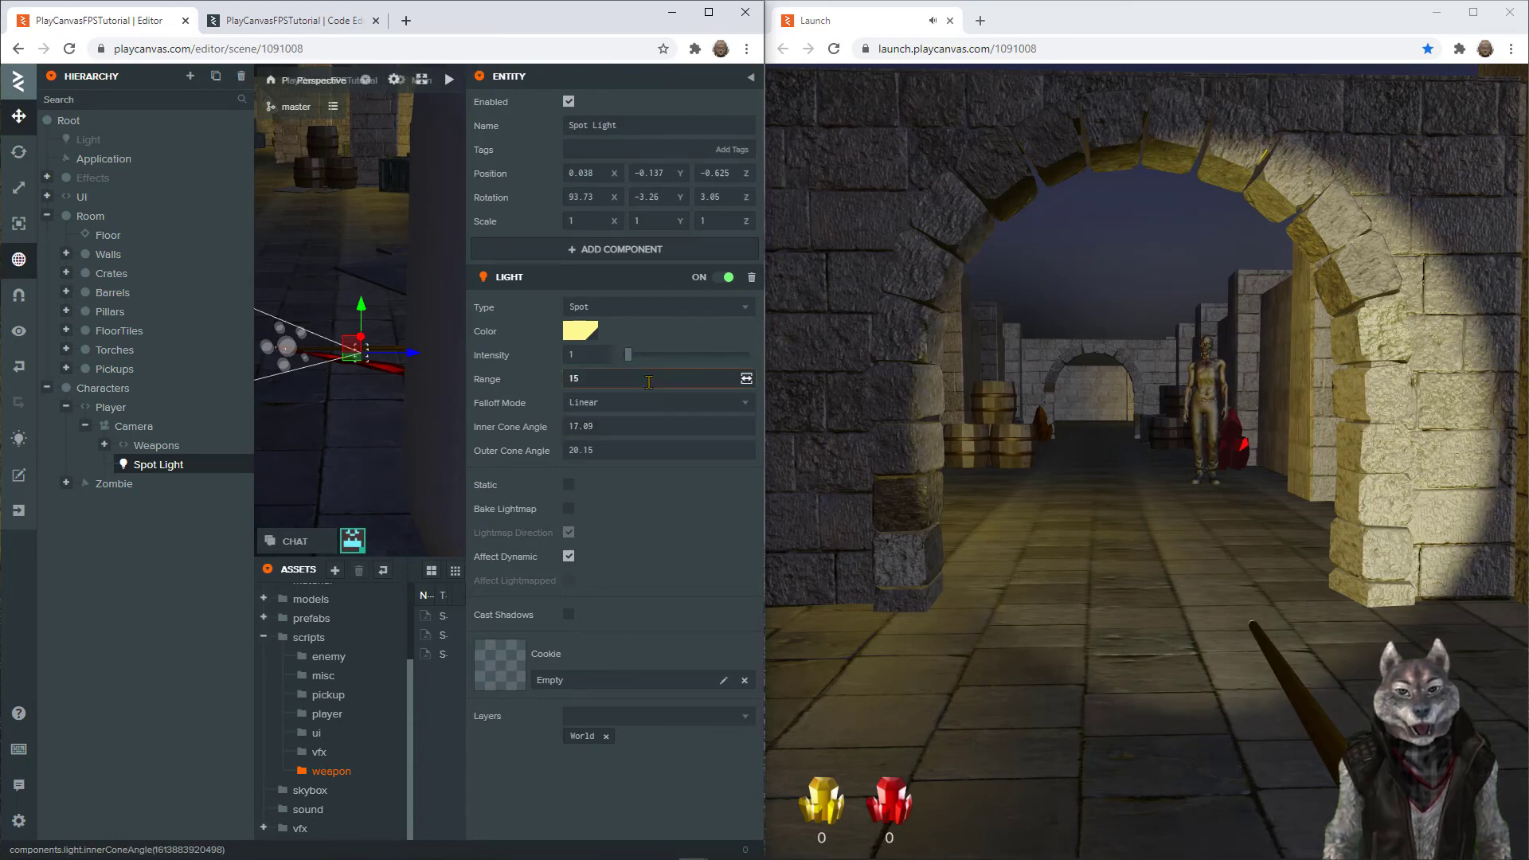
mouse_move(629, 356)
left_mouse_down()
mouse_move(653, 355)
mouse_move(633, 376)
left_mouse_up()
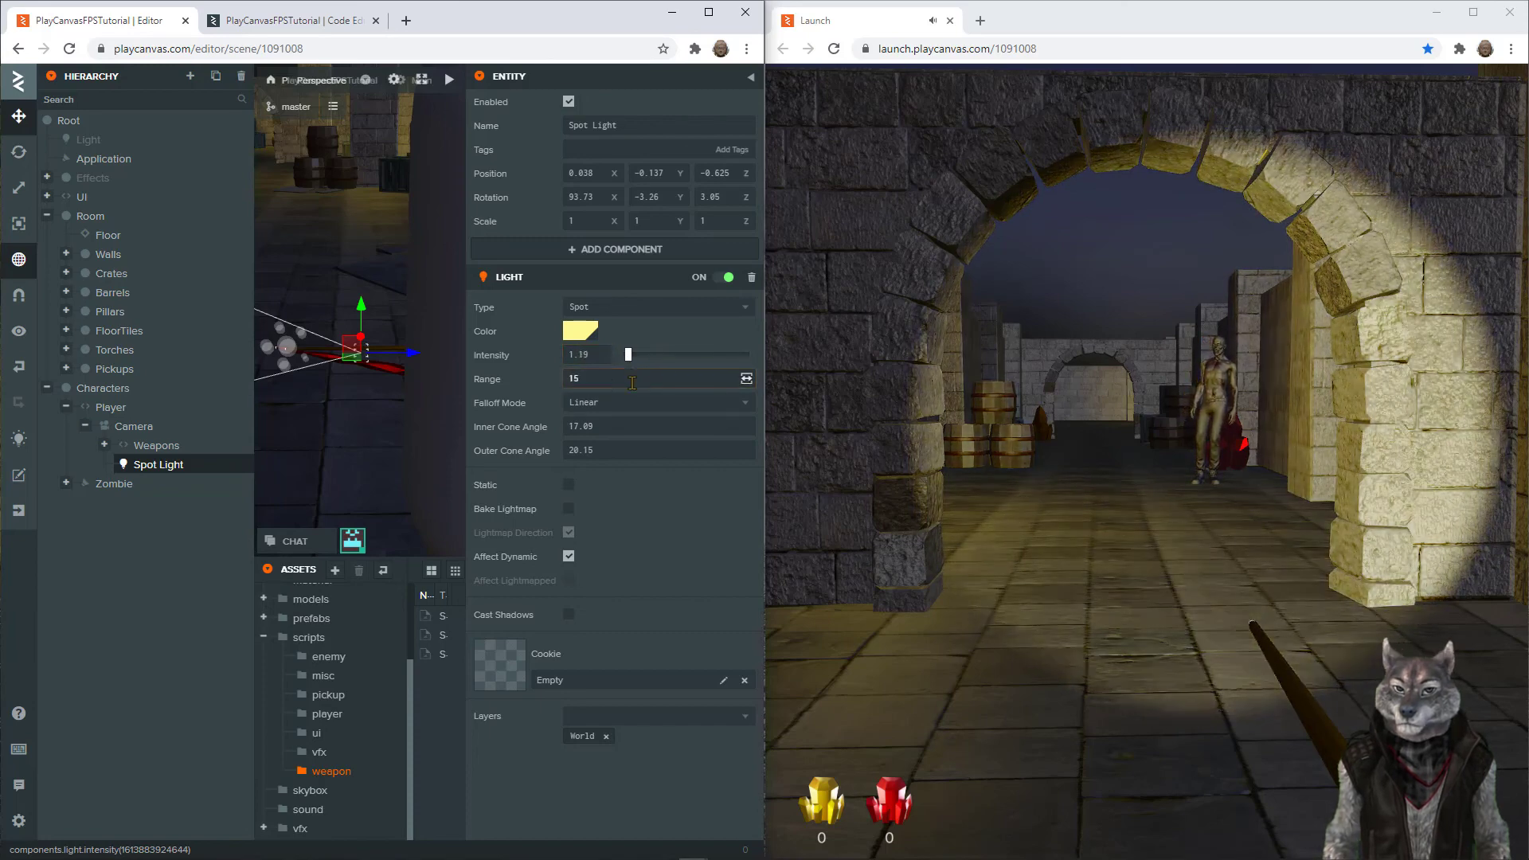
left_click_drag(747, 379, 638, 378)
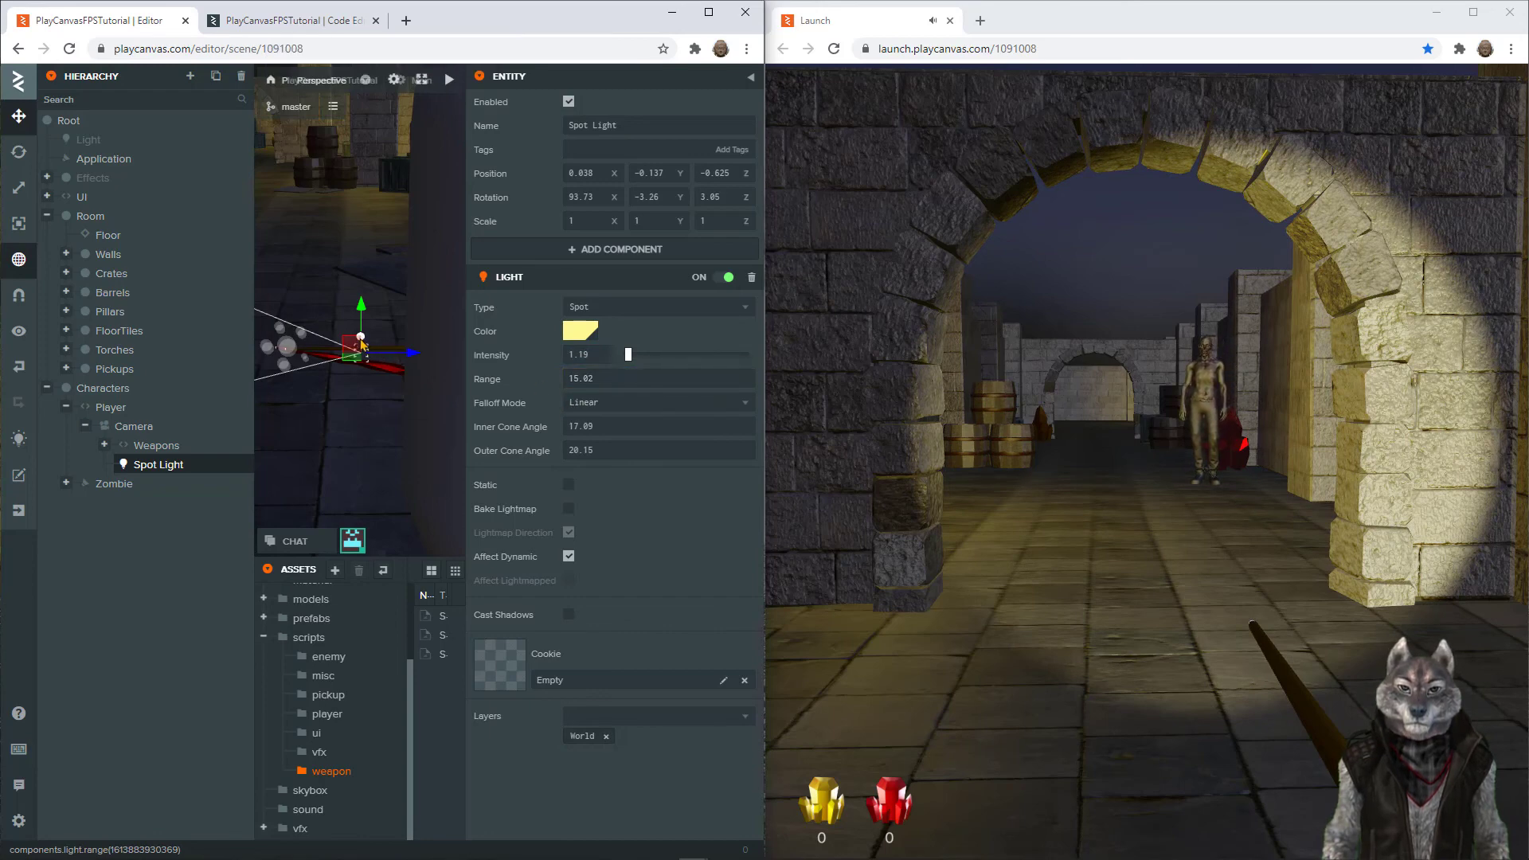
Step: Shift the Spot Light further back toward the player, to about Z -0.401
left_click_drag(331, 416, 464, 417)
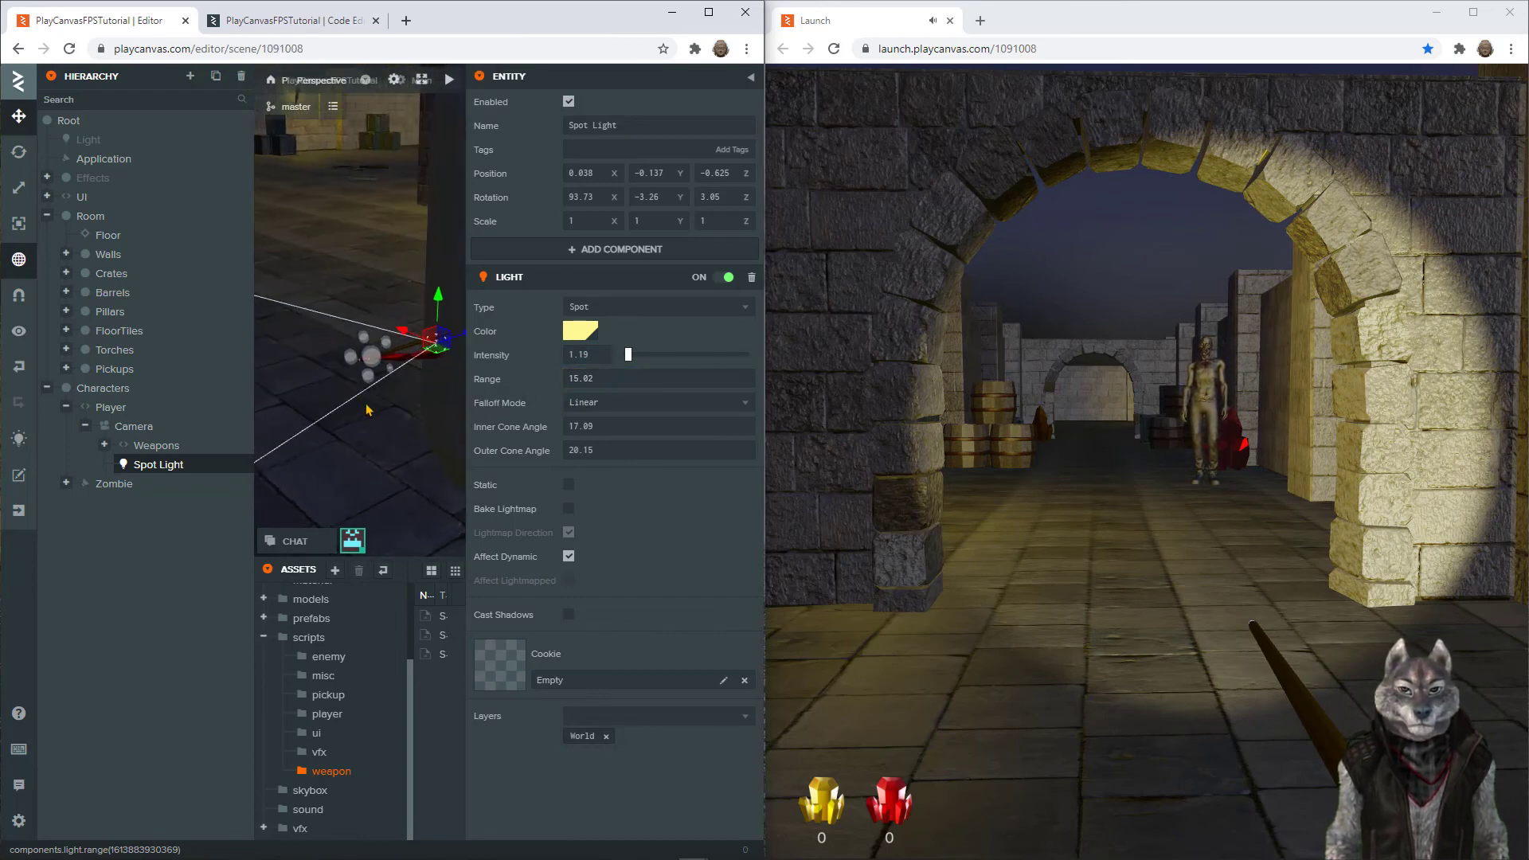
left_click_drag(368, 408, 243, 387)
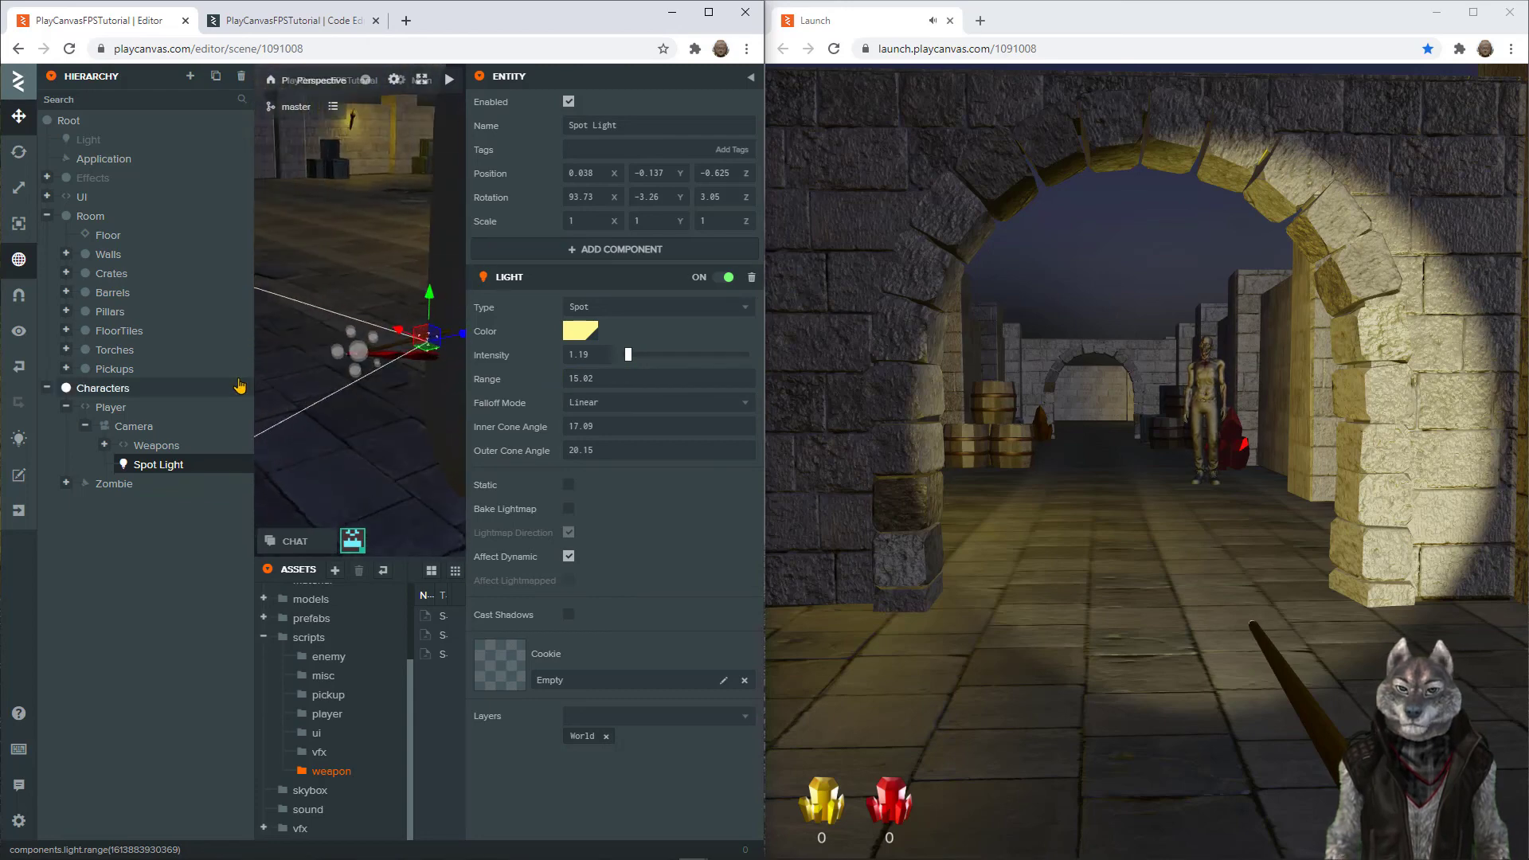
left_click_drag(415, 388, 466, 359)
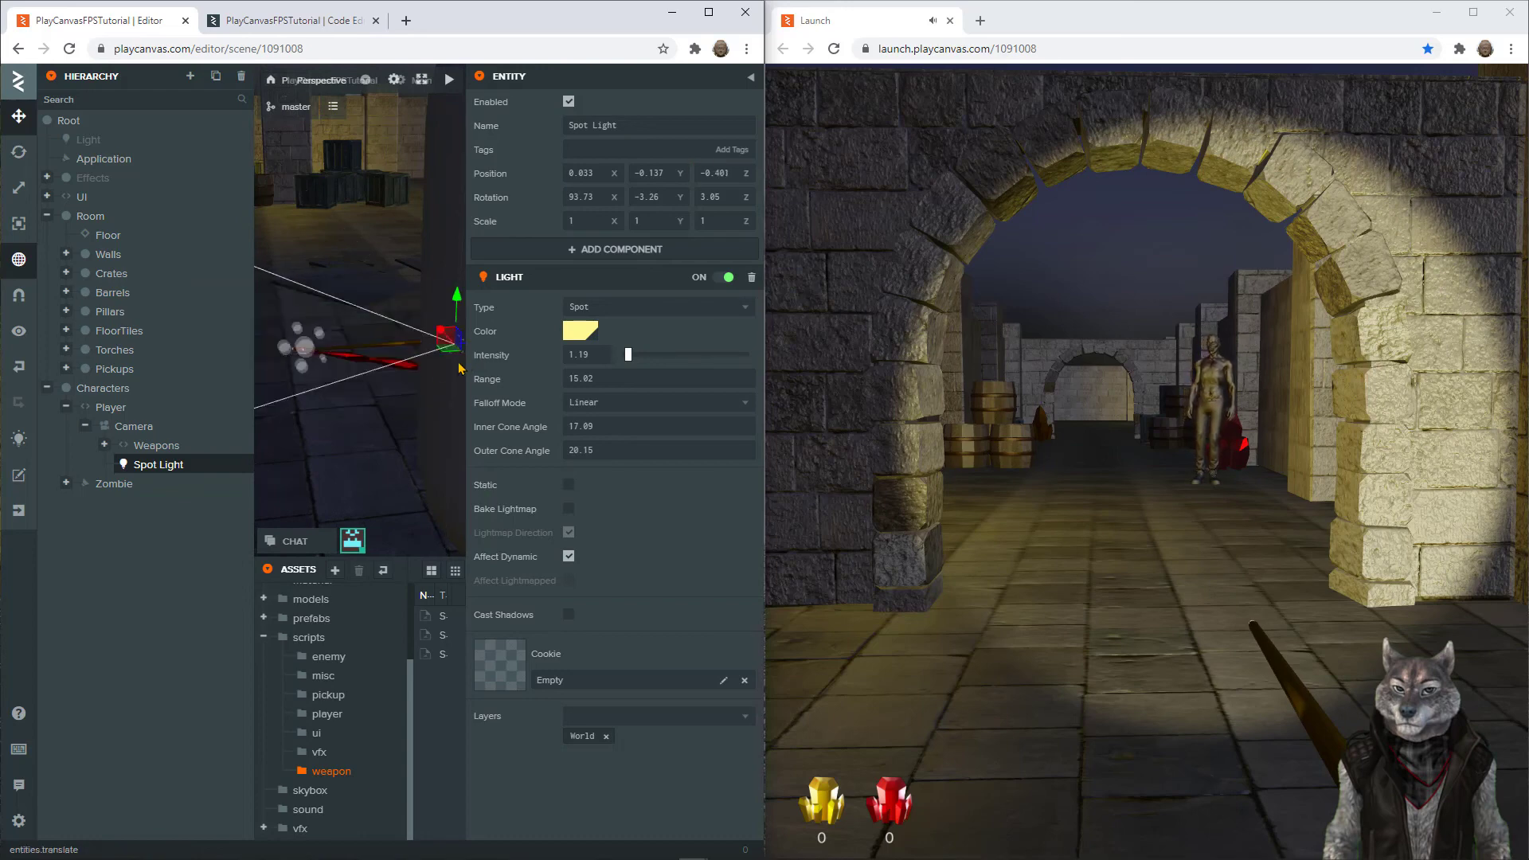
left_click_drag(423, 412, 356, 393)
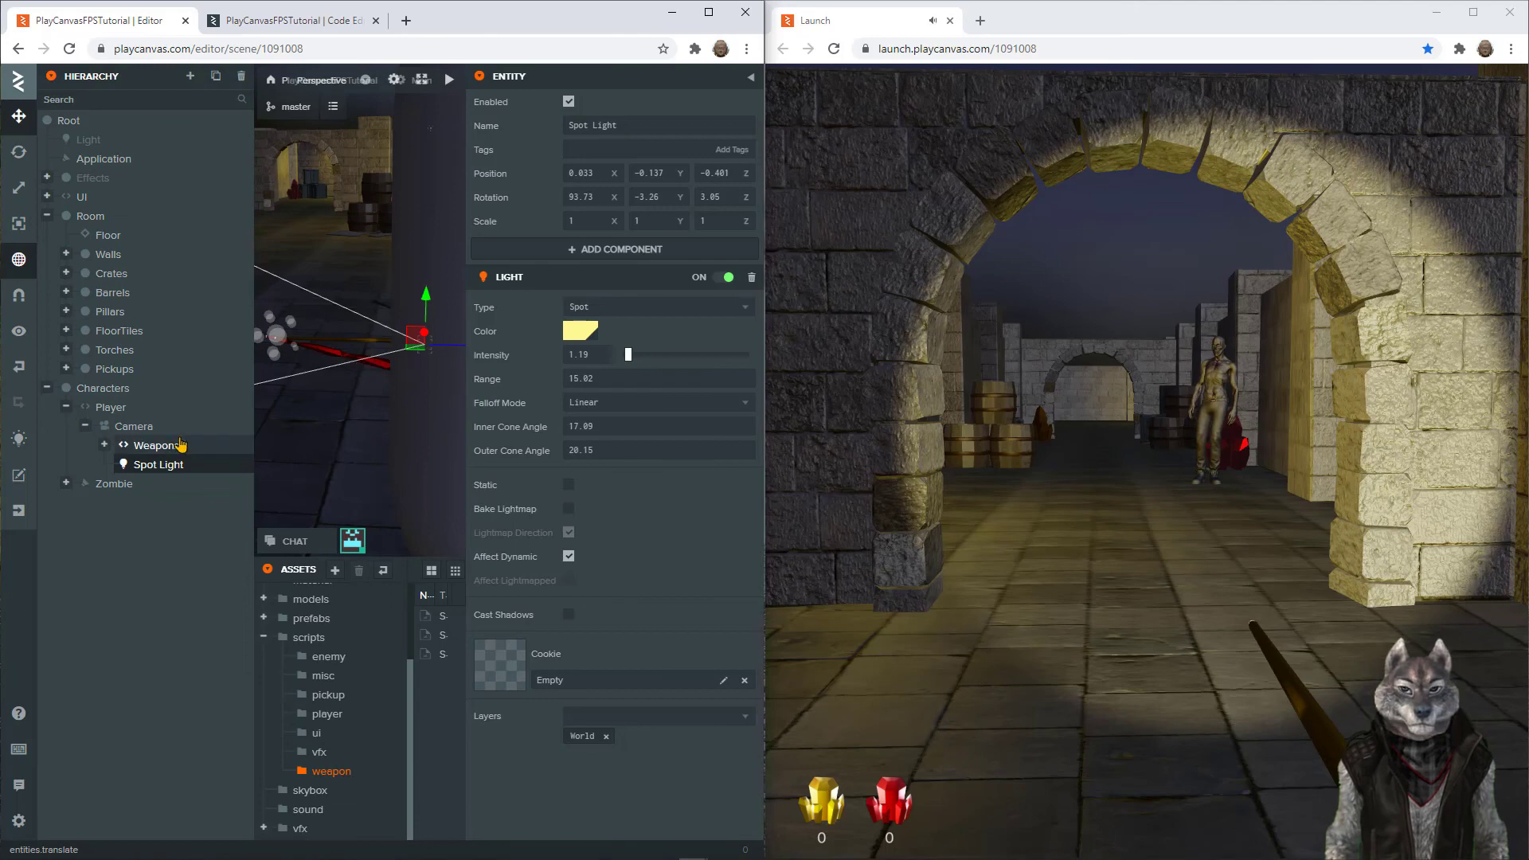
Step: View the scene through the player's Camera and enlarge the viewport by collapsing the inspector, assets and hierarchy
left_click(510, 77)
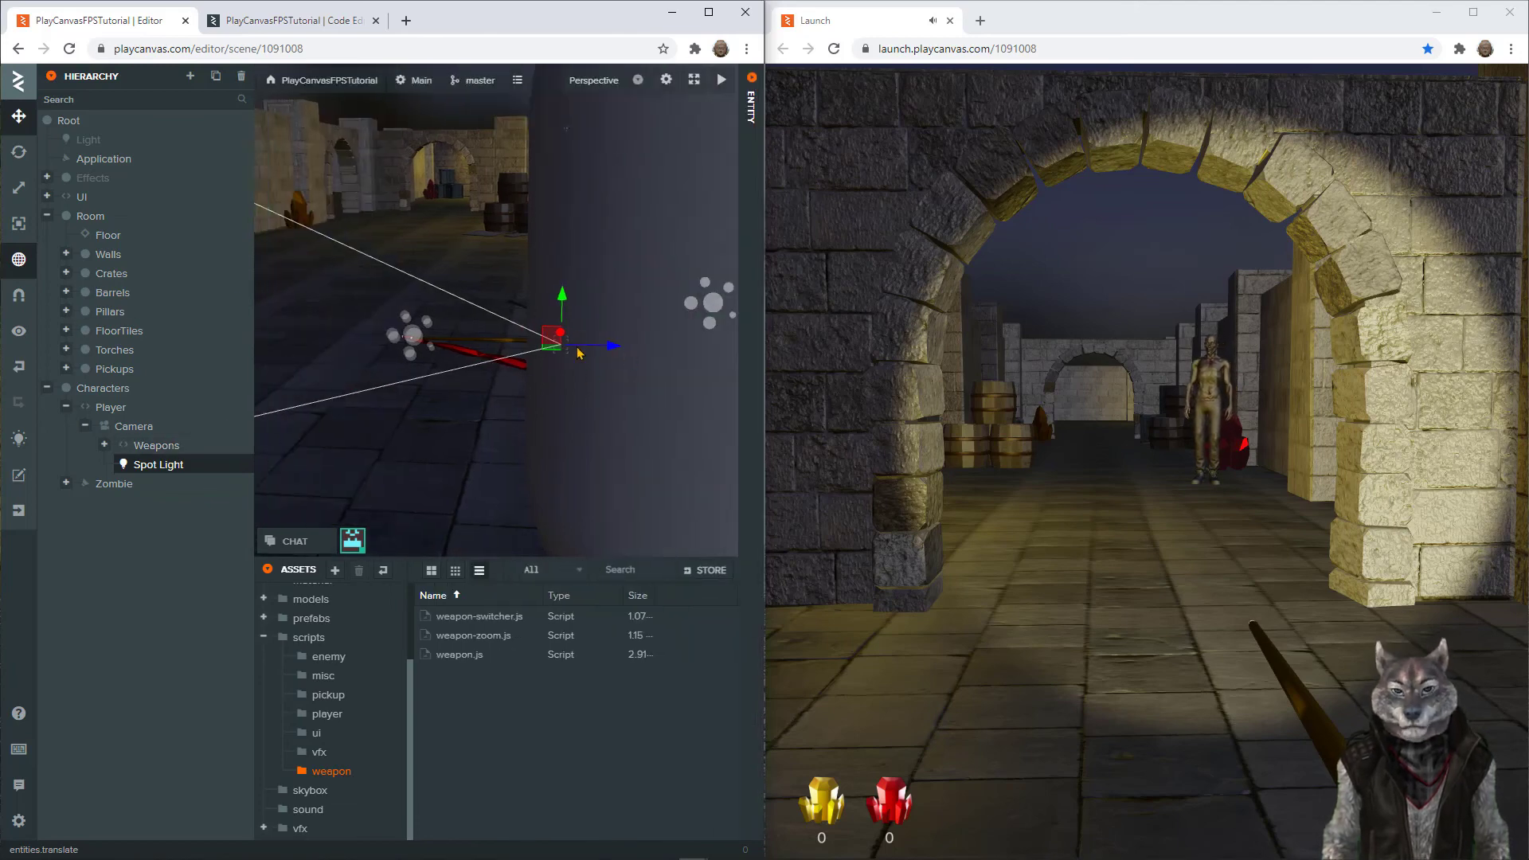
left_click(598, 80)
left_click(586, 260)
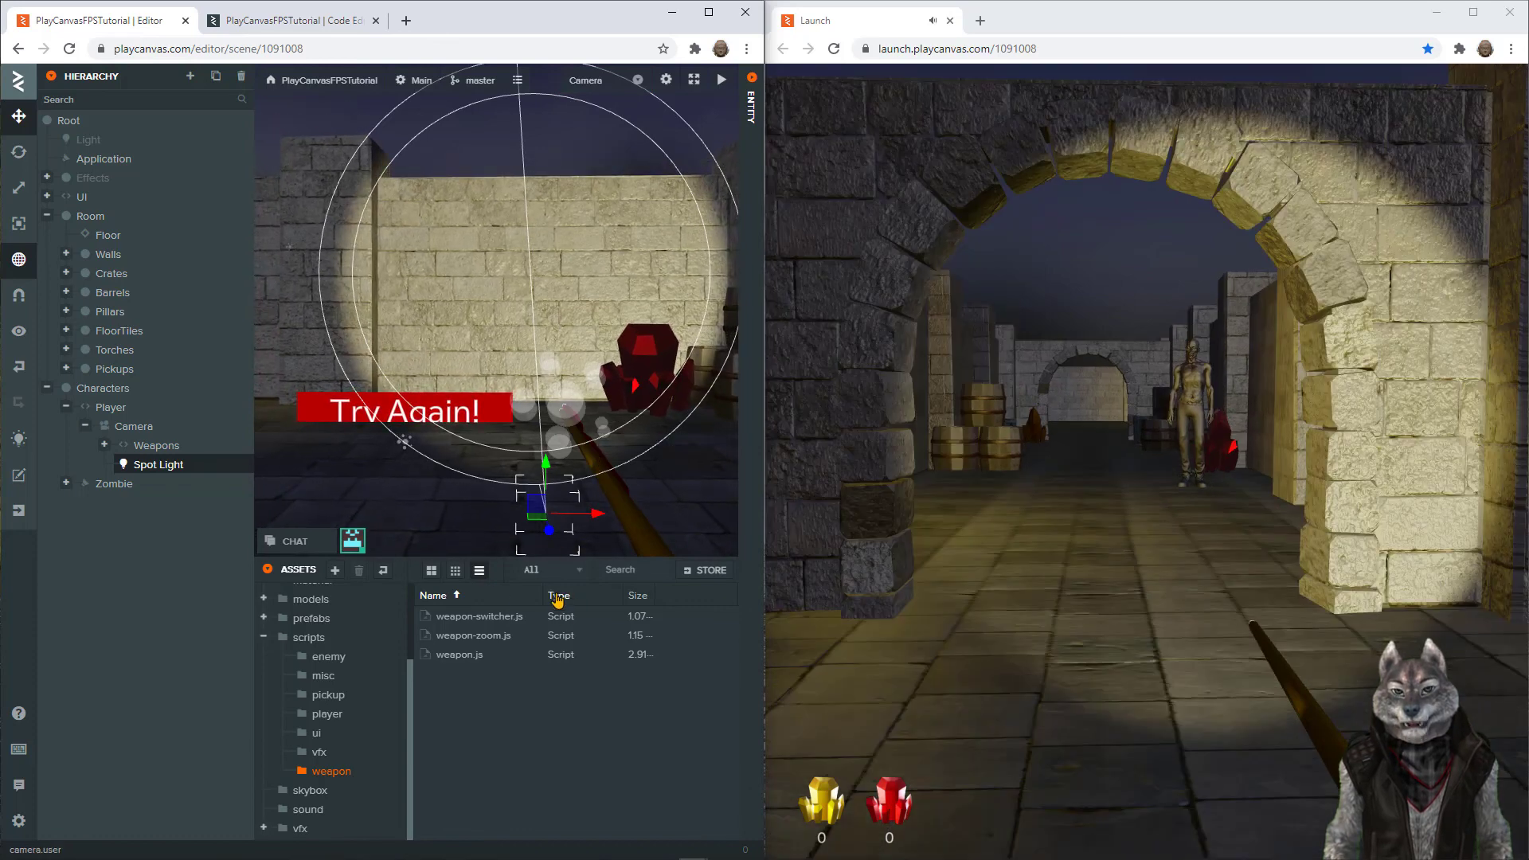
left_click(315, 572)
left_click(82, 77)
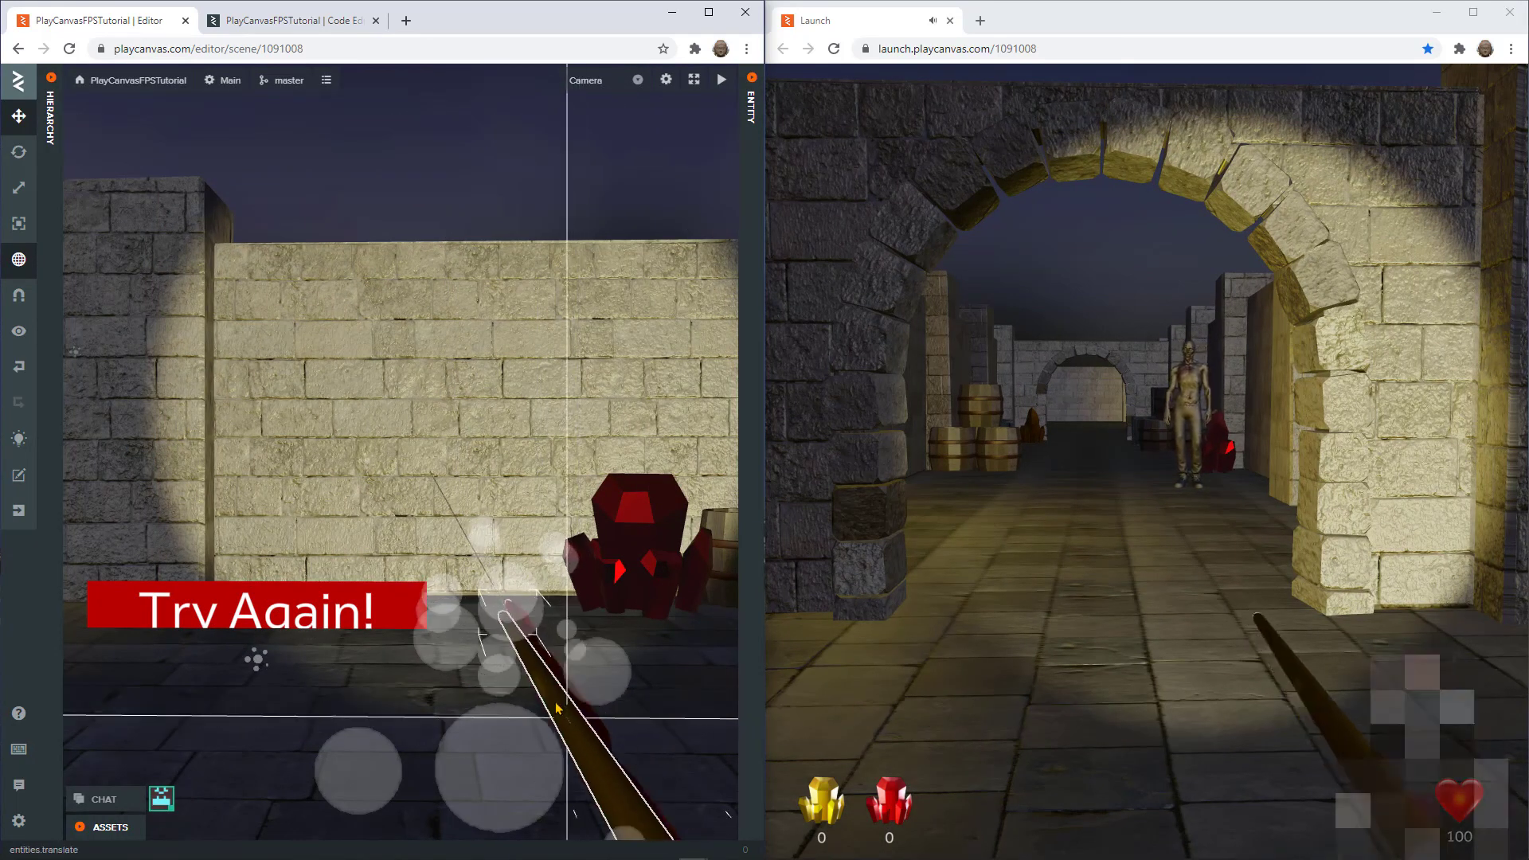
Step: Reposition and rotate the yellow-wand in the Camera view so it points toward the middle of the lit wall
left_click_drag(586, 755, 612, 804)
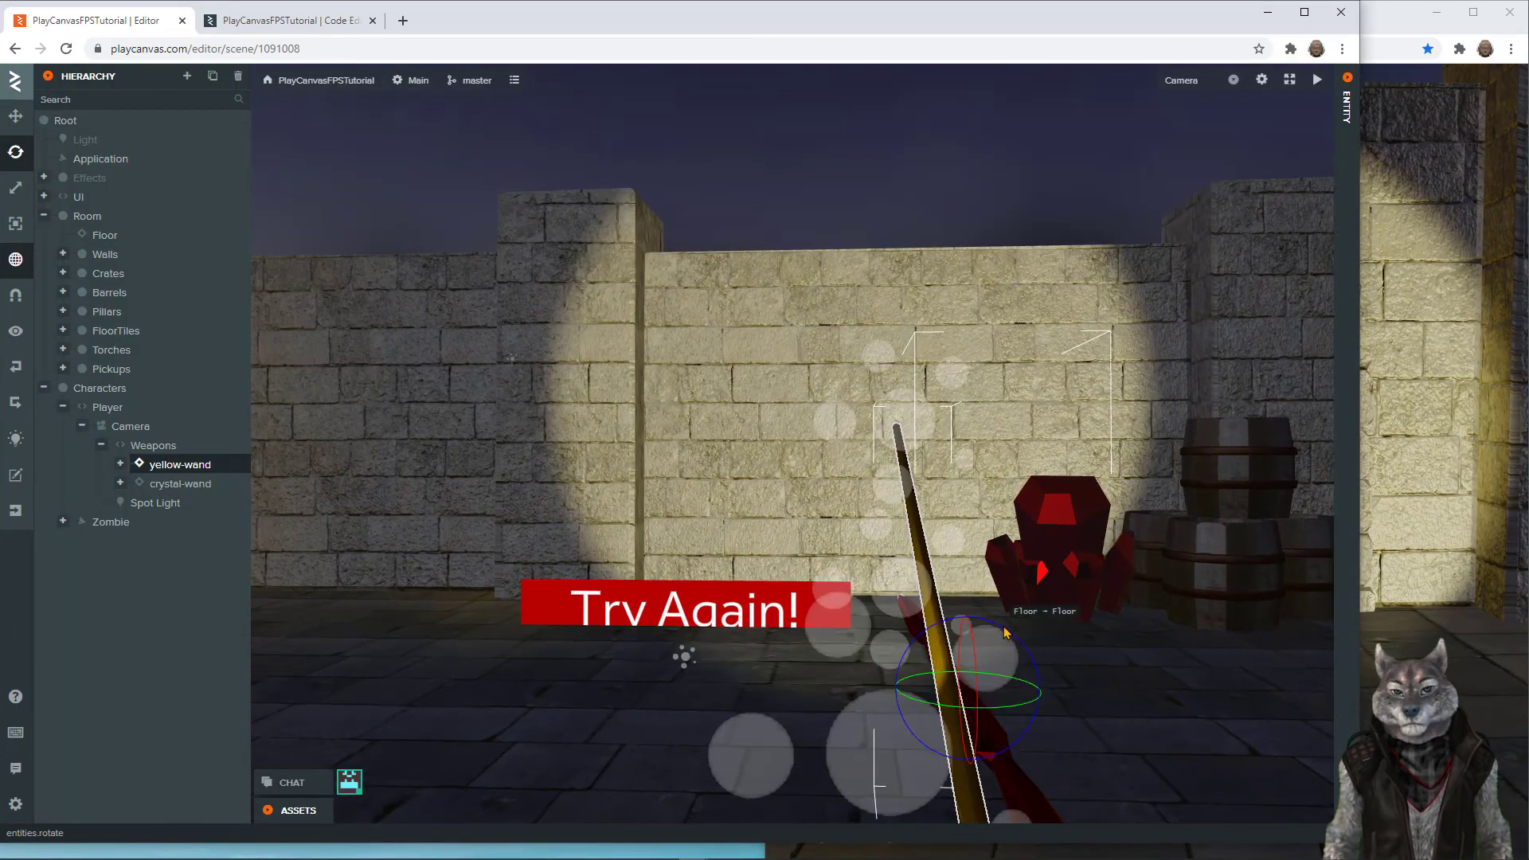
left_click_drag(1006, 634, 1028, 657)
Step: Select the Spot Light, shift it slightly in the perspective view and return to the Camera view
left_click(160, 504)
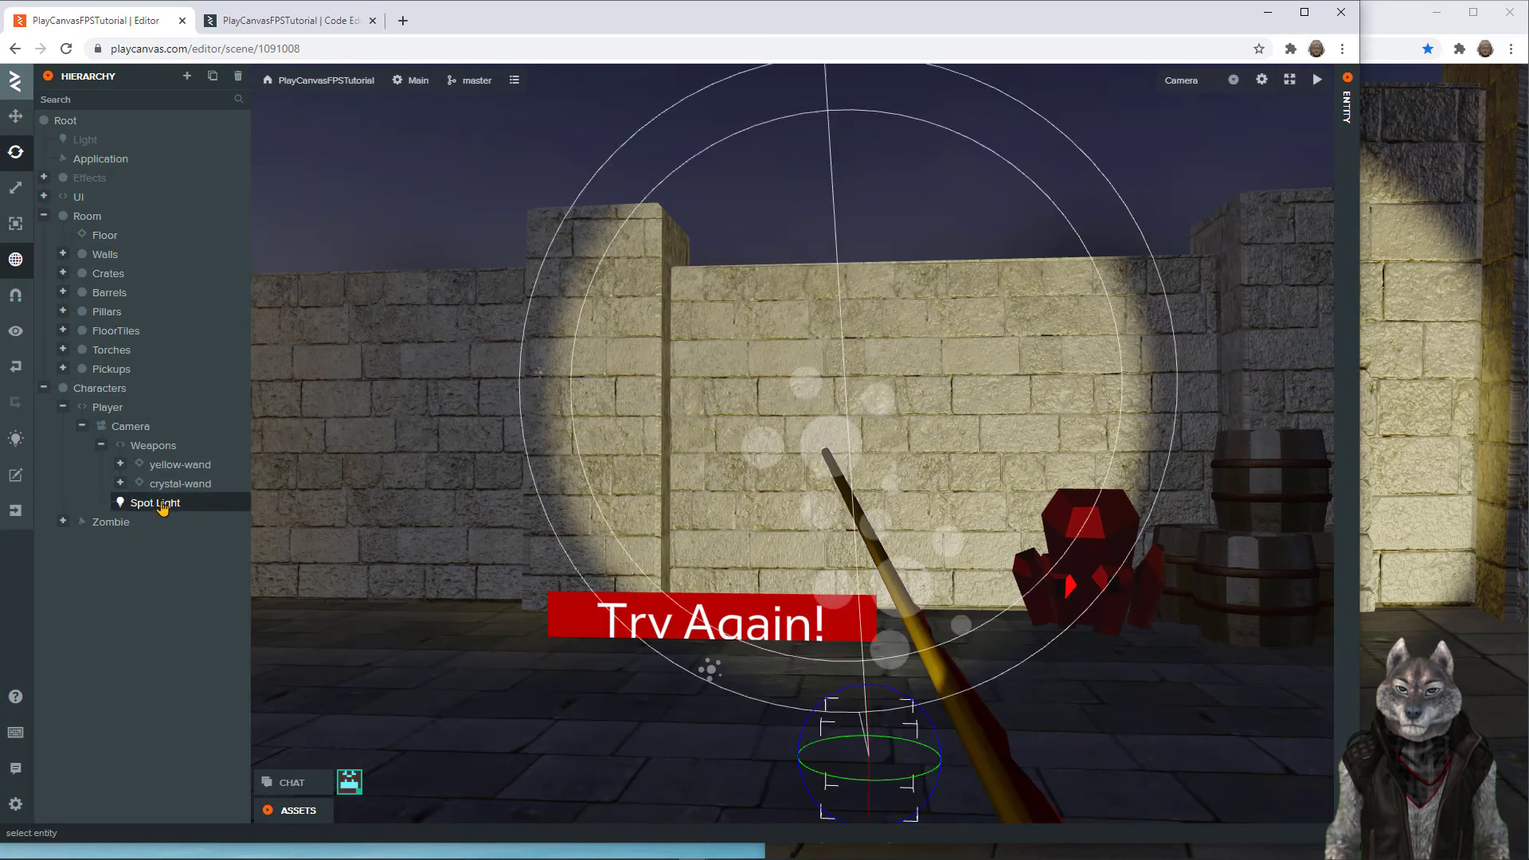
left_click(1203, 80)
left_click(1201, 84)
left_click_drag(1086, 486, 1161, 488)
left_click(1201, 80)
left_click(1183, 258)
Step: Move the crystal-wand in the Camera view so its tip meets the tip of the yellow-wand
left_click(180, 484)
left_click_drag(1009, 788, 893, 554)
left_click(1195, 80)
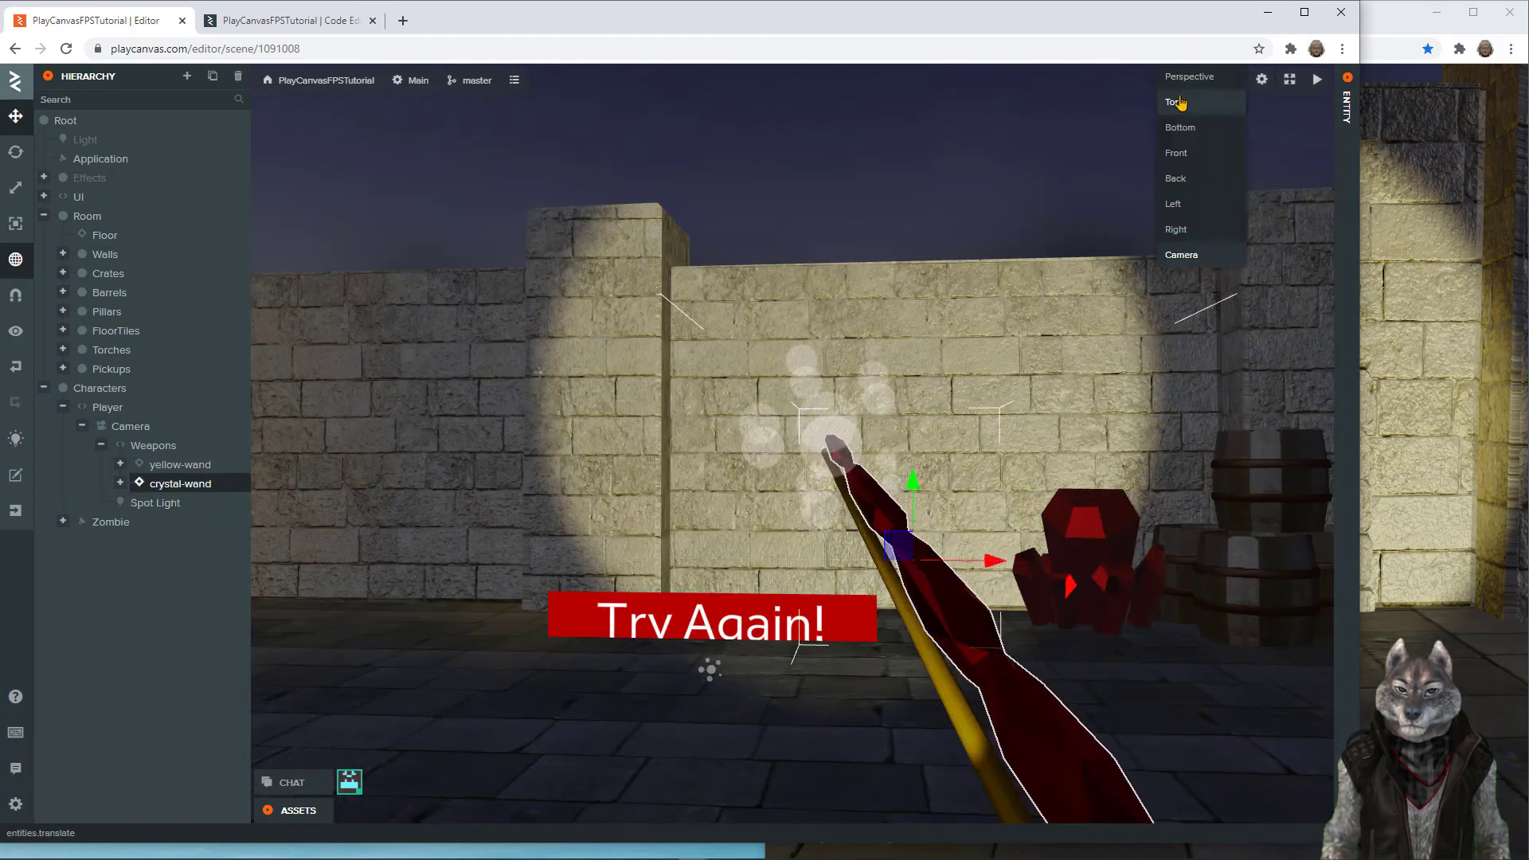
Step: Examine the crystal-wand's placement relative to the Player up close in the perspective view
left_click(1191, 79)
left_click(107, 407)
key("f")
left_click_drag(659, 444, 677, 350)
left_click(180, 484)
key("f")
left_click_drag(844, 430, 717, 351)
Step: Try rotating the crystal-wand in the Camera view, check it in perspective and undo the rotation
left_click(15, 152)
left_click(1201, 80)
left_click(1182, 255)
left_click_drag(956, 641, 936, 661)
left_click(1198, 82)
left_click(1198, 81)
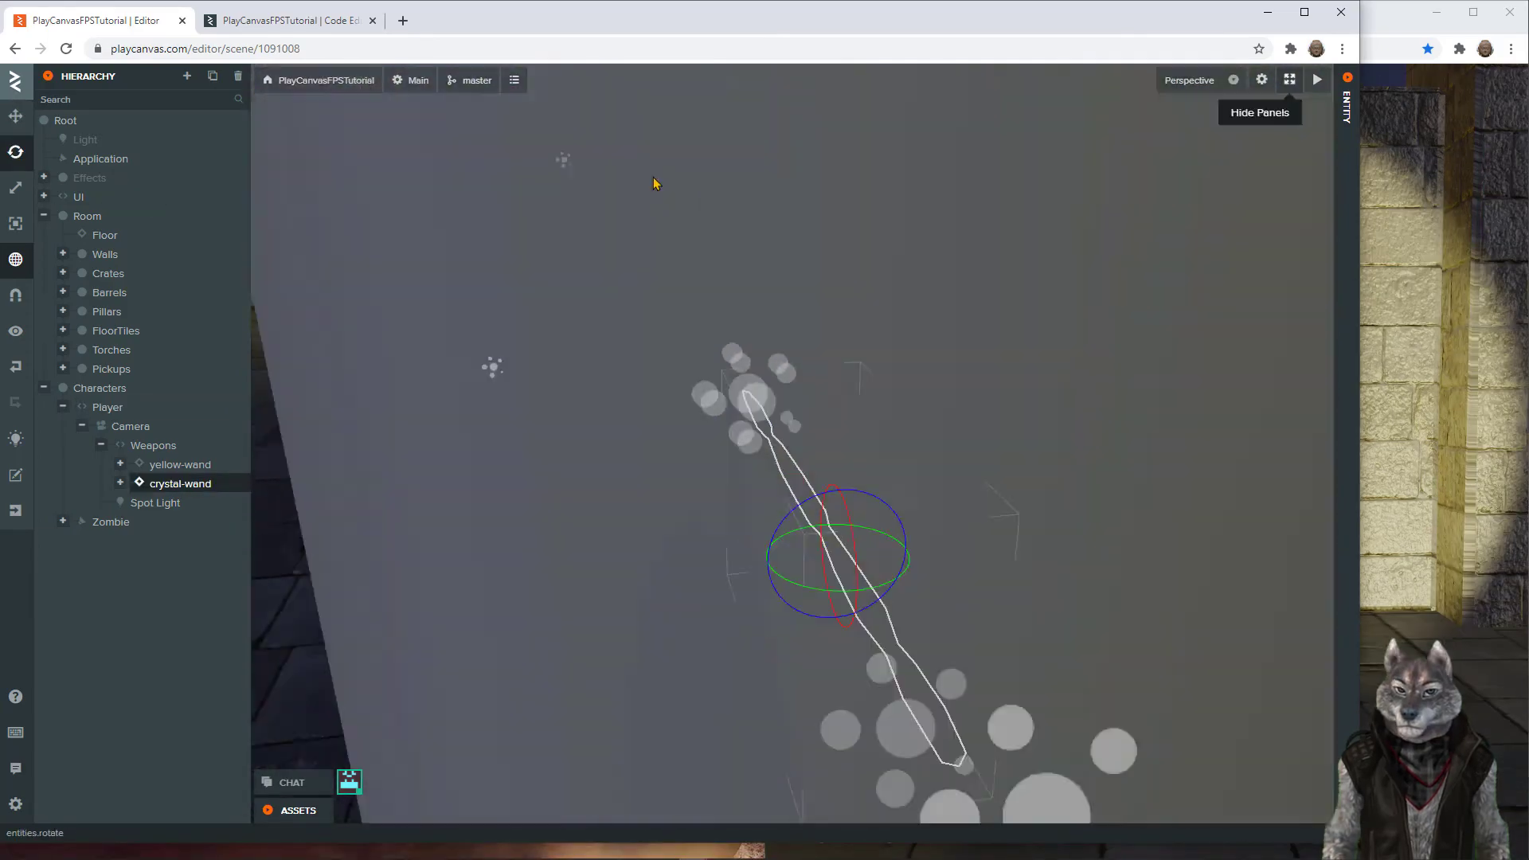
left_click(1201, 80)
left_click(1183, 254)
key("ctrl+z")
Step: Examine the Spot Light, both wands and their child effects around the Player in the perspective view
left_click(1185, 83)
left_click(1185, 81)
left_click_drag(811, 429, 707, 435)
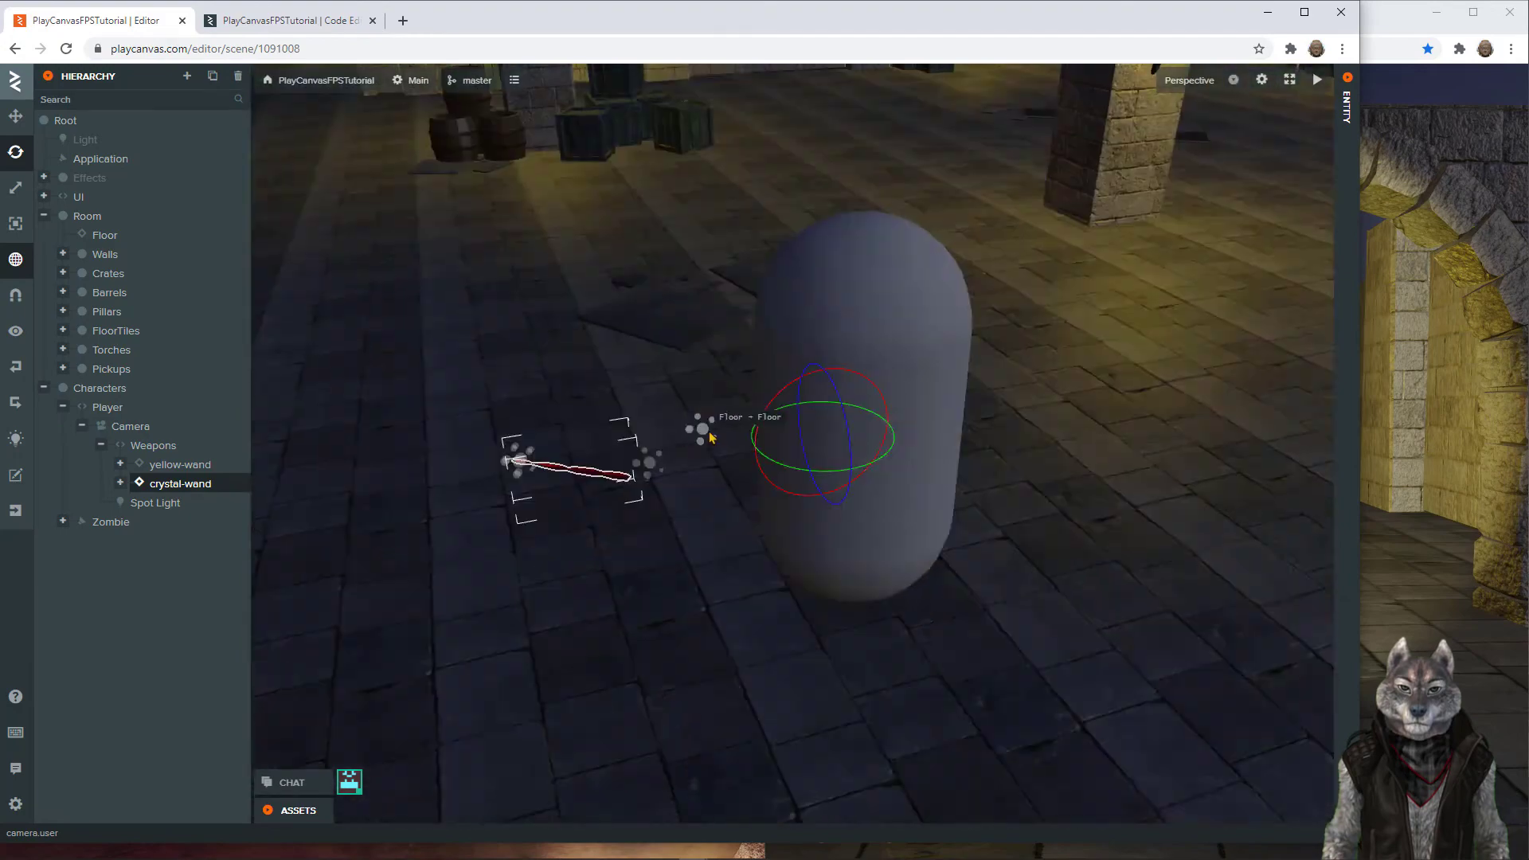
left_click(155, 503)
left_click(180, 466)
left_click(654, 470)
left_click(120, 482)
left_click(120, 464)
left_click(202, 541)
left_click(156, 579)
left_click(180, 464)
left_click(101, 445)
left_click_drag(804, 550, 764, 510)
Step: Maximize the editor window with the inspector shown and shift the Player's Camera to about Z -0.379
left_click(155, 464)
left_click(15, 117)
left_click(662, 470)
left_click(85, 145)
left_click(130, 426)
left_click(1304, 12)
left_click(1516, 70)
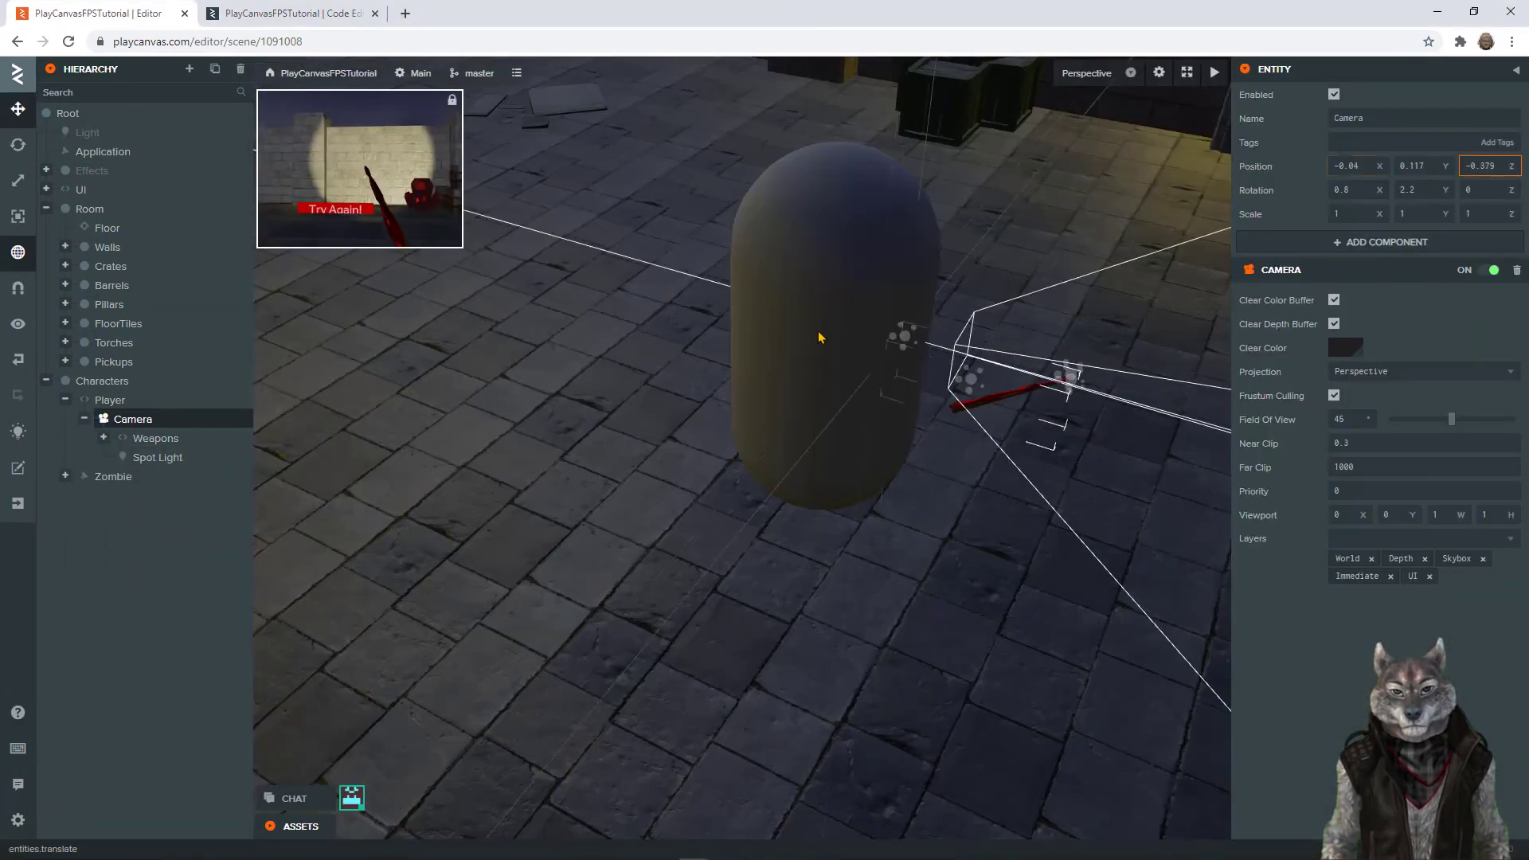
Step: Pin the Camera's preview in the viewport and bring the Spot Light beside the Player into close view
left_click(820, 338)
left_click(133, 419)
left_click(452, 101)
left_click(158, 457)
left_click_drag(924, 355, 751, 331)
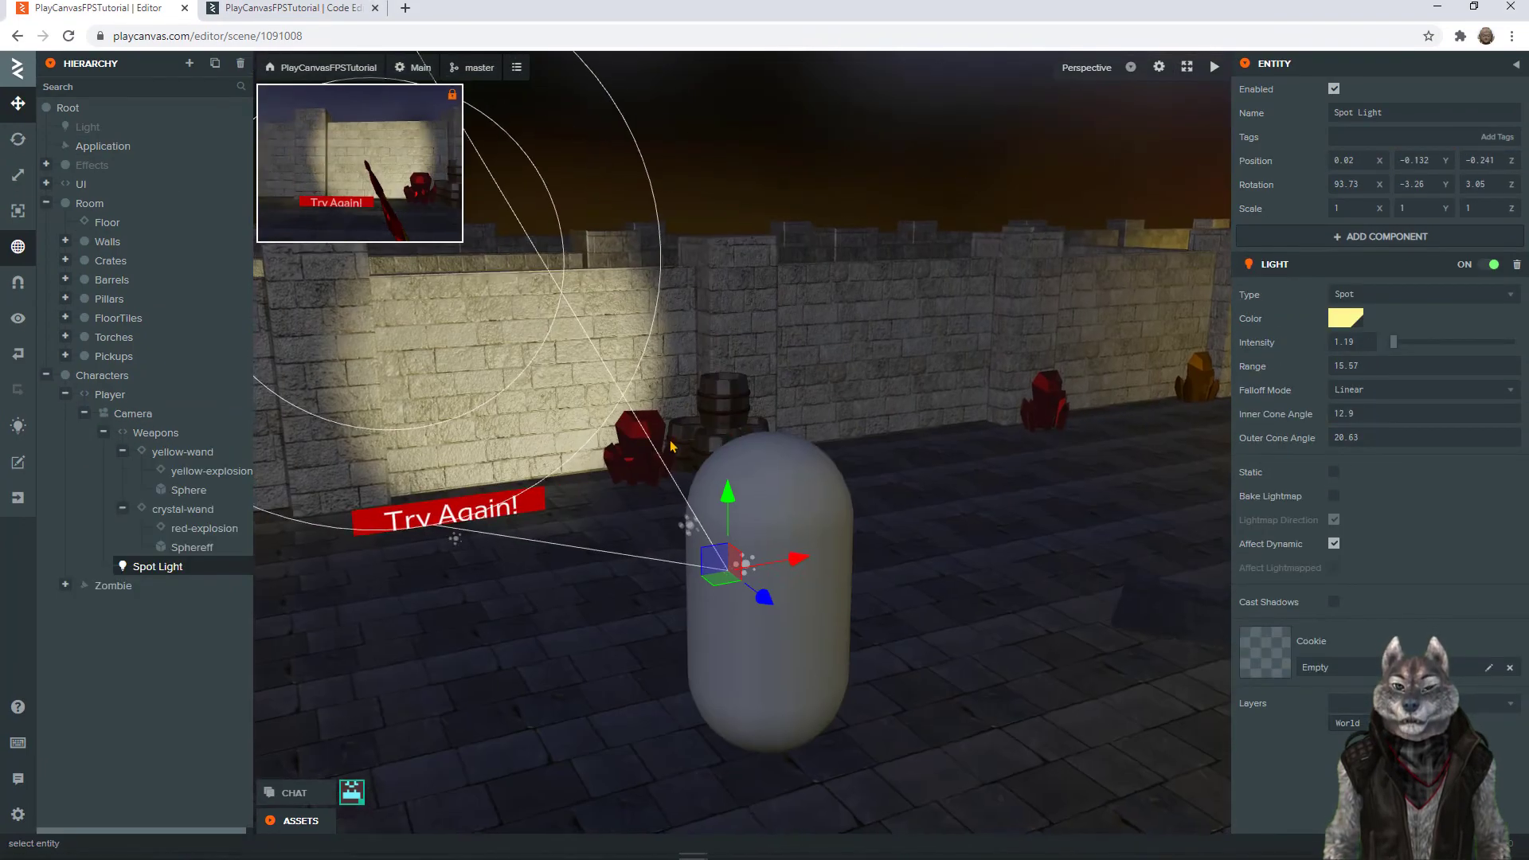
scroll(721, 547, "up", 3)
left_click_drag(615, 532, 620, 490)
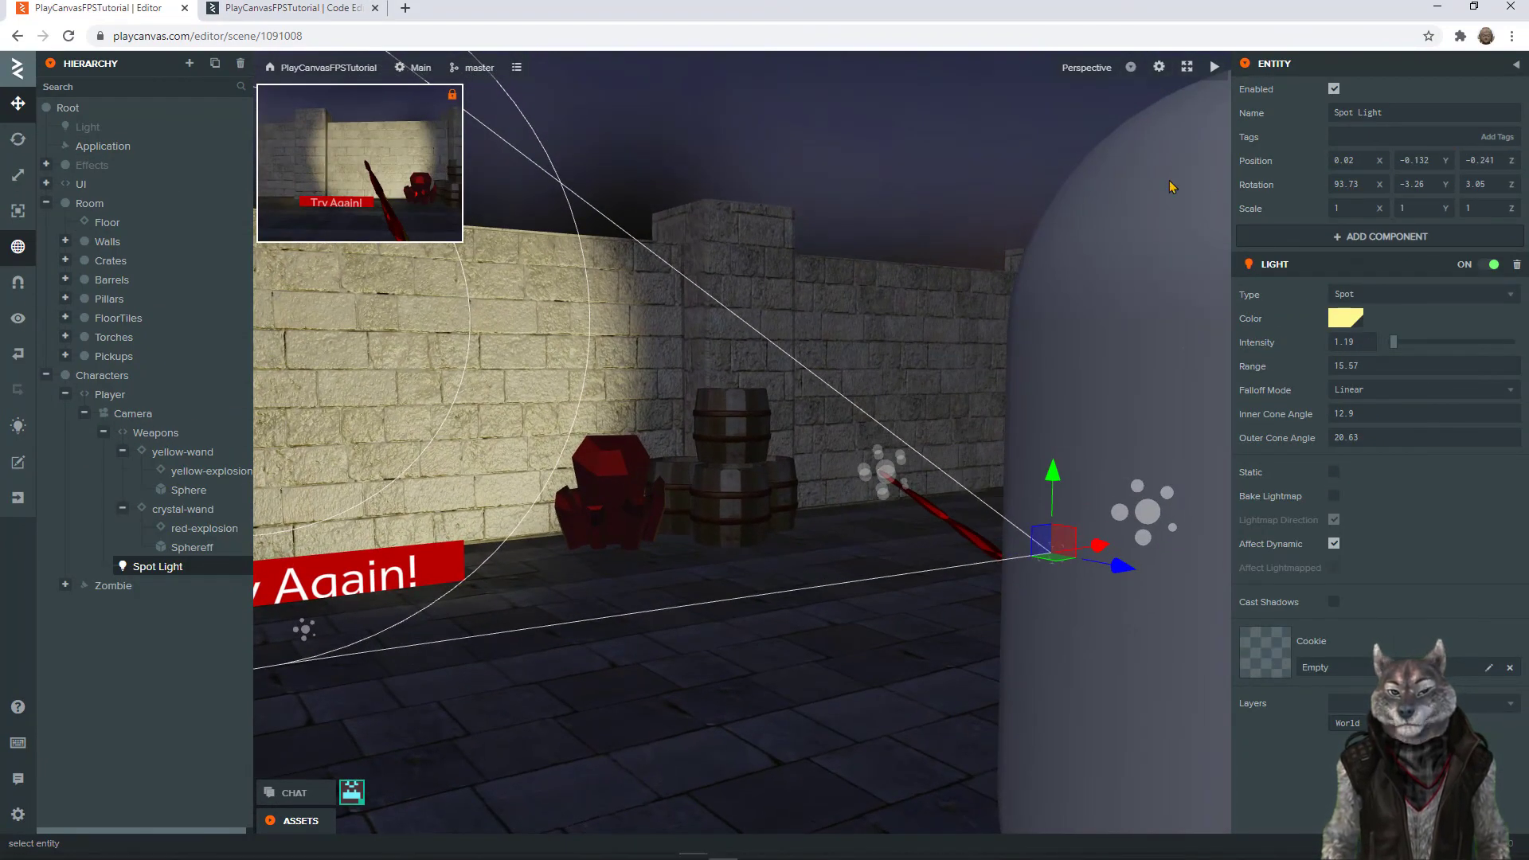
Step: Check the yellow-wand and its yellow-explosion effect, and collapse both wands in the hierarchy
left_click(175, 453)
left_click(162, 470)
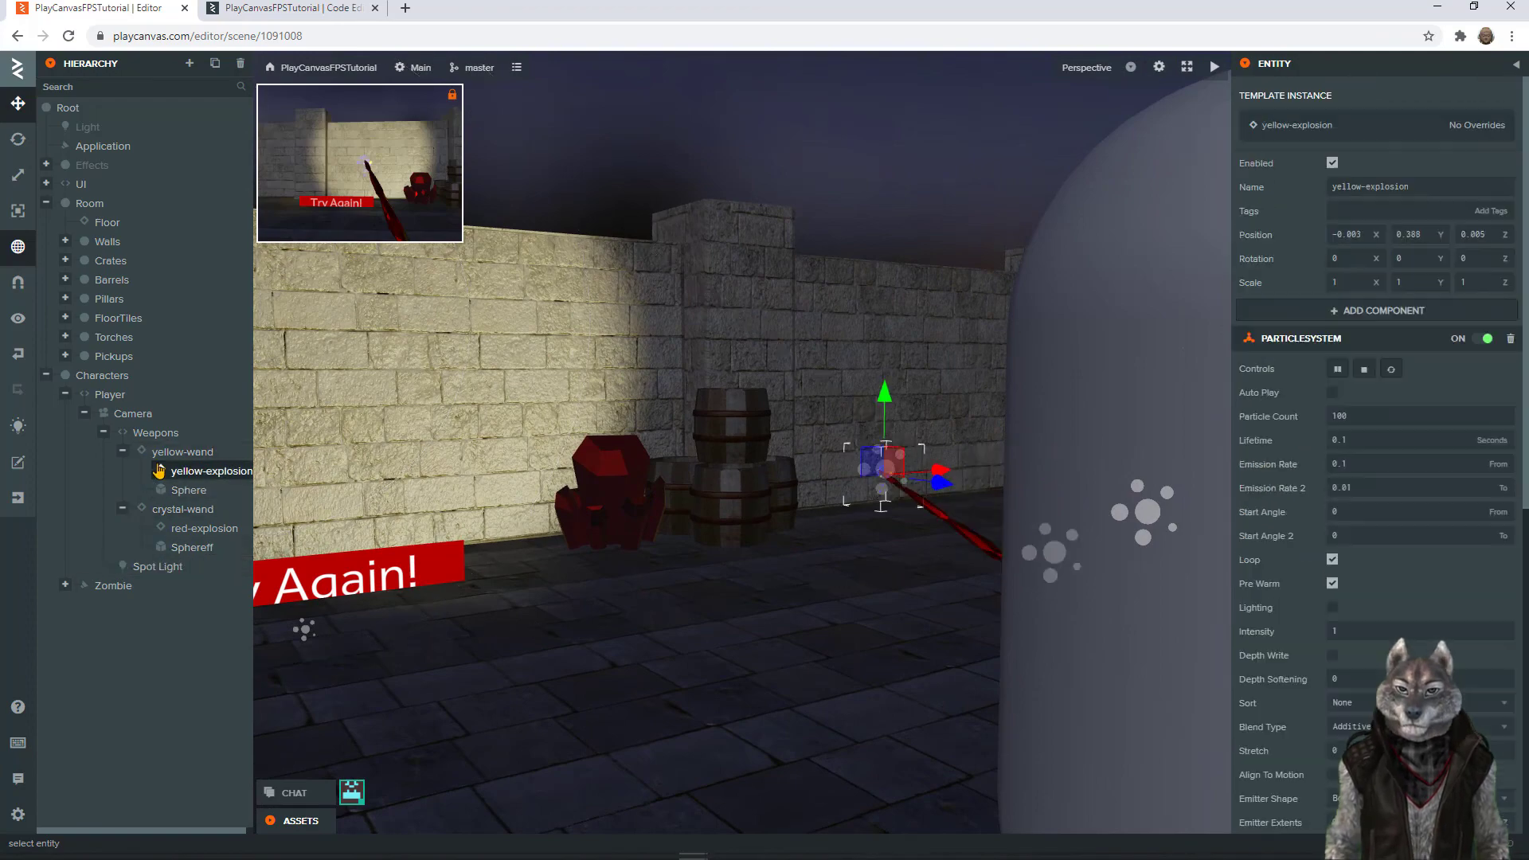
left_click(141, 453)
left_click(123, 451)
left_click(124, 470)
Step: Select the Spot Light under the Camera and shift it back to about Z -0.143
right_click(137, 413)
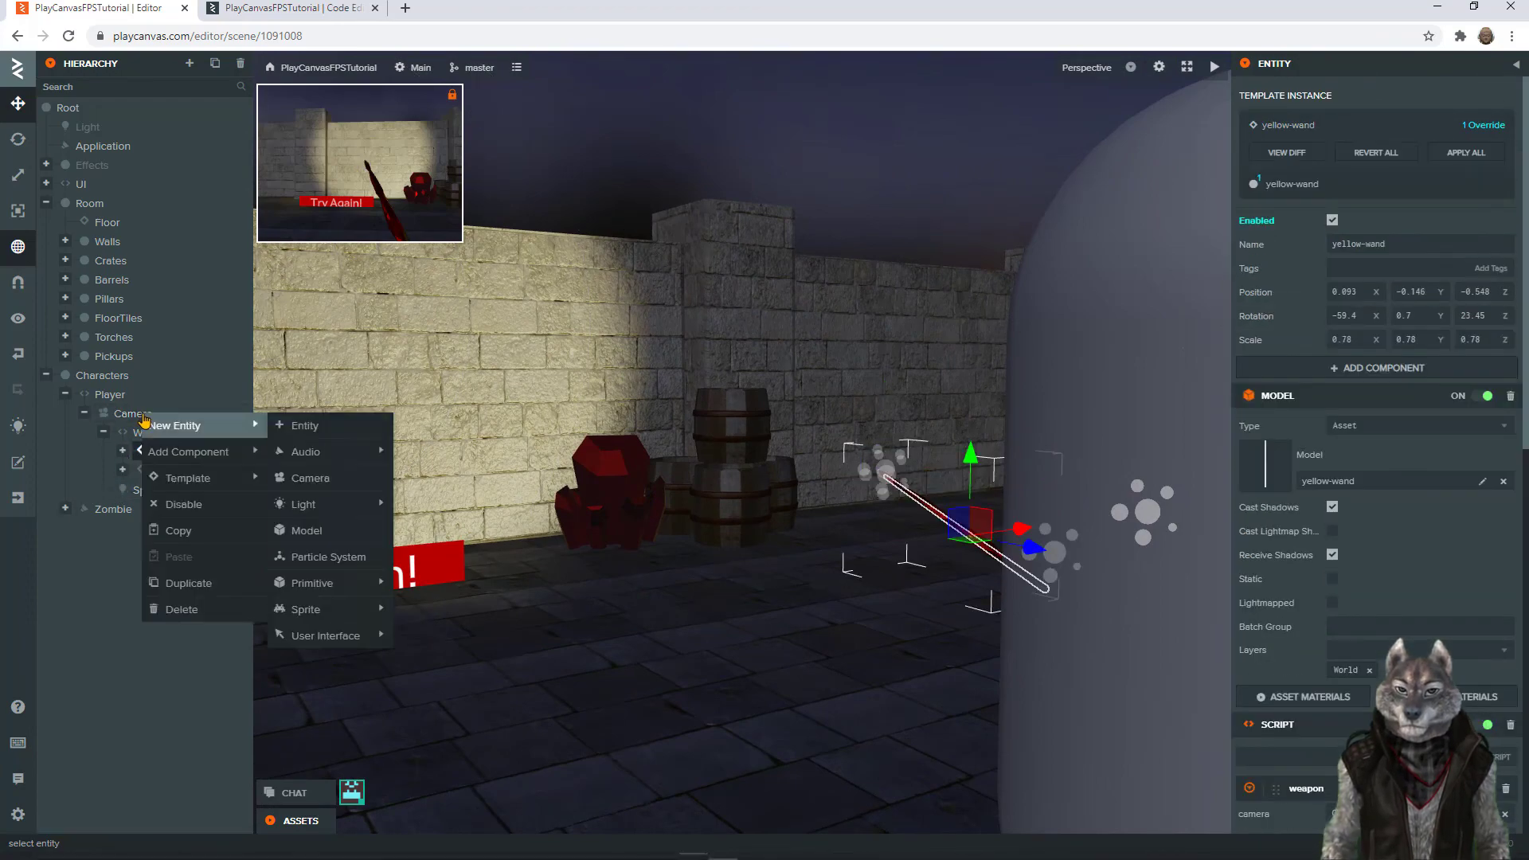
left_click(144, 574)
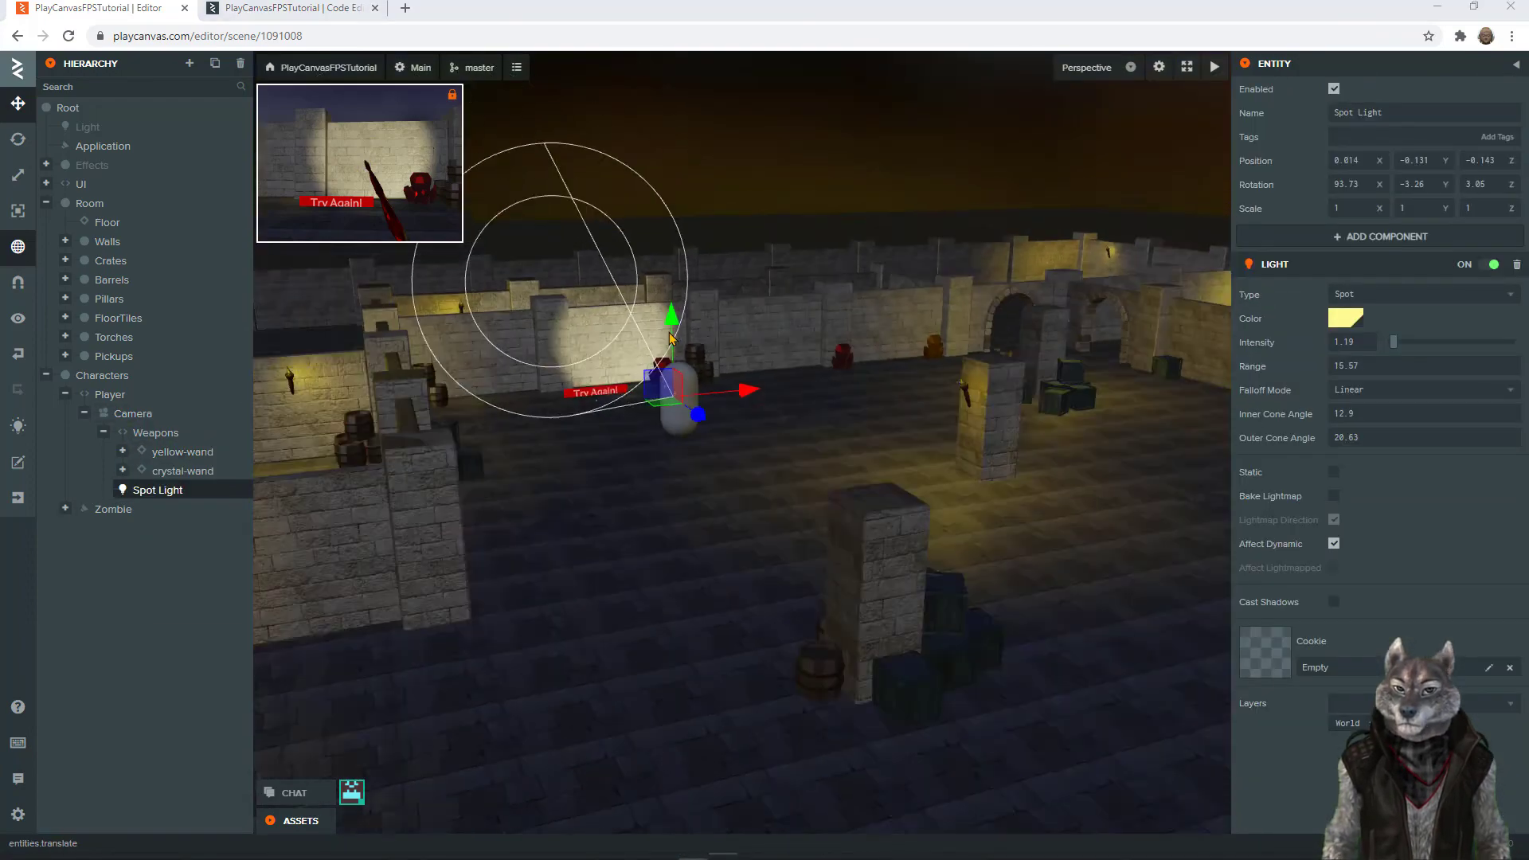
left_click_drag(670, 338, 696, 399)
scroll(696, 400, "down", 5)
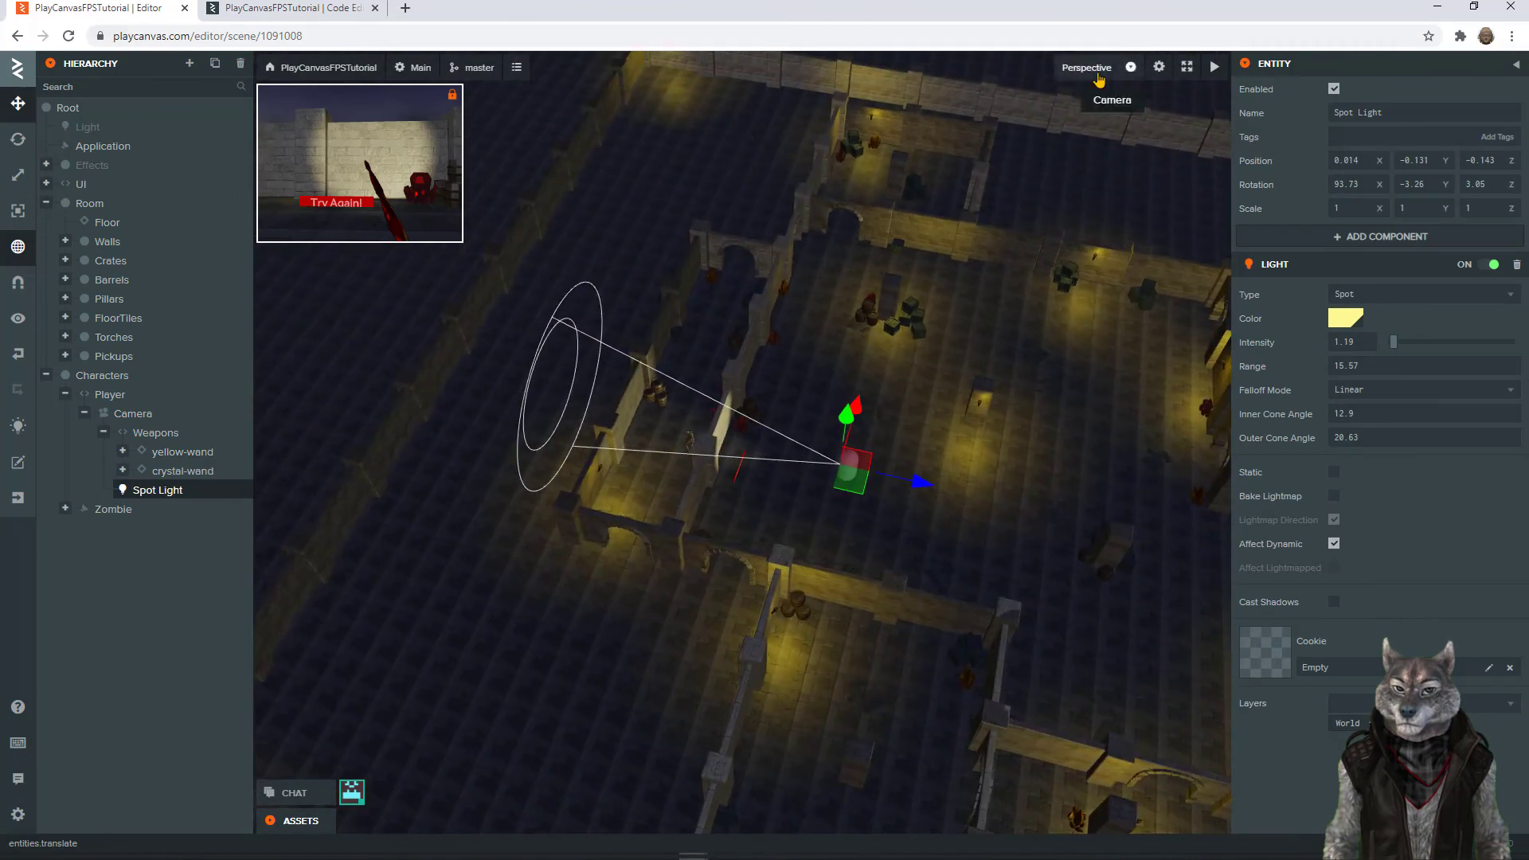
Step: Show the level from the top and enable the directional Light entity to illuminate it
left_click(1099, 74)
left_click(1084, 116)
left_click(87, 131)
left_click(1334, 88)
scroll(740, 478, "down", 3)
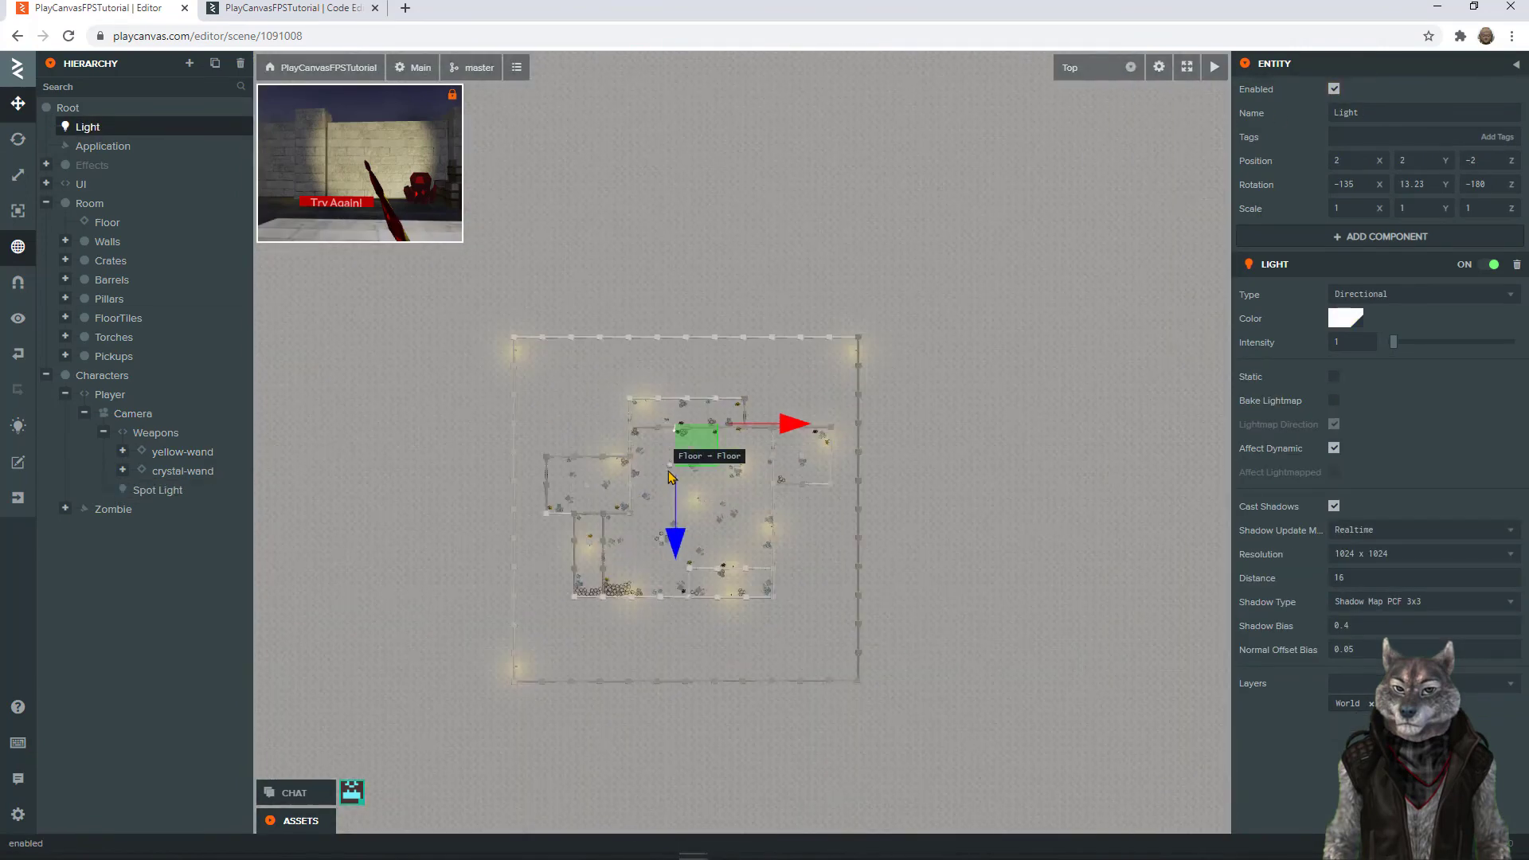
Step: Open the characters folder under prefabs in the assets and create a template there from the Zombie entity
right_click(113, 509)
left_click(301, 821)
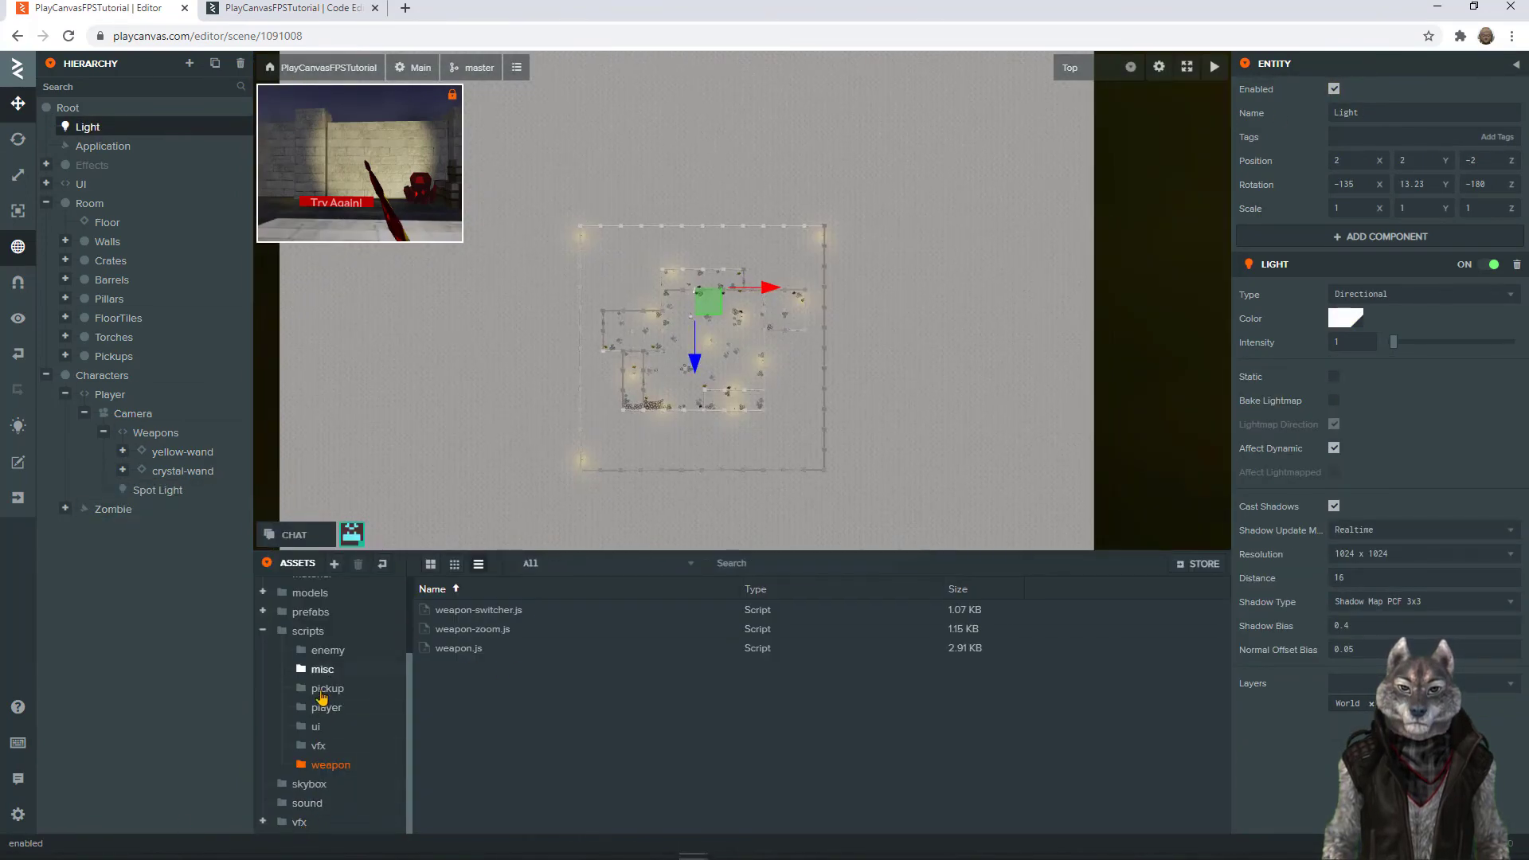
double_click(459, 628)
left_click(197, 508)
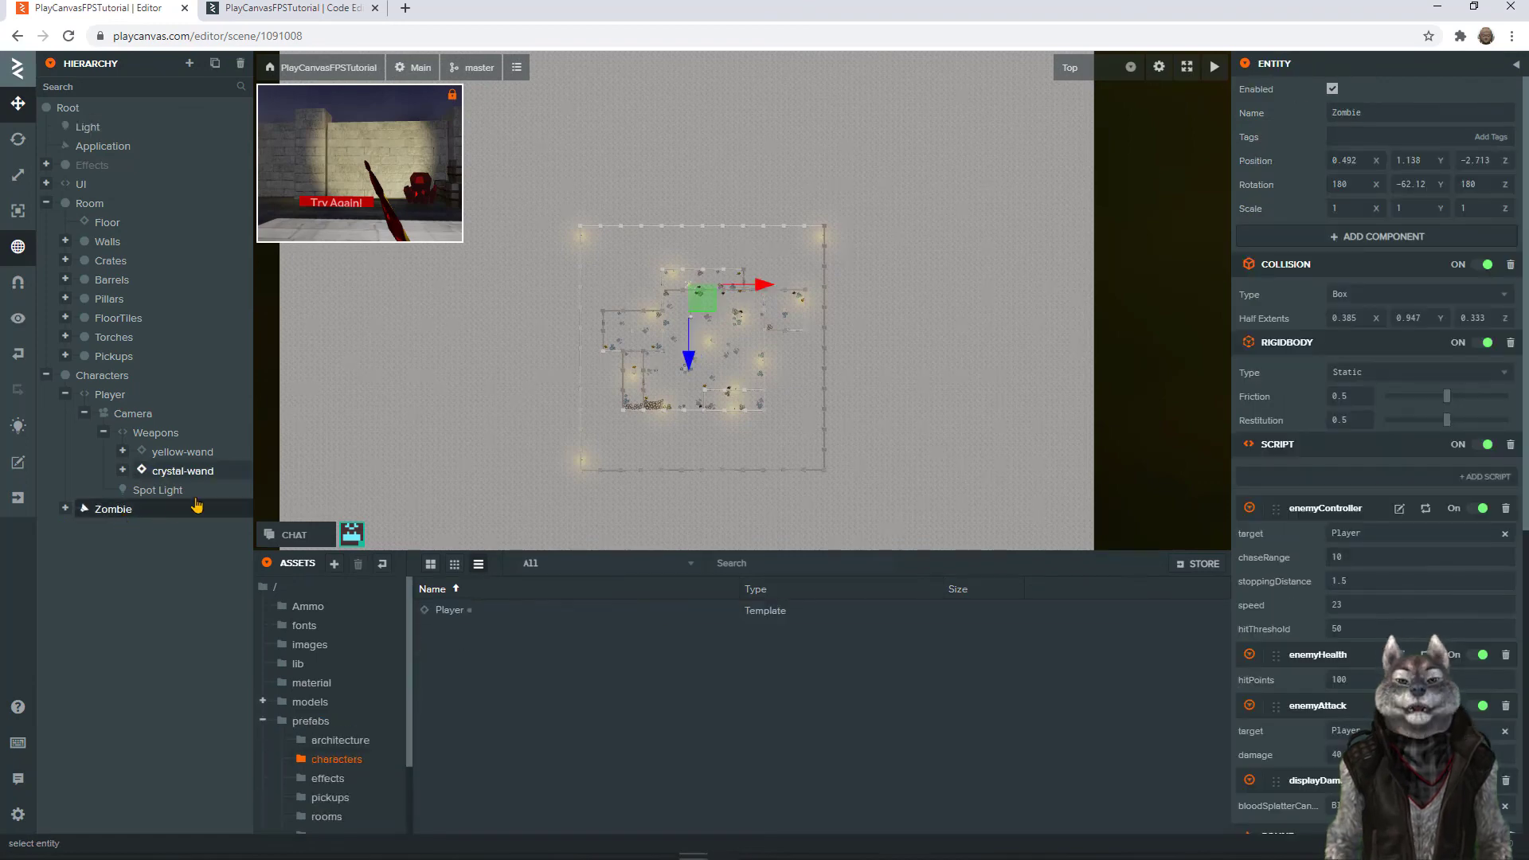
right_click(149, 516)
mouse_move(216, 584)
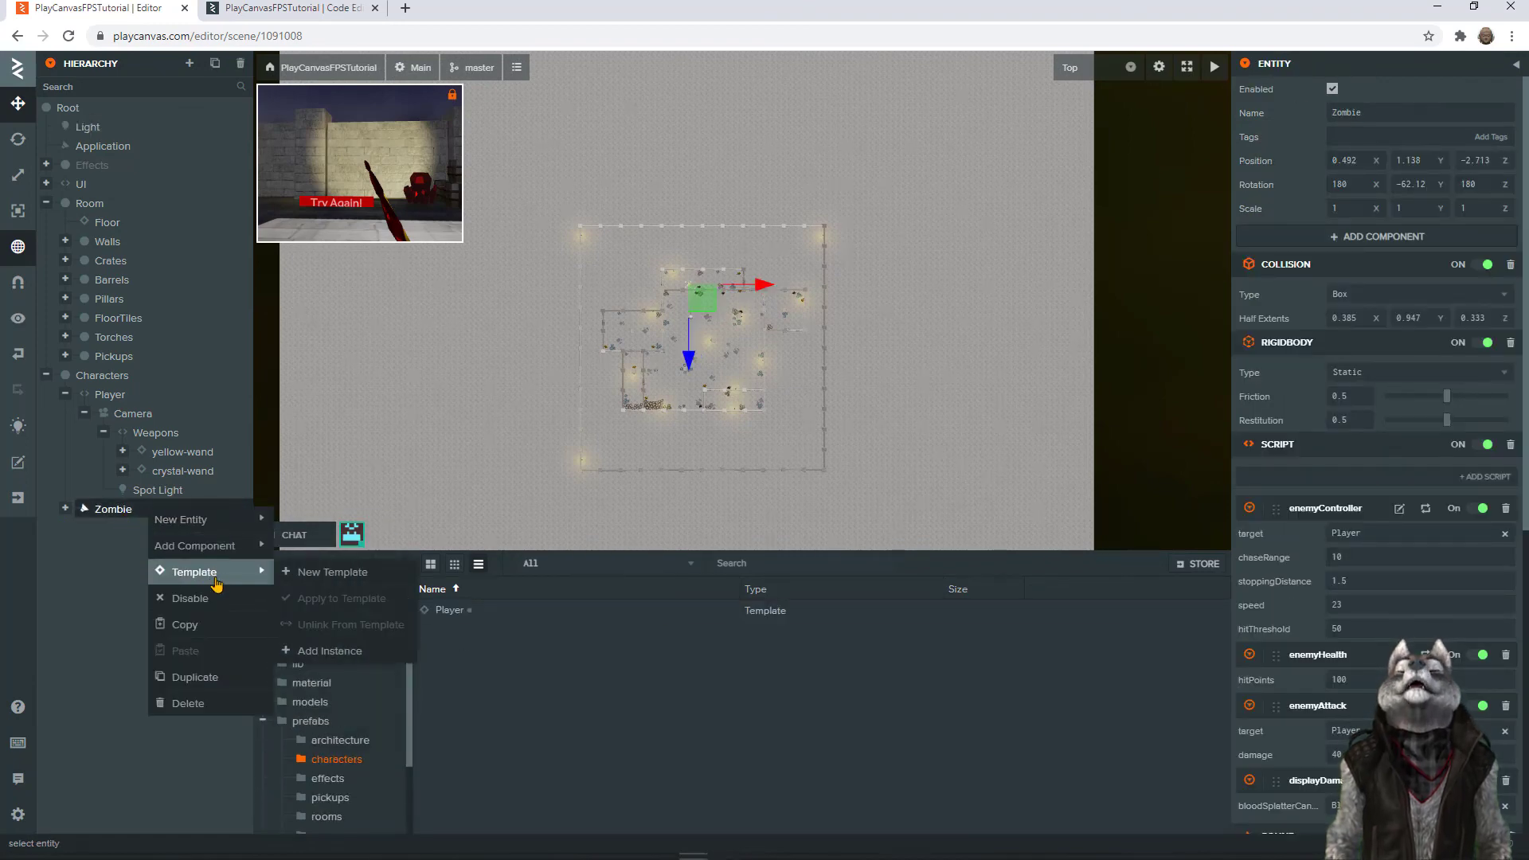
left_click(330, 574)
left_click(499, 637)
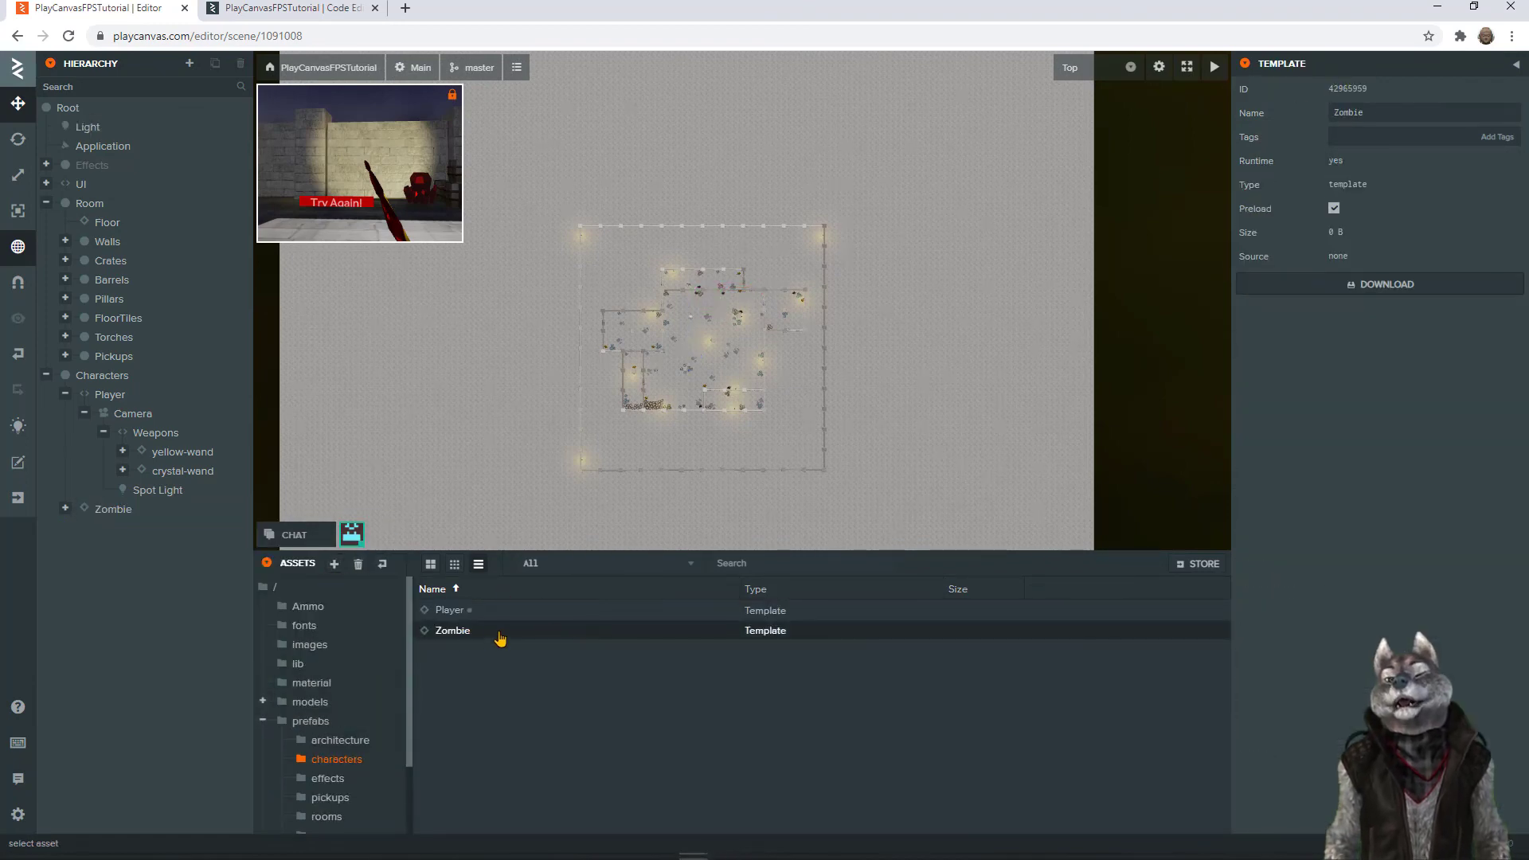
Step: Duplicate the Zombie and place the copy next to the Player, at about X -1.952, Z 5.906
scroll(719, 448, "up", 10)
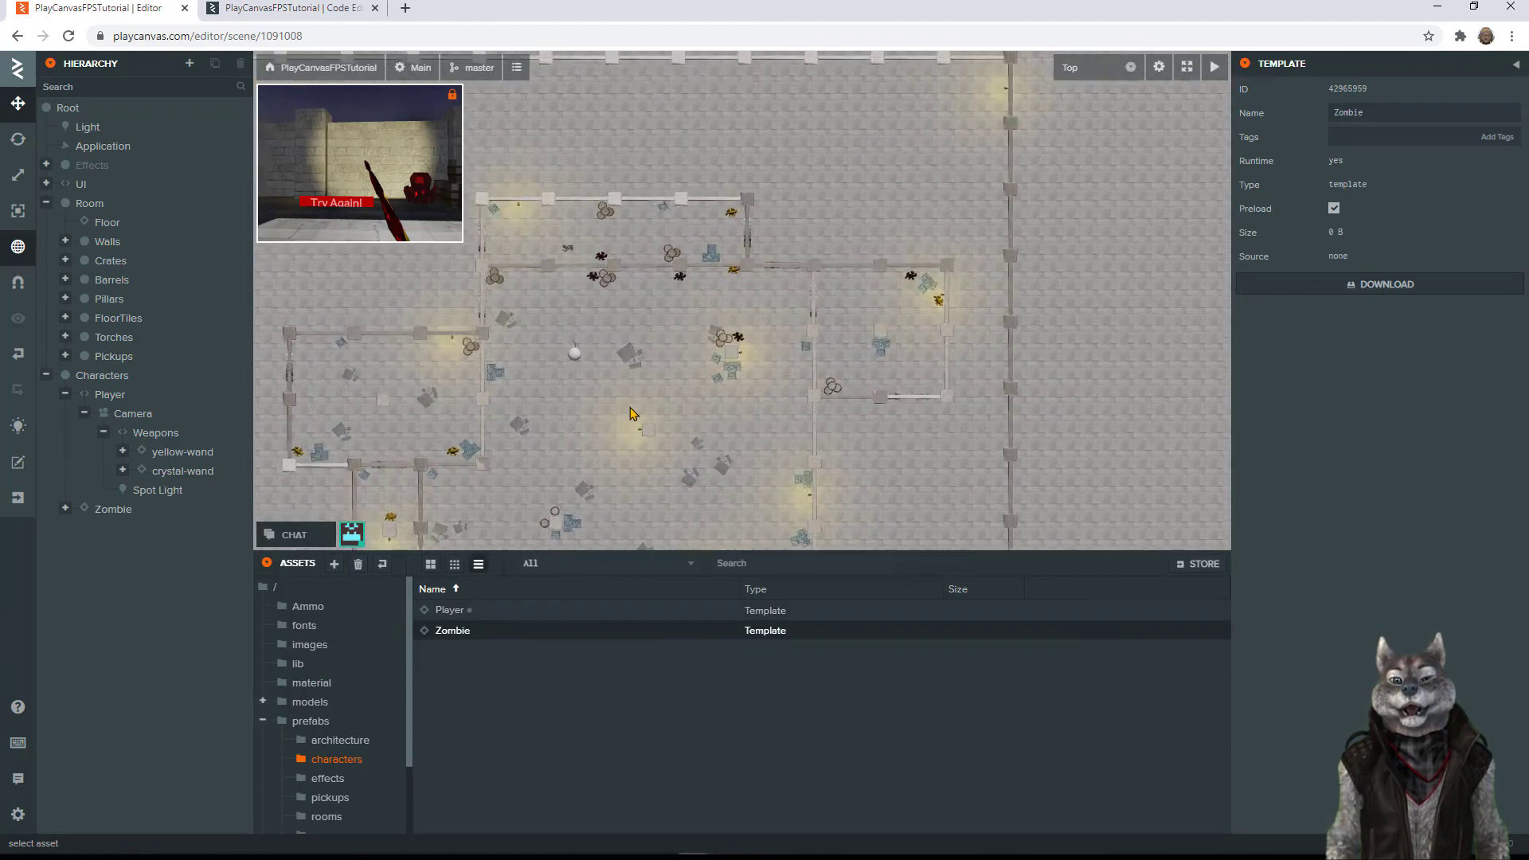
double_click(111, 509)
scroll(759, 322, "down", 5)
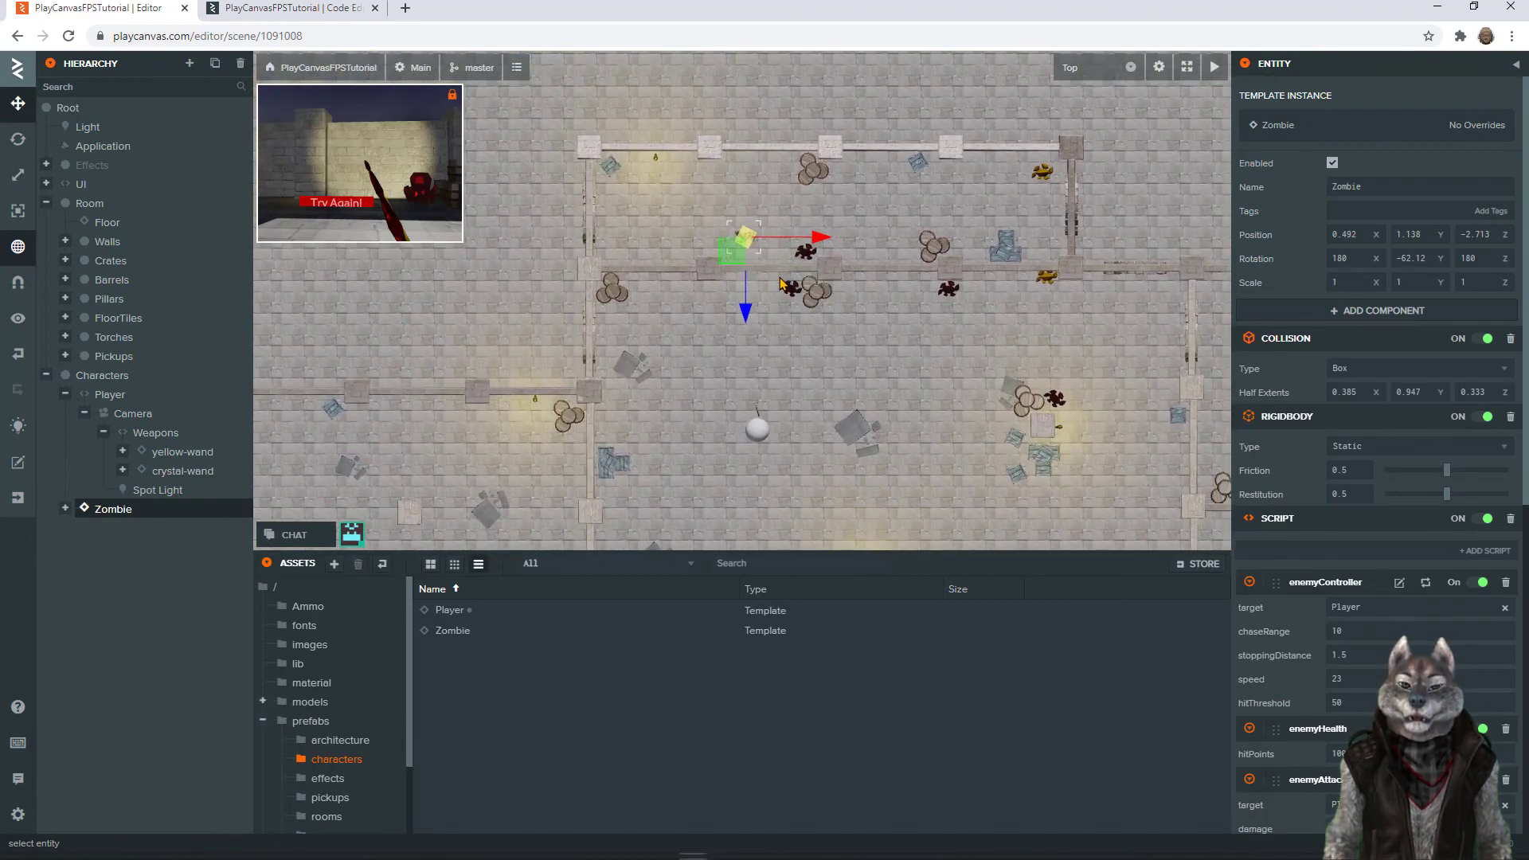
key("ctrl+d")
left_click_drag(730, 258, 664, 470)
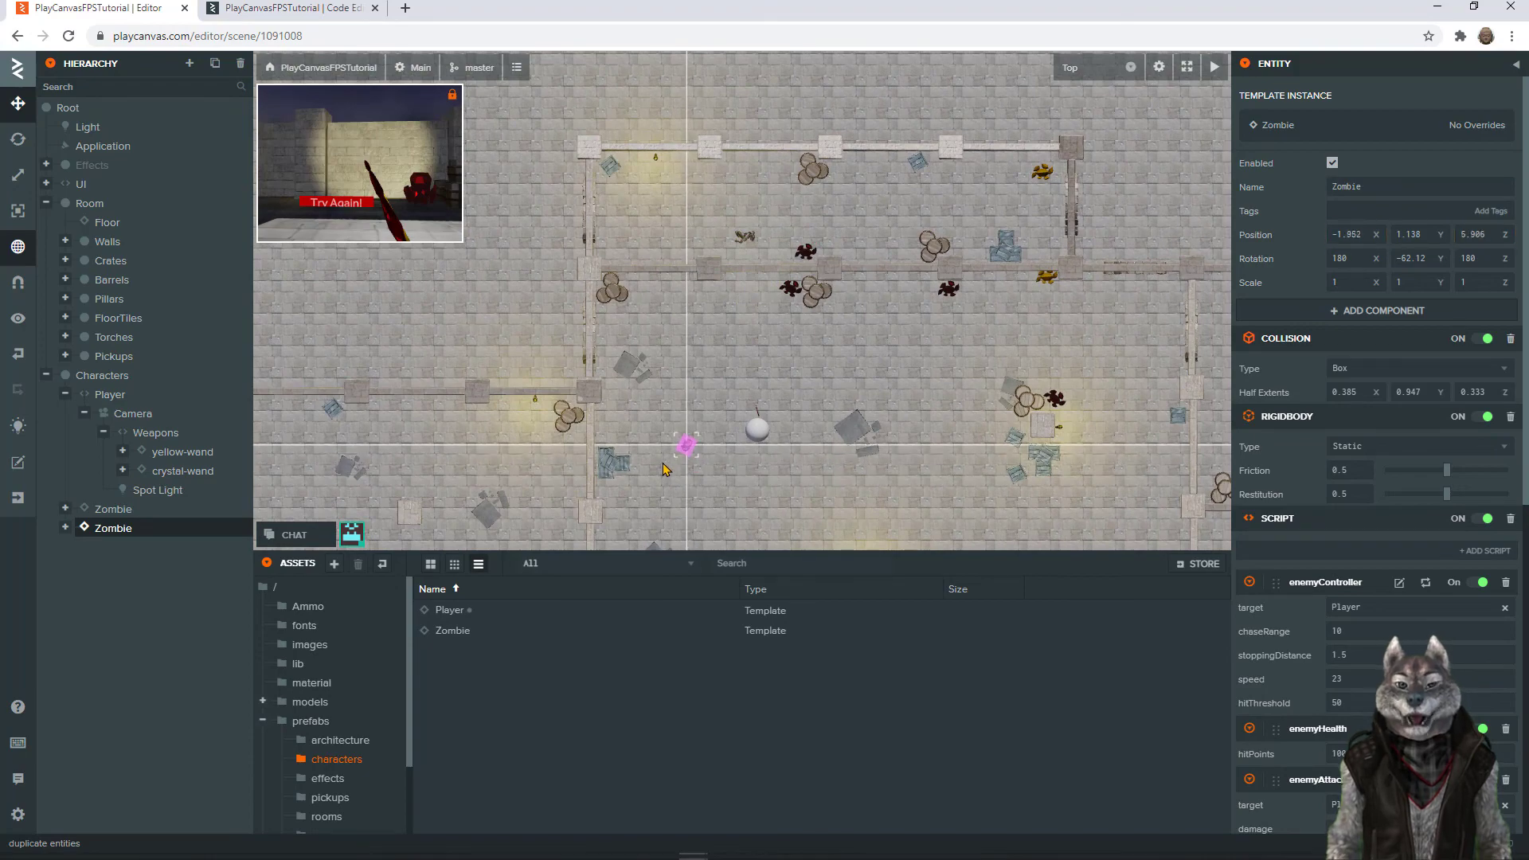
scroll(668, 470, "down", 4)
middle_click_drag(945, 456, 866, 342)
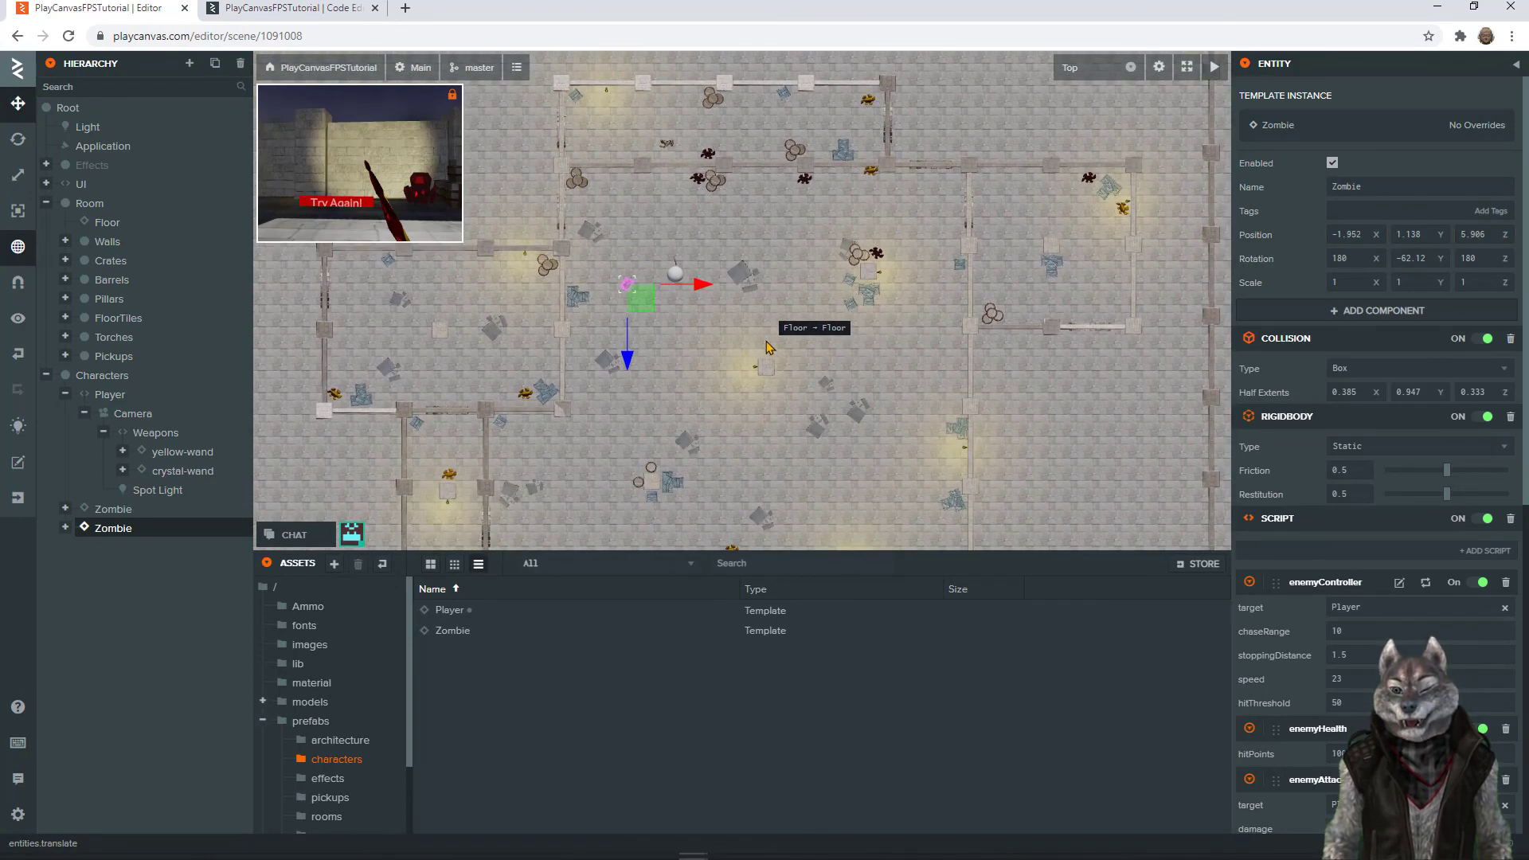
Step: Duplicate the Zombie seven times and spread the copies through the level's rooms, the last at about X -7.513, Z 23.28
key("ctrl+d")
left_click_drag(637, 292, 496, 305)
key("ctrl+d")
key("ctrl+d")
key("ctrl+d")
key("ctrl+d")
scroll(630, 441, "down", 3)
left_click_drag(564, 390, 619, 444)
key("ctrl+d")
key("ctrl+d")
scroll(699, 296, "up", 4)
Step: Enlarge the viewport by collapsing the surrounding panels and view the spread-out zombies from above
left_click(298, 563)
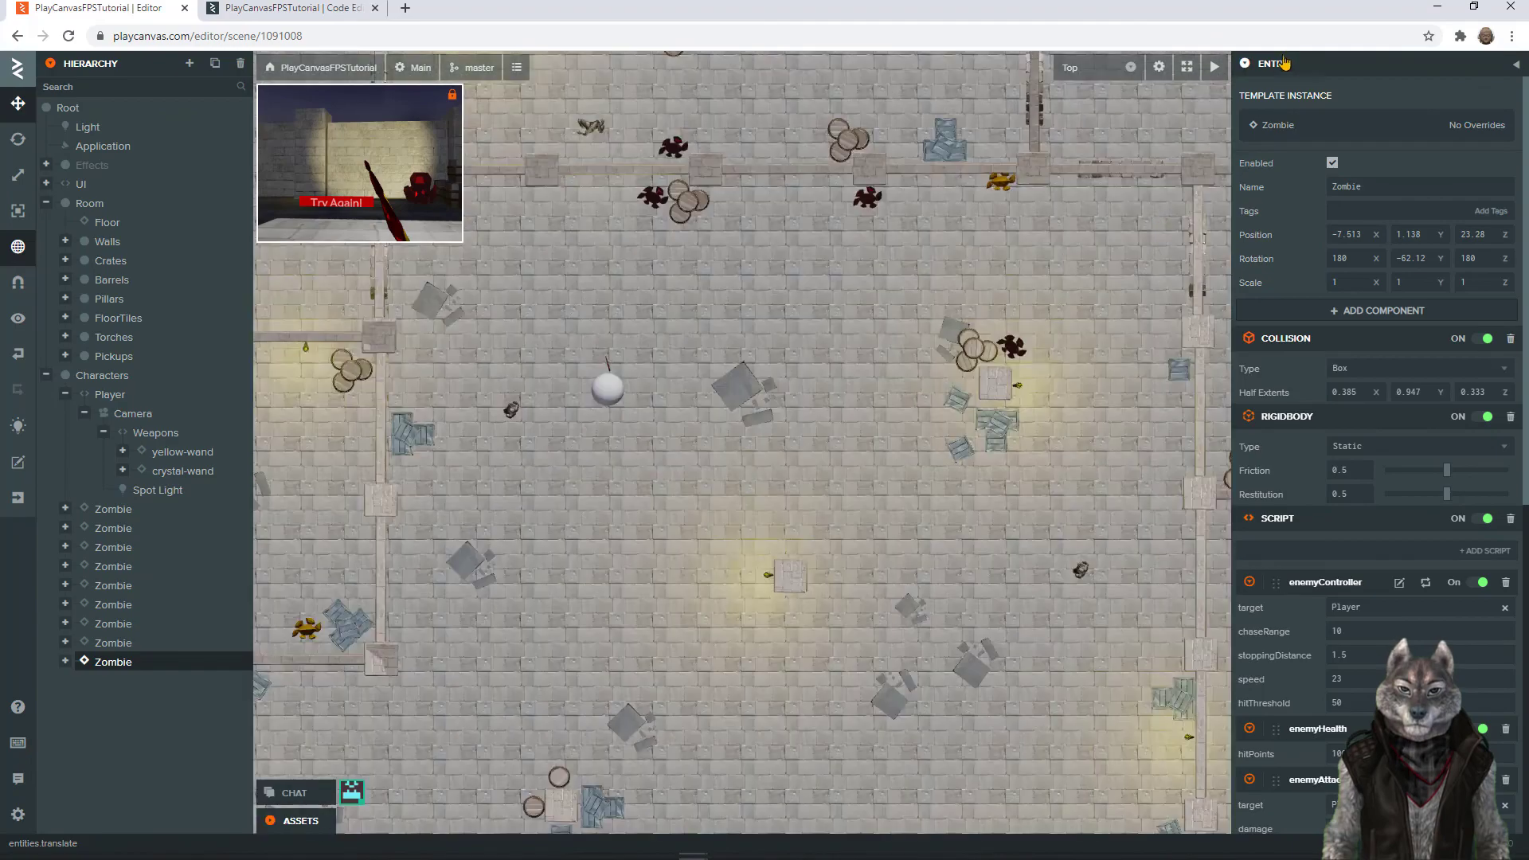
left_click(97, 70)
scroll(871, 581, "up", 5)
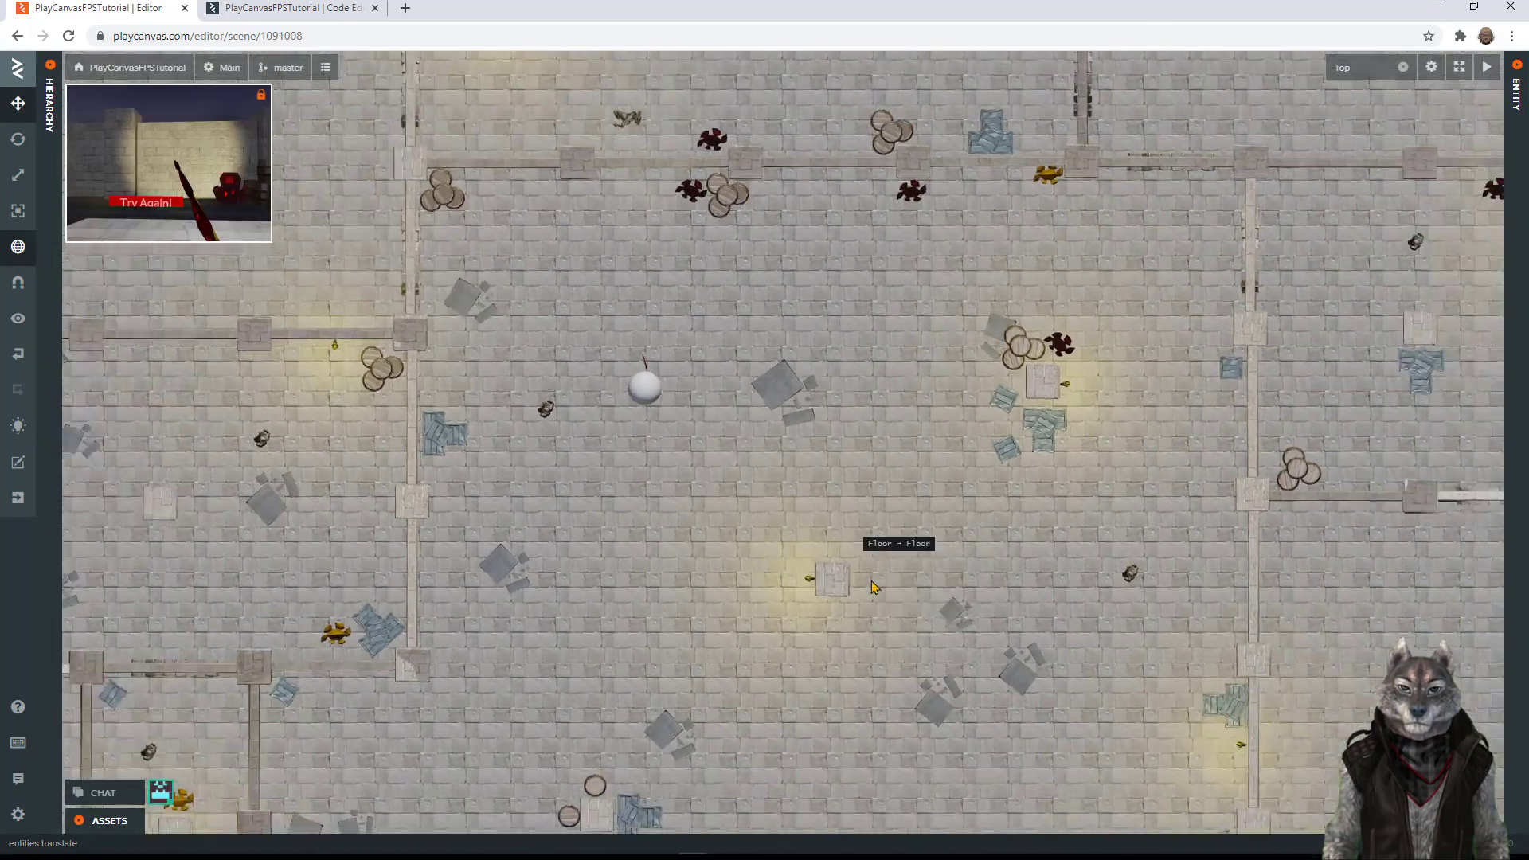
scroll(863, 514, "down", 3)
scroll(864, 519, "up", 3)
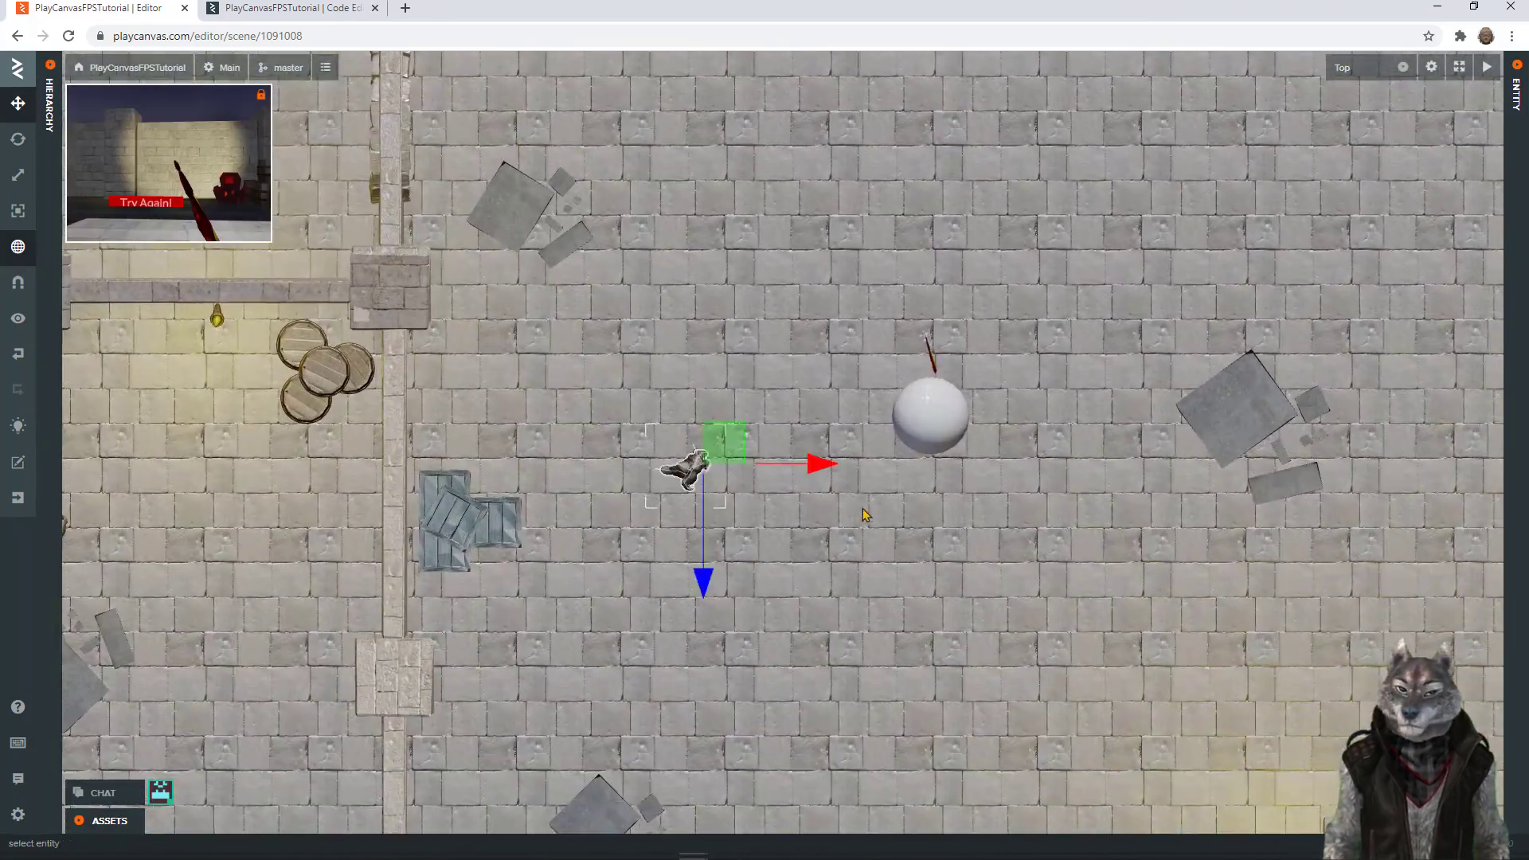
Step: Select the Zombie next to the Player and rotate it to face a different direction
left_click(49, 398)
left_click(163, 529)
key("2")
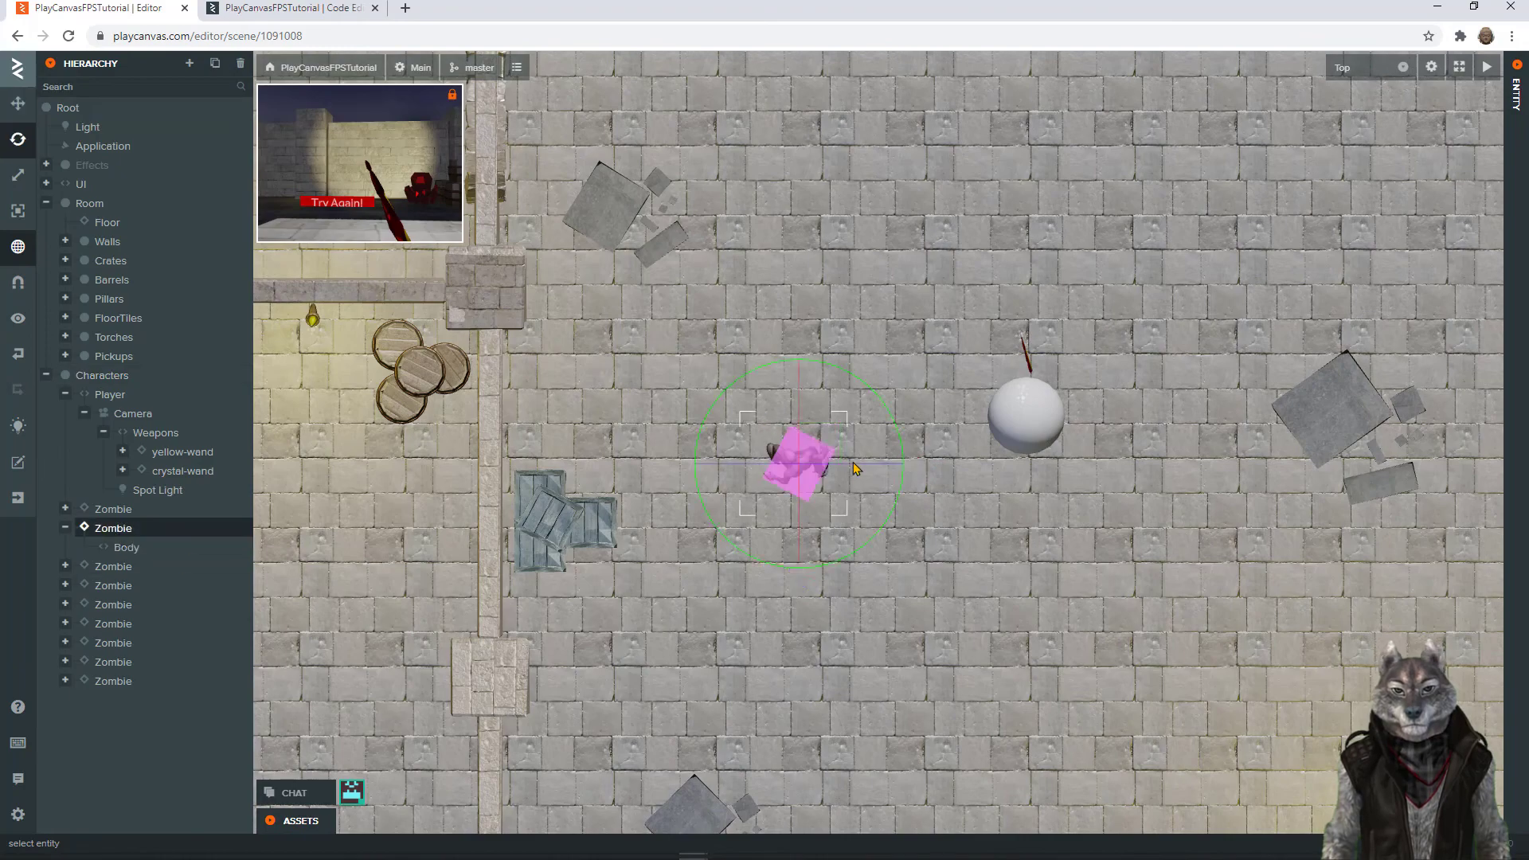
mouse_move(857, 468)
left_mouse_down()
mouse_move(894, 476)
mouse_move(900, 443)
left_mouse_up()
Step: Select the Zombie near the large barrel pile and rotate the whole entity to a different heading
scroll(949, 437, "down", 10)
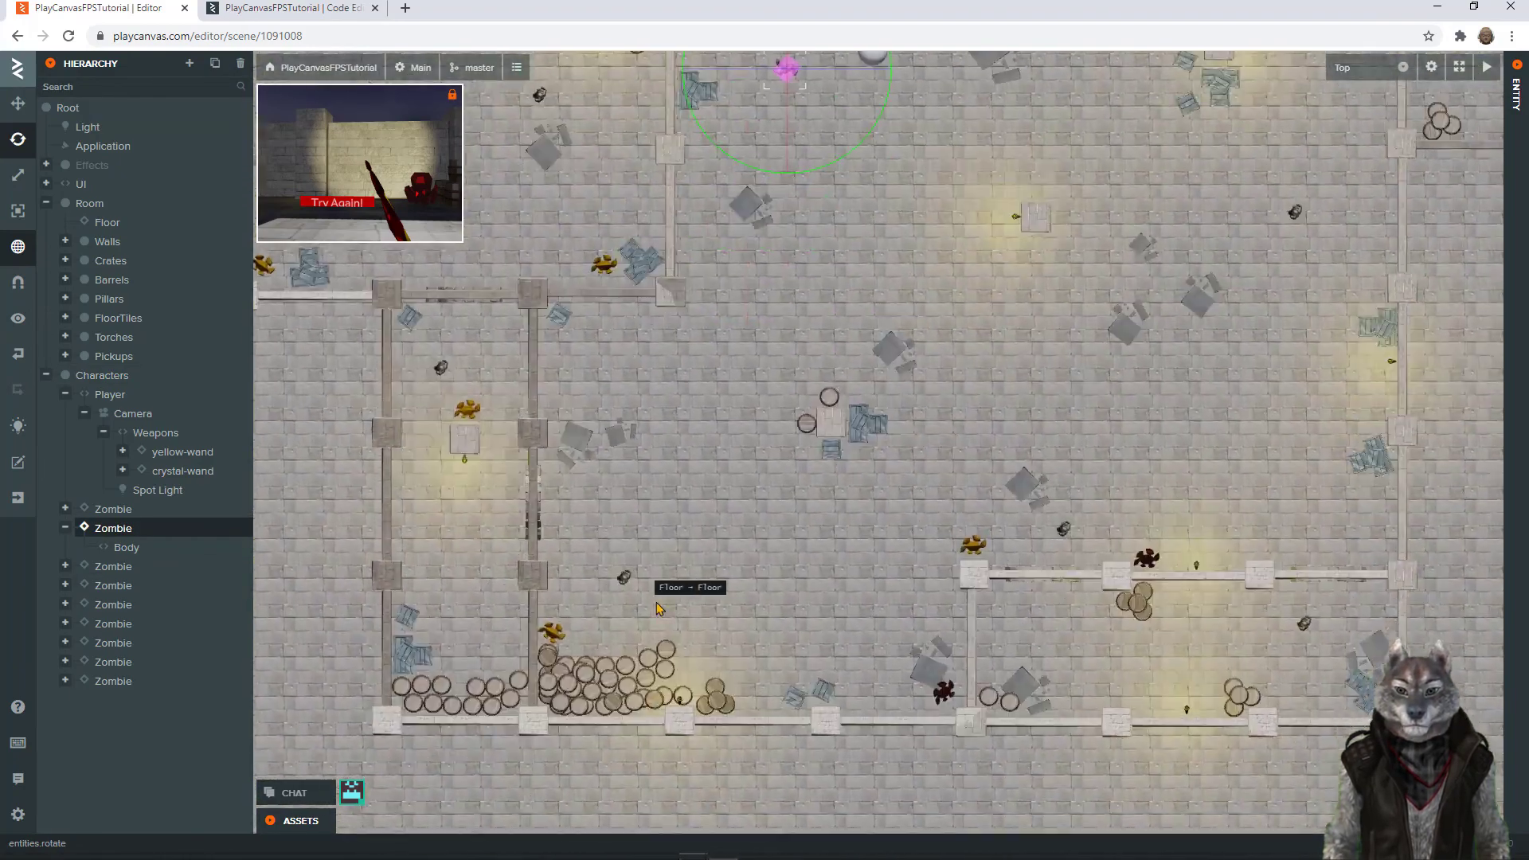
left_click(624, 576)
key("f")
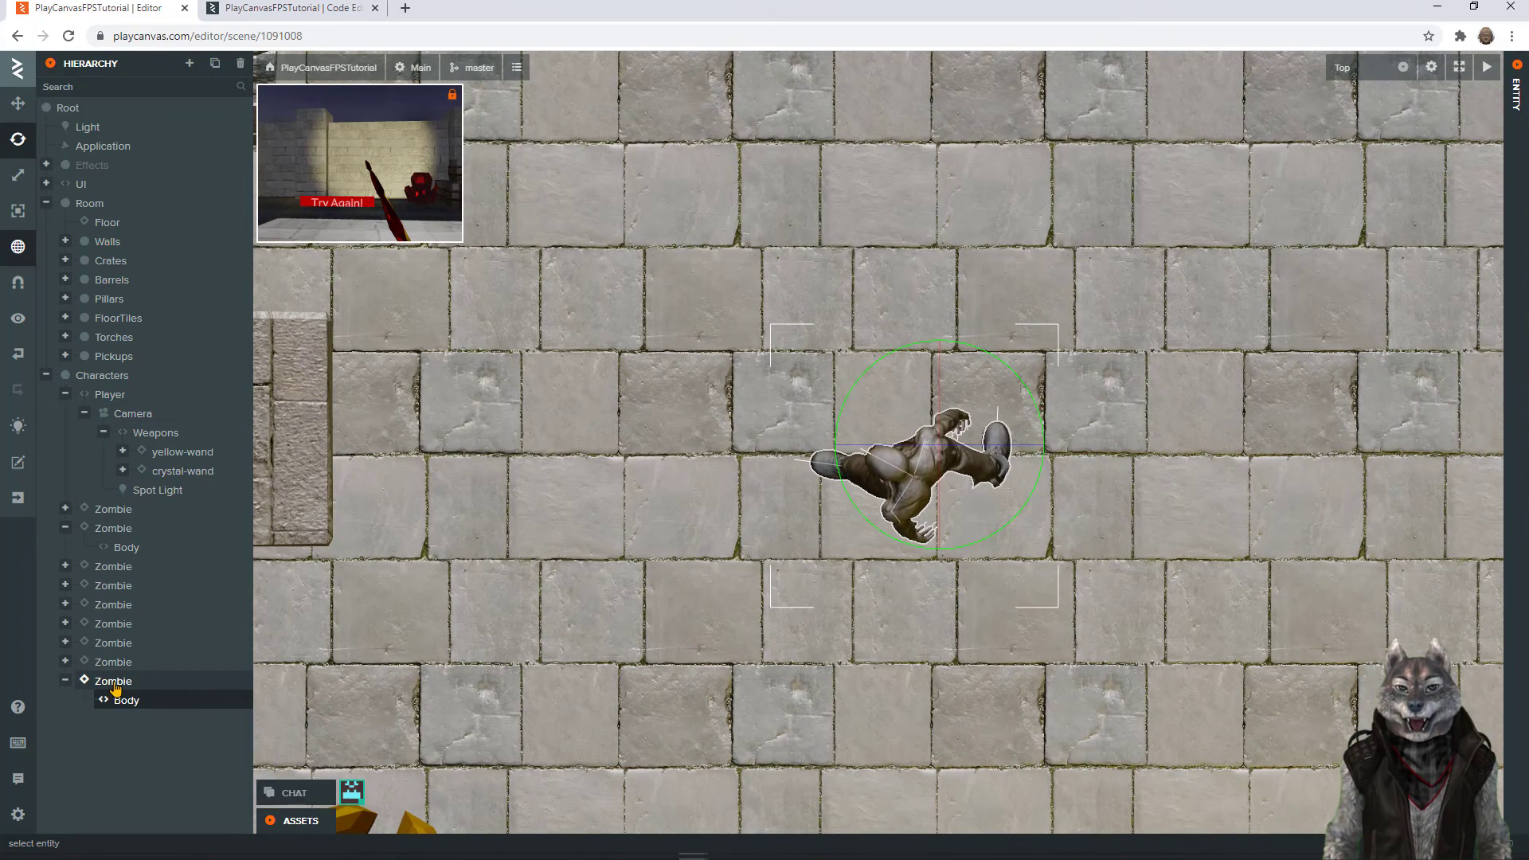
left_click(1000, 391)
left_click_drag(1010, 371, 1032, 491)
Step: Rotate the Zombie in the narrow lower-left room and shift it toward the room's side wall
scroll(1068, 438, "down", 5)
scroll(1068, 438, "down", 3)
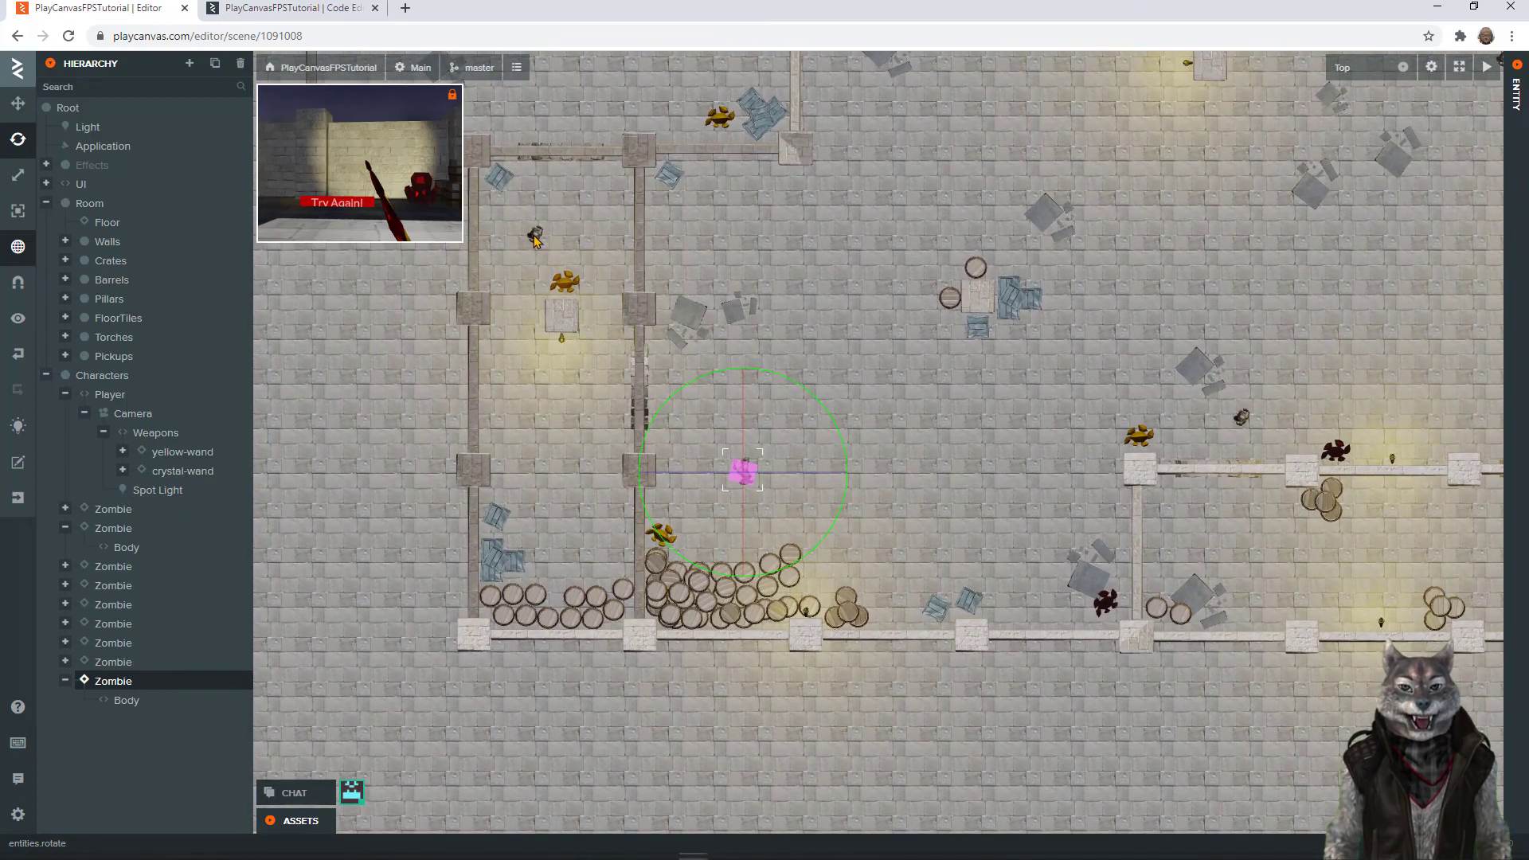
left_click(535, 237)
key("f")
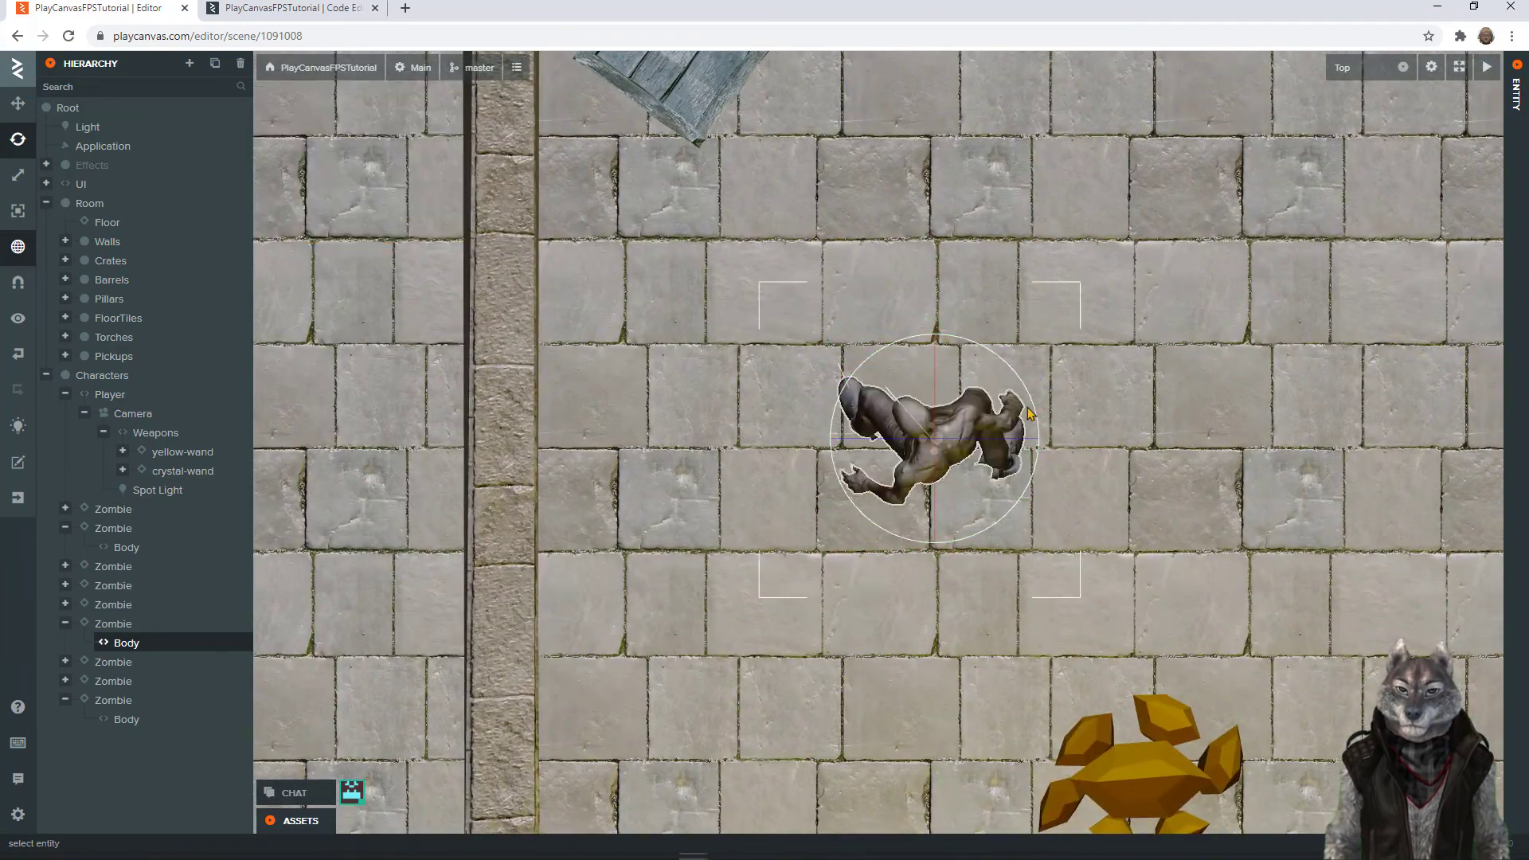
scroll(1007, 403, "down", 3)
left_click(113, 624)
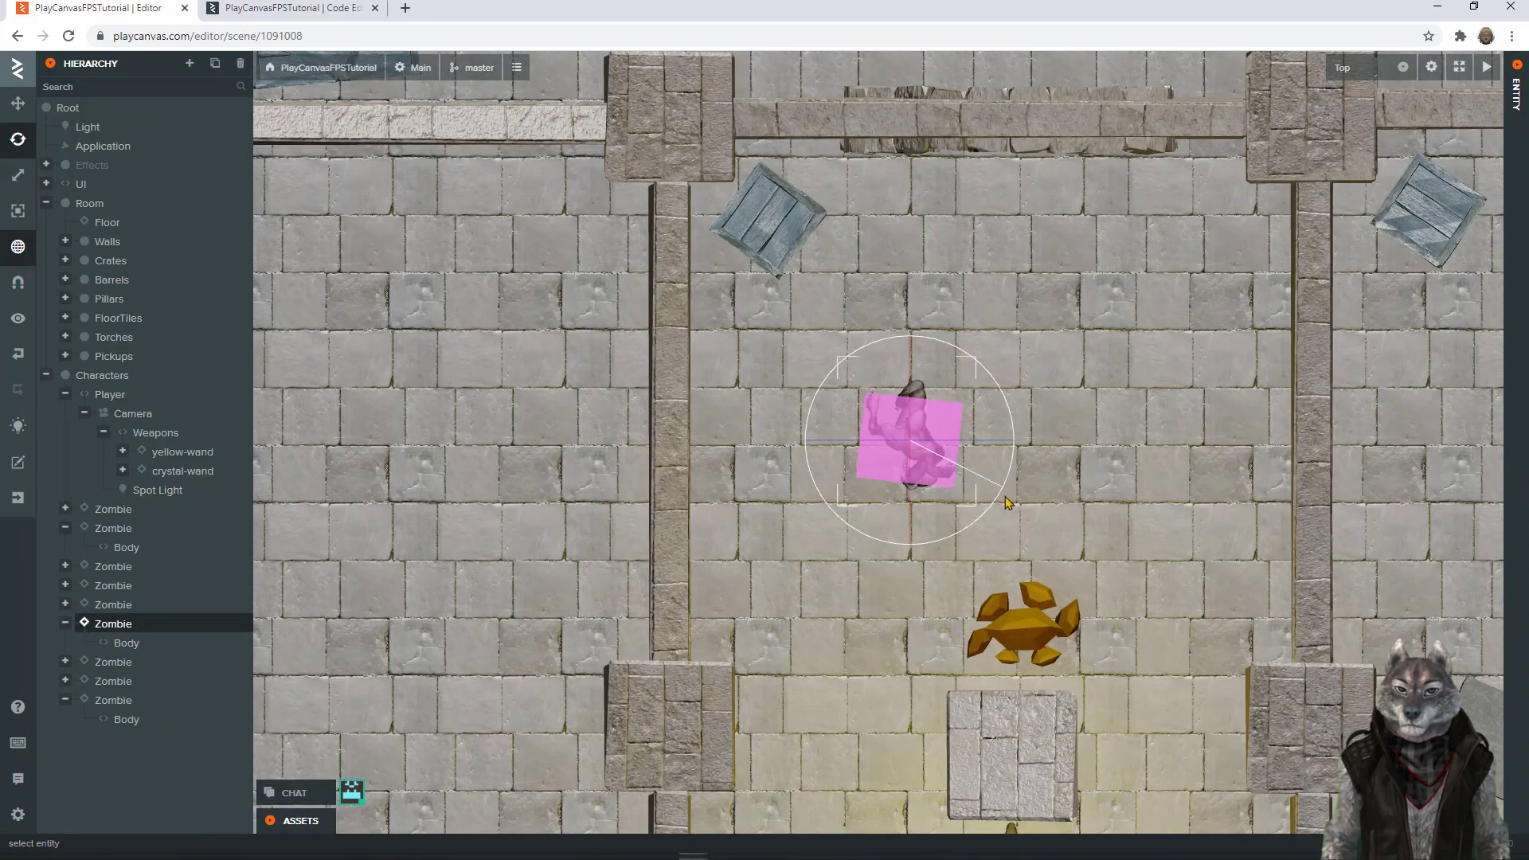
left_click_drag(1005, 498, 1003, 485)
key("1")
left_click_drag(936, 464, 806, 539)
Step: Duplicate the narrow room's Zombie, place the copy at the far end near the barrels and rotate it
scroll(956, 574, "down", 4)
middle_click_drag(1083, 629, 804, 331)
key("ctrl+d")
left_click_drag(583, 206, 720, 674)
key("2")
left_click_drag(719, 611, 732, 675)
Step: Select the Zombie inside the level's lower-right room, move it toward the outer wall and rotate it
middle_click_drag(1195, 567, 446, 454)
middle_click_drag(1290, 526, 853, 529)
left_click(1053, 555)
left_click(123, 702)
middle_click_drag(960, 486, 965, 518)
key("1")
left_click_drag(1084, 562, 1086, 685)
key("2")
scroll(1158, 661, "down", 2)
middle_click_drag(1157, 661, 1014, 608)
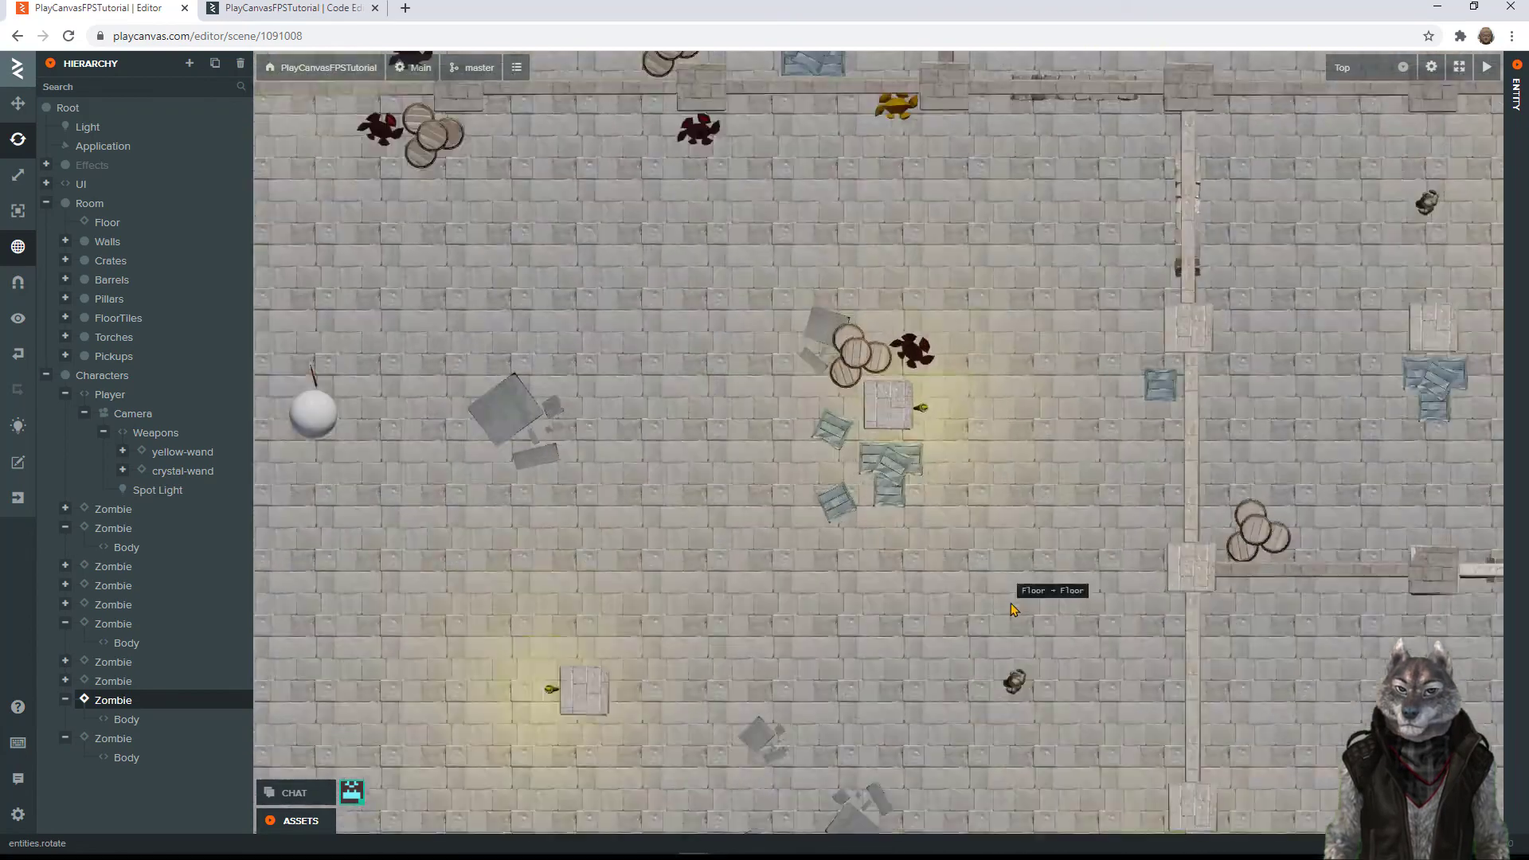
Step: Move the Zombie in the level's upper-right room into the corner beside the crates and crystals
scroll(1014, 608, "up", 4)
middle_click_drag(1020, 501, 576, 590)
middle_click_drag(1236, 290, 1081, 515)
left_click(1042, 370)
left_click(112, 568)
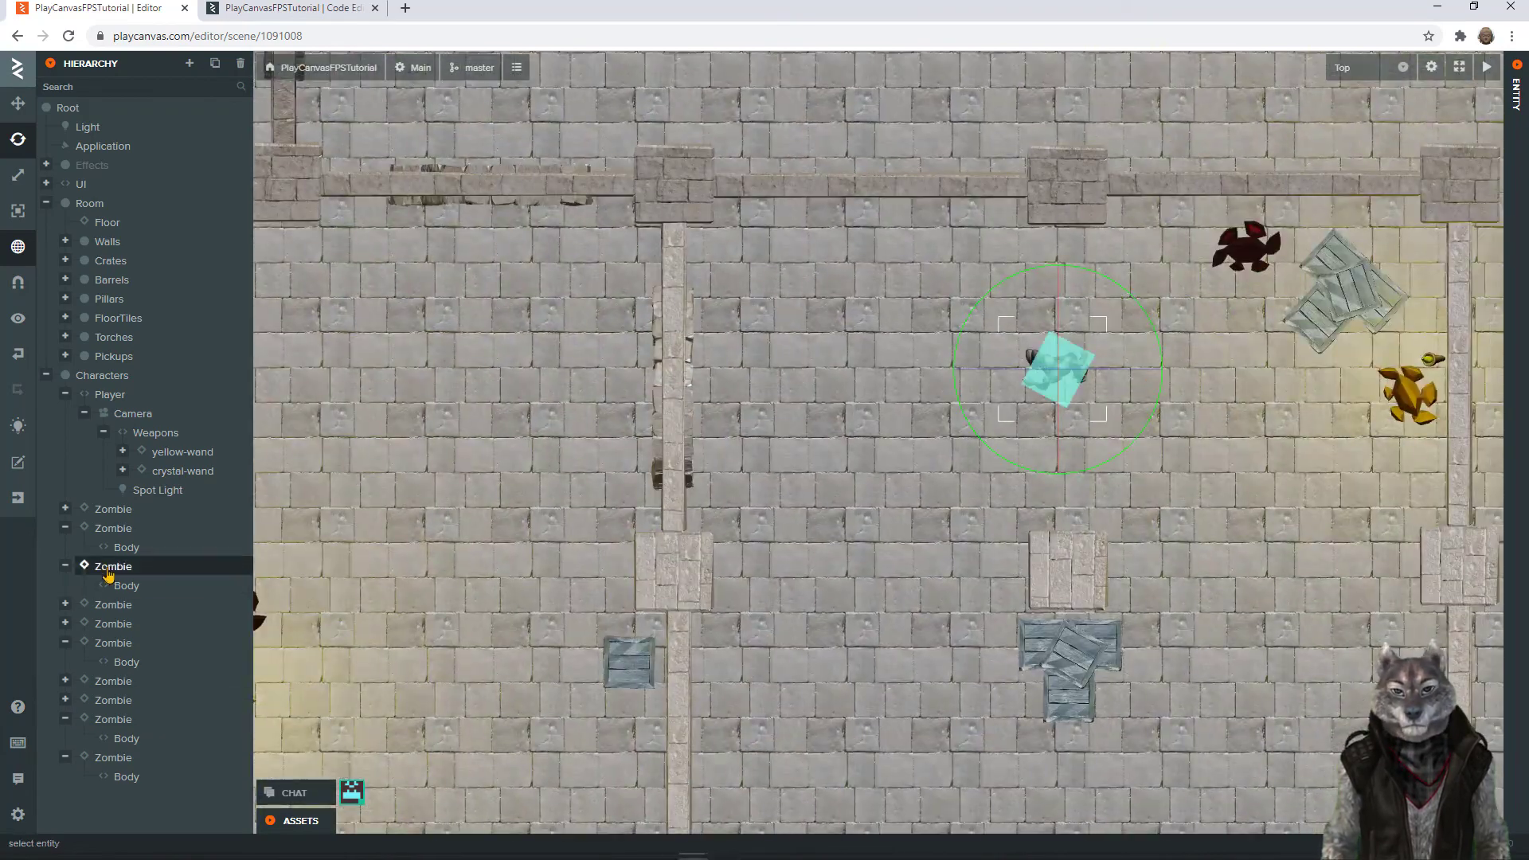
left_click_drag(1070, 380, 1251, 381)
left_click_drag(1239, 482, 1239, 444)
Step: Collapse the expanded Player and Zombie entities in the hierarchy and review the whole level from above
scroll(1317, 476, "down", 5)
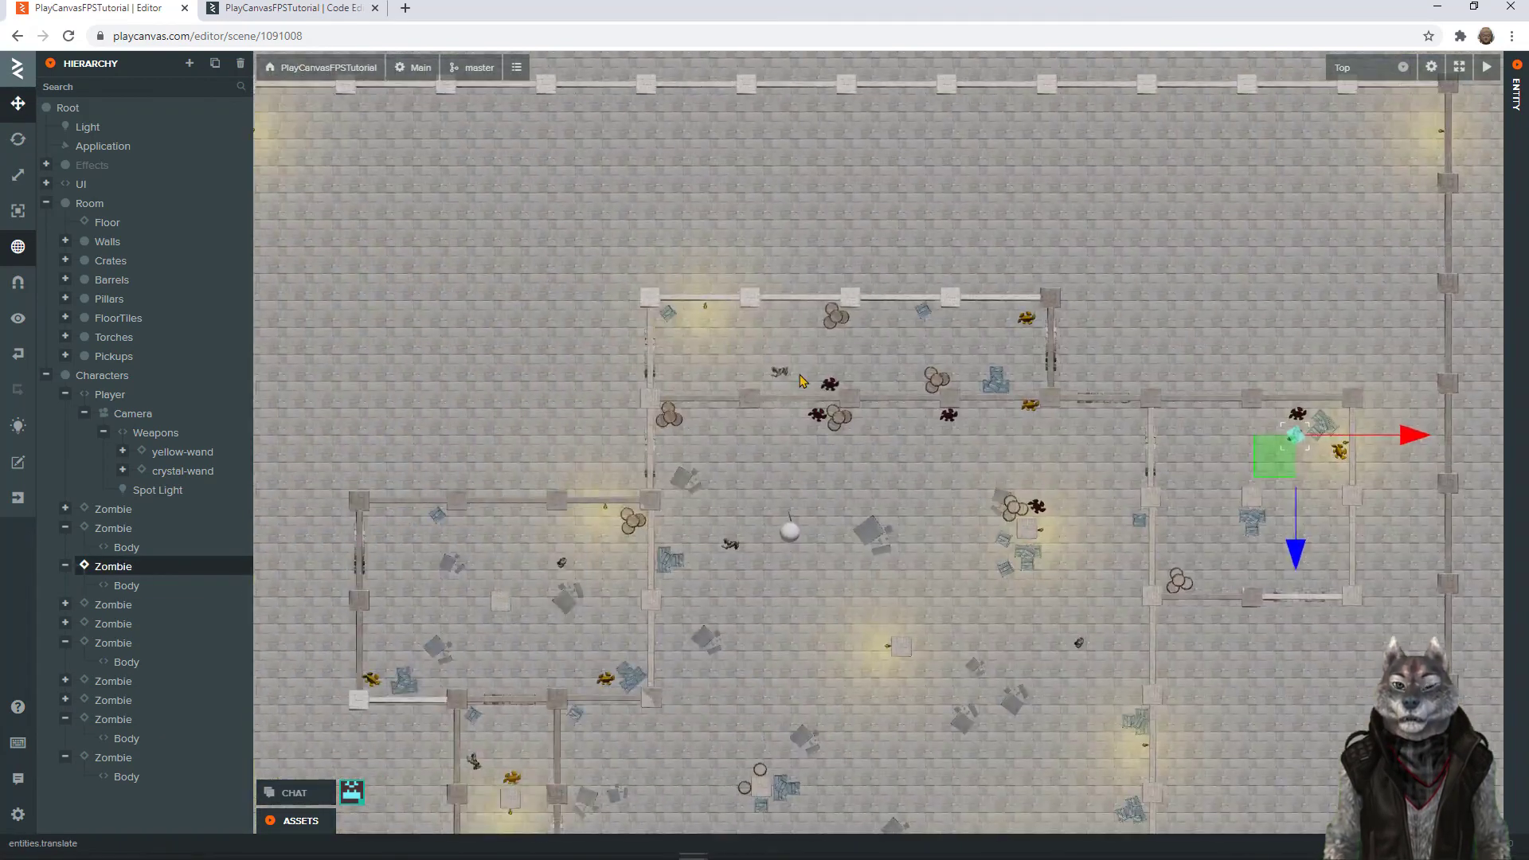
middle_click_drag(1317, 476, 1060, 331)
scroll(879, 441, "down", 5)
left_click(65, 394)
left_click(66, 470)
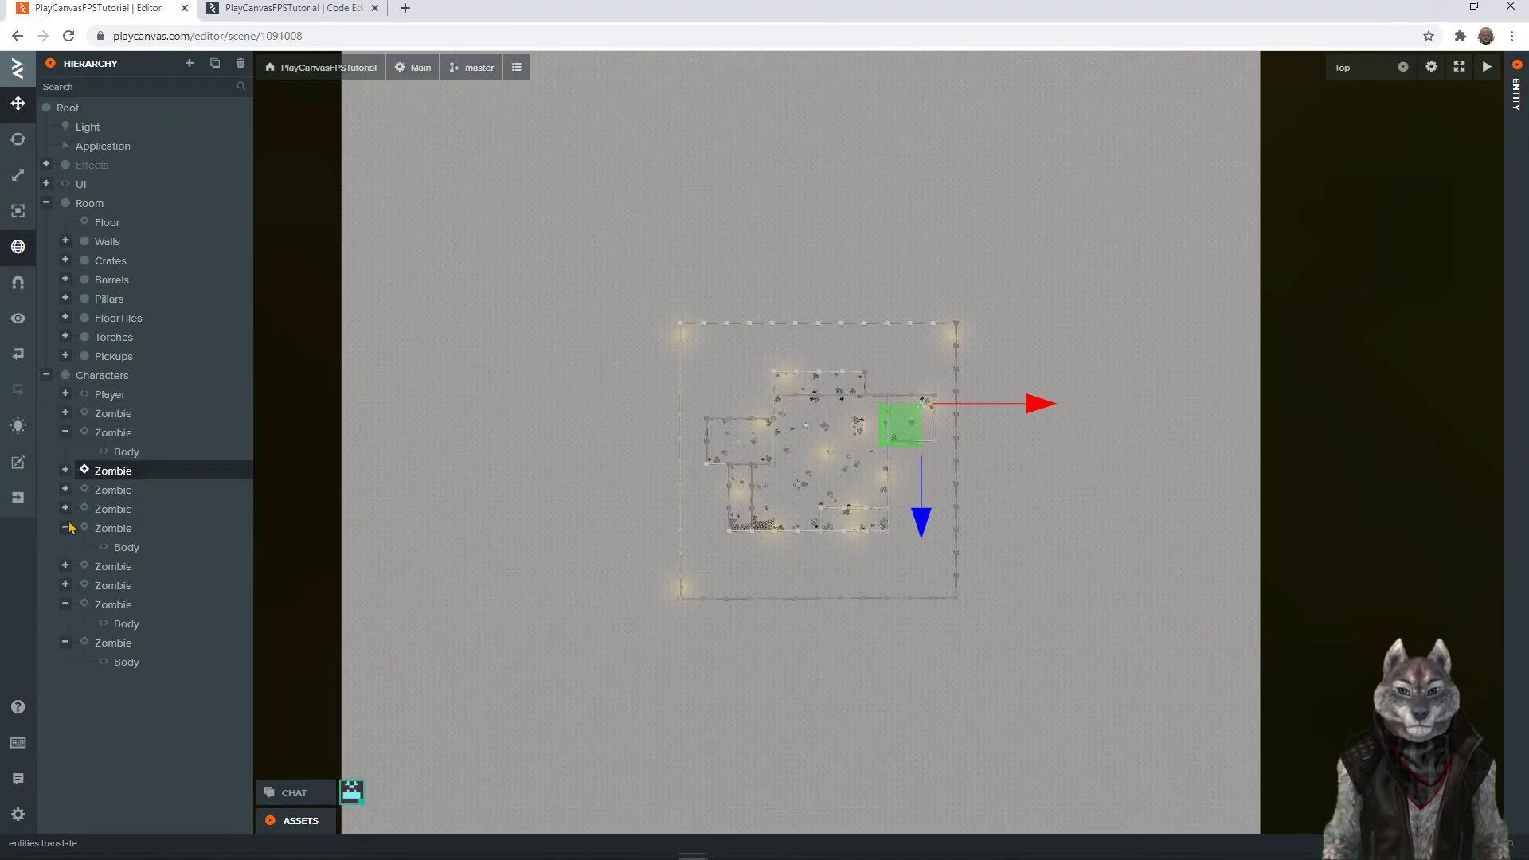
left_click(65, 527)
left_click(65, 585)
scroll(752, 469, "down", 4)
scroll(751, 469, "up", 8)
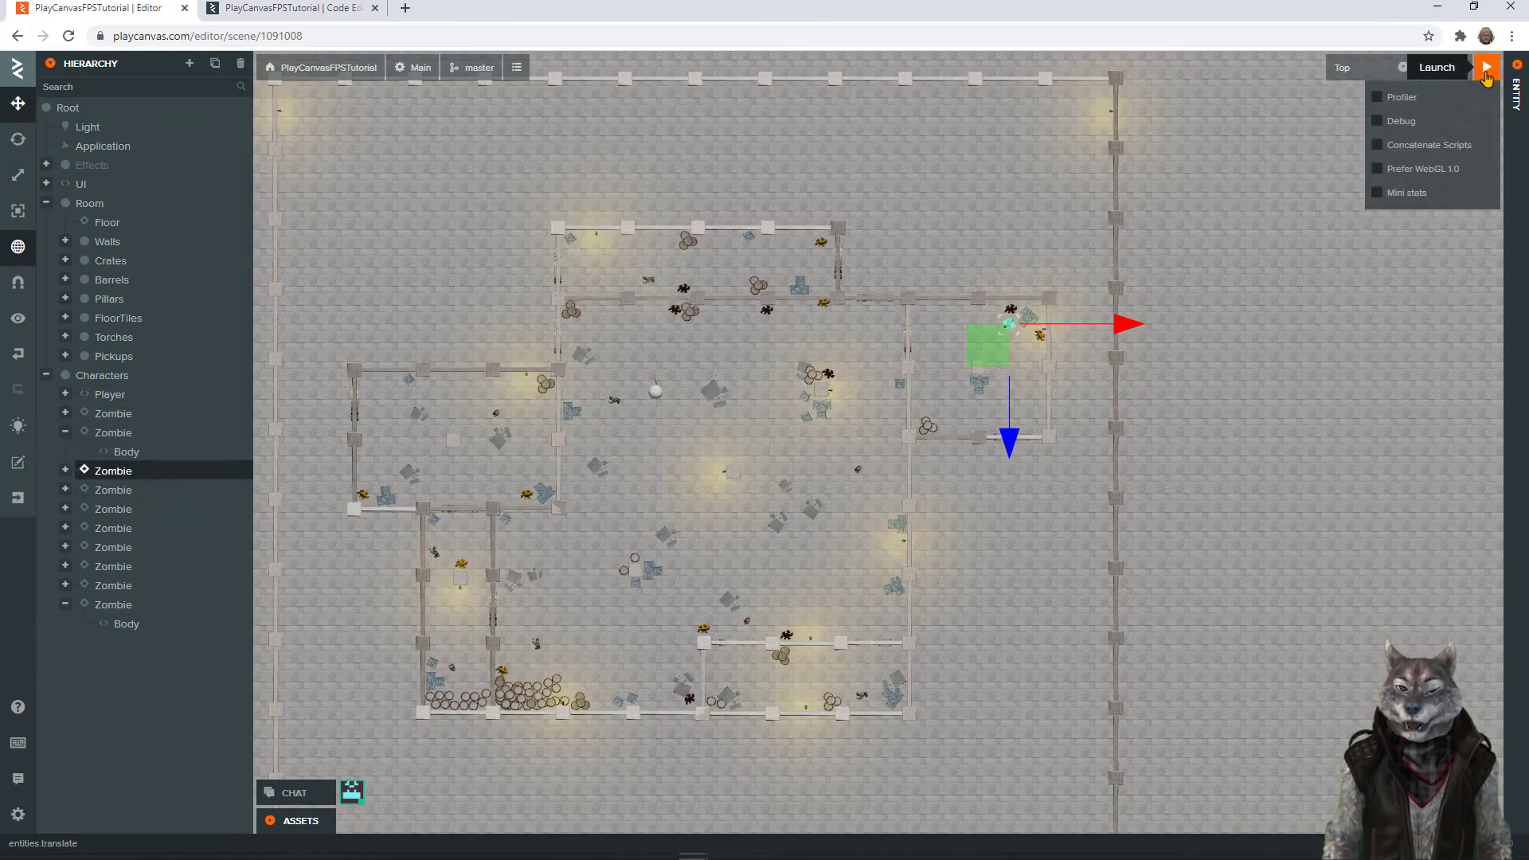
Step: Launch the game, walk the Player around the rooms with the placed zombies, and return to the editor
left_click(1487, 67)
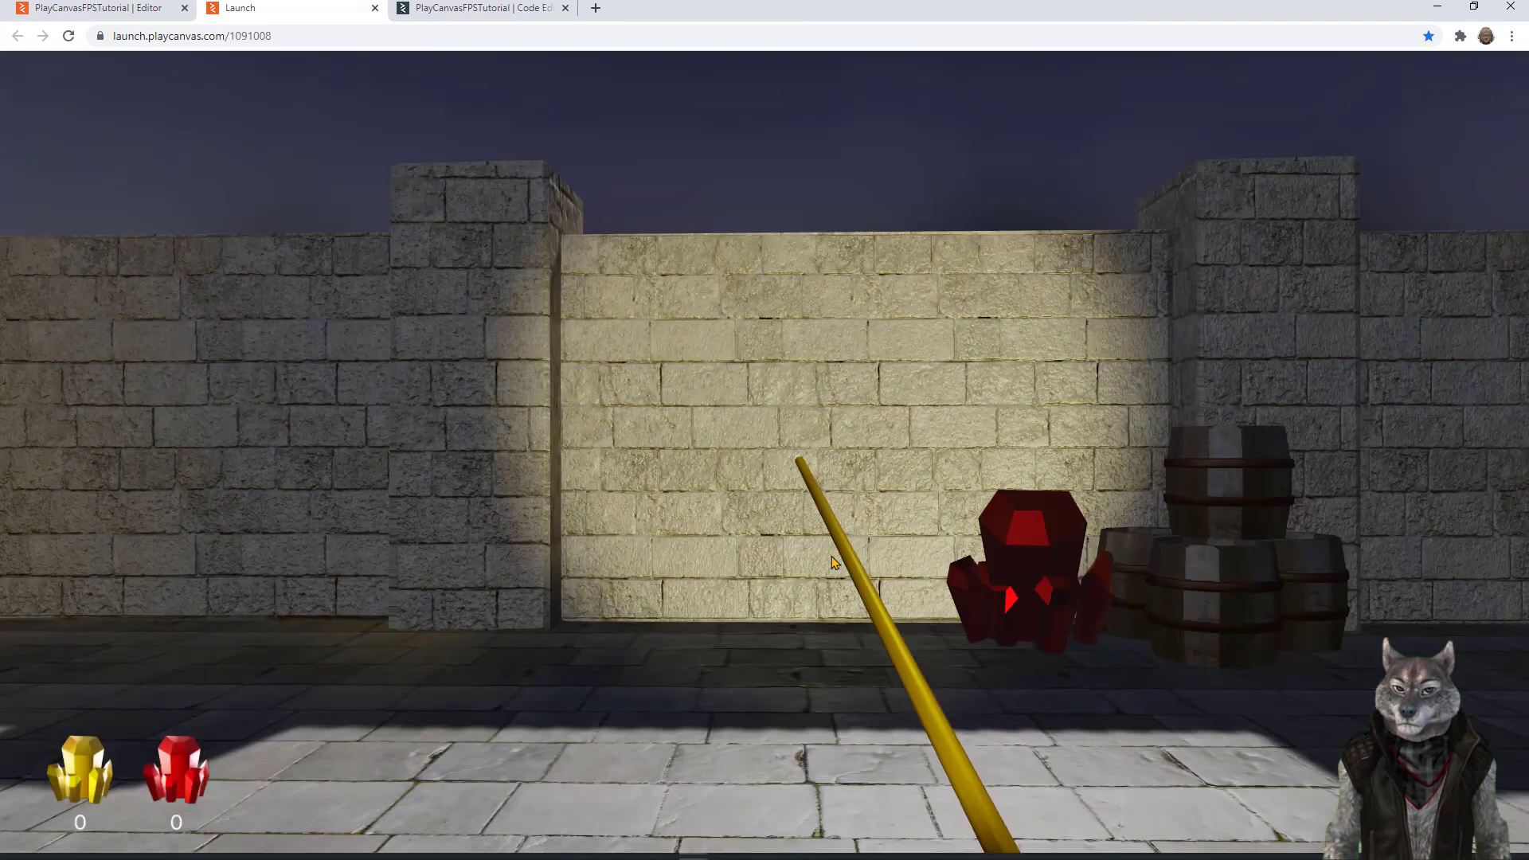
left_click(835, 563)
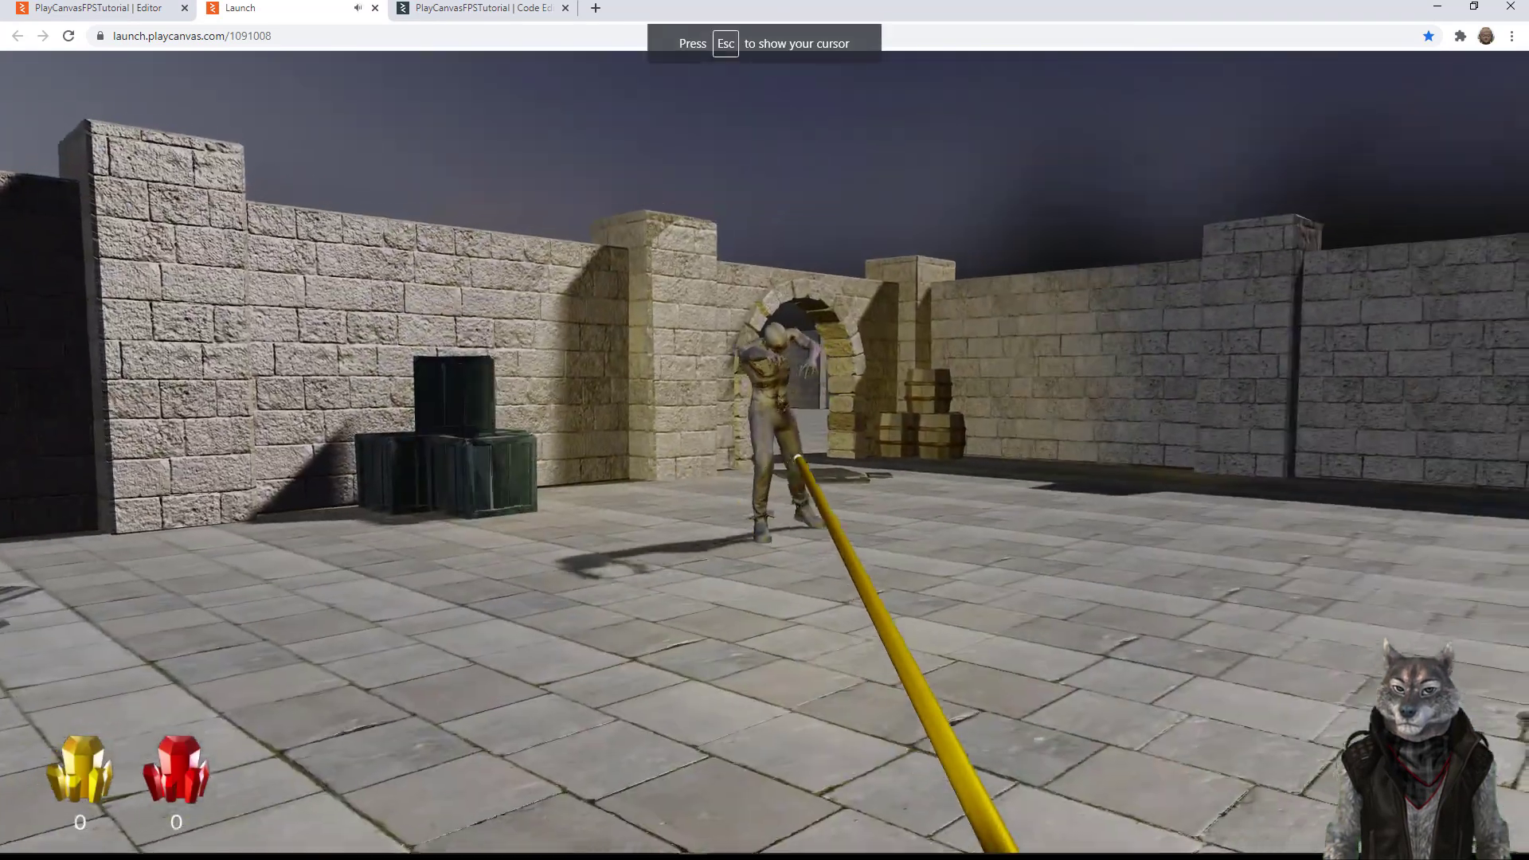
key("w")
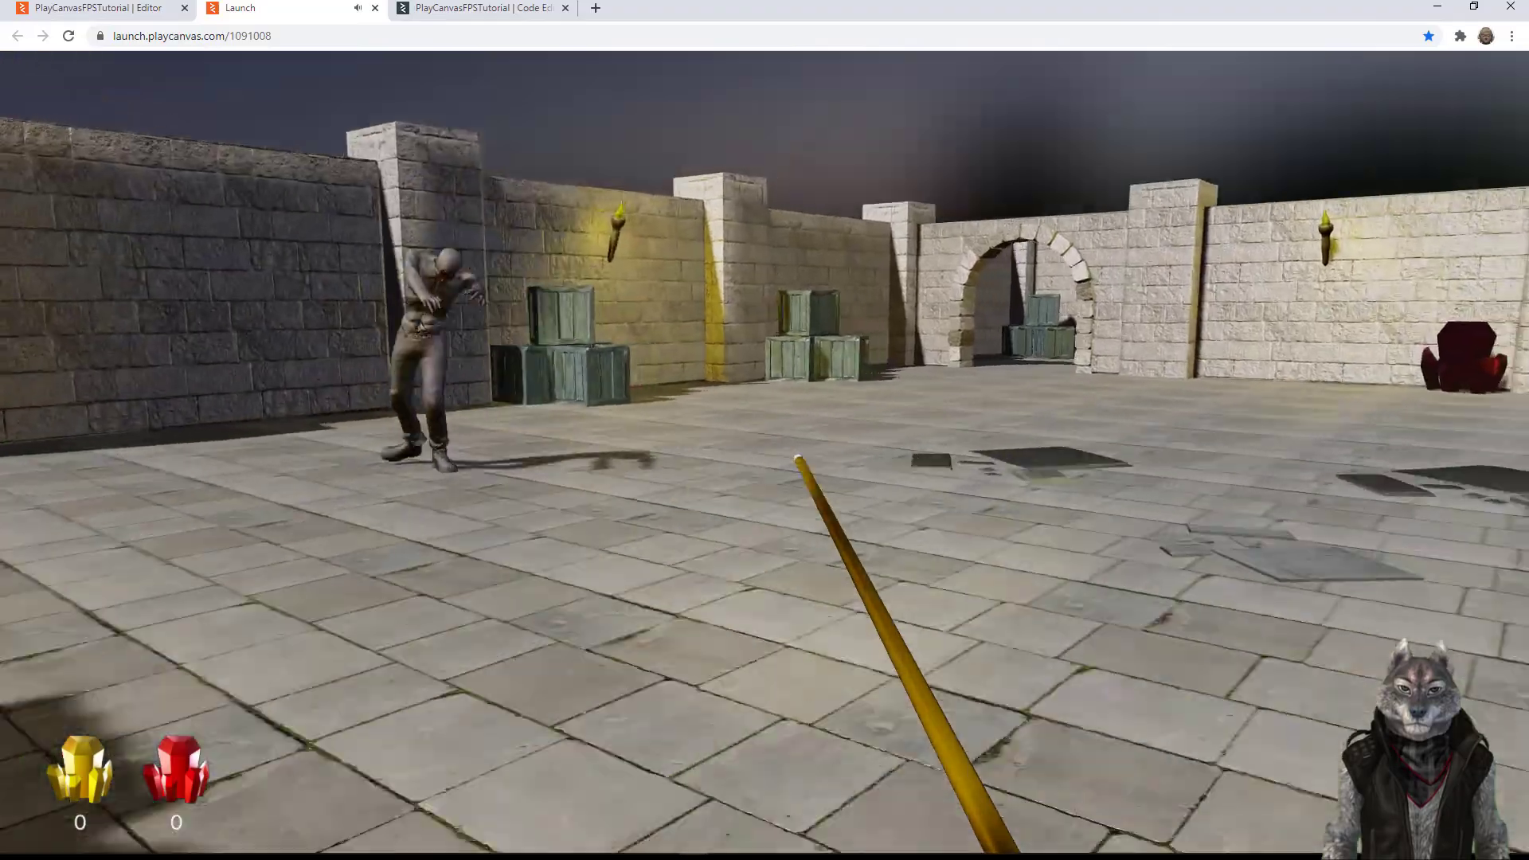
key("w")
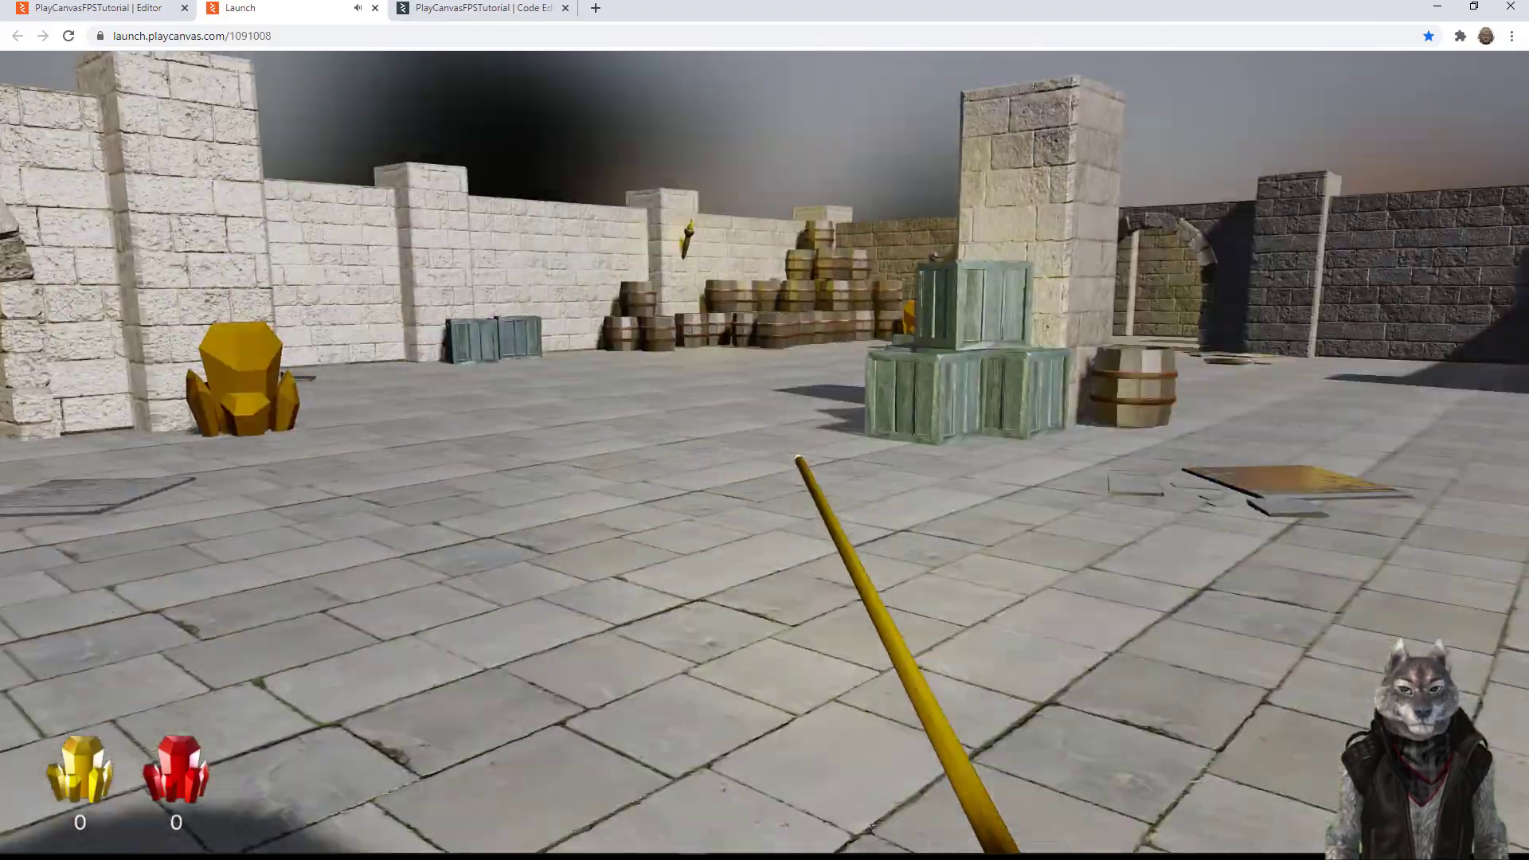
key("w")
key("Escape")
left_click(119, 10)
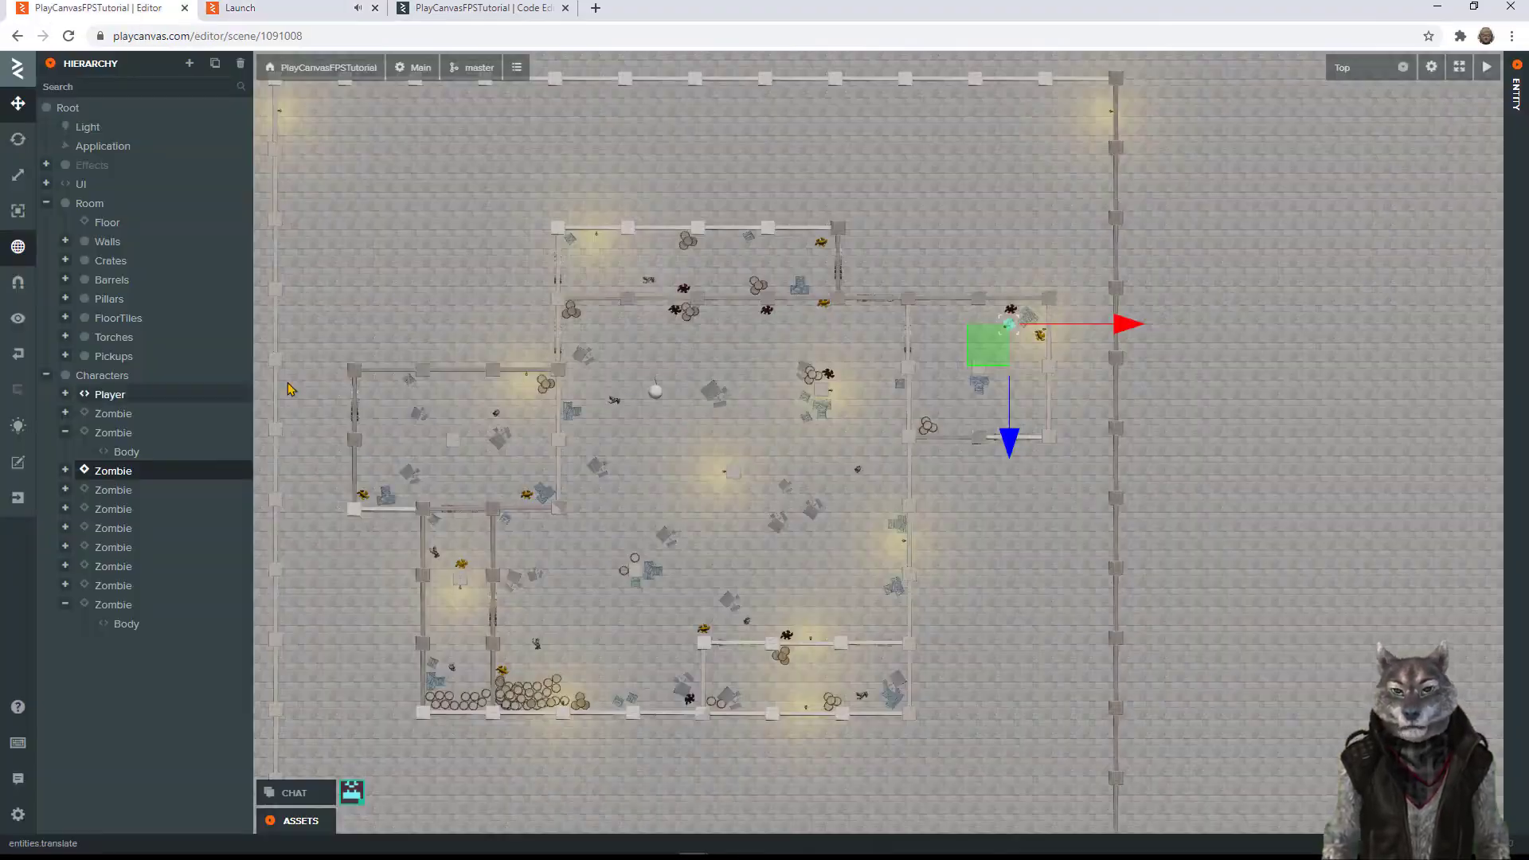
Step: Select the Player, move it outside the rooms near the level's upper-left corner and rotate it
left_click(66, 434)
left_click(90, 395)
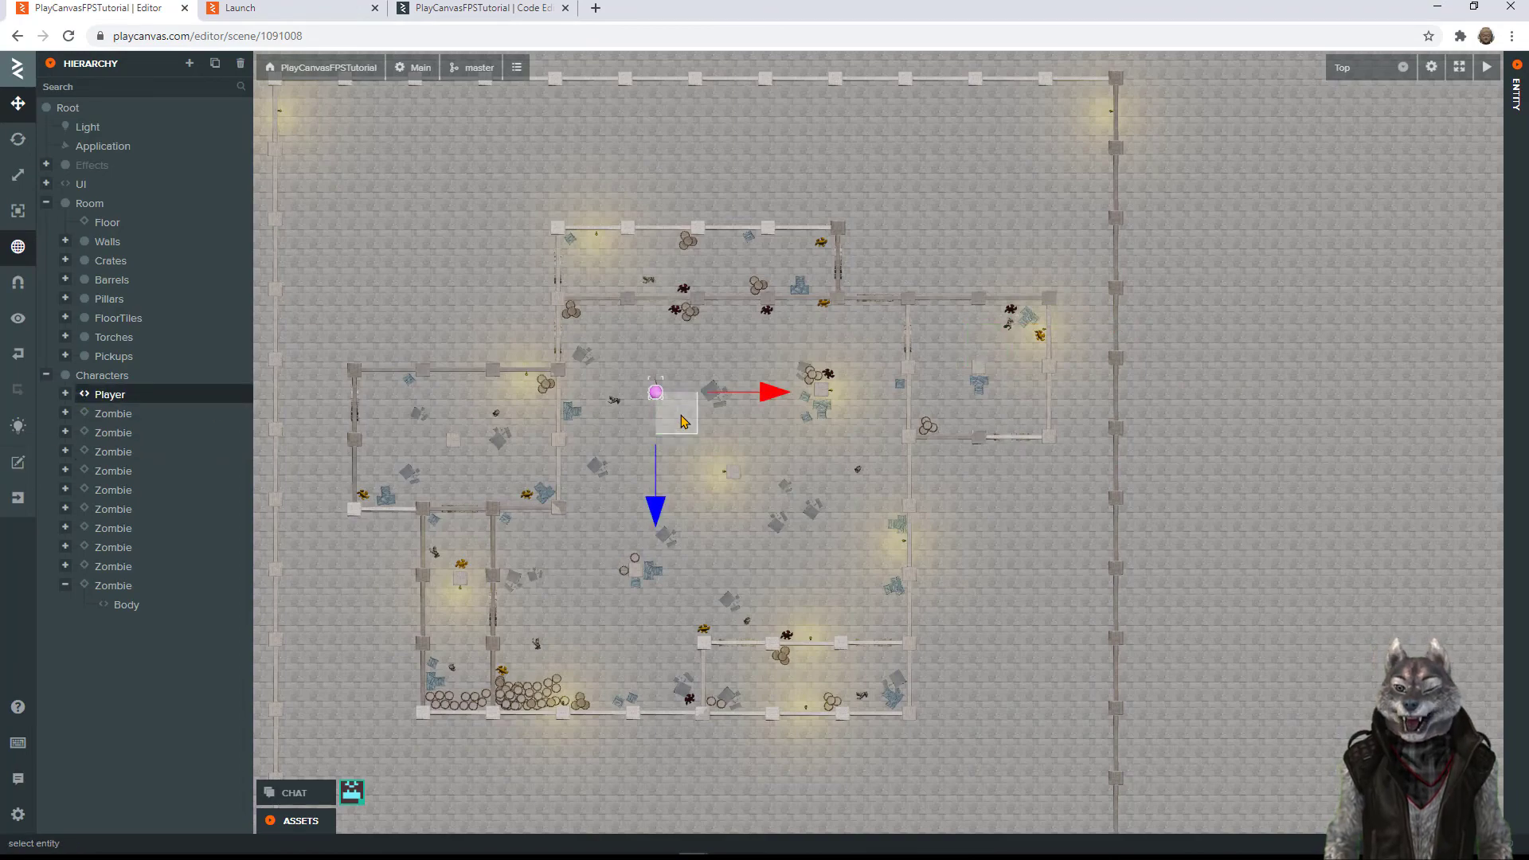
left_click_drag(682, 423, 450, 229)
scroll(658, 438, "up", 3)
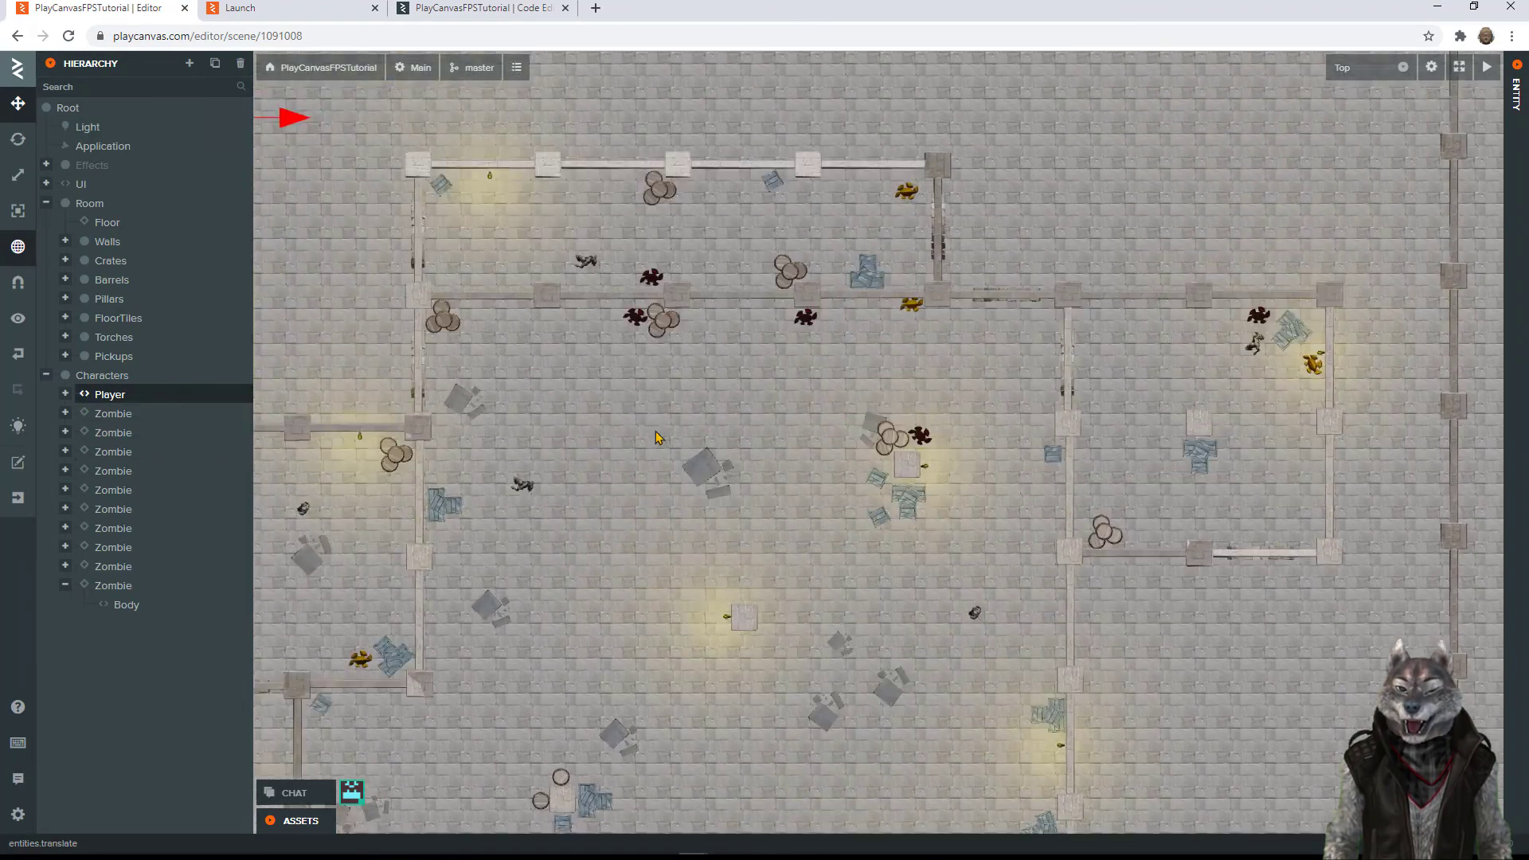
key("f")
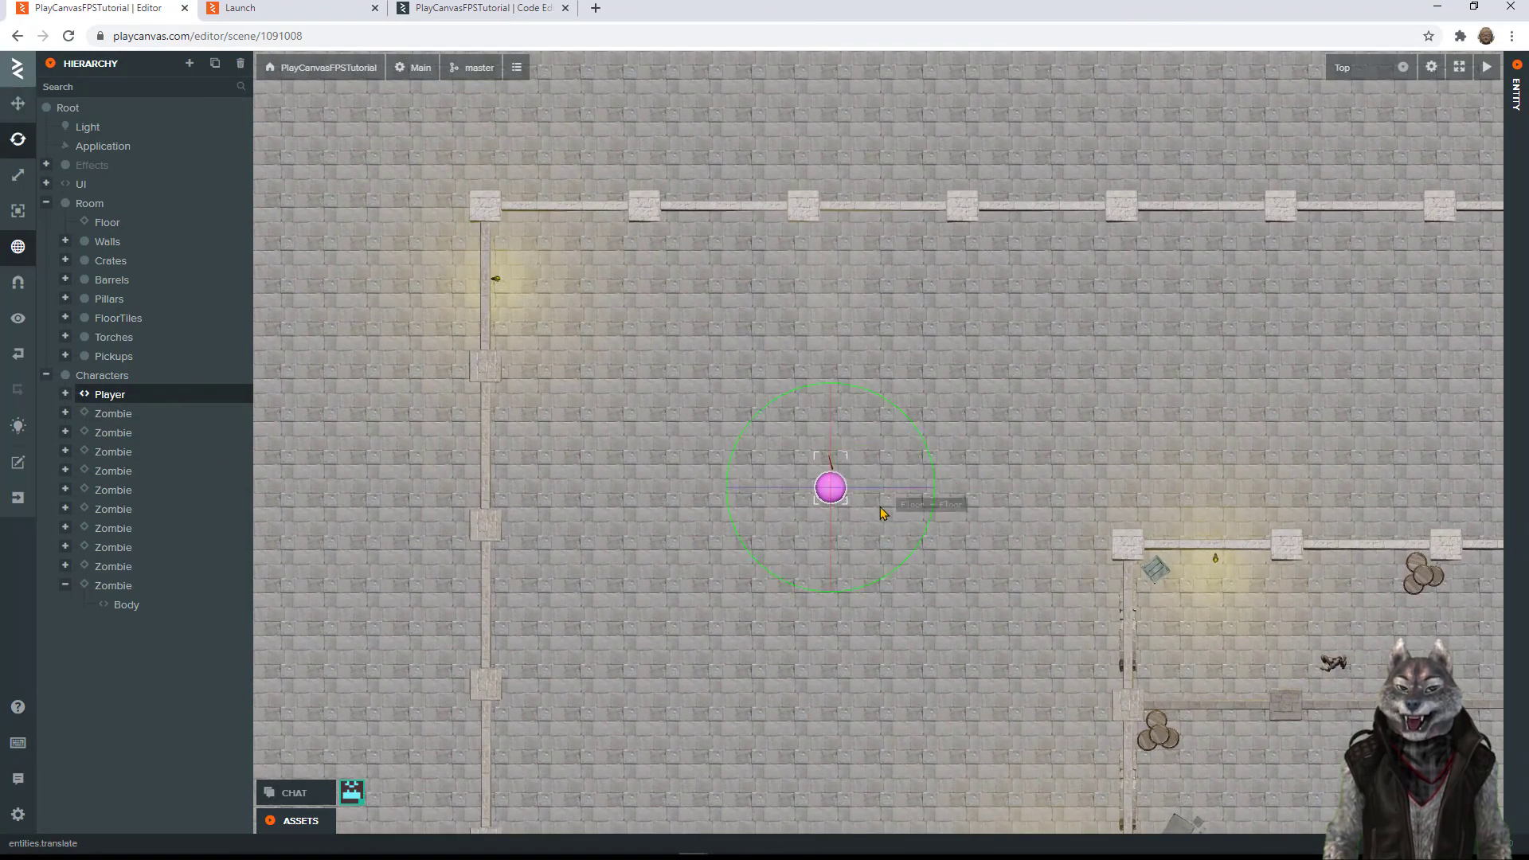
scroll(725, 593, "down", 3)
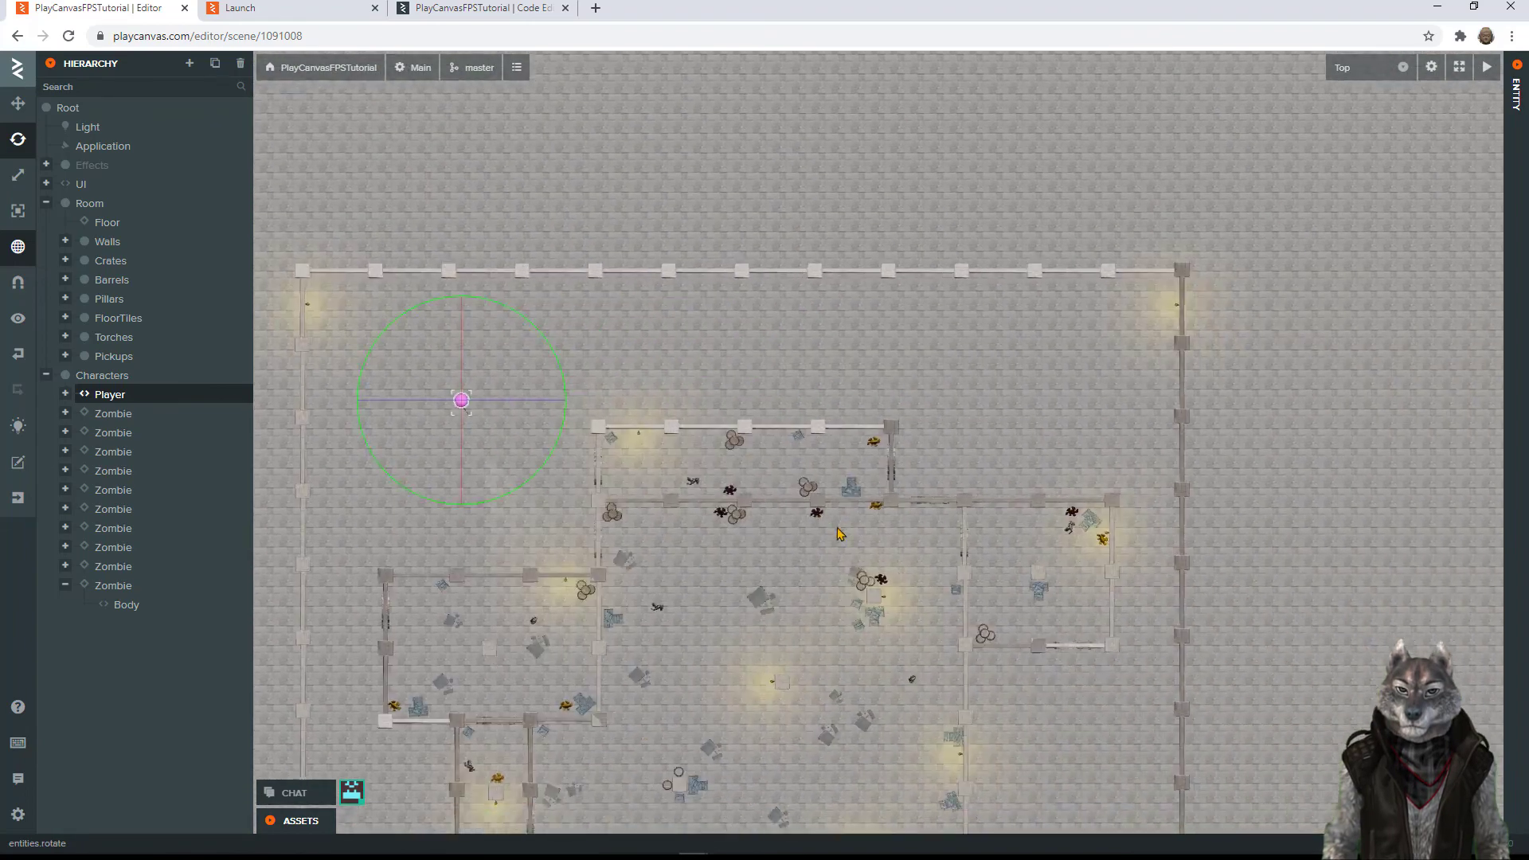
Step: Move the Player beside the torch in the level's upper-right outer corner and rotate it to face the rooms
key("1")
left_click_drag(427, 398, 1018, 360)
scroll(1111, 447, "up", 3)
key("f")
key("2")
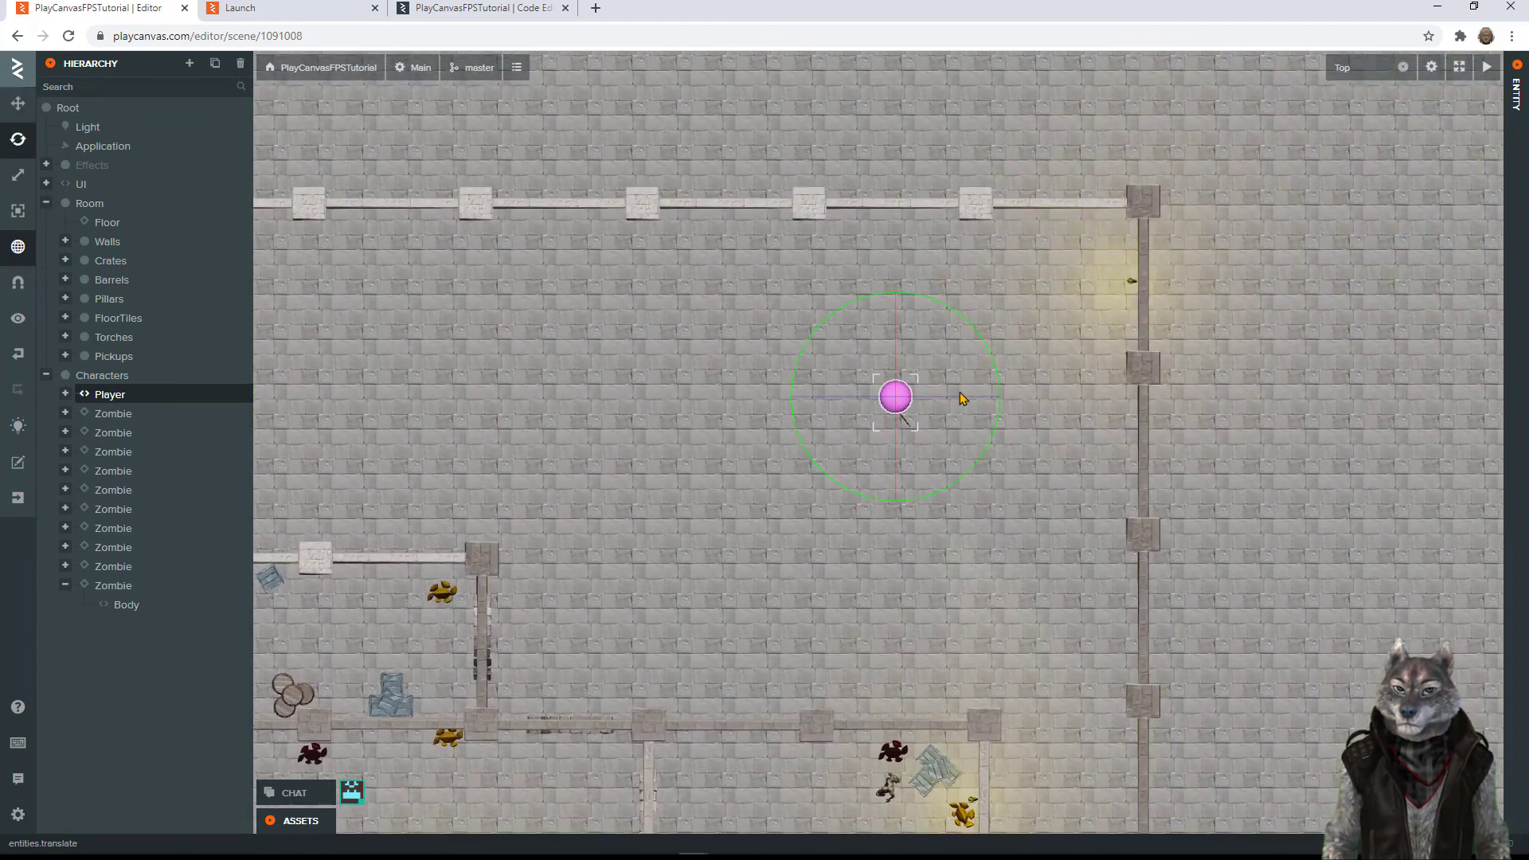
left_click_drag(915, 487, 913, 492)
key("1")
left_click_drag(874, 425, 1030, 322)
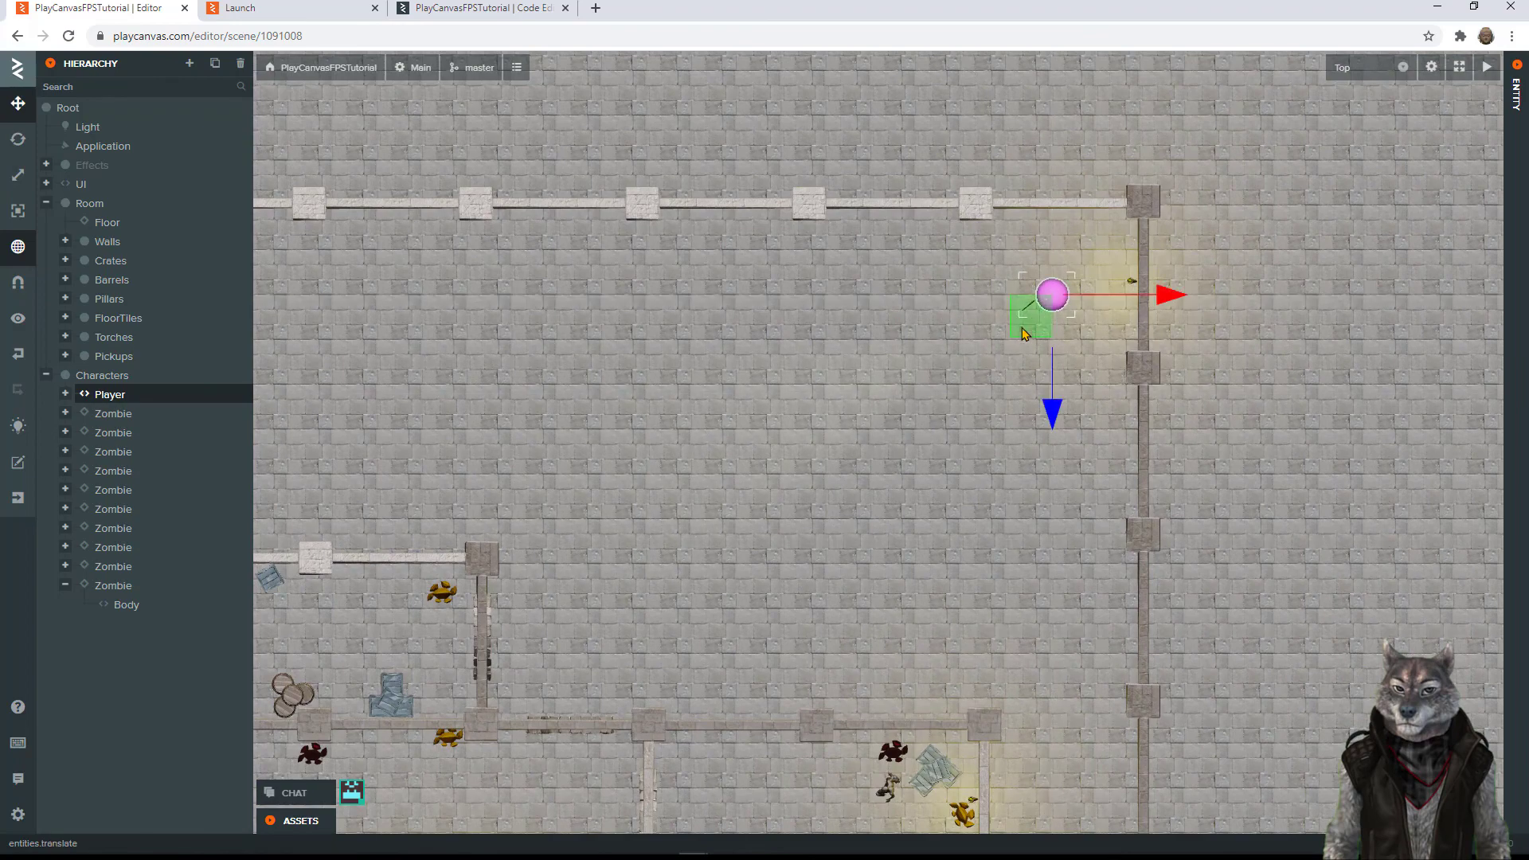
Step: Reload the launched game to check the Player's new starting position and view, and return to the editor
left_click(284, 13)
left_click(69, 40)
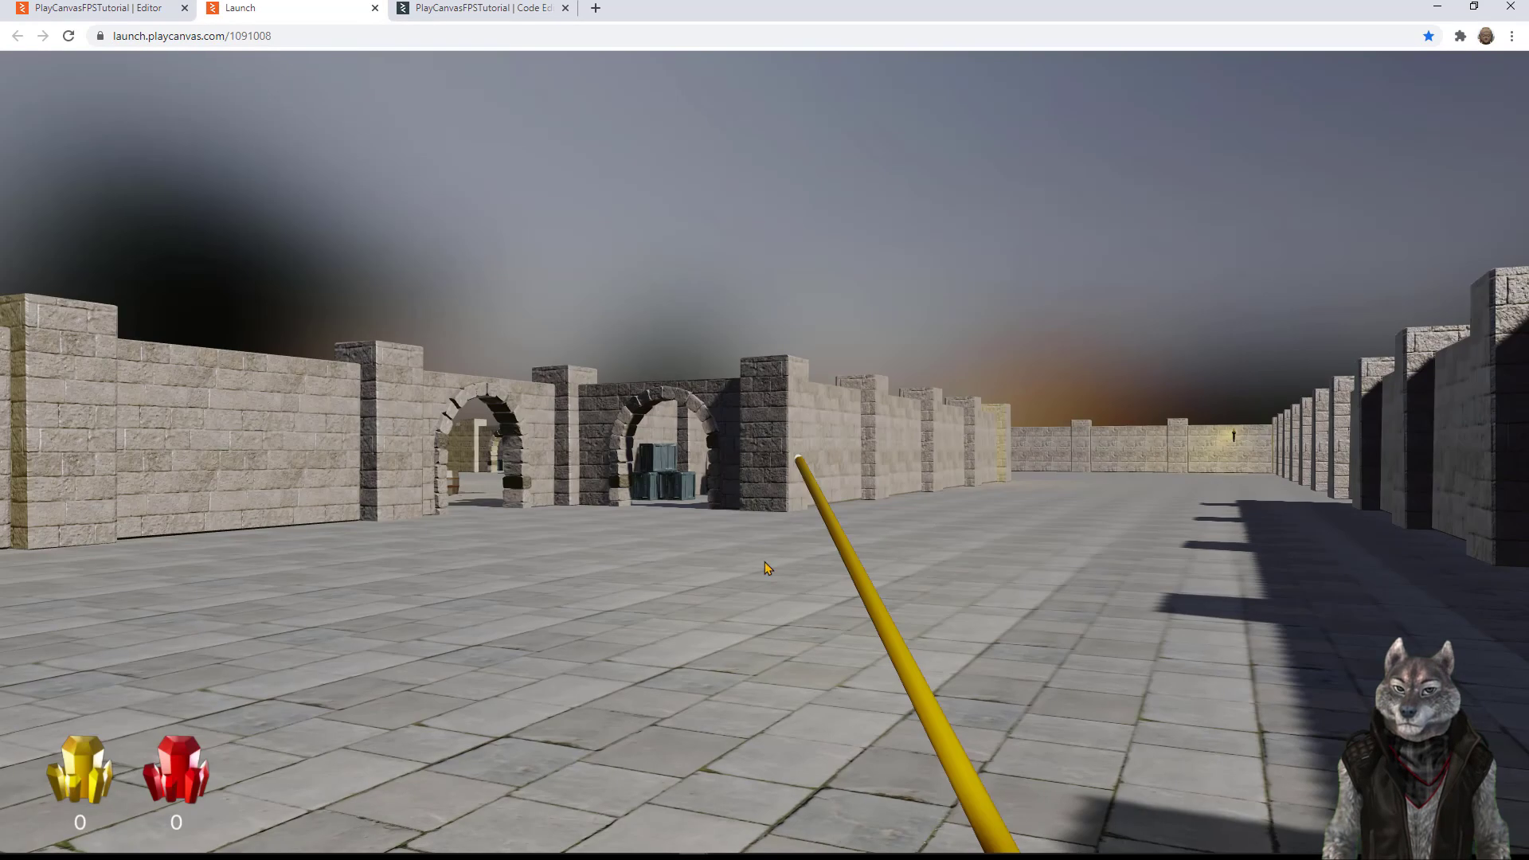
left_click(920, 543)
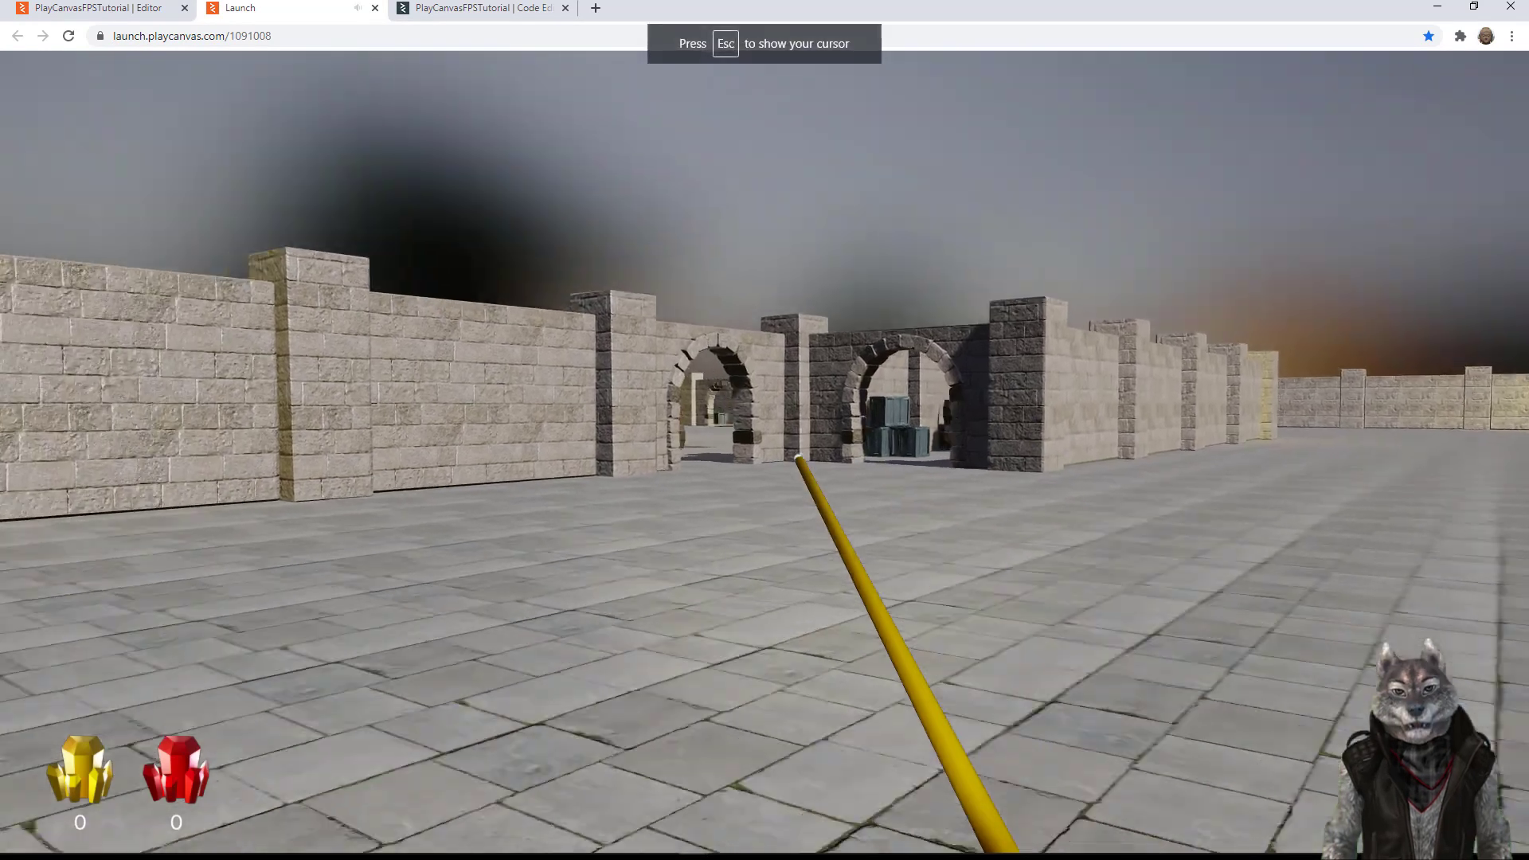
key("Escape")
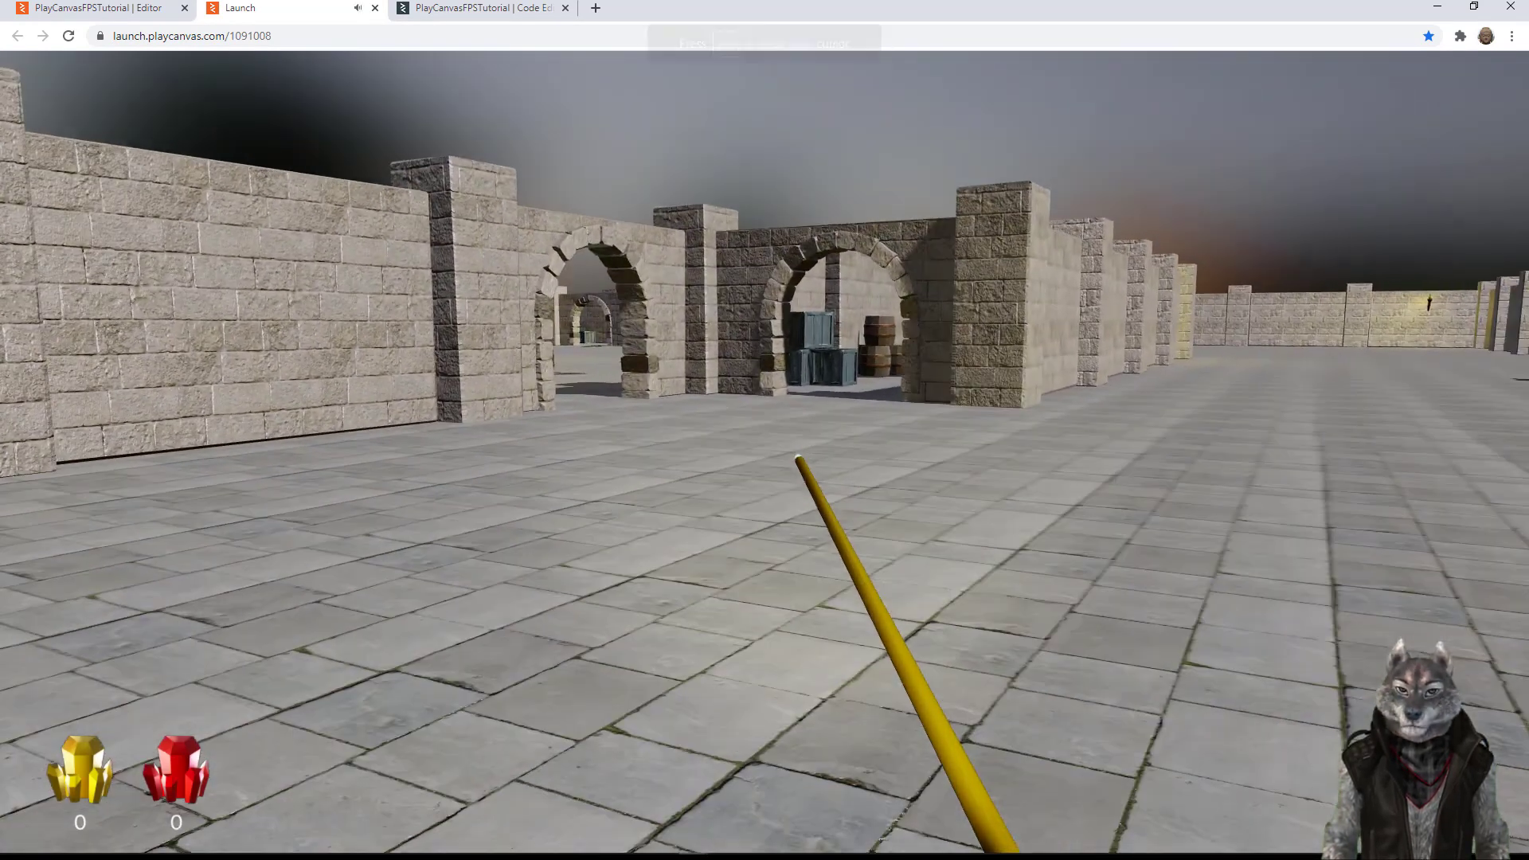
left_click(137, 10)
Step: Disable the directional Light entity at the root of the scene
left_click(420, 70)
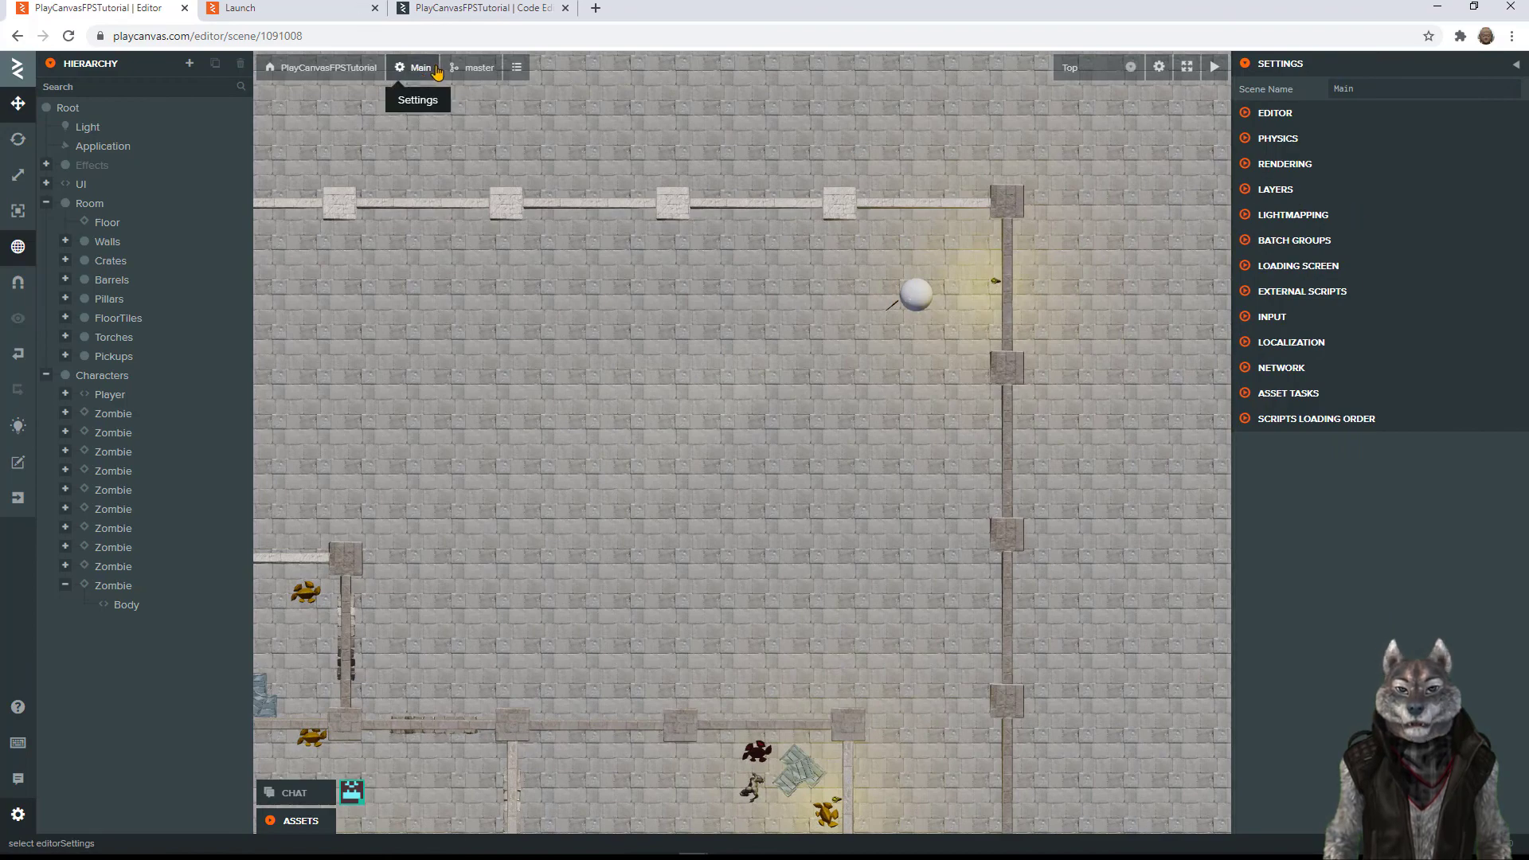
left_click(88, 130)
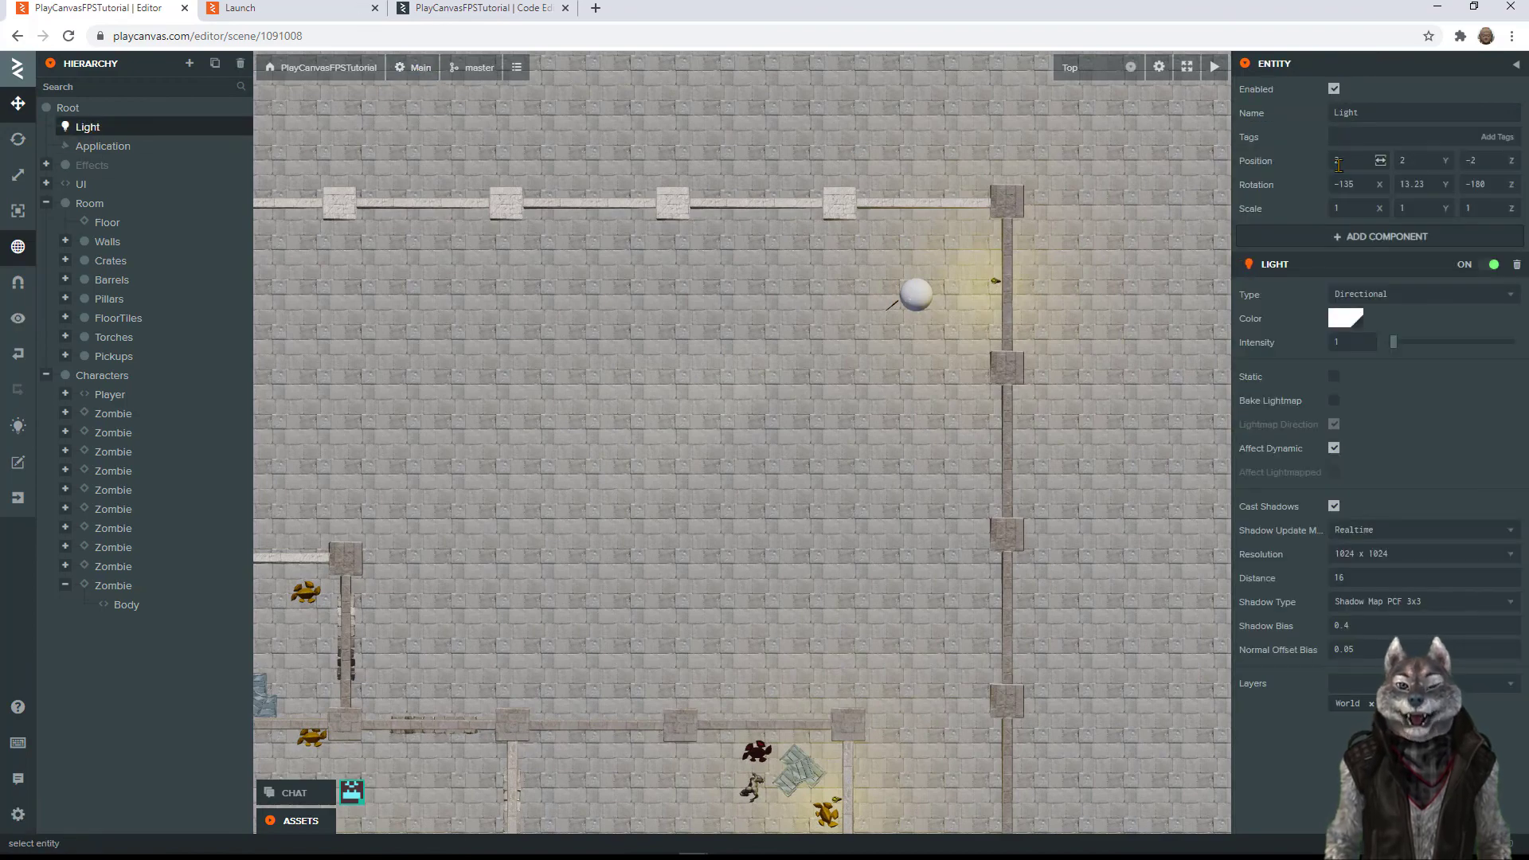
left_click(1335, 89)
Step: Reload the launched game and play through the darkened level, collecting crystals along the way
left_click(313, 10)
key("F5")
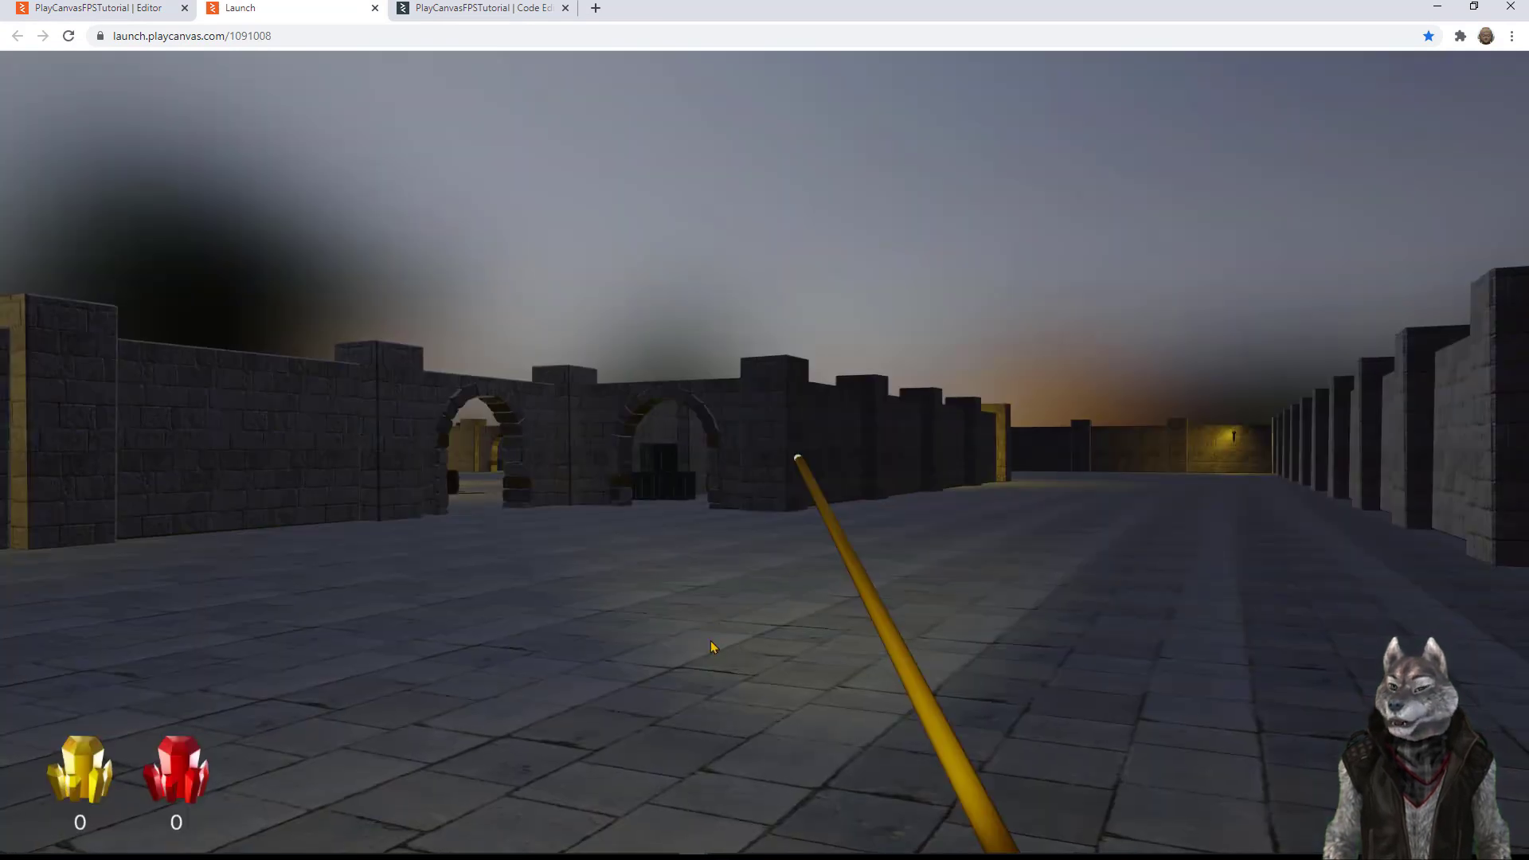
left_click(713, 647)
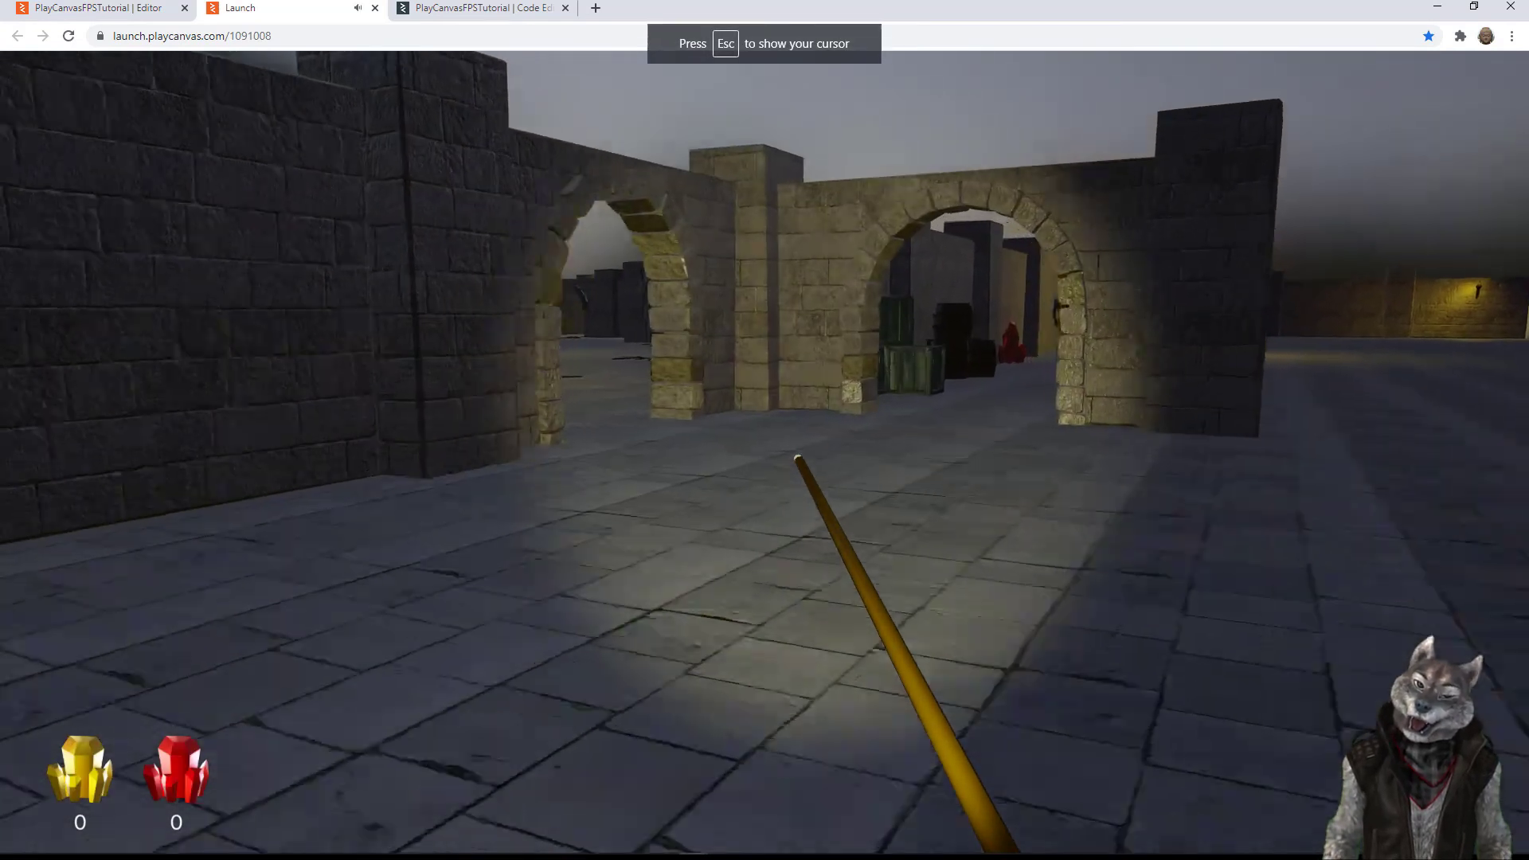
key("w")
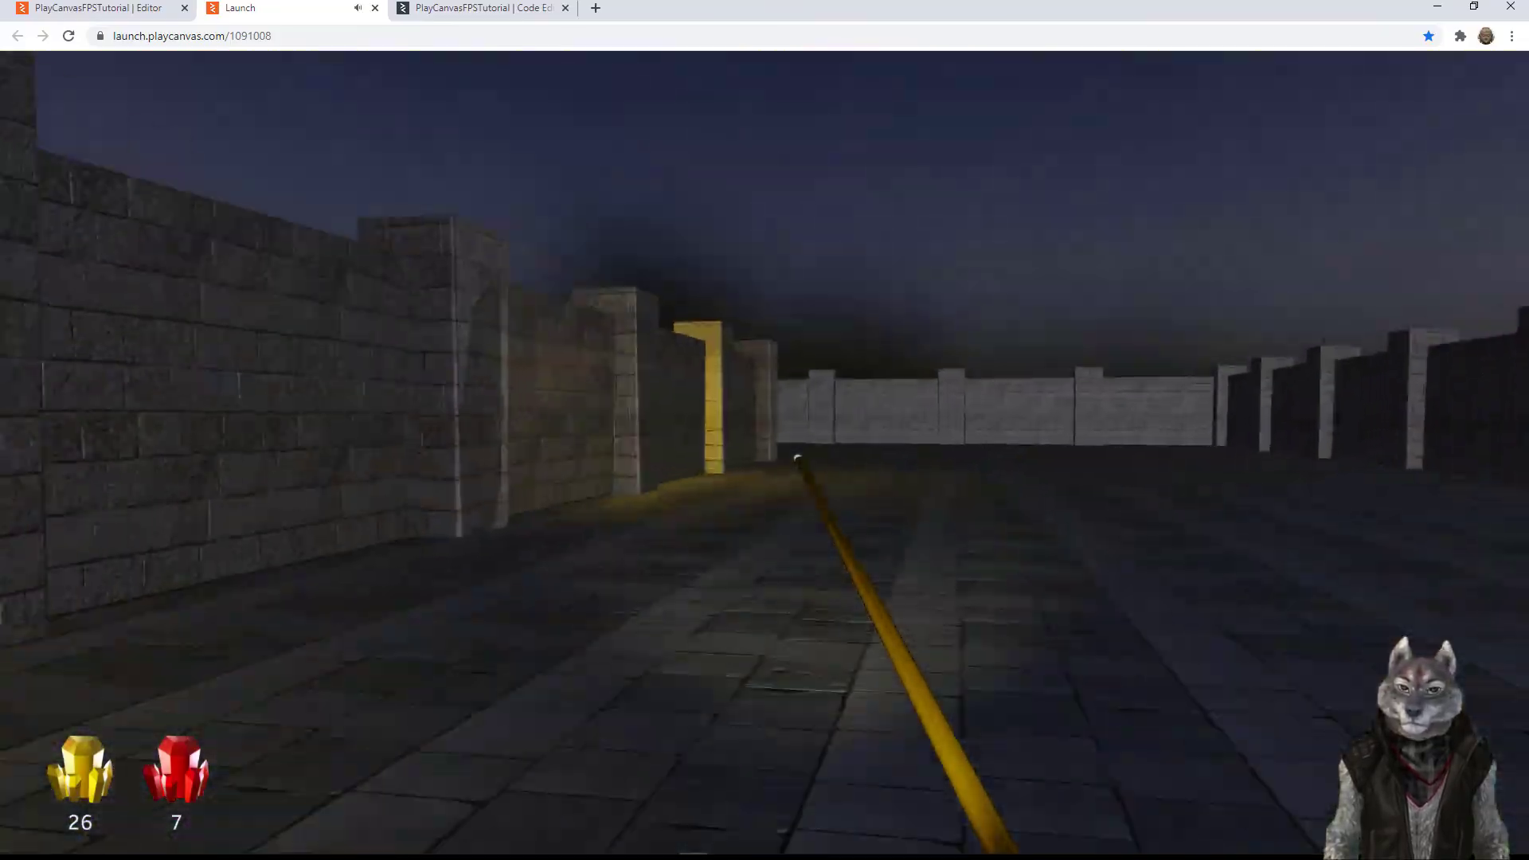
key("w")
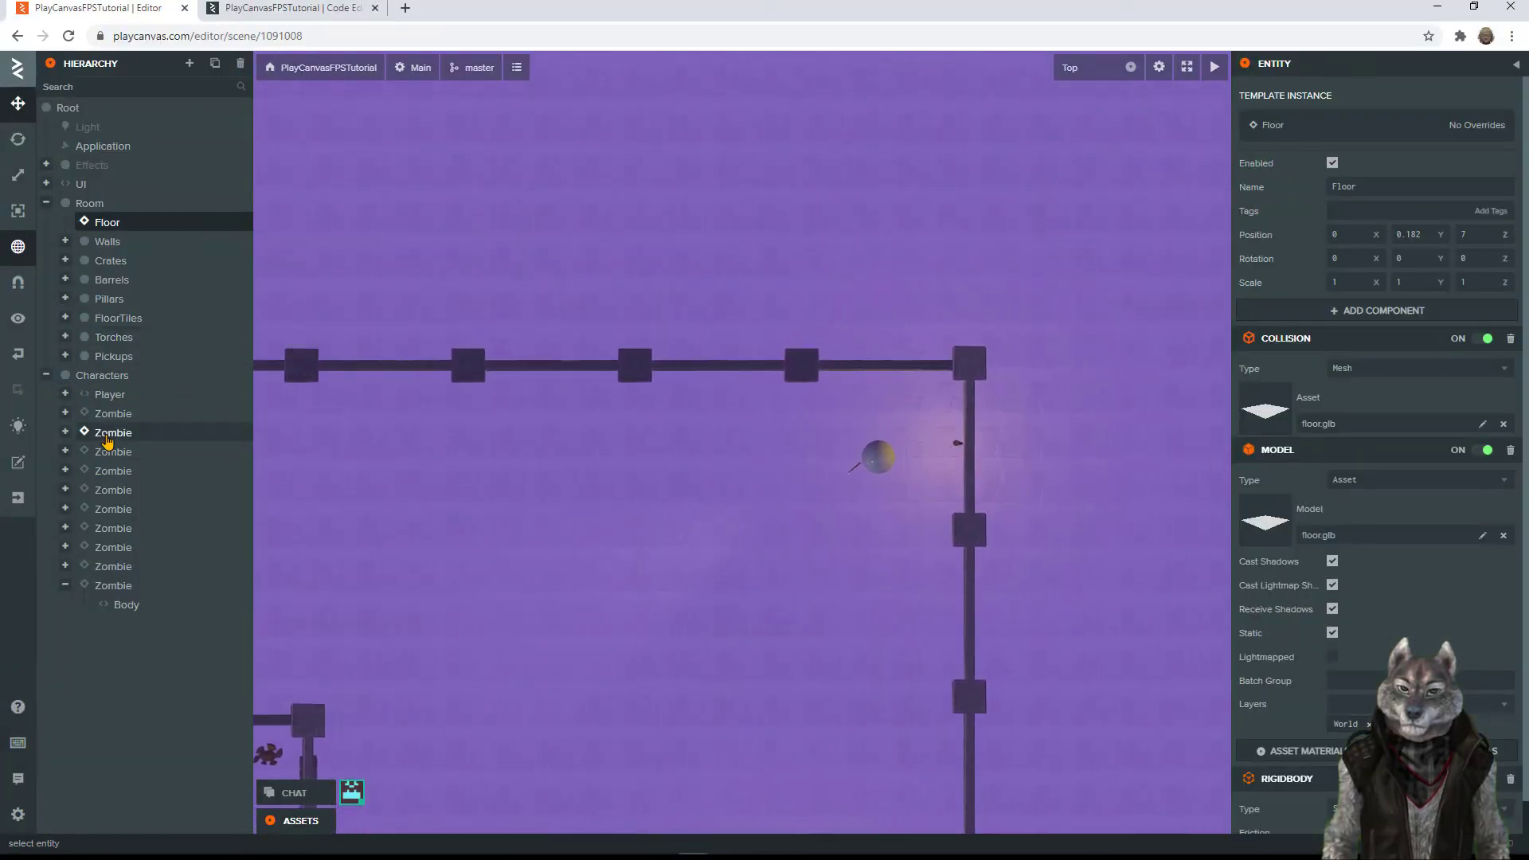
Step: Show the first zombie under Characters up close in the Perspective view to examine its appearance
left_click(112, 414)
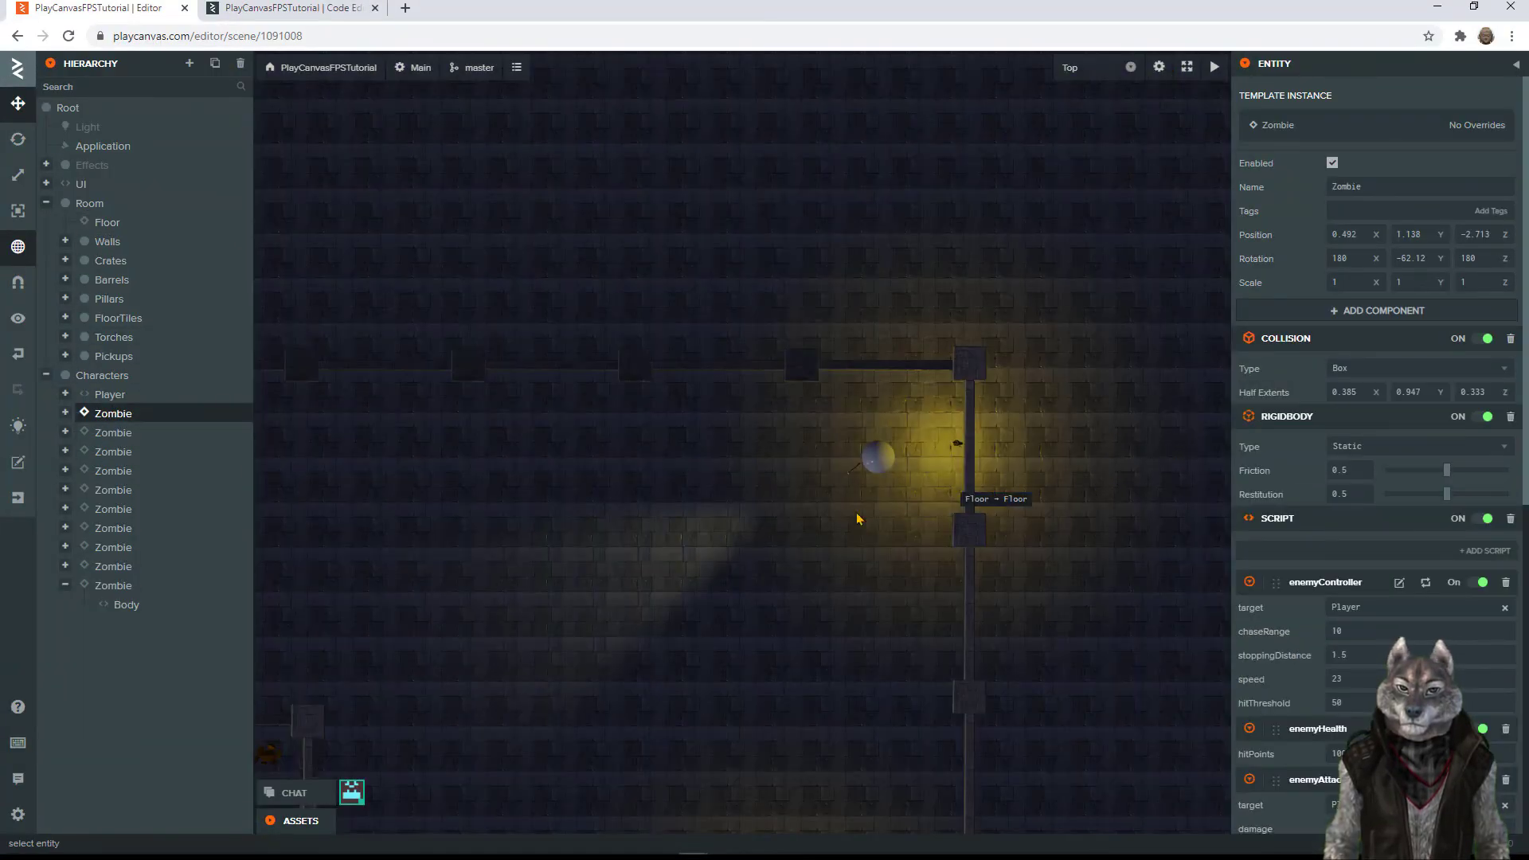
key("f")
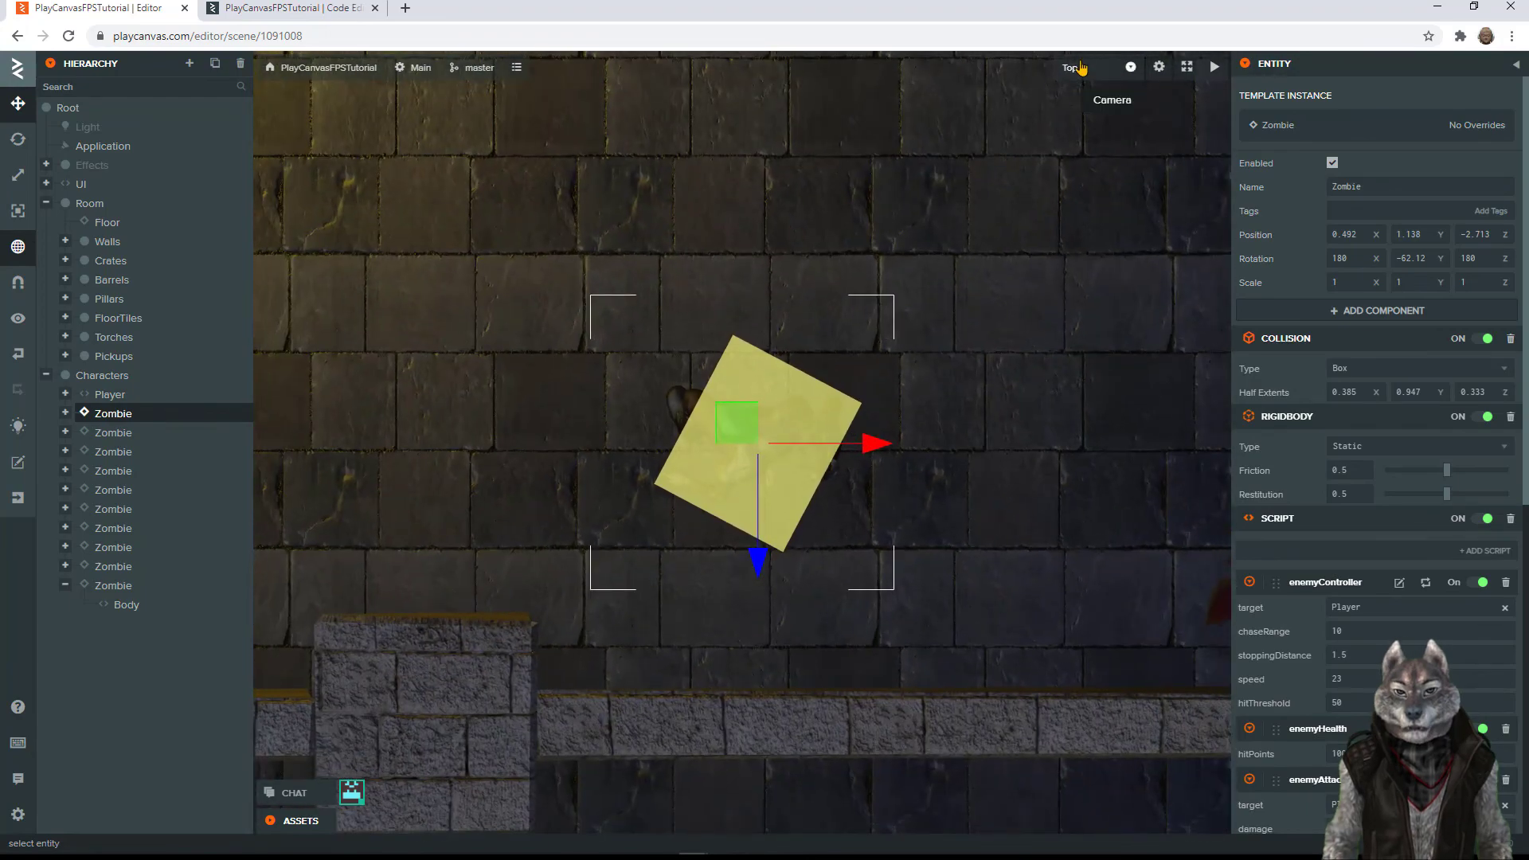
left_click(1081, 68)
left_click(1085, 64)
key("f")
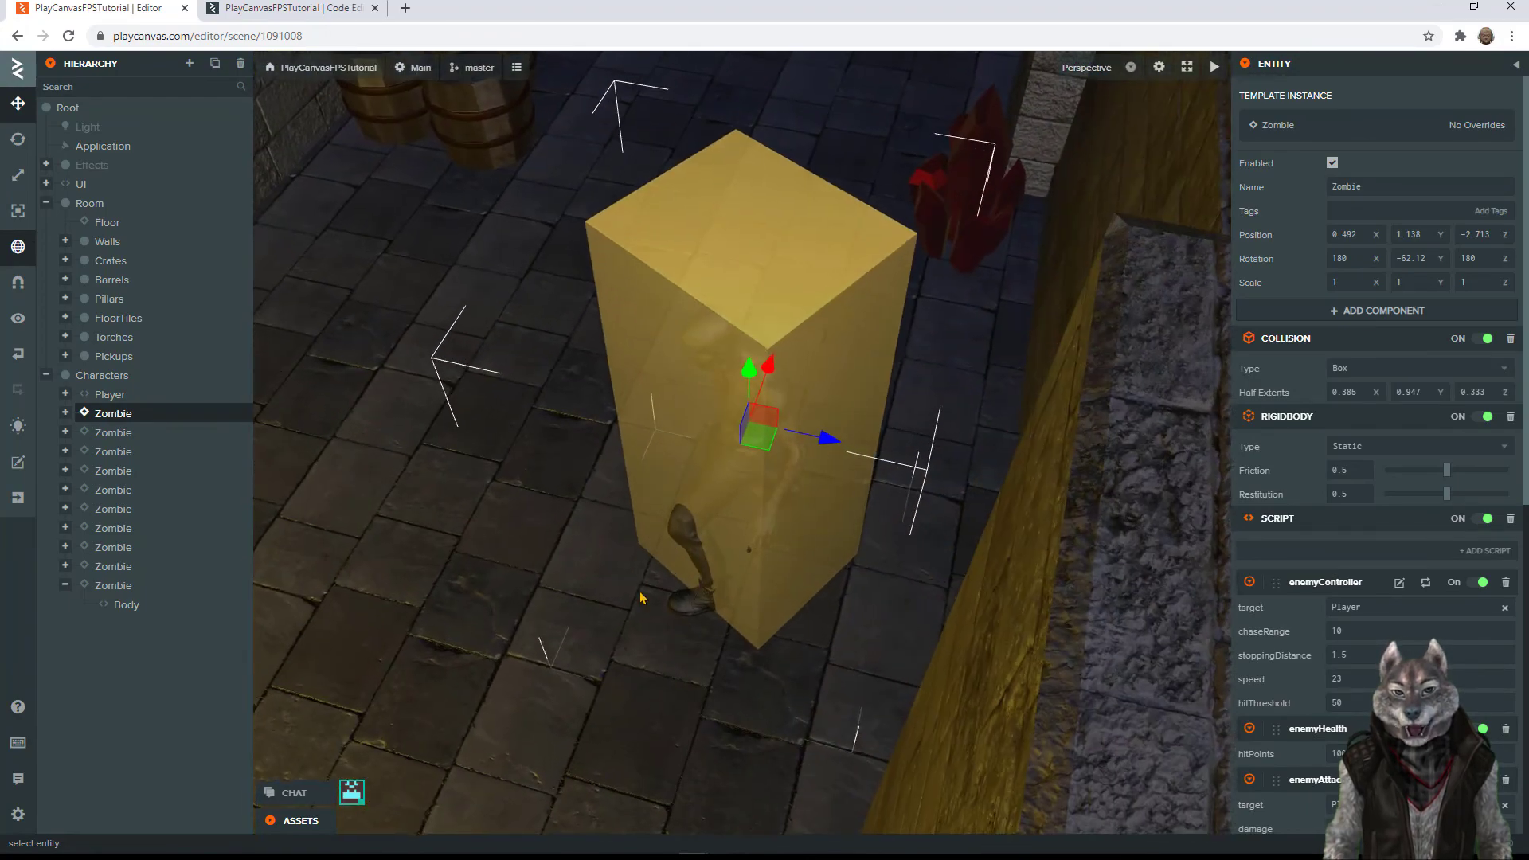
left_click_drag(641, 597, 870, 382)
left_click(564, 416)
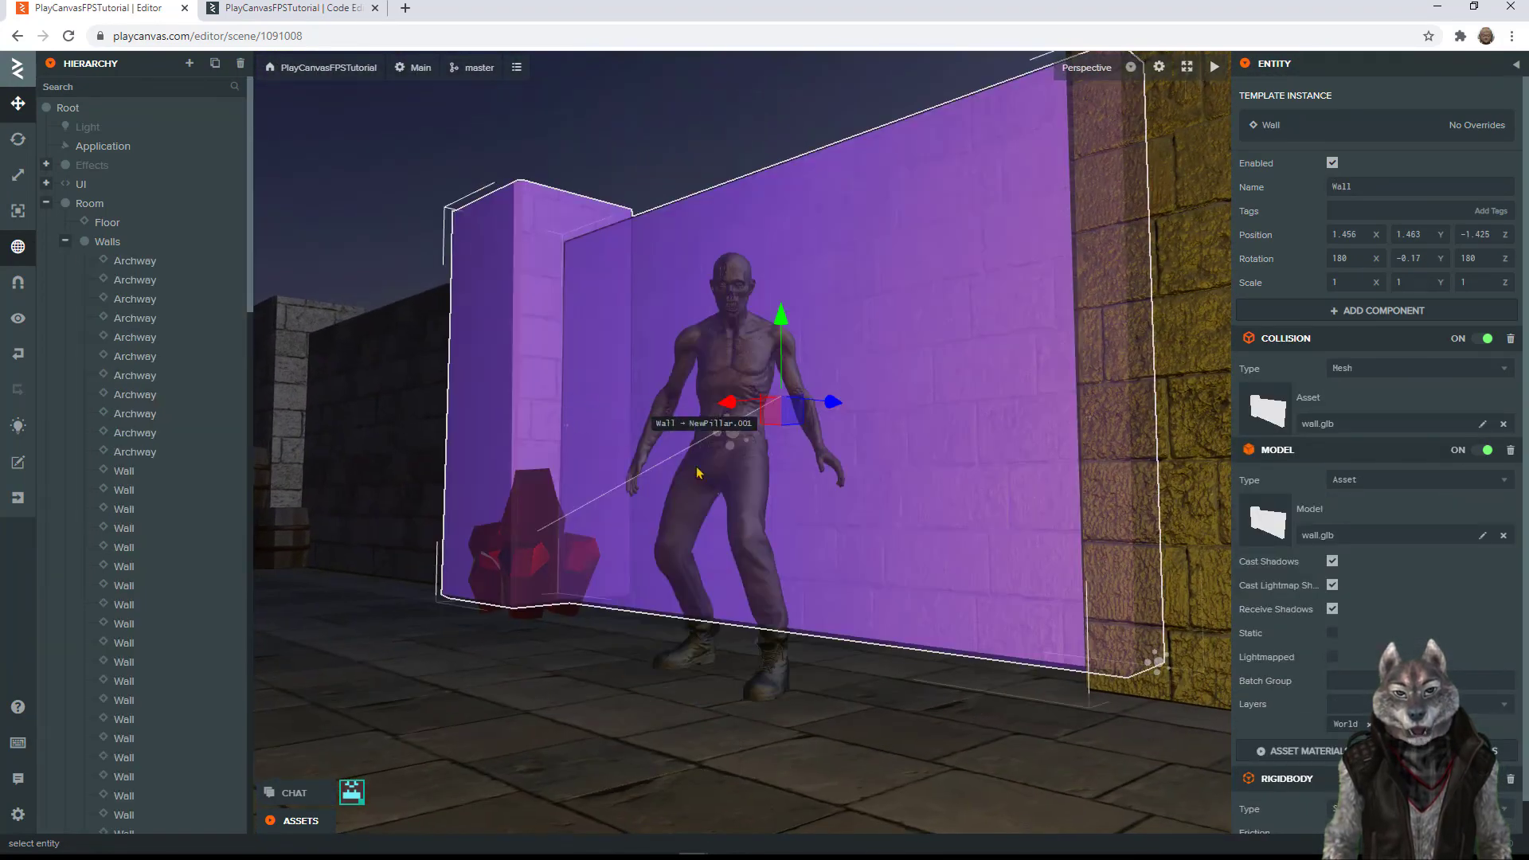
key("f")
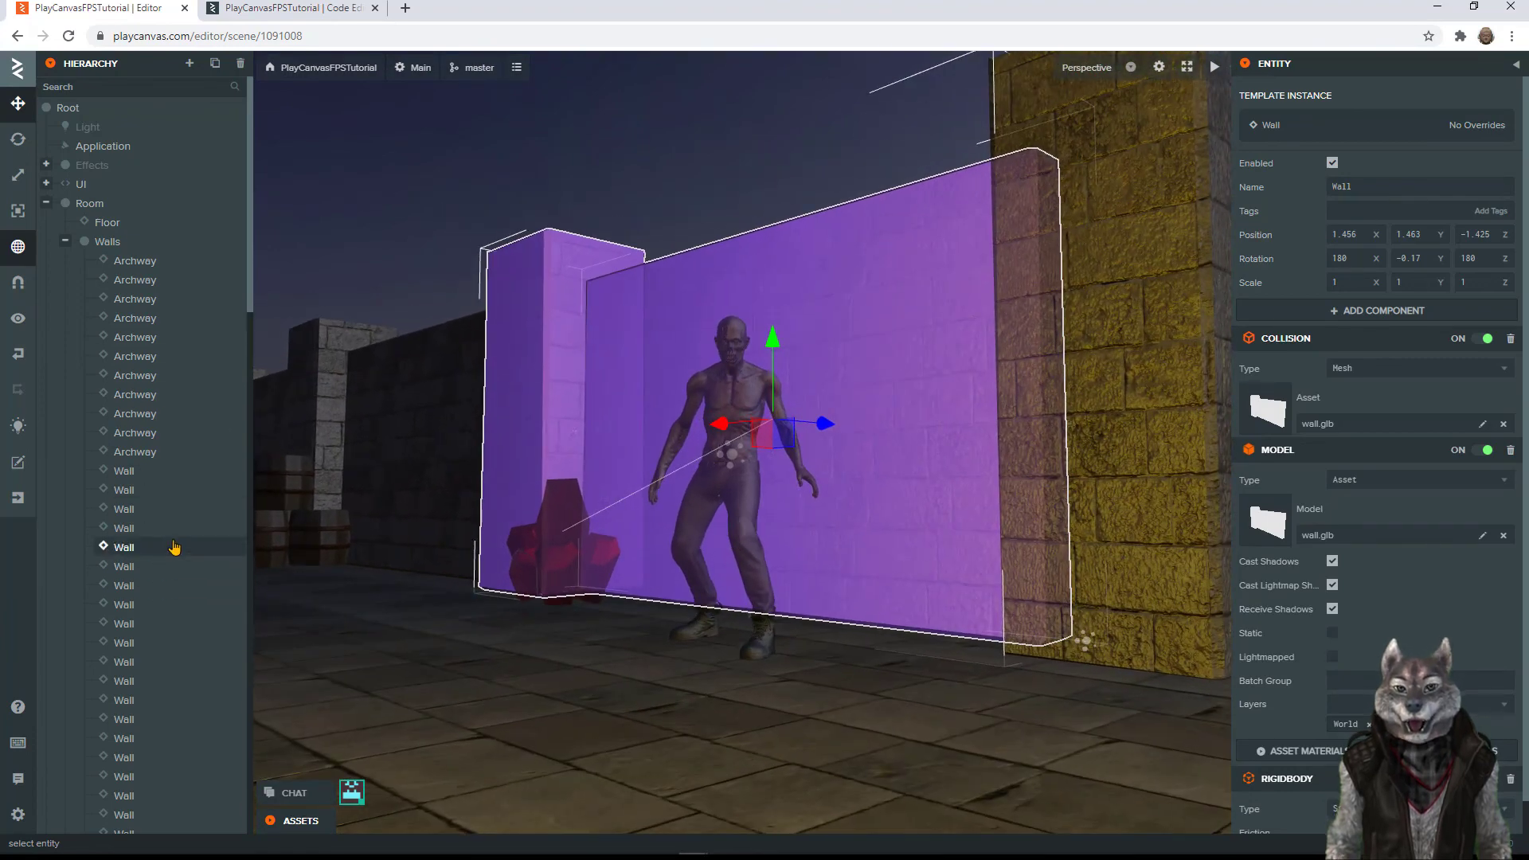
Step: Enable the directional Light entity at the root of the scene to illuminate the zombie
scroll(171, 513, "down", 5)
scroll(172, 488, "down", 12)
left_click(127, 804)
left_click(128, 820)
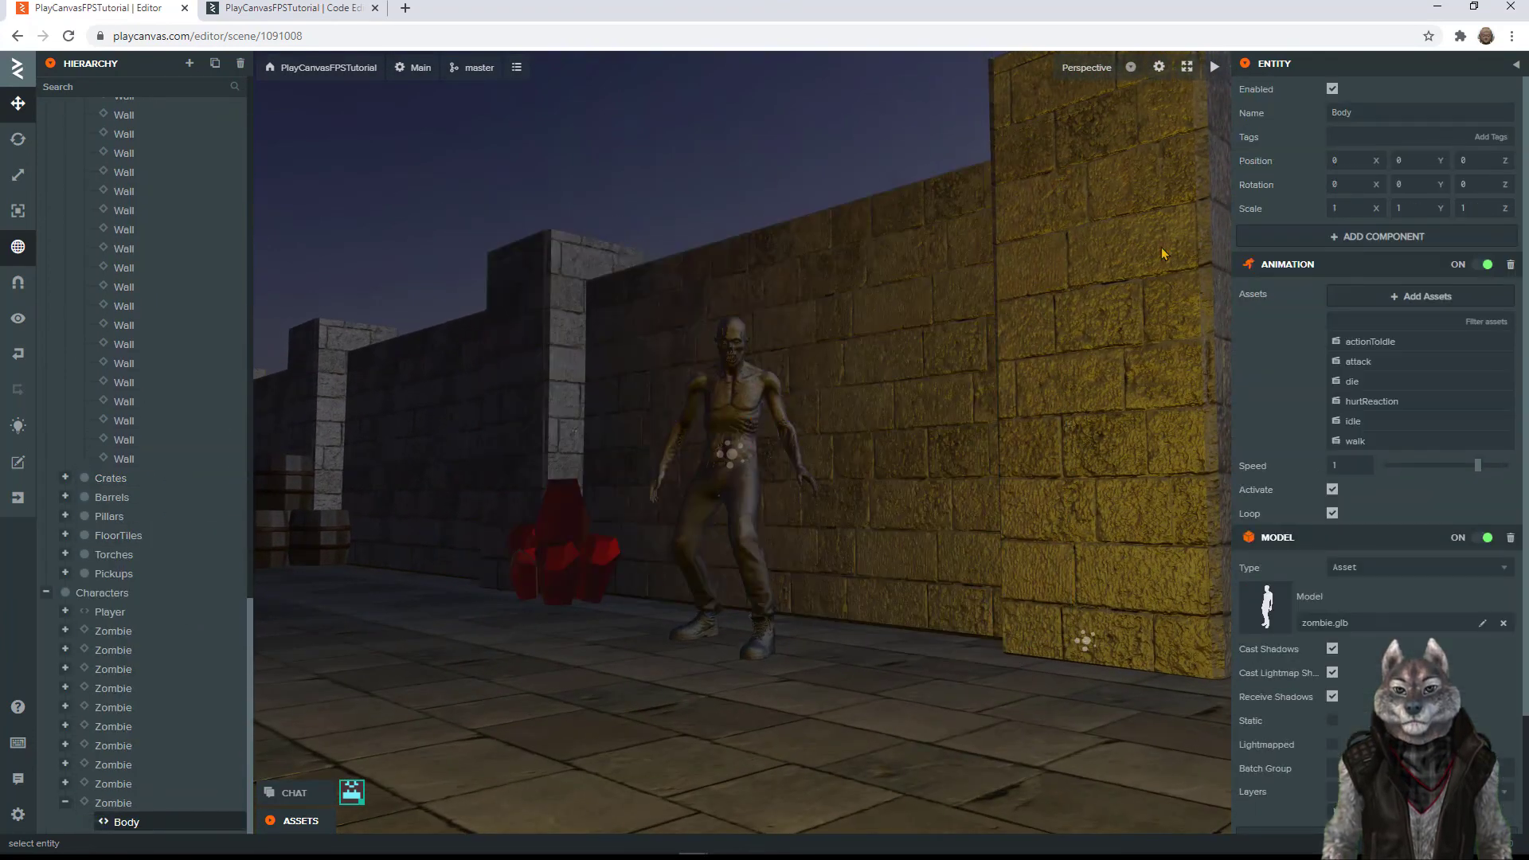
scroll(246, 404, "up", 10)
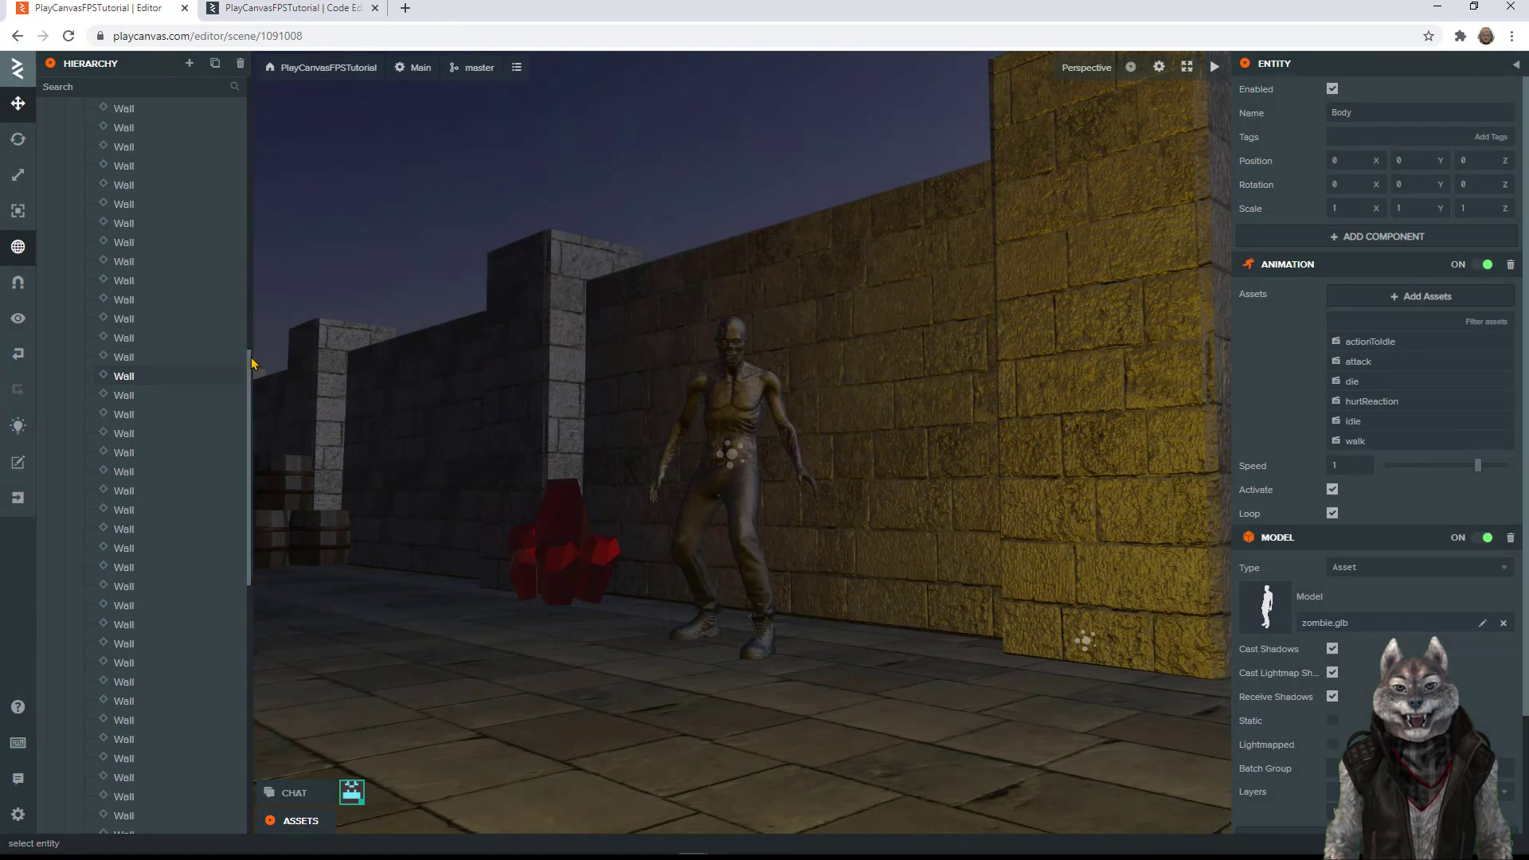
left_click_drag(248, 347, 253, 103)
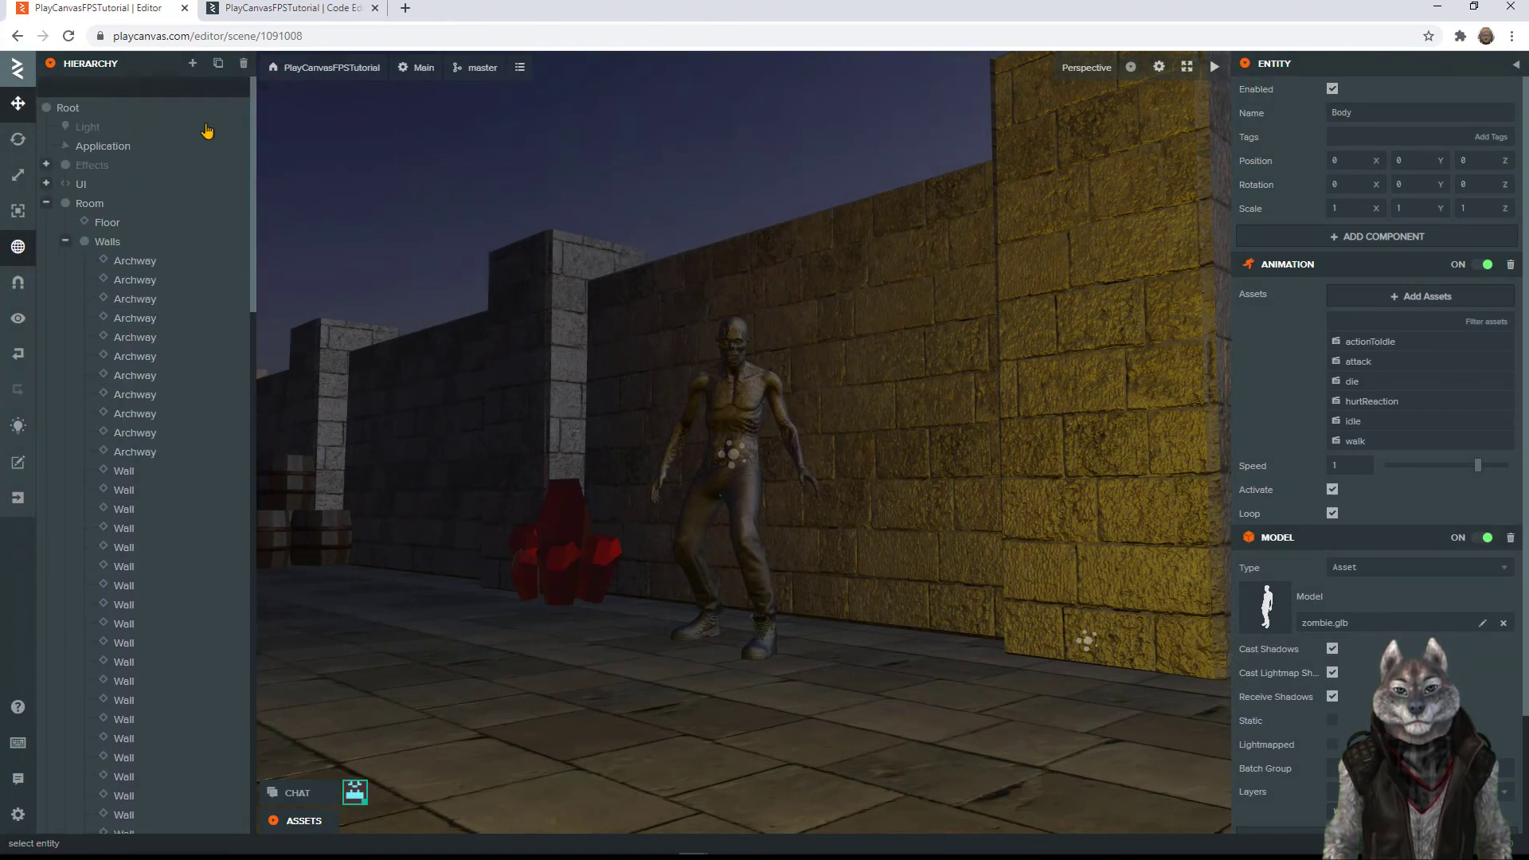
left_click(88, 126)
left_click(1333, 90)
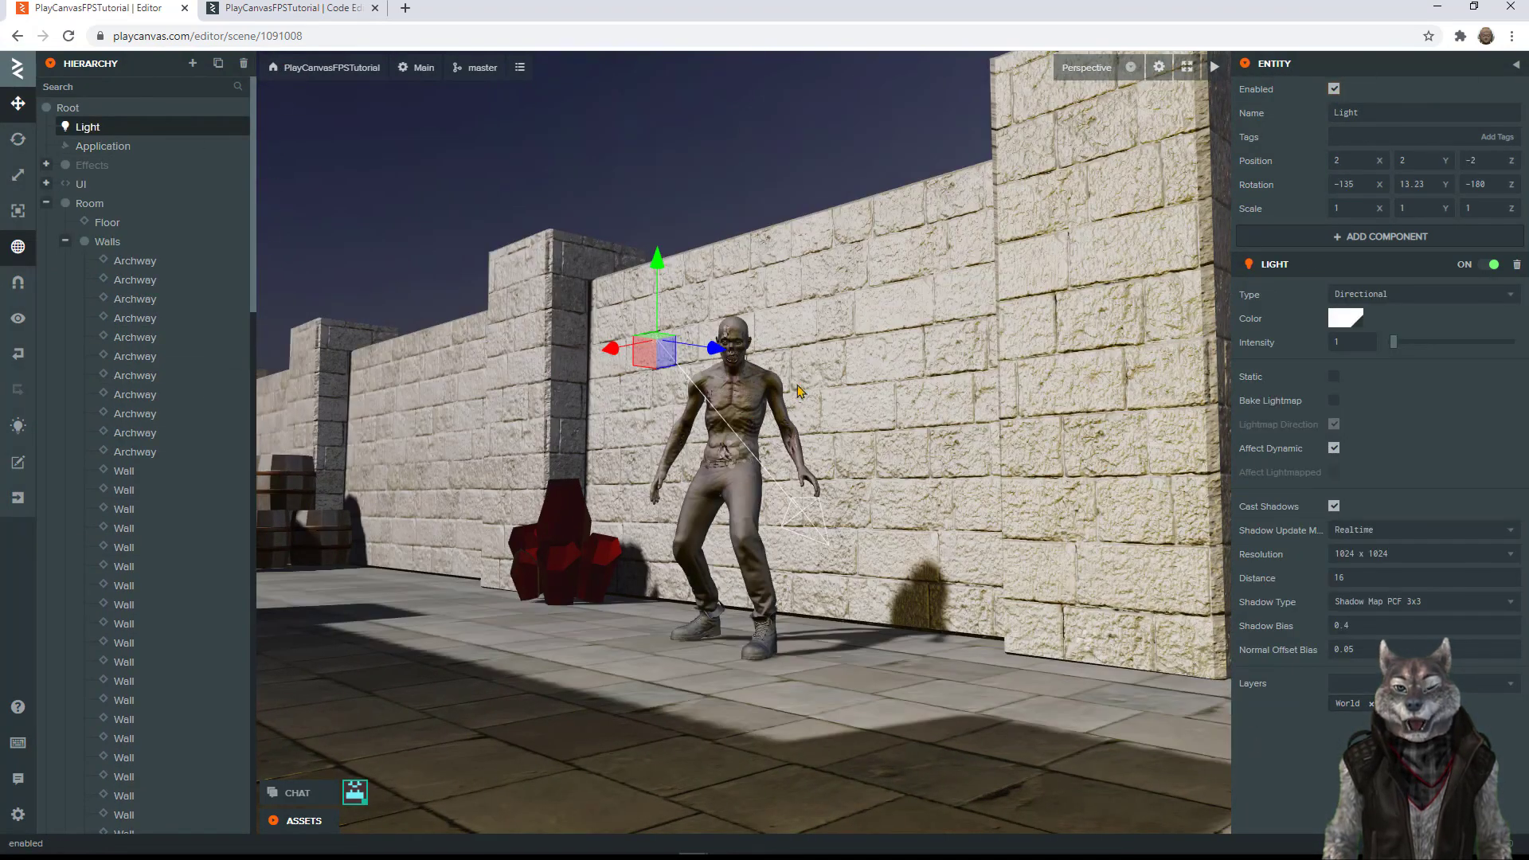
Step: Open the Ch10_body material from the Body model of the first zombie under Characters
left_click(722, 407)
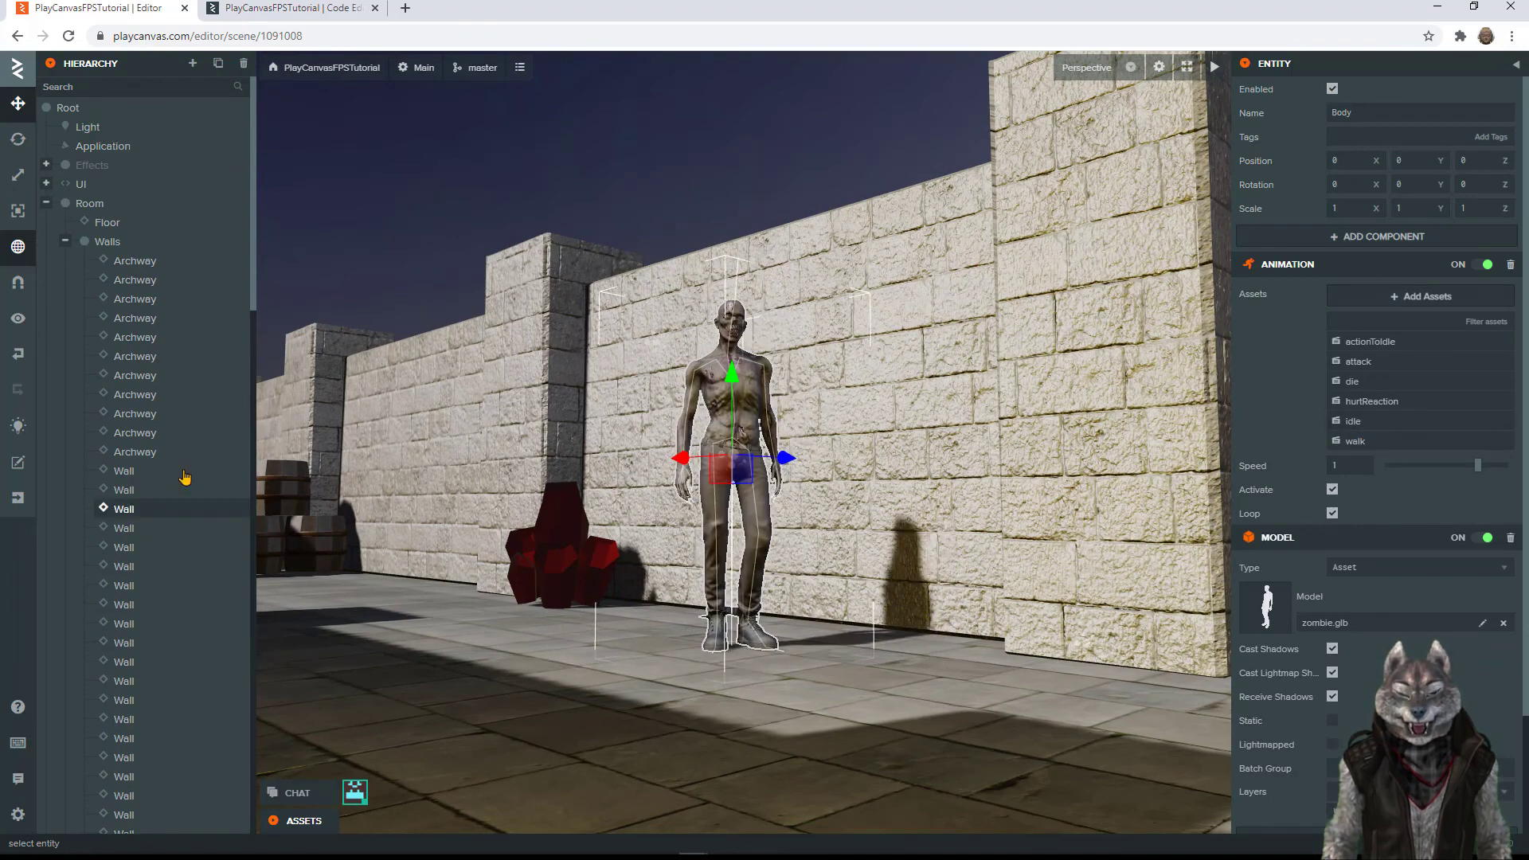
scroll(192, 463, "down", 8)
scroll(195, 458, "down", 6)
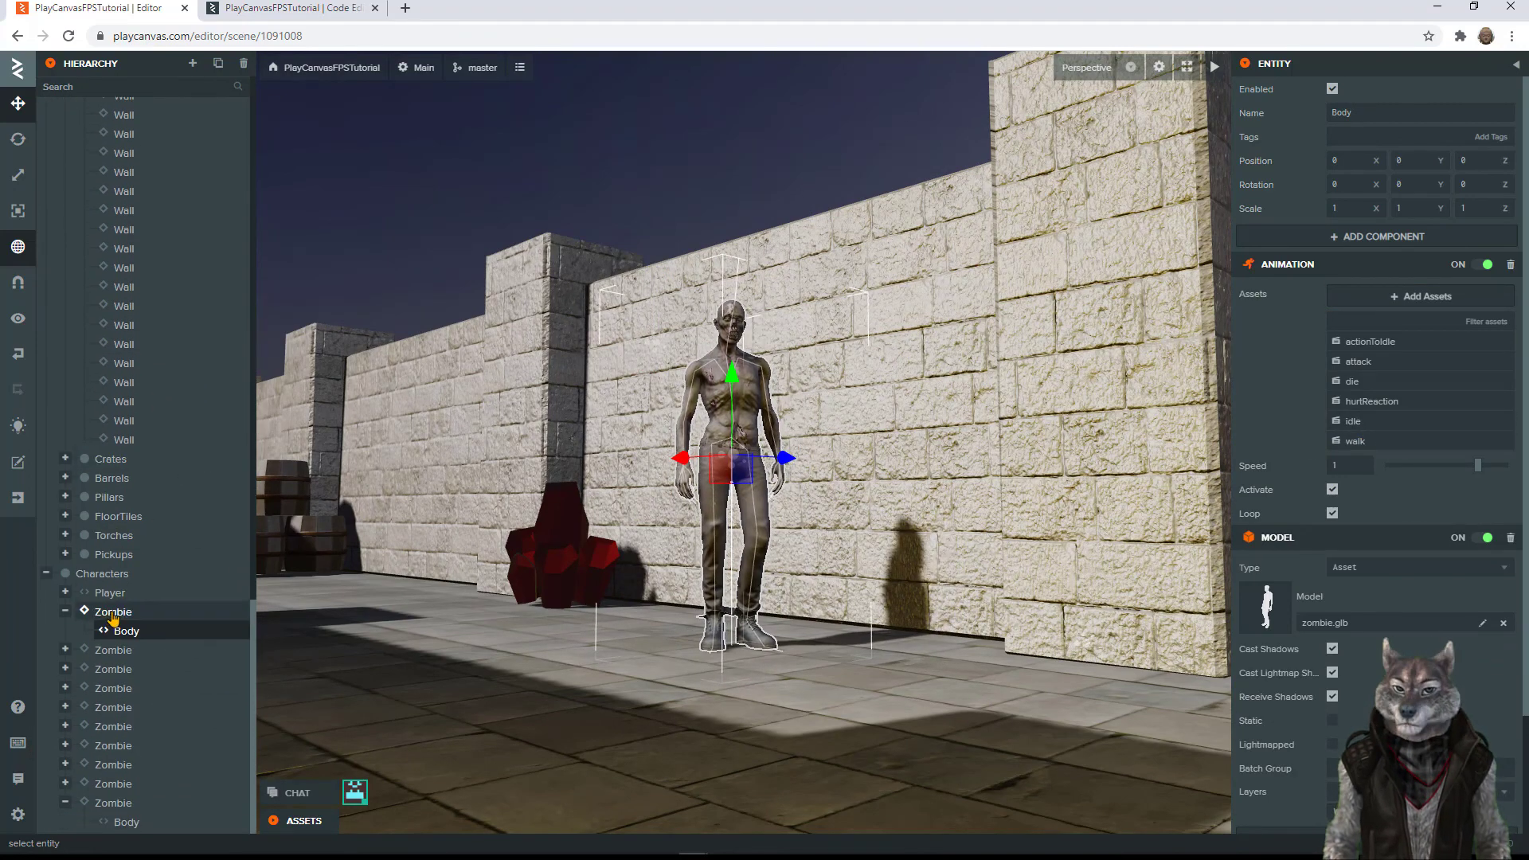
left_click(113, 613)
left_click(124, 633)
scroll(1388, 288, "down", 2)
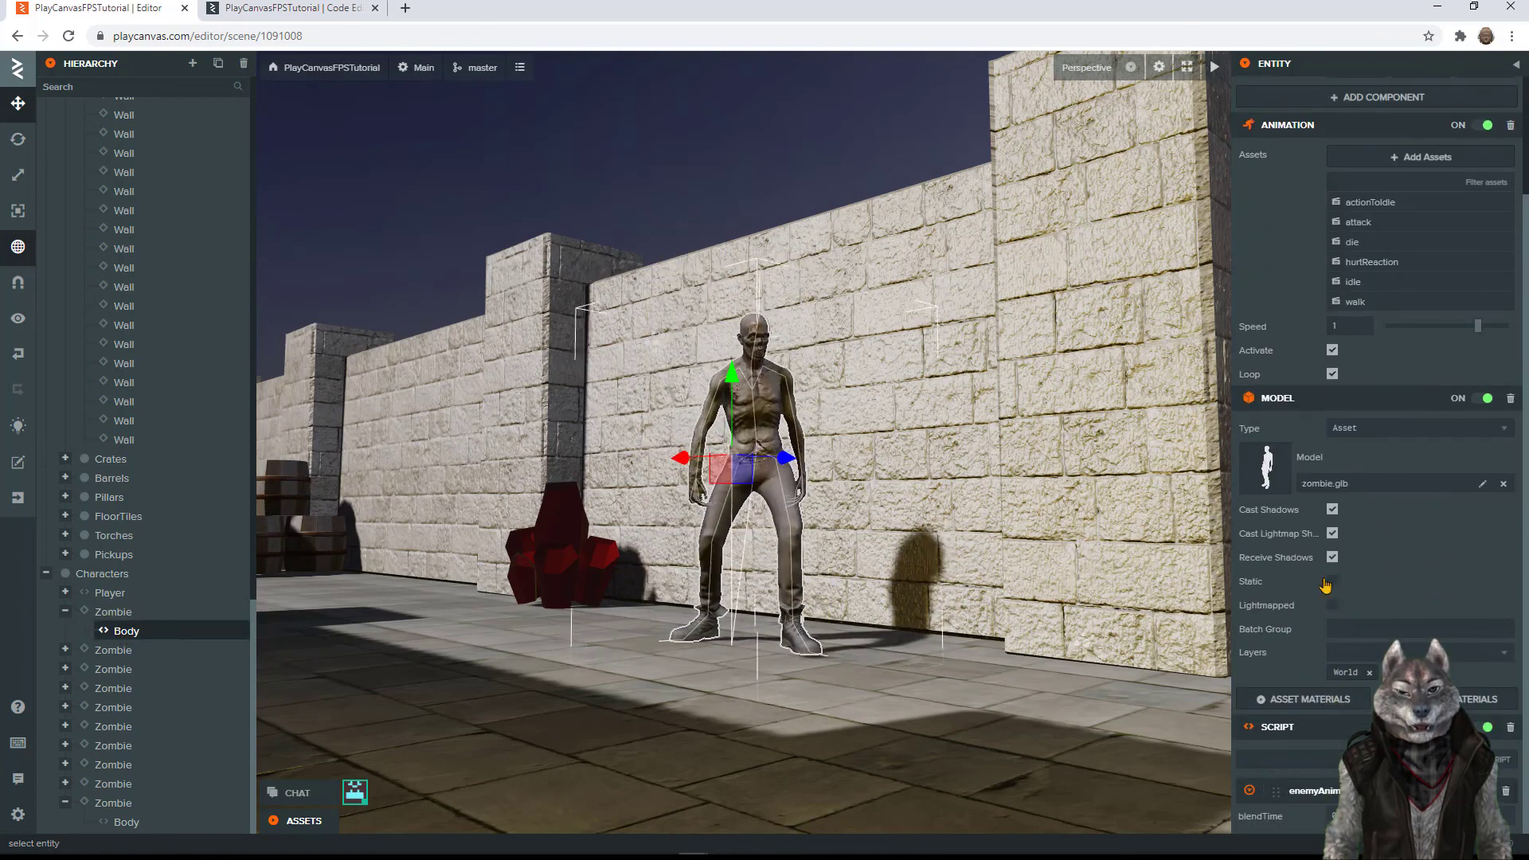
left_click(1311, 701)
left_click(1267, 543)
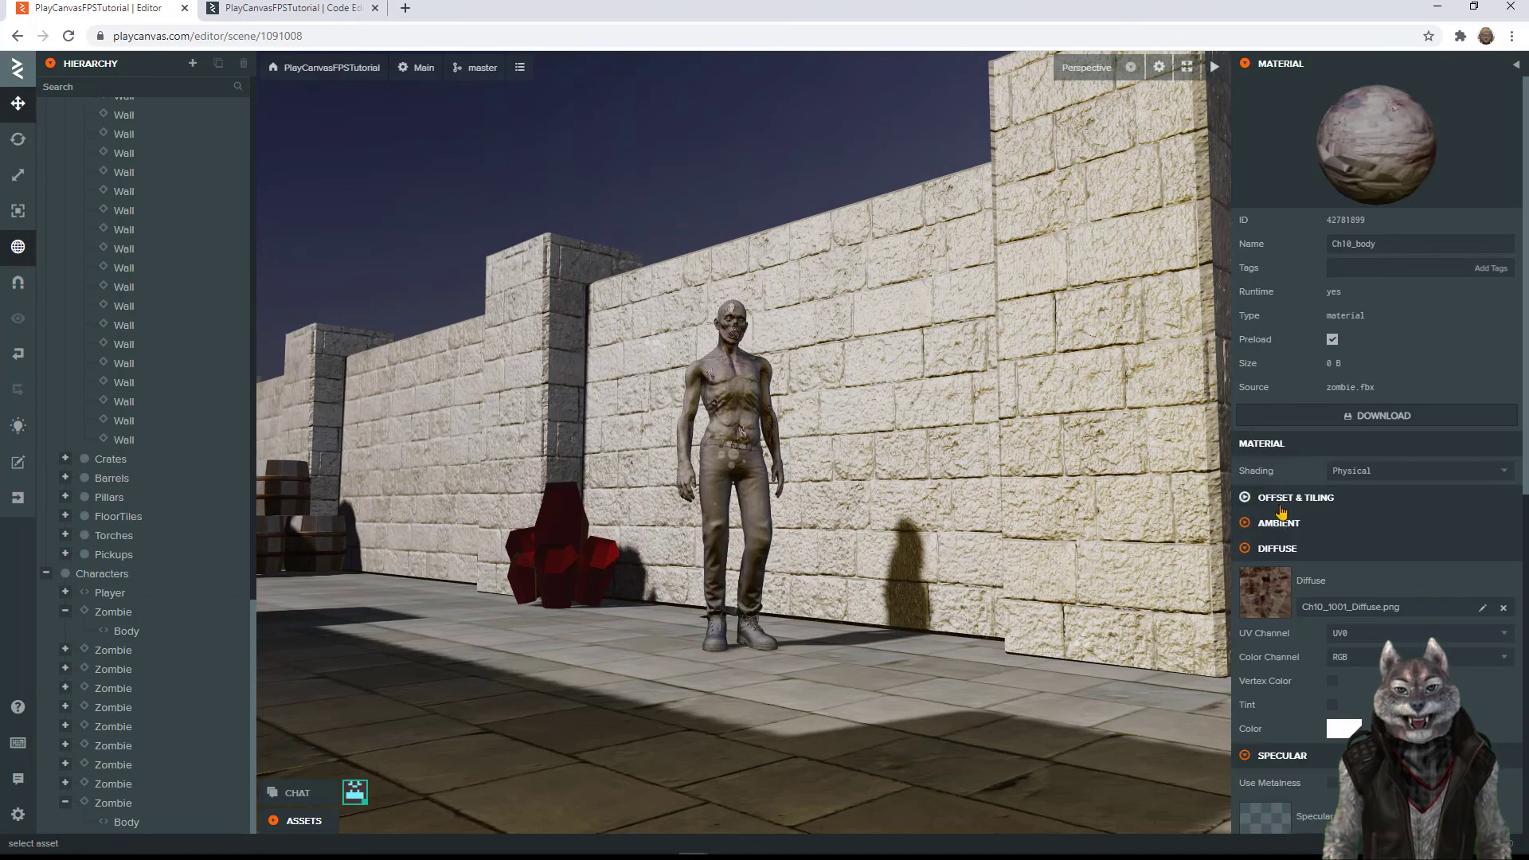
Step: Turn on Use Metalness for the Ch10_body material and set its Metalness to about 0.497
scroll(1325, 510, "down", 5)
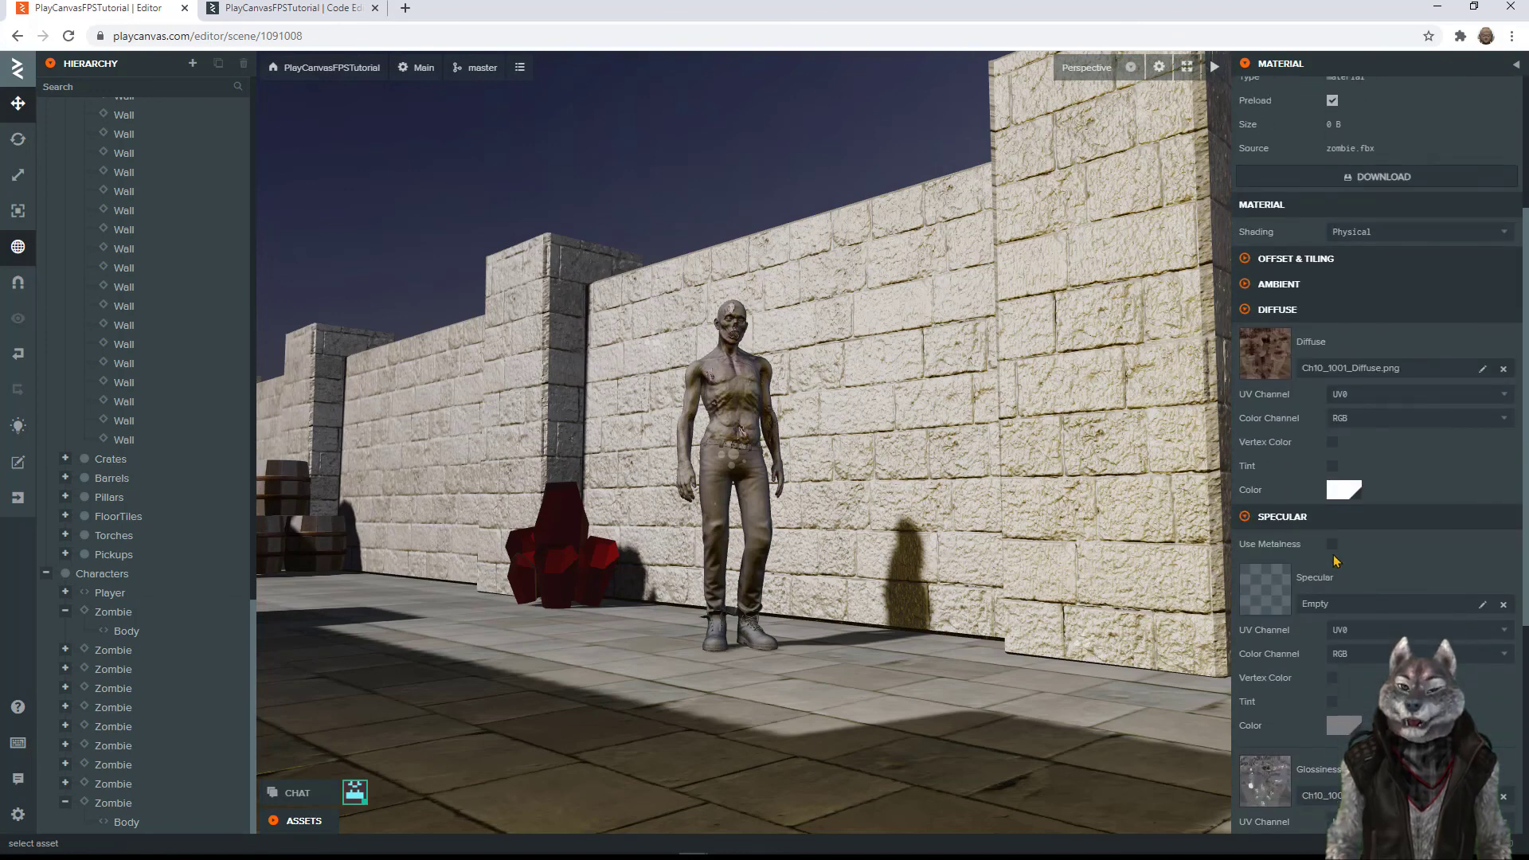
left_click(1332, 545)
scroll(1338, 601, "down", 3)
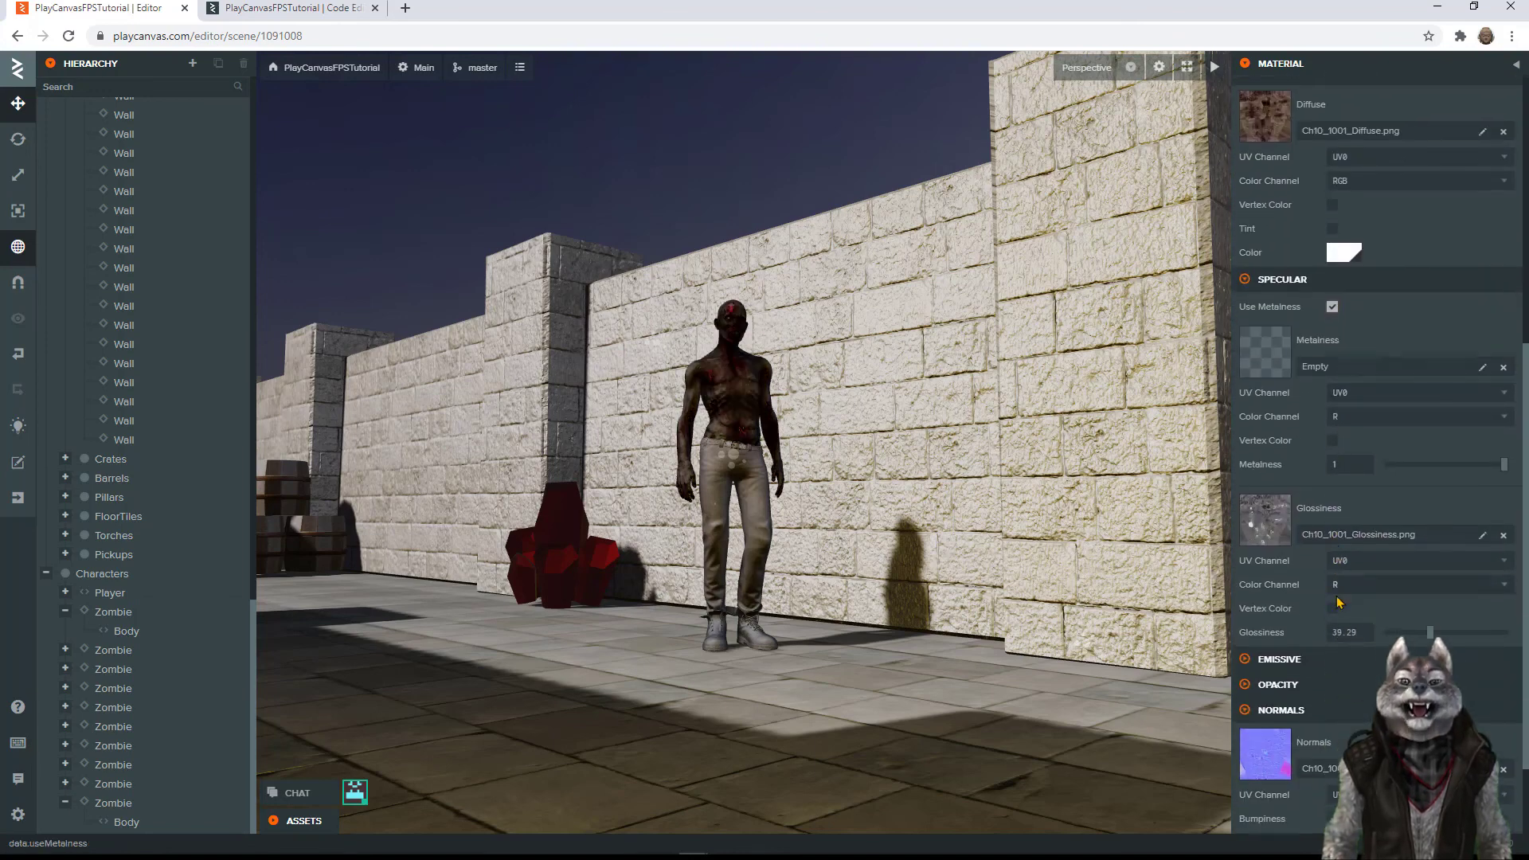
left_click_drag(1504, 464, 1447, 465)
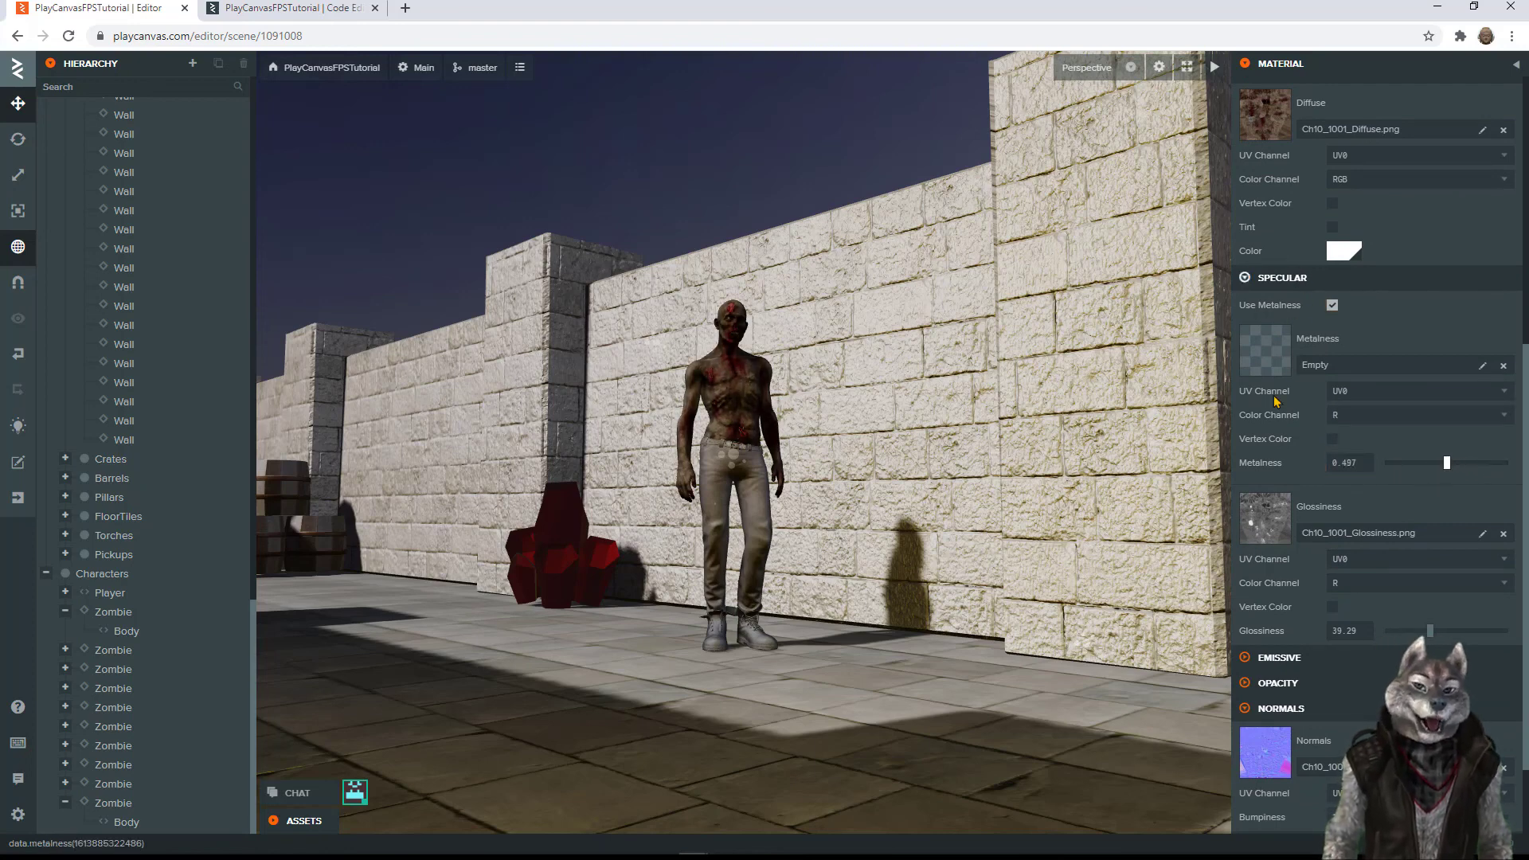
Step: Open the Ch10_body1 material from the asset materials of the same zombie's Body model
left_click(131, 613)
scroll(1339, 627, "up", 6)
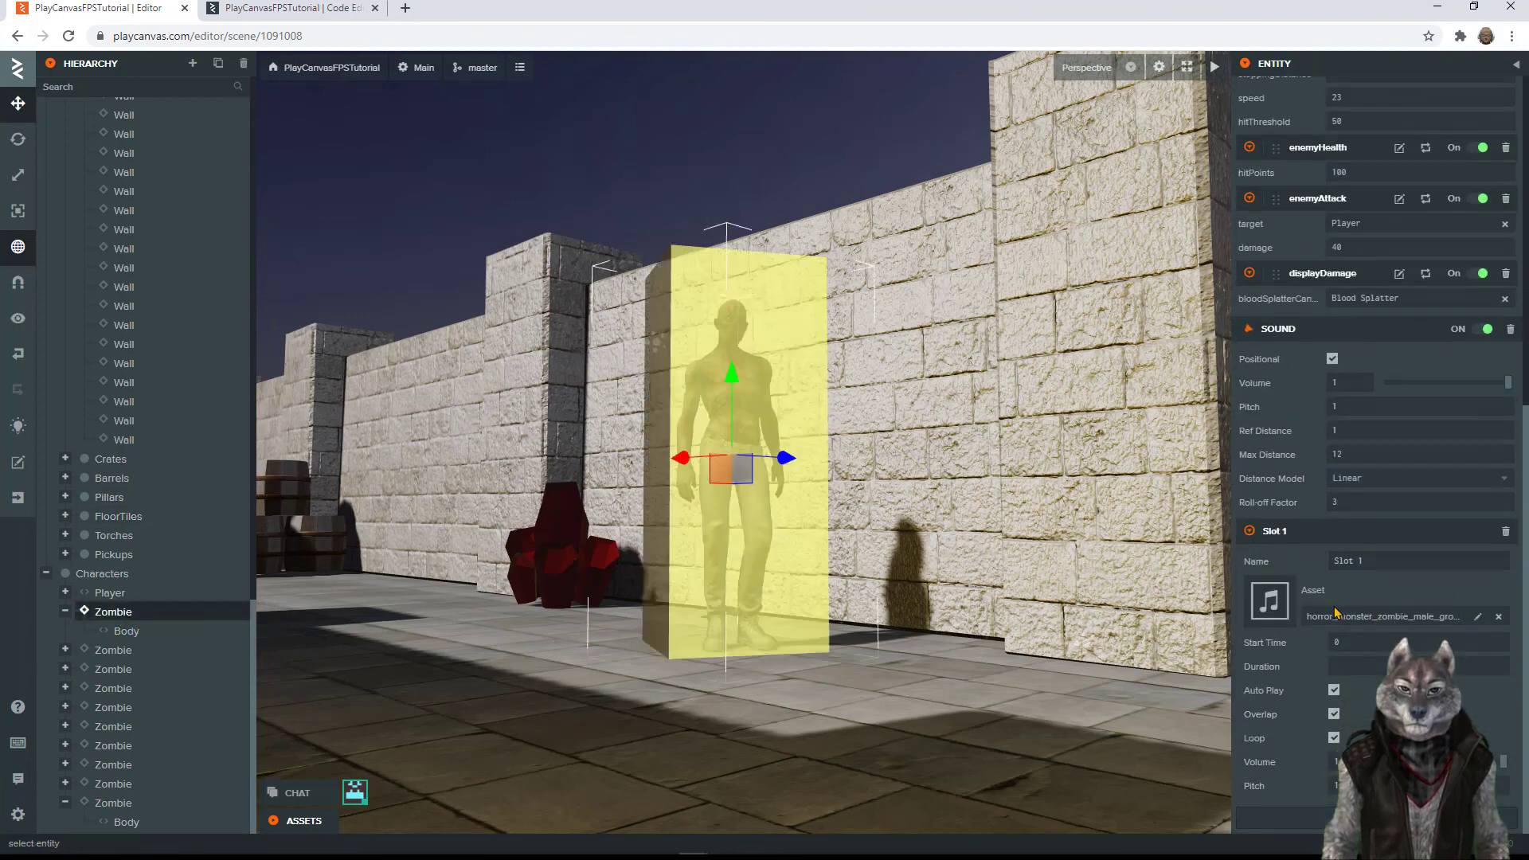
left_click(132, 631)
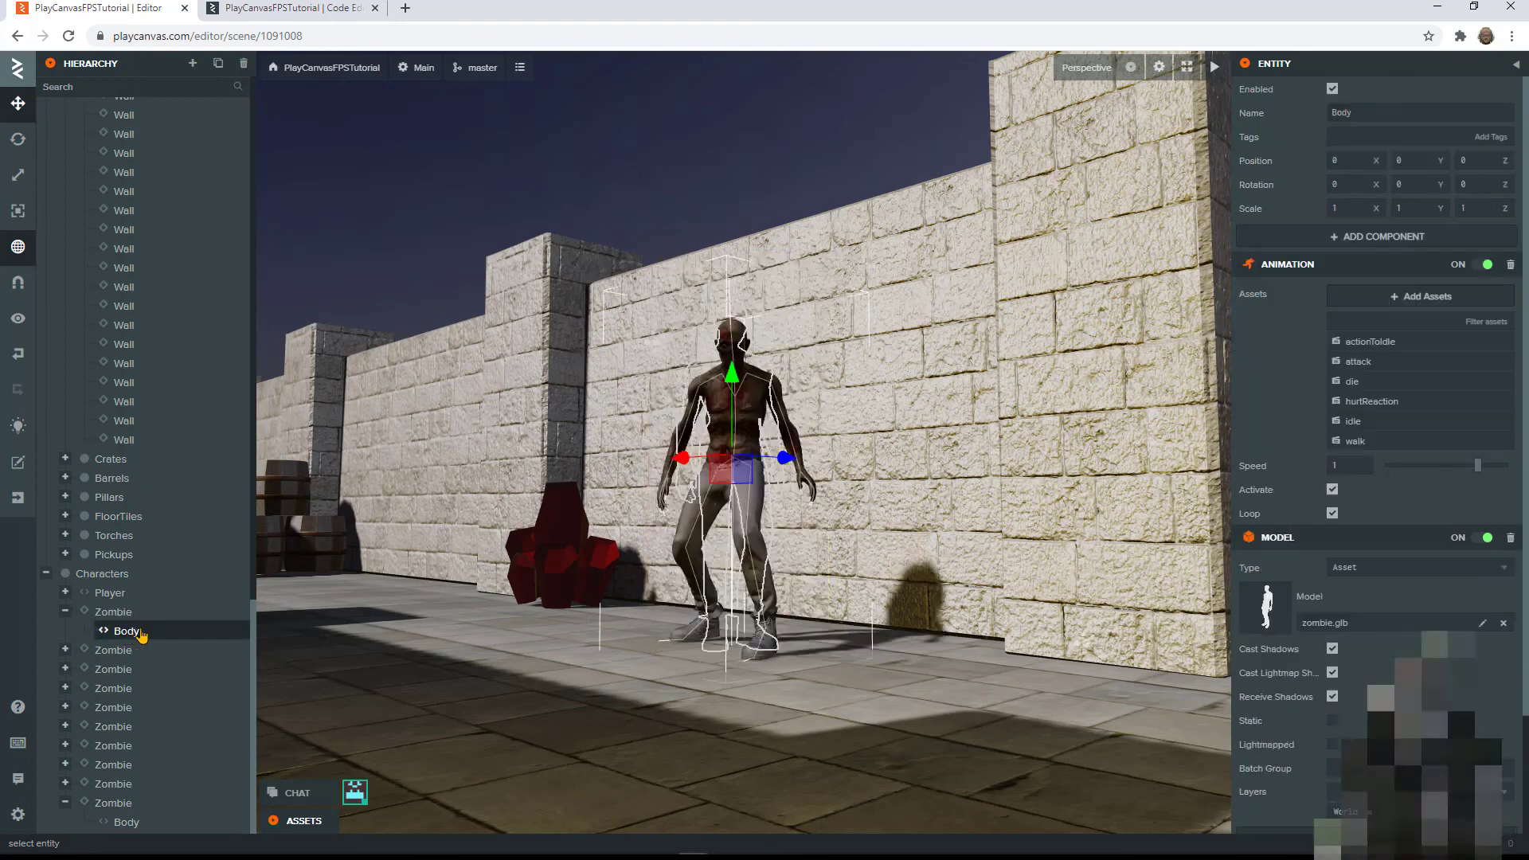
scroll(1364, 501, "down", 2)
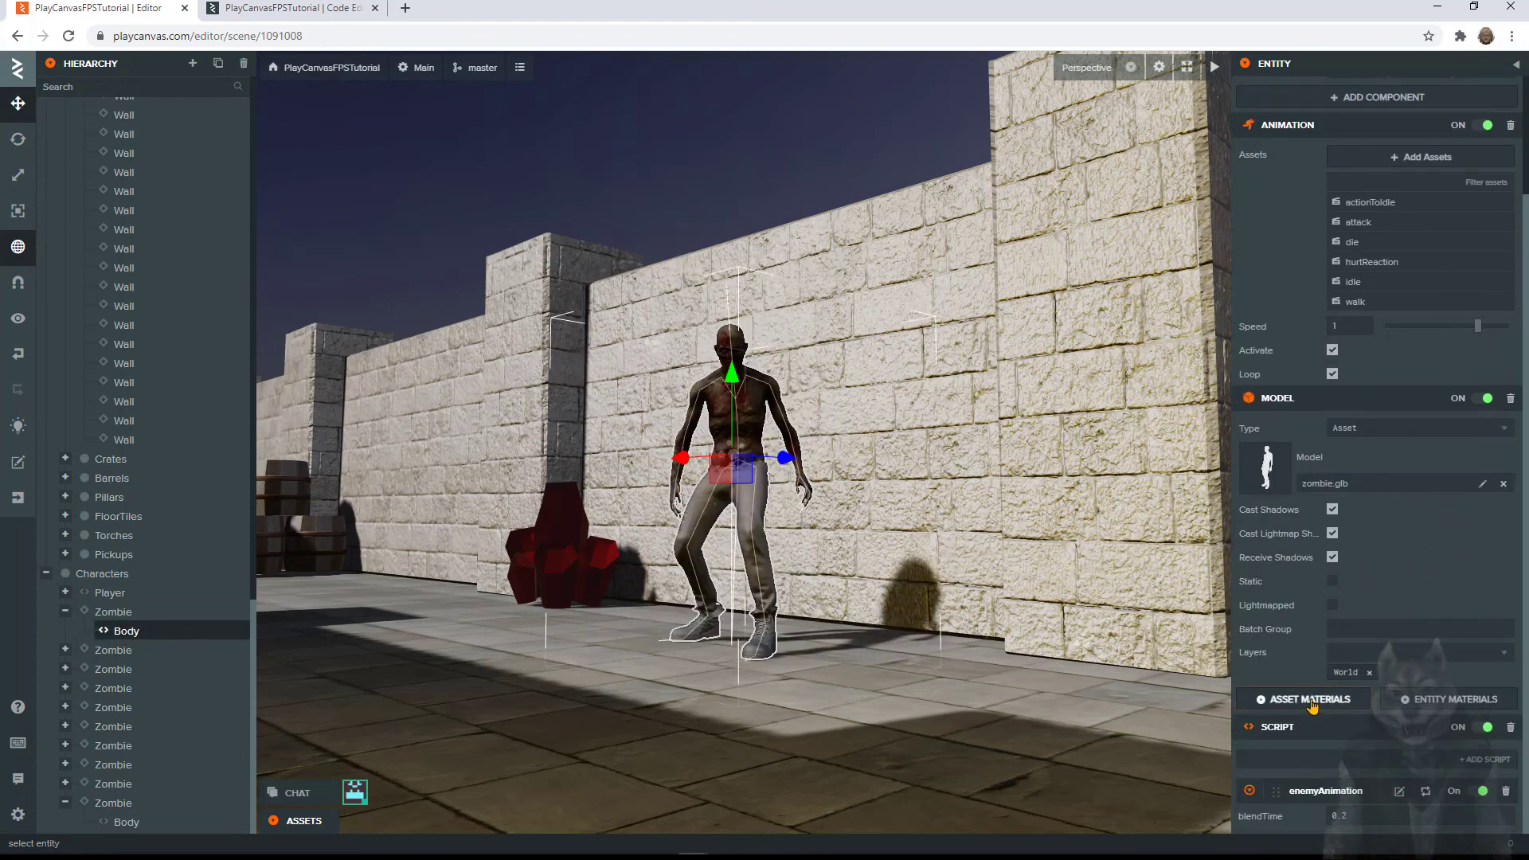
left_click(1347, 483)
left_click(1274, 605)
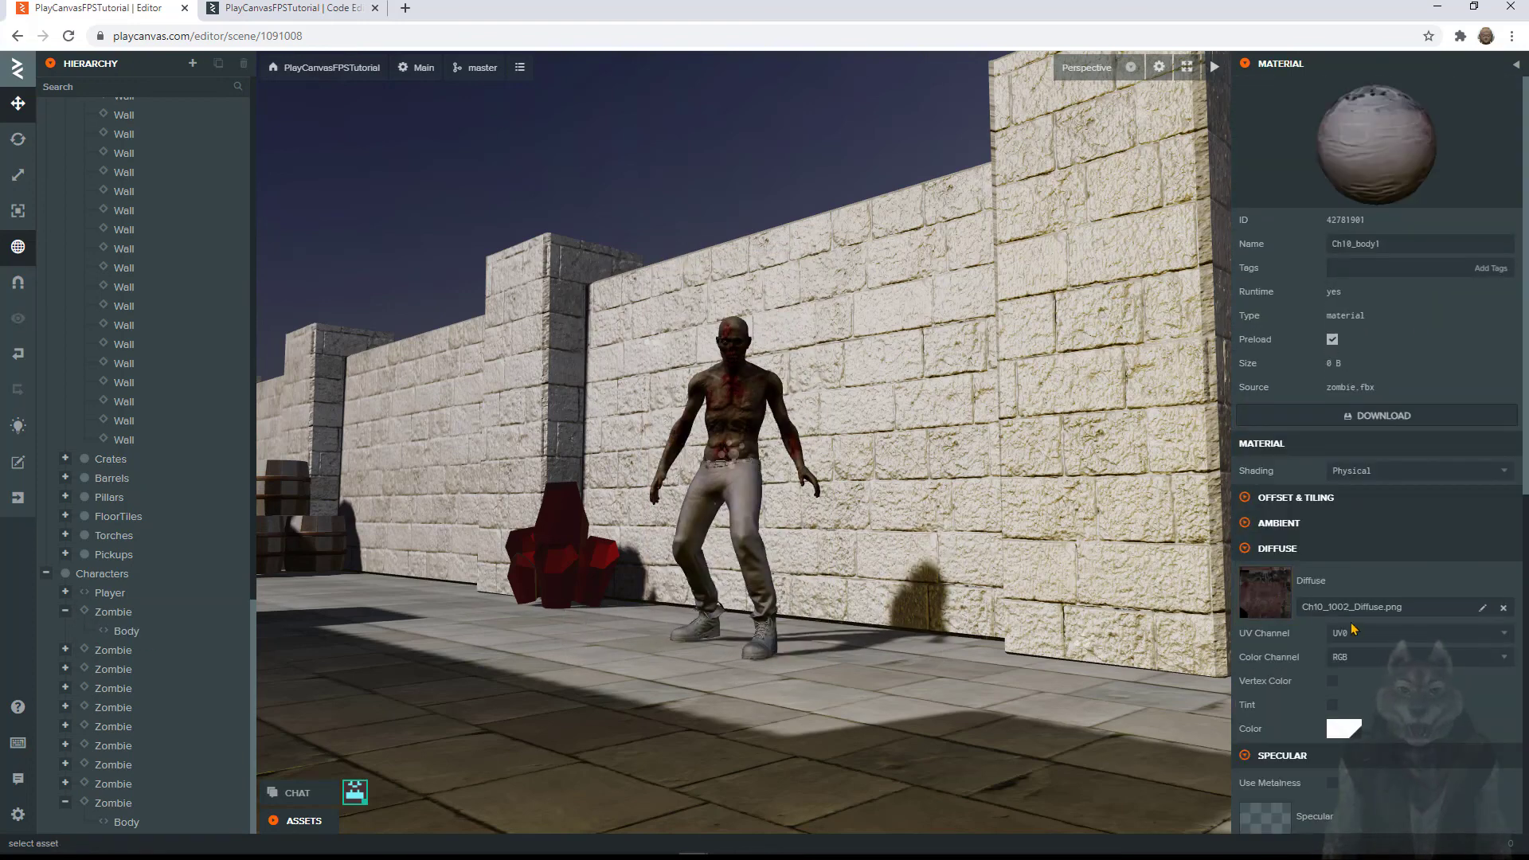
Step: Turn on Use Metalness for the Ch10_body1 material, lower its Metalness to about 0.207 and check the zombie's look
scroll(1352, 630, "down", 3)
left_click(1332, 545)
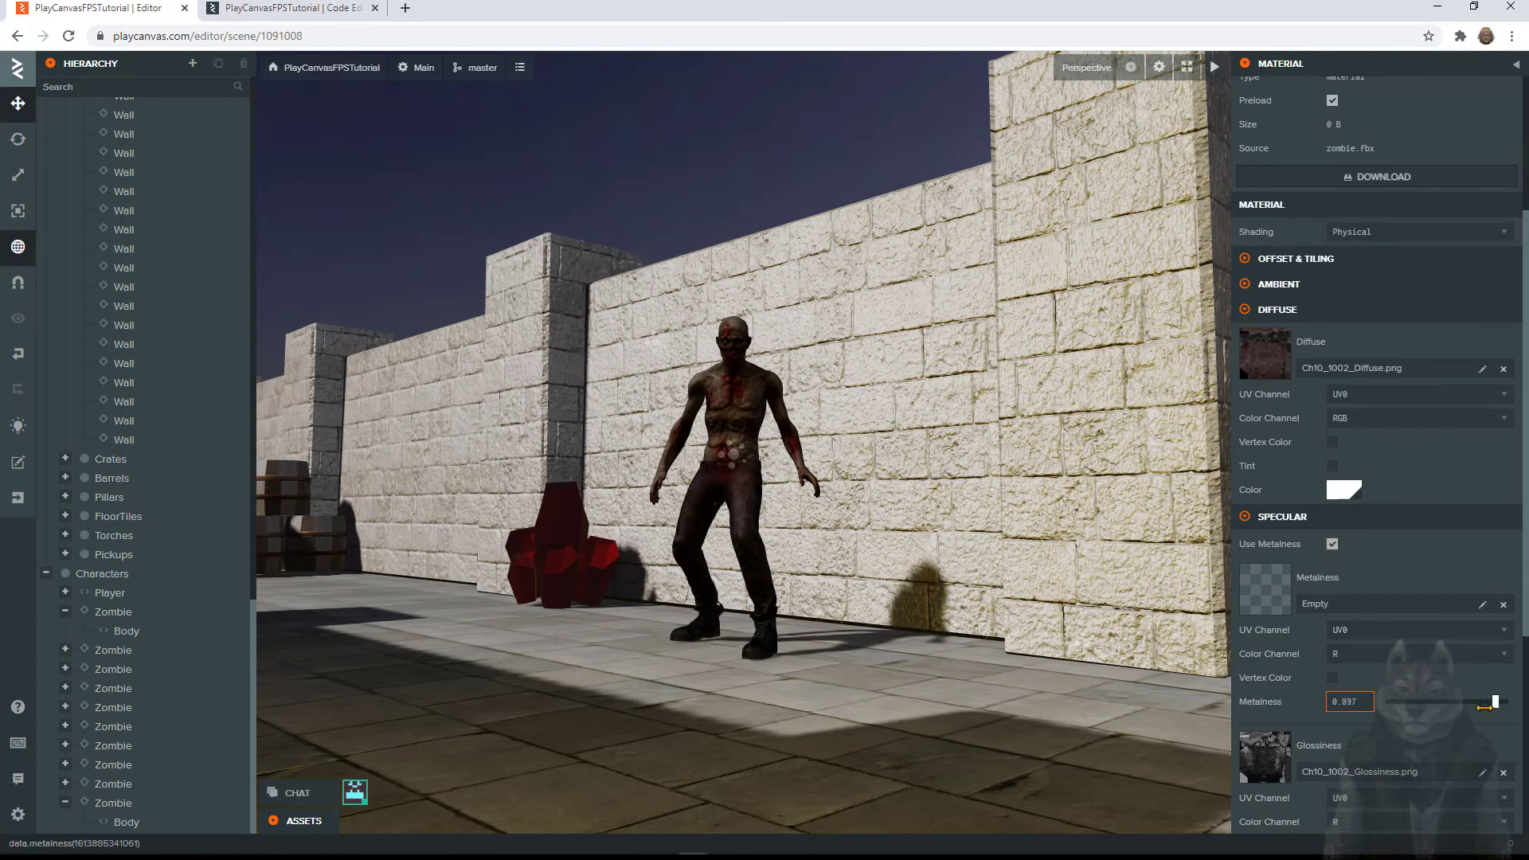
left_click_drag(1485, 707, 1417, 706)
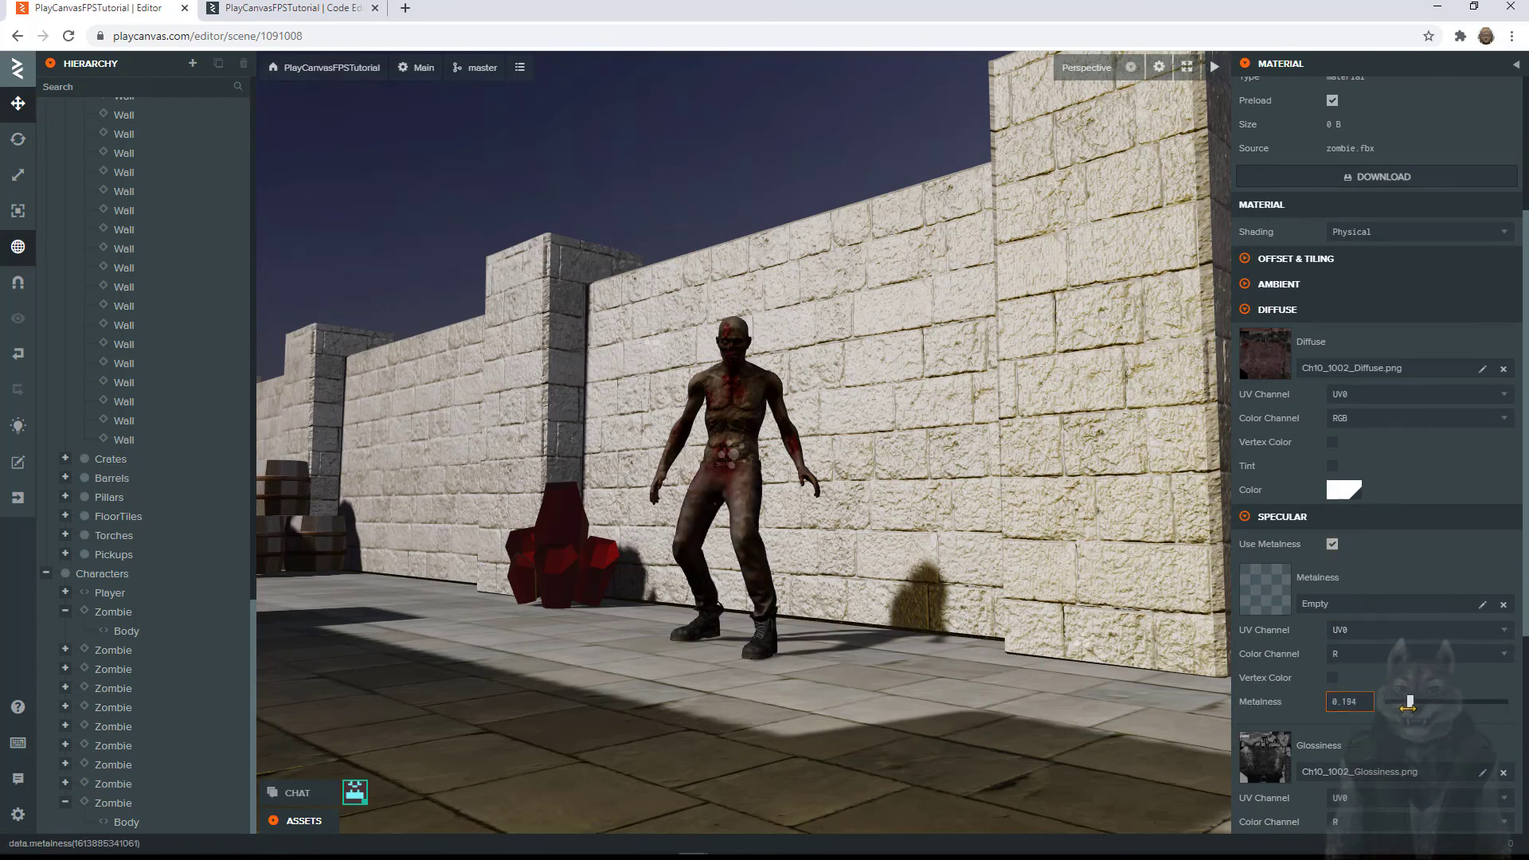
left_click_drag(769, 527, 794, 581)
scroll(782, 639, "up", 5)
scroll(782, 639, "down", 5)
scroll(774, 513, "up", 3)
left_click_drag(772, 512, 756, 352)
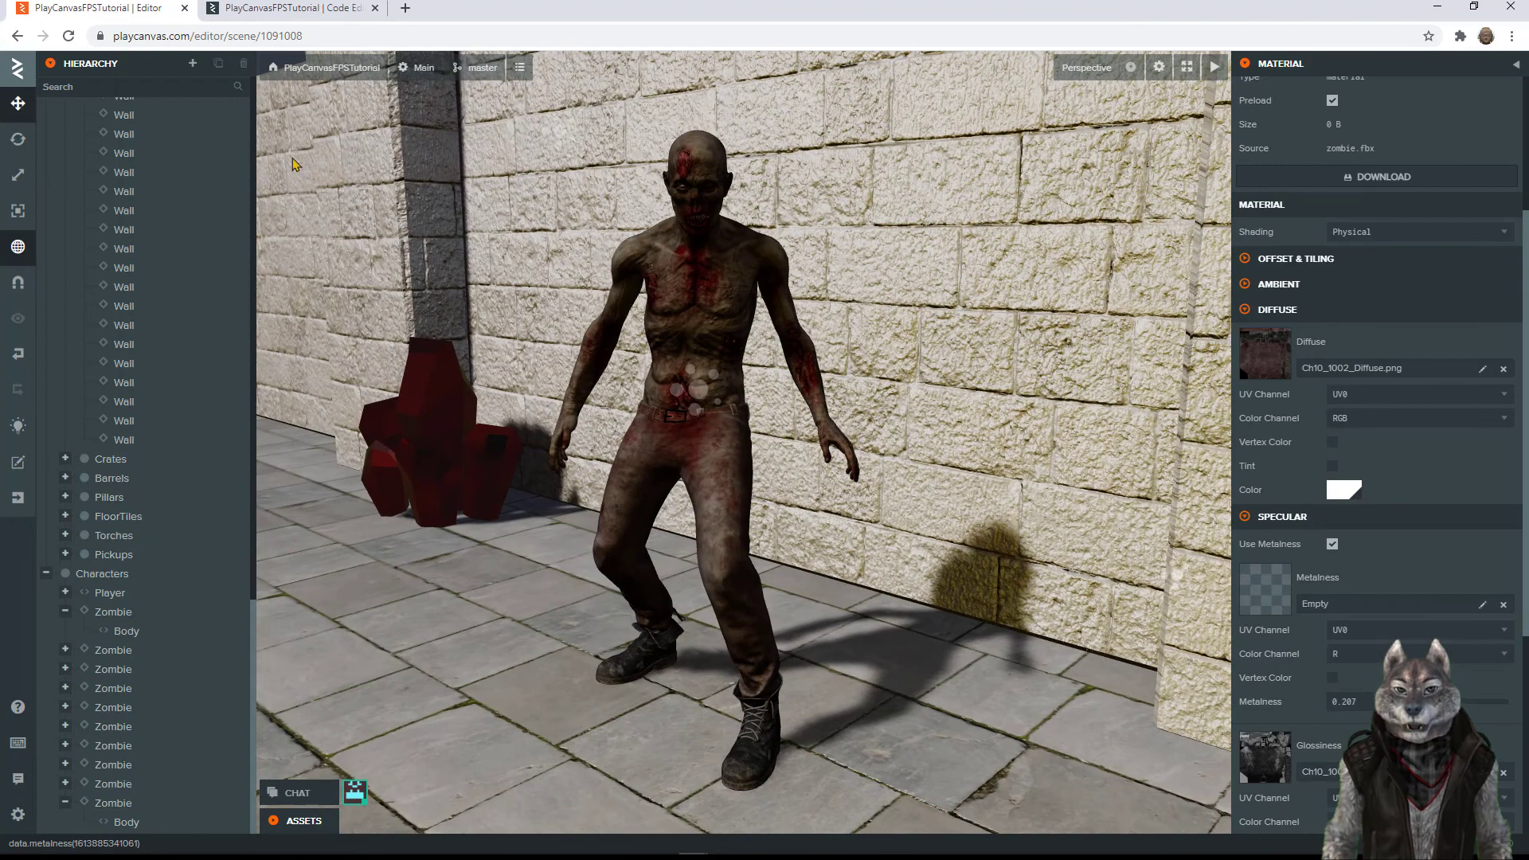
Step: Disable the directional Light entity at the scene root to restore the dark lighting
scroll(167, 199, "up", 10)
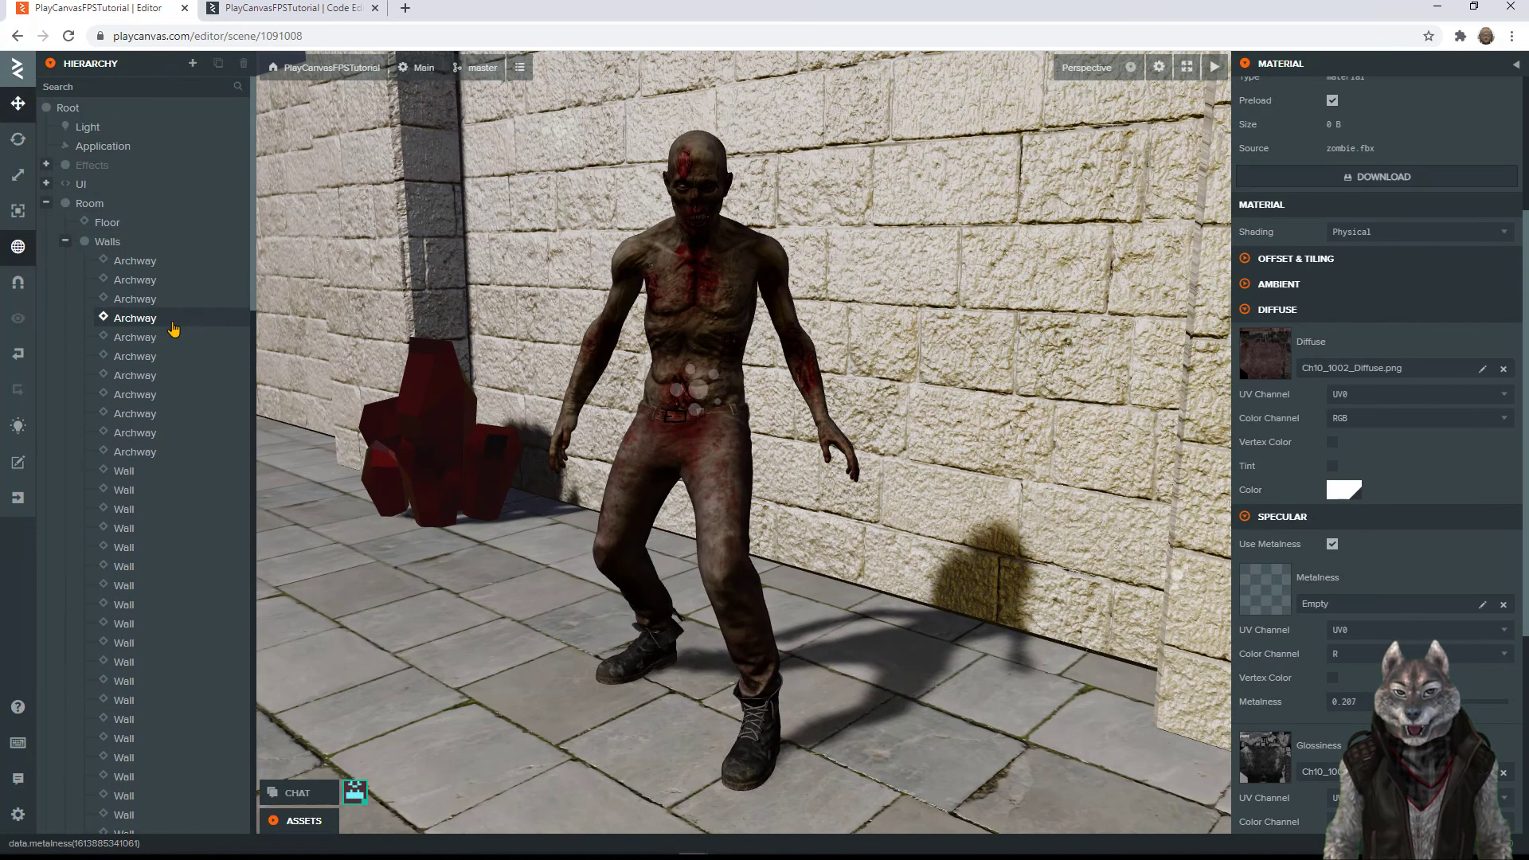
left_click(106, 134)
left_click(1334, 90)
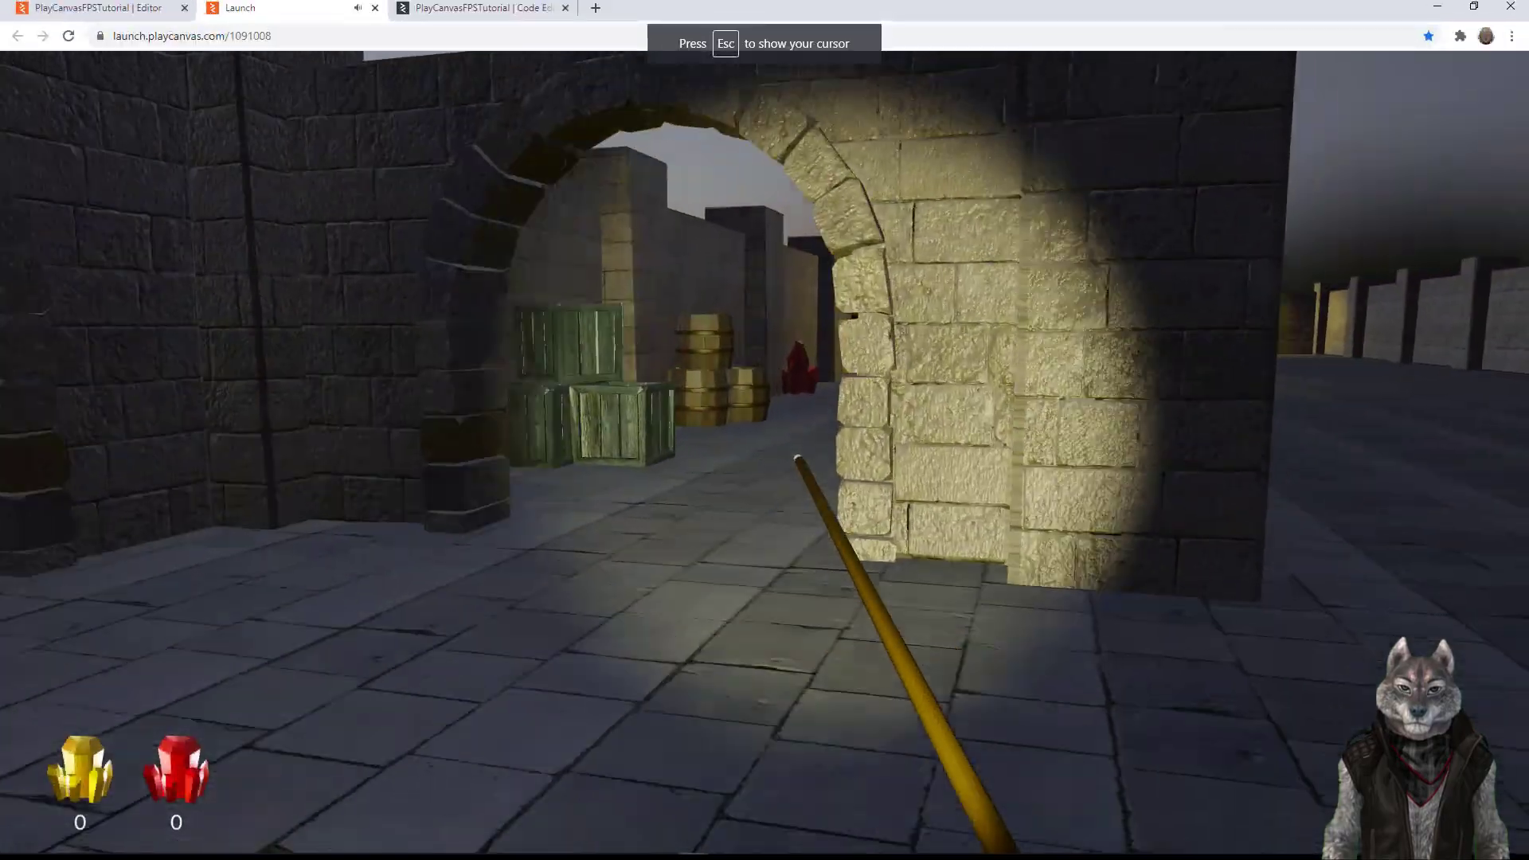
Step: Playtest the launched game, approaching the first zombie, collecting red and yellow crystals and firing a shot
key("w")
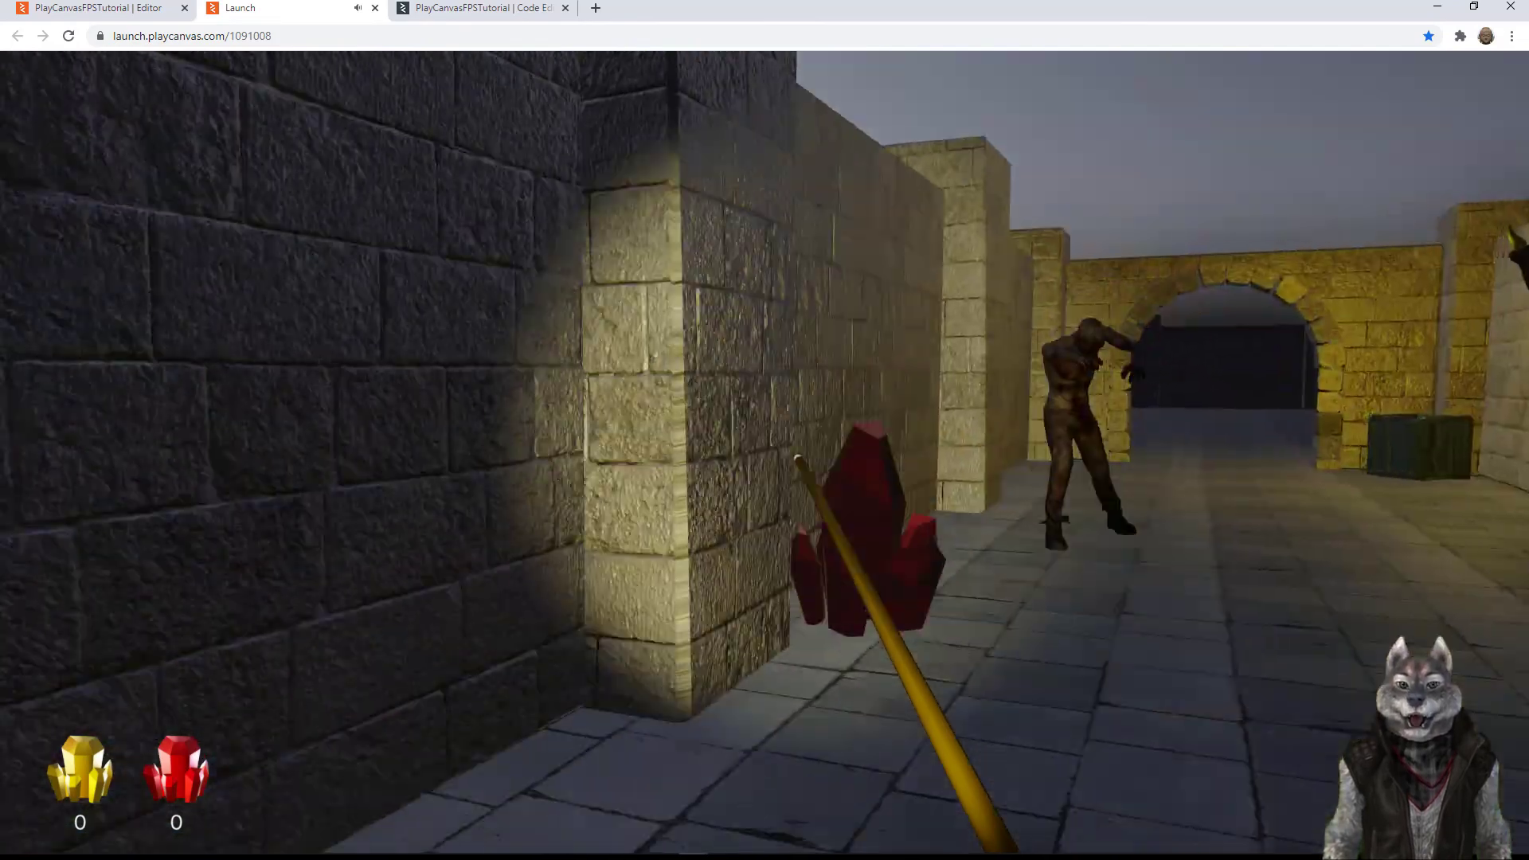
key("s")
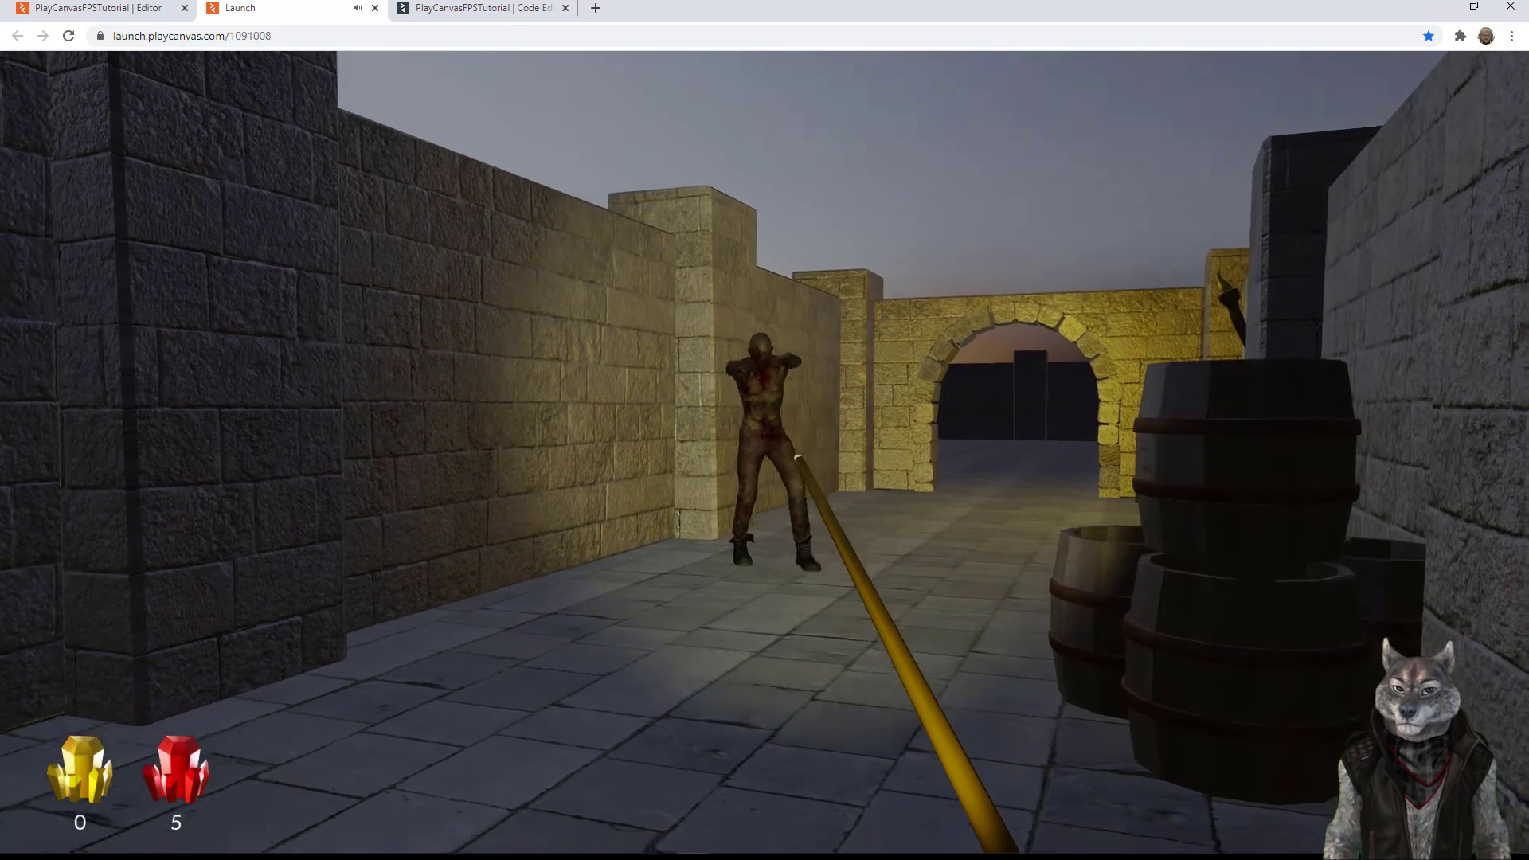
key("w")
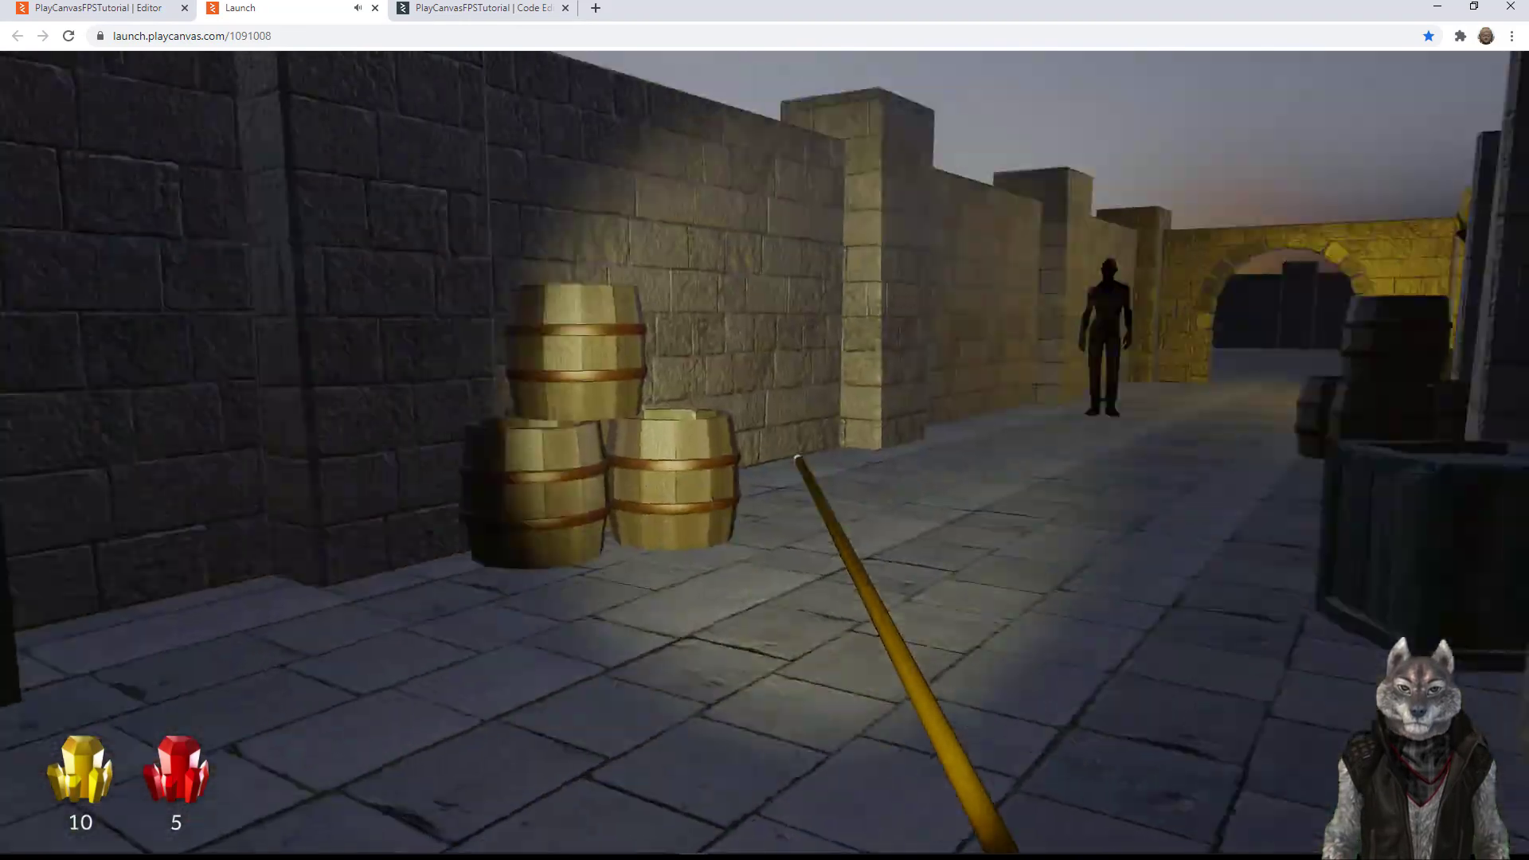
key("w")
left_click(765, 453)
key("s")
key("w")
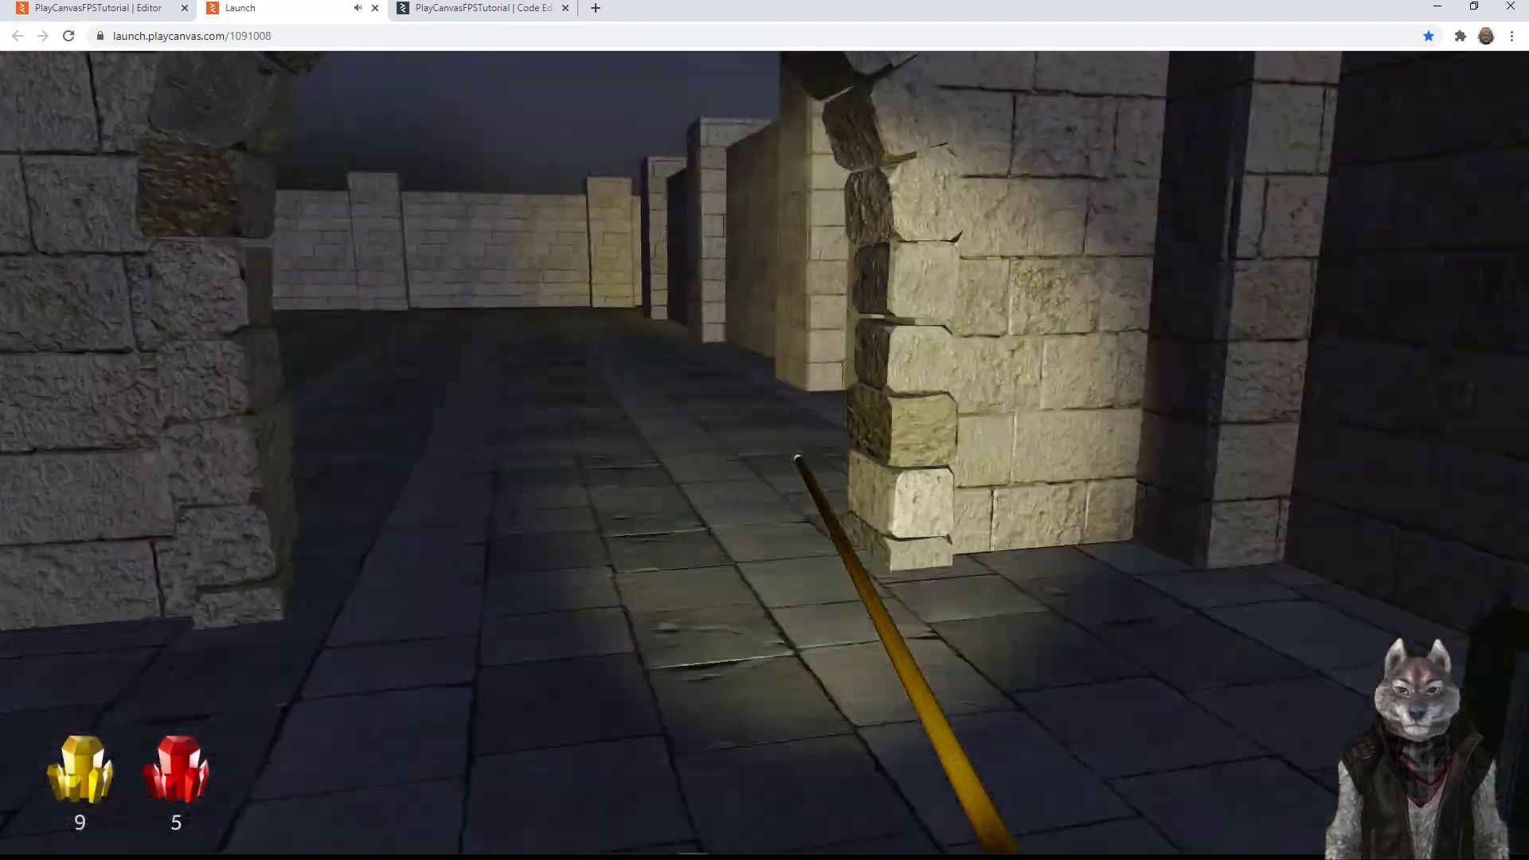
Step: Walk through the archways to the zombie beside the wall torch and crates, examine its new materials and return to the editor
key("w")
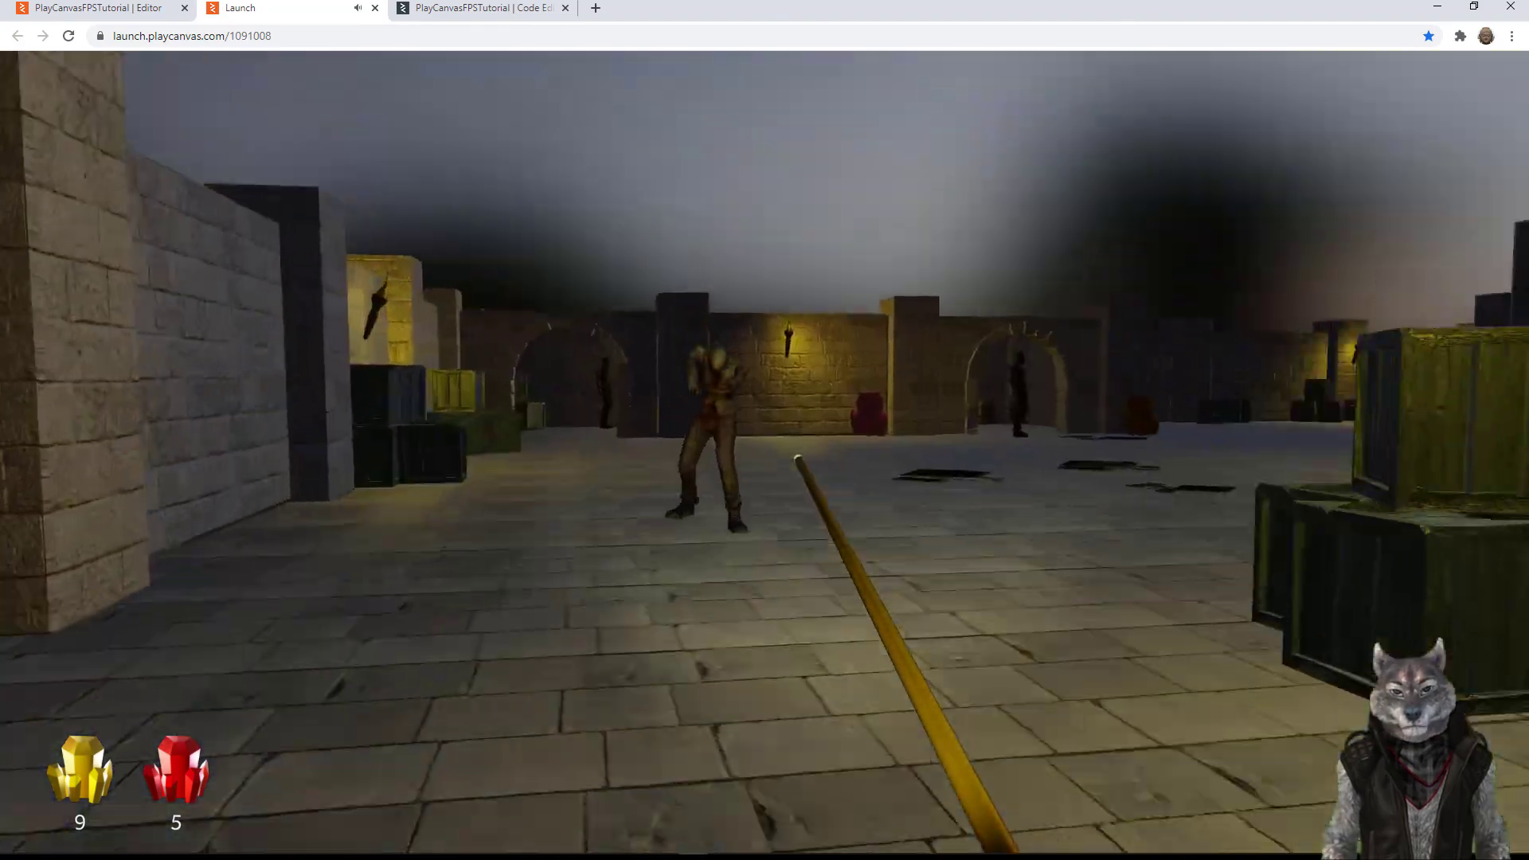
key("w")
key("s")
key("w")
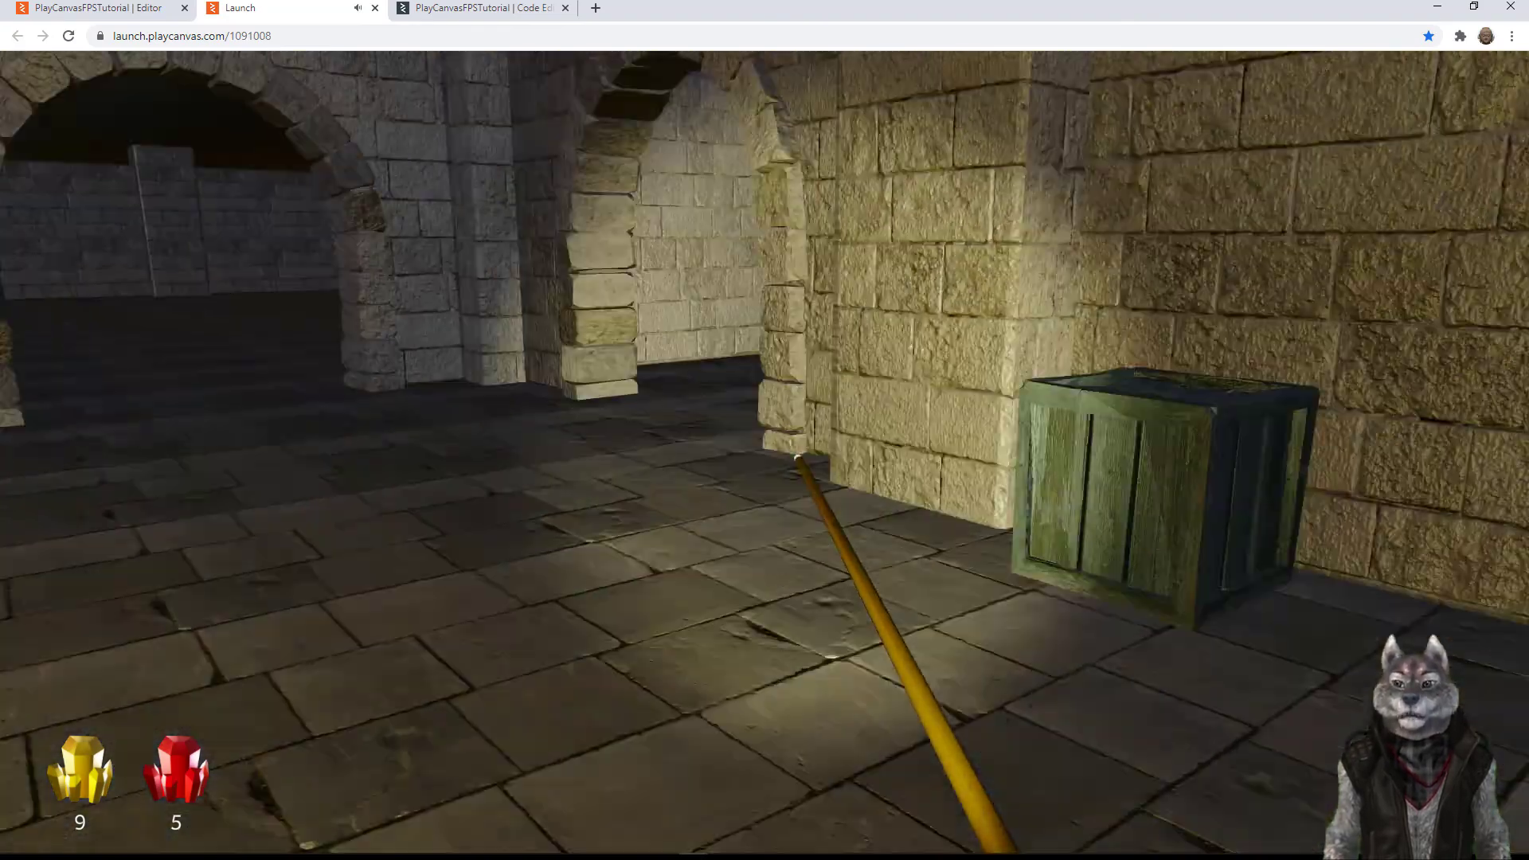
key("w")
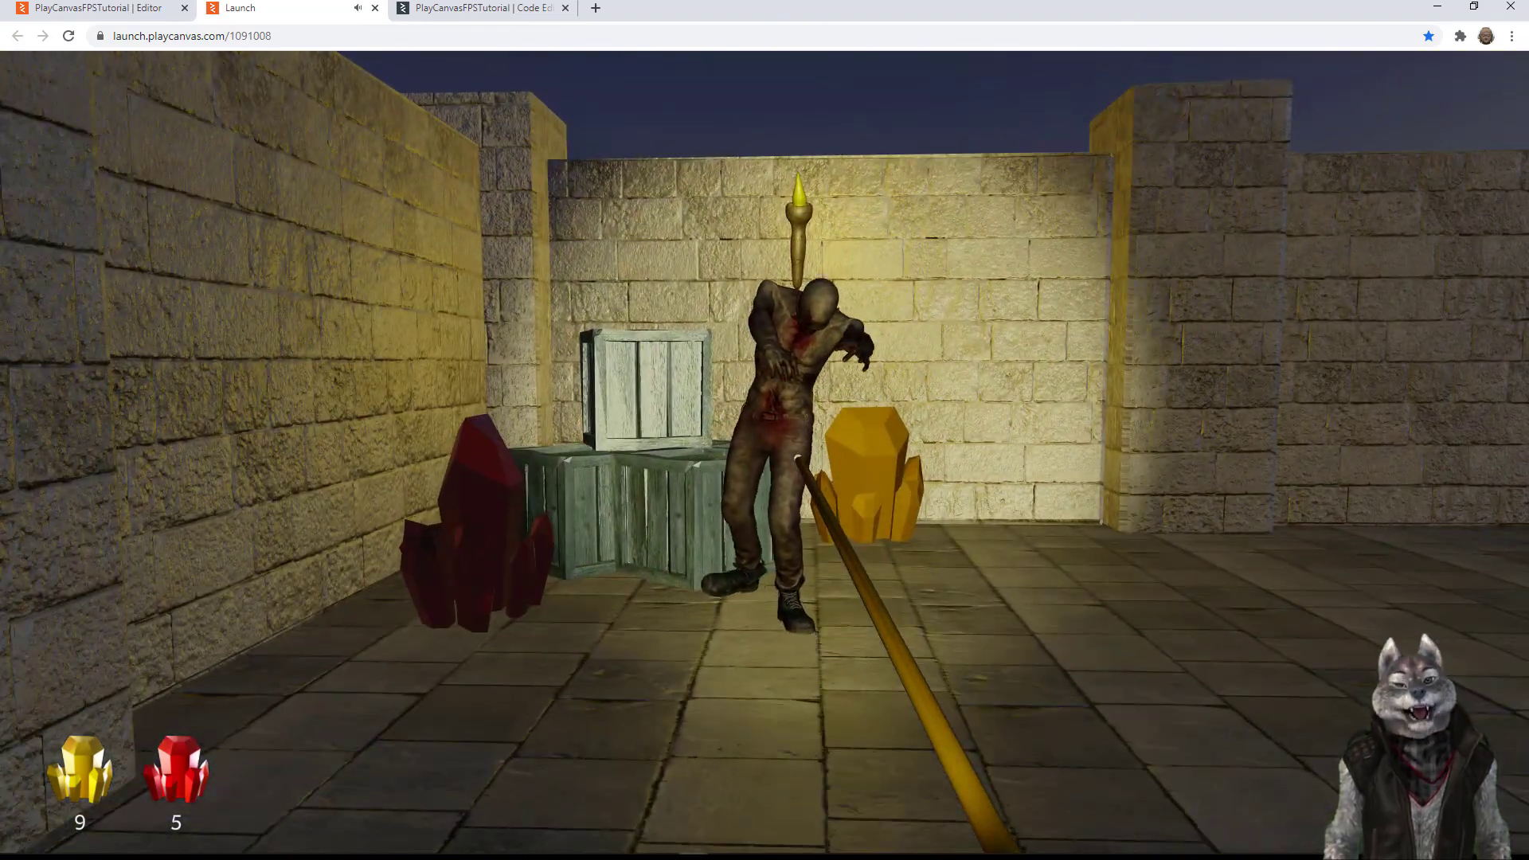
key("s")
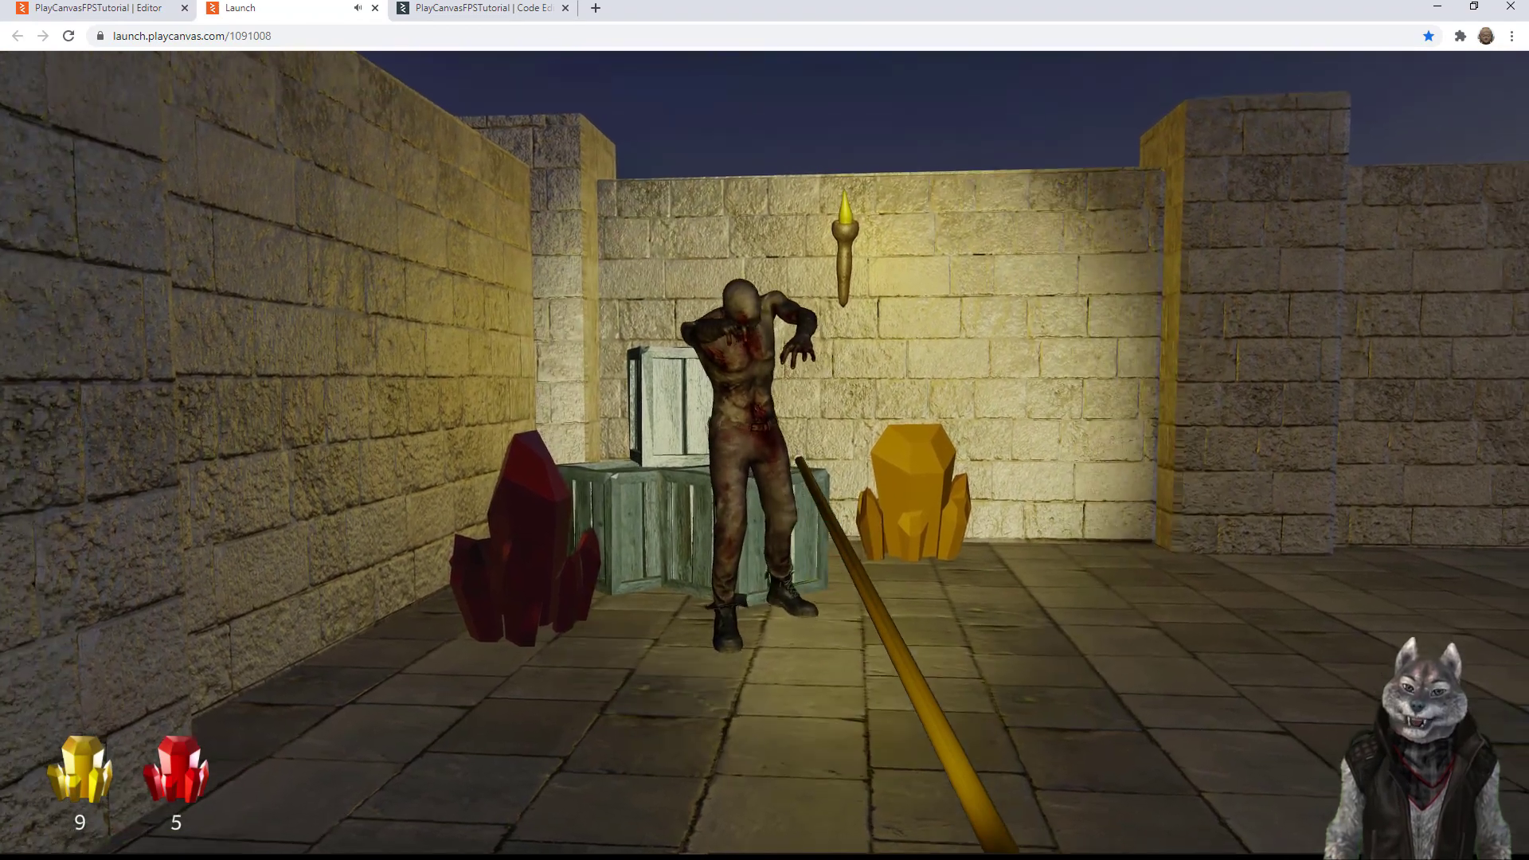
key("s")
key("w")
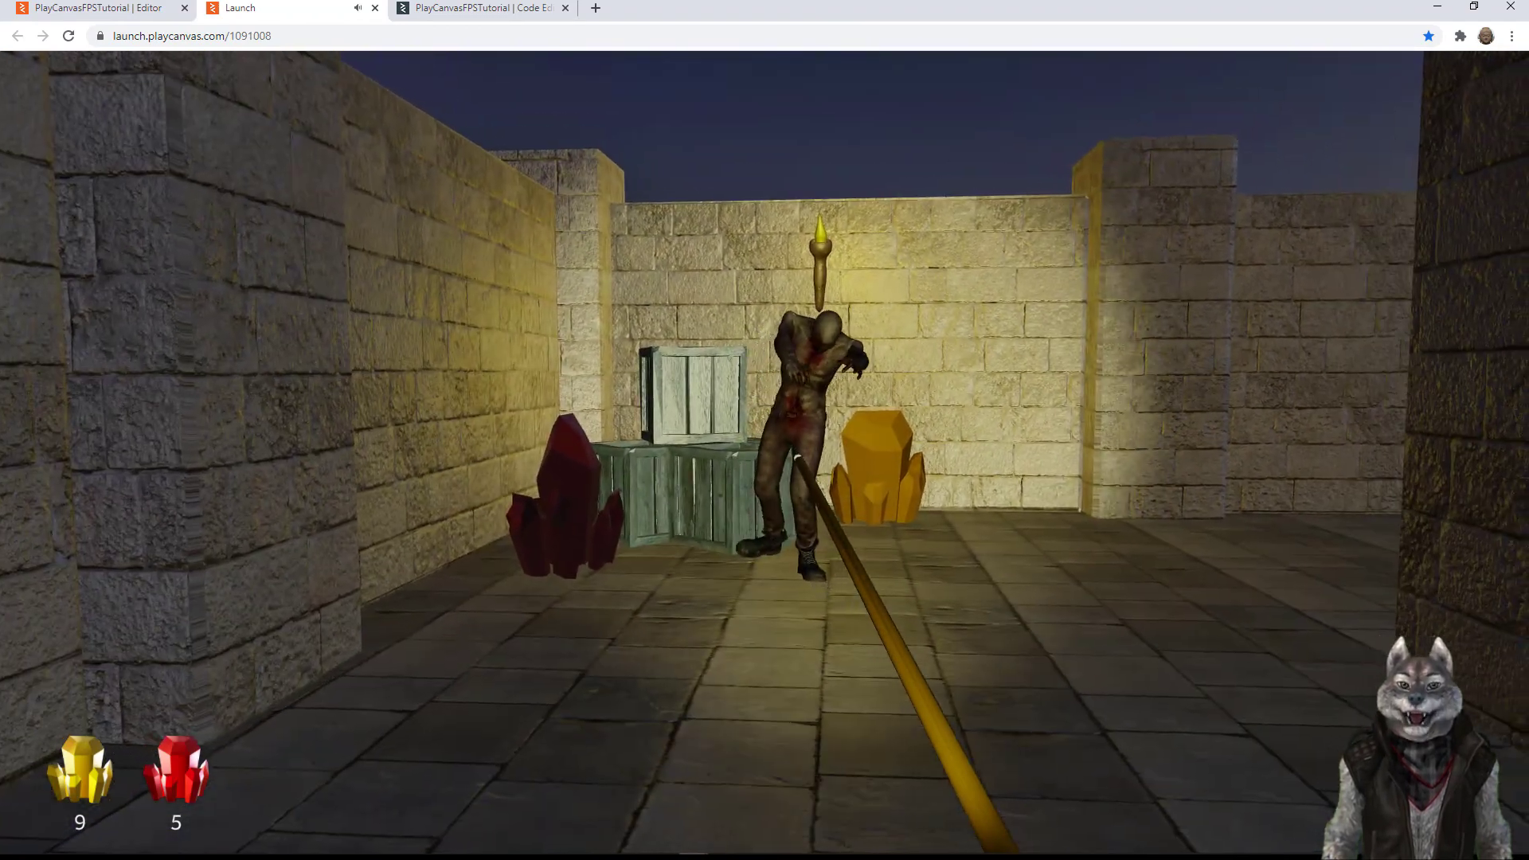
left_click(140, 11)
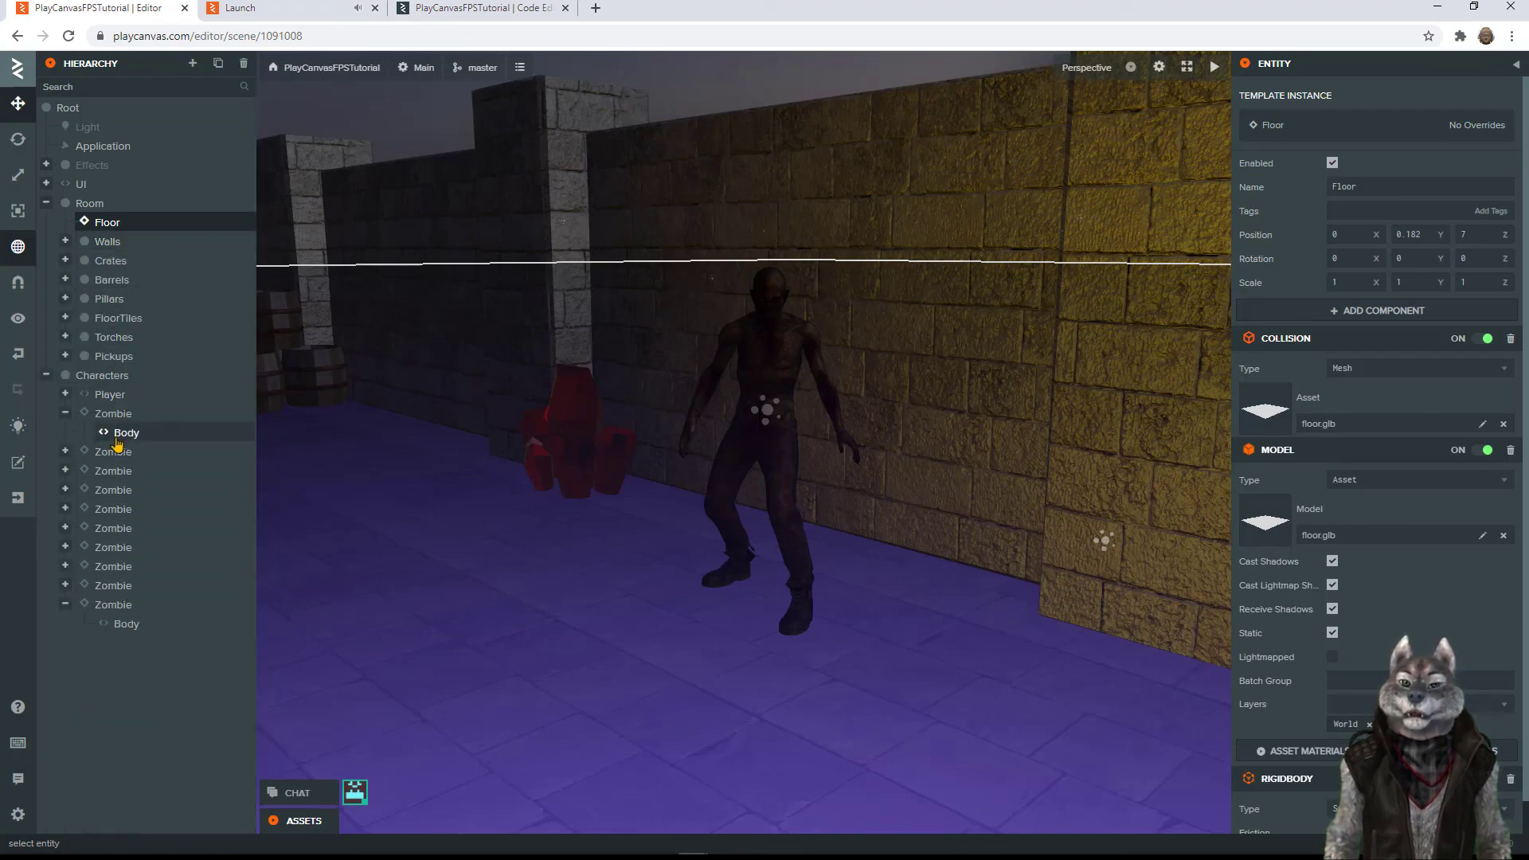
Step: Set the first zombie's rigidbody type to Dynamic and apply the override to the Zombie template
left_click(117, 417)
scroll(1360, 444, "down", 3)
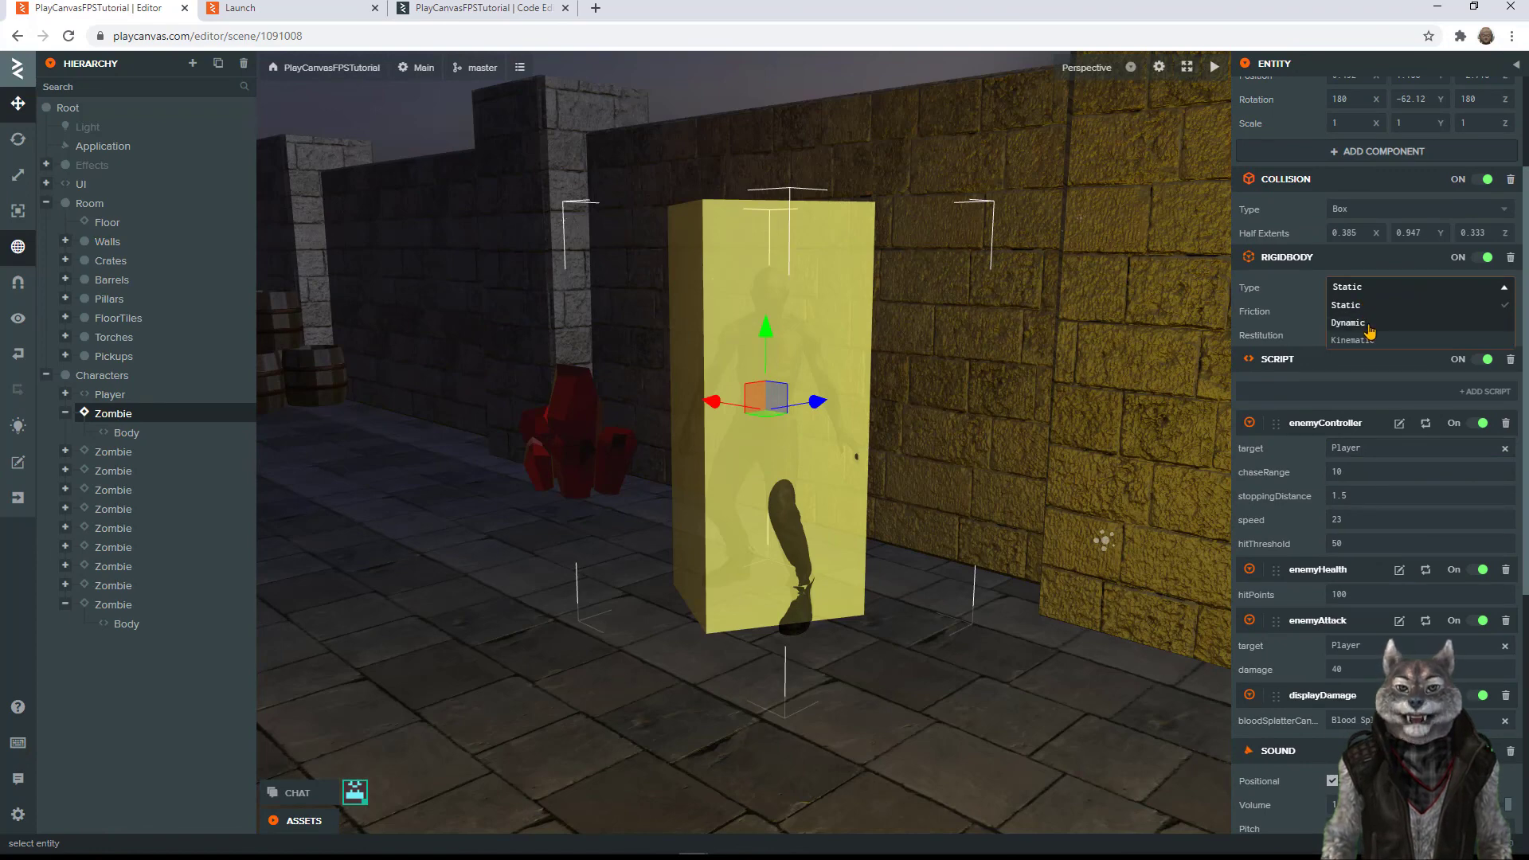
left_click(301, 23)
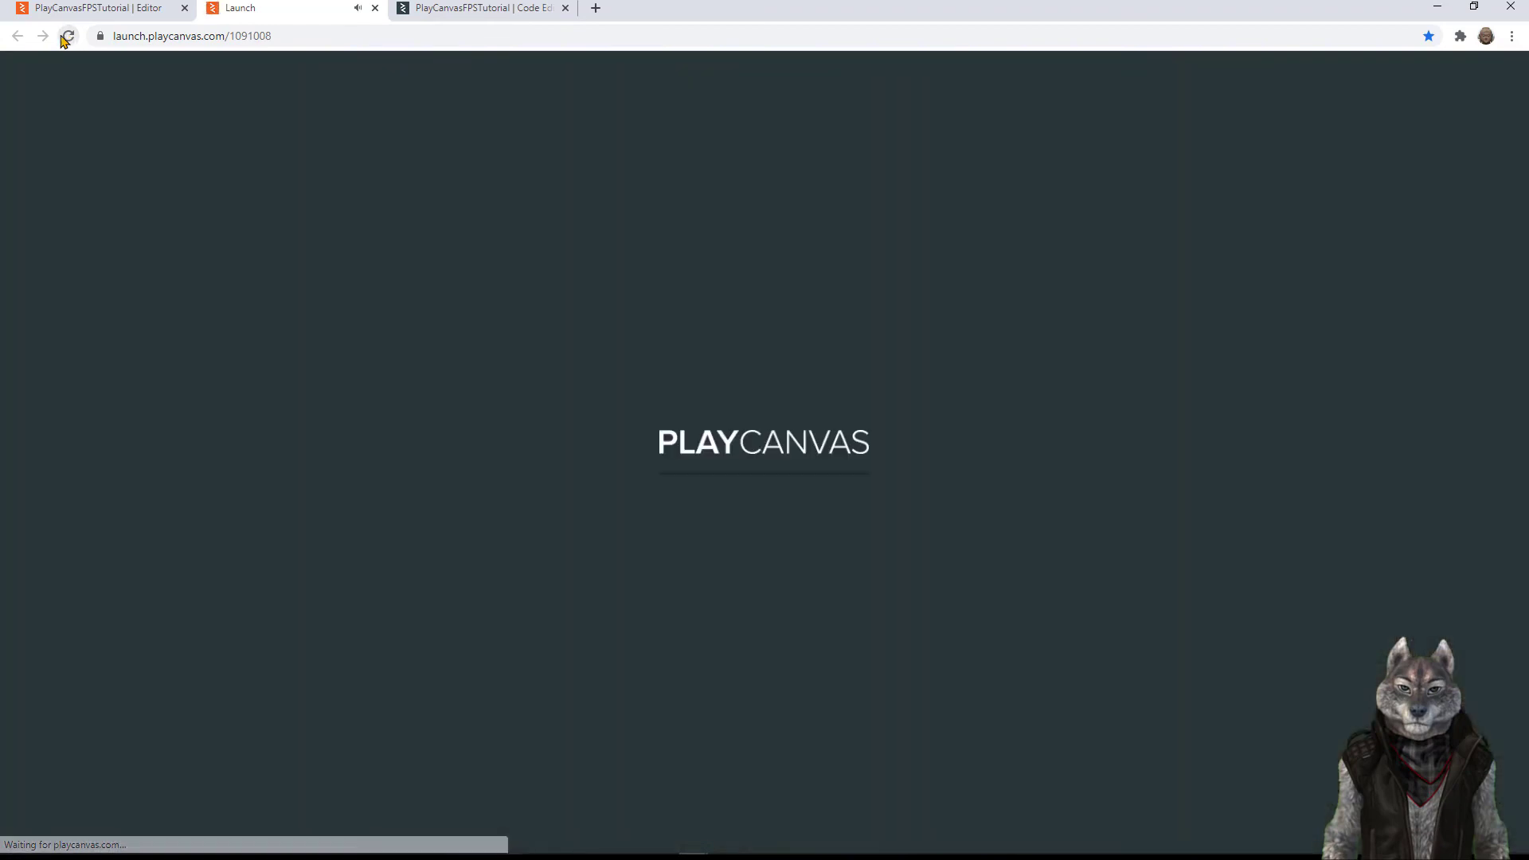
left_click(117, 9)
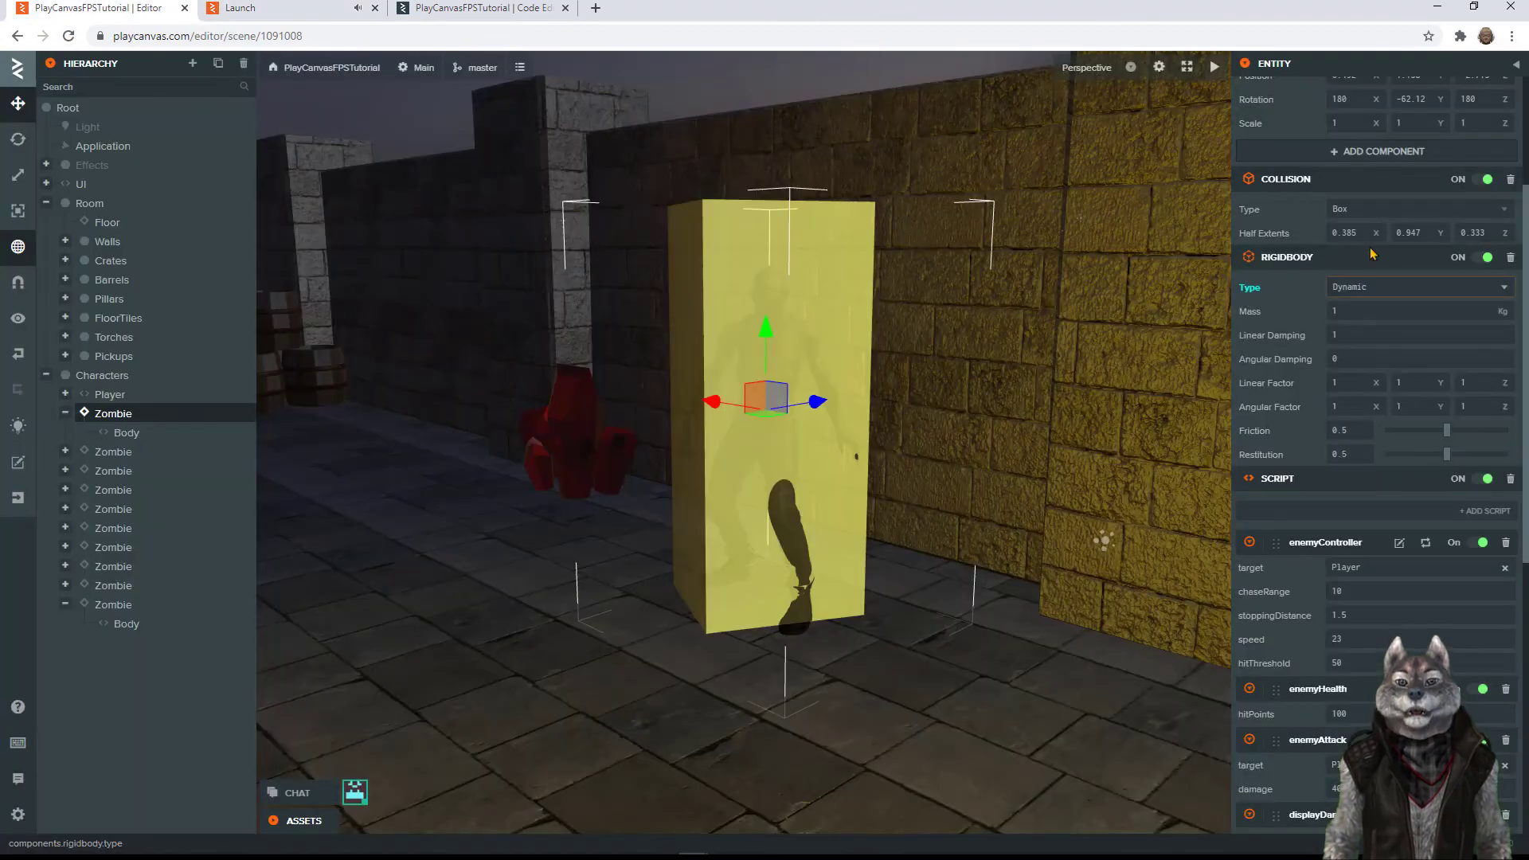
scroll(1394, 301, "up", 3)
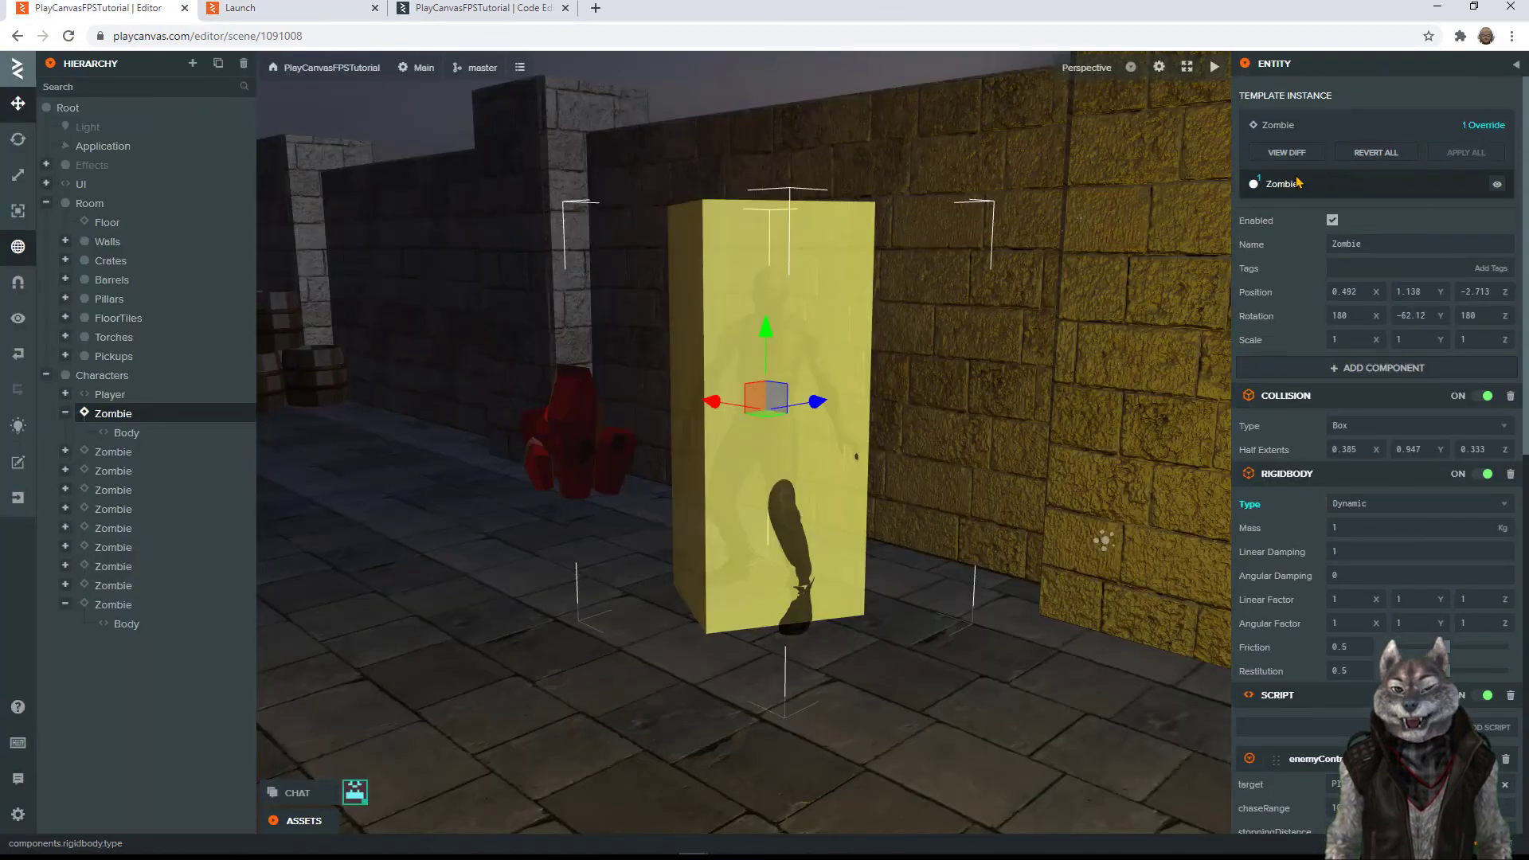
Step: Playtest the relaunched game, walking through the archway to the first zombie, collecting yellow and red crystals and backing away from it at close range
left_click(291, 16)
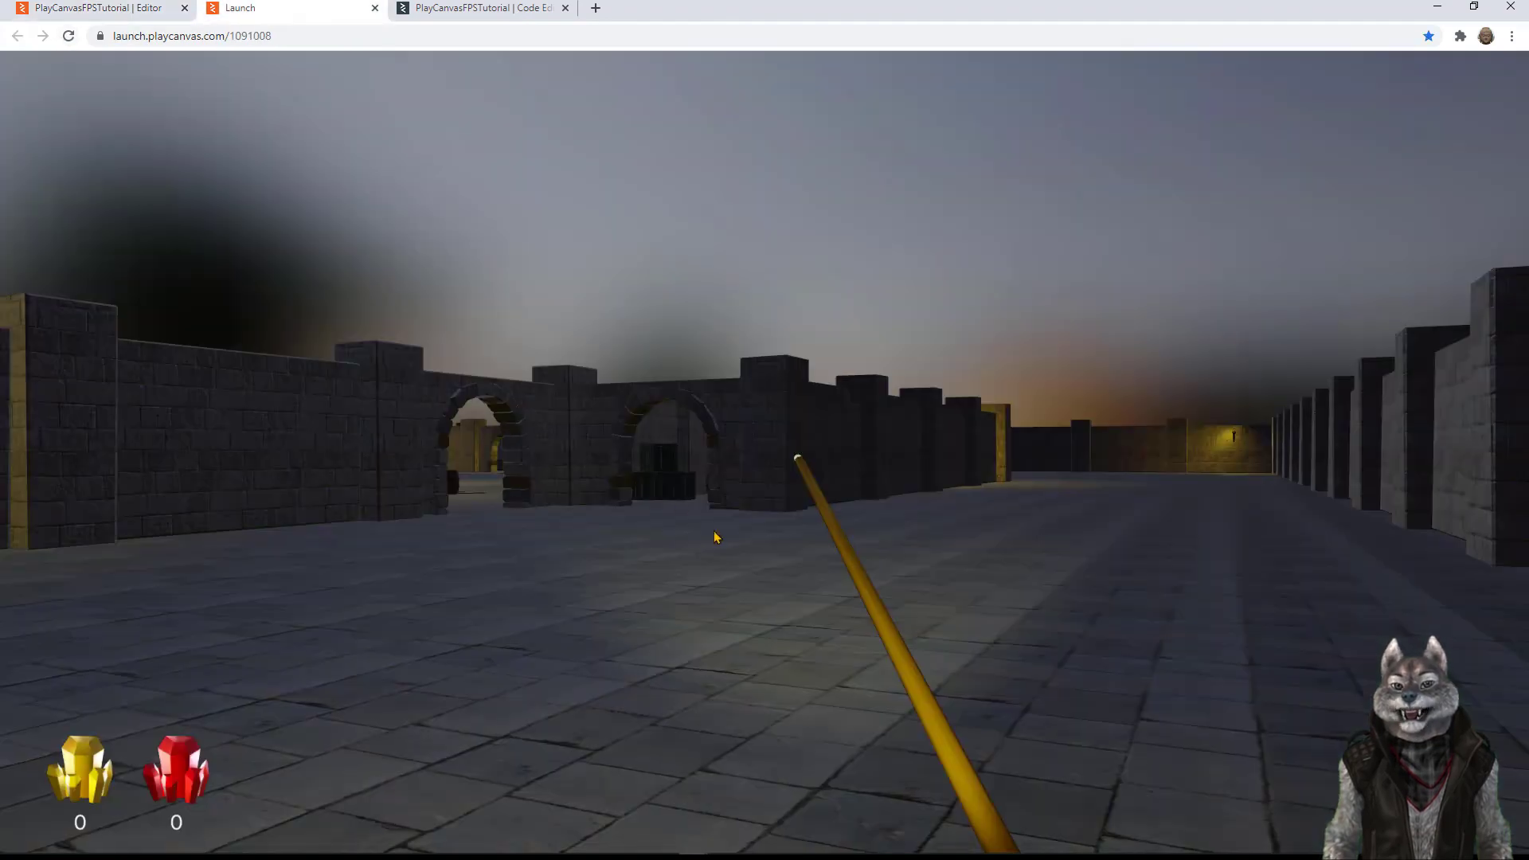
left_click(716, 538)
key("w")
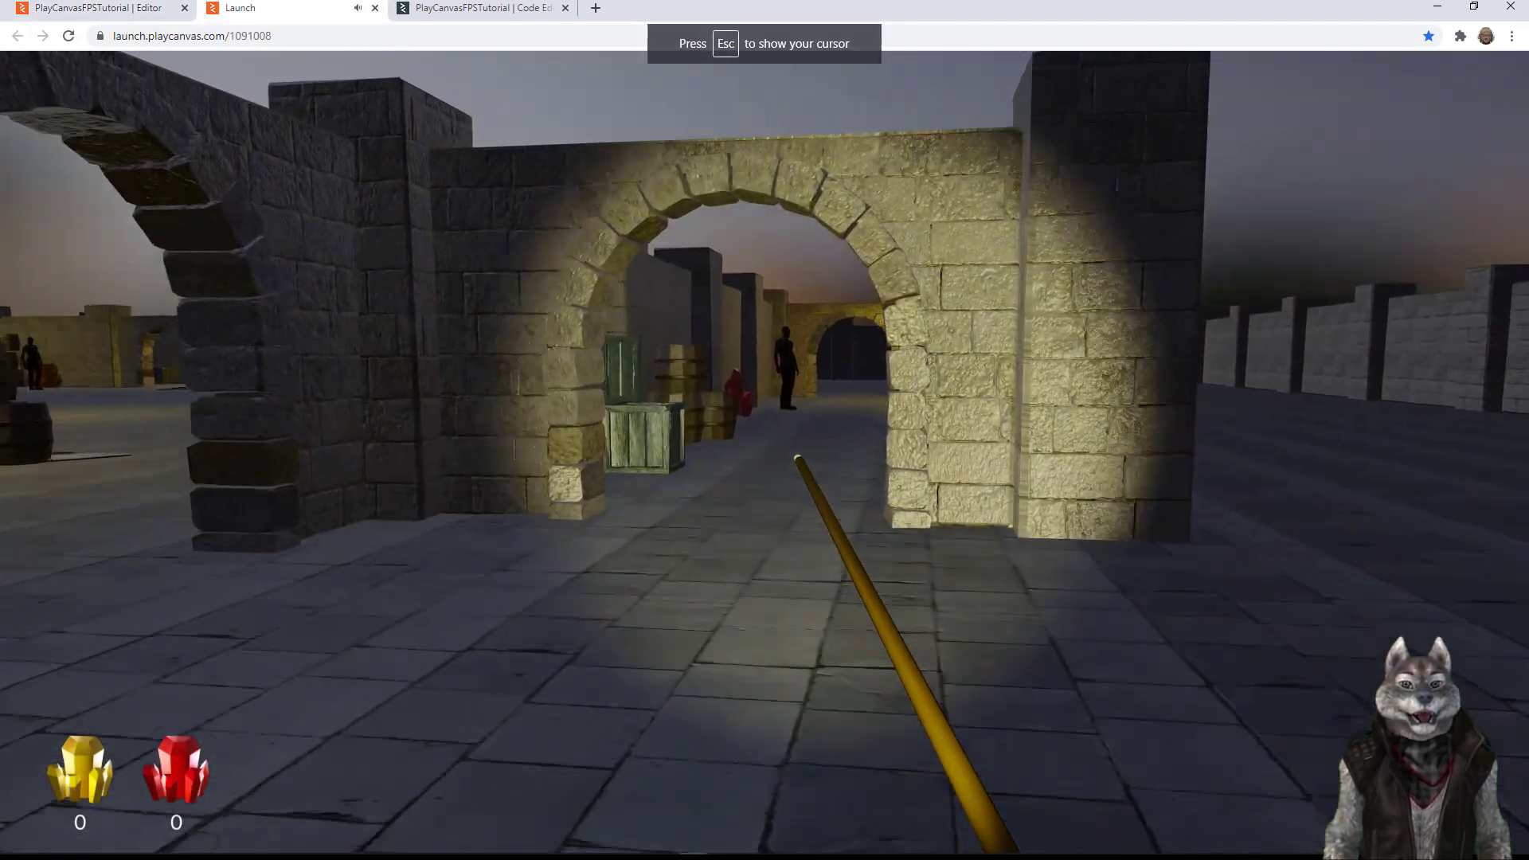
key("w")
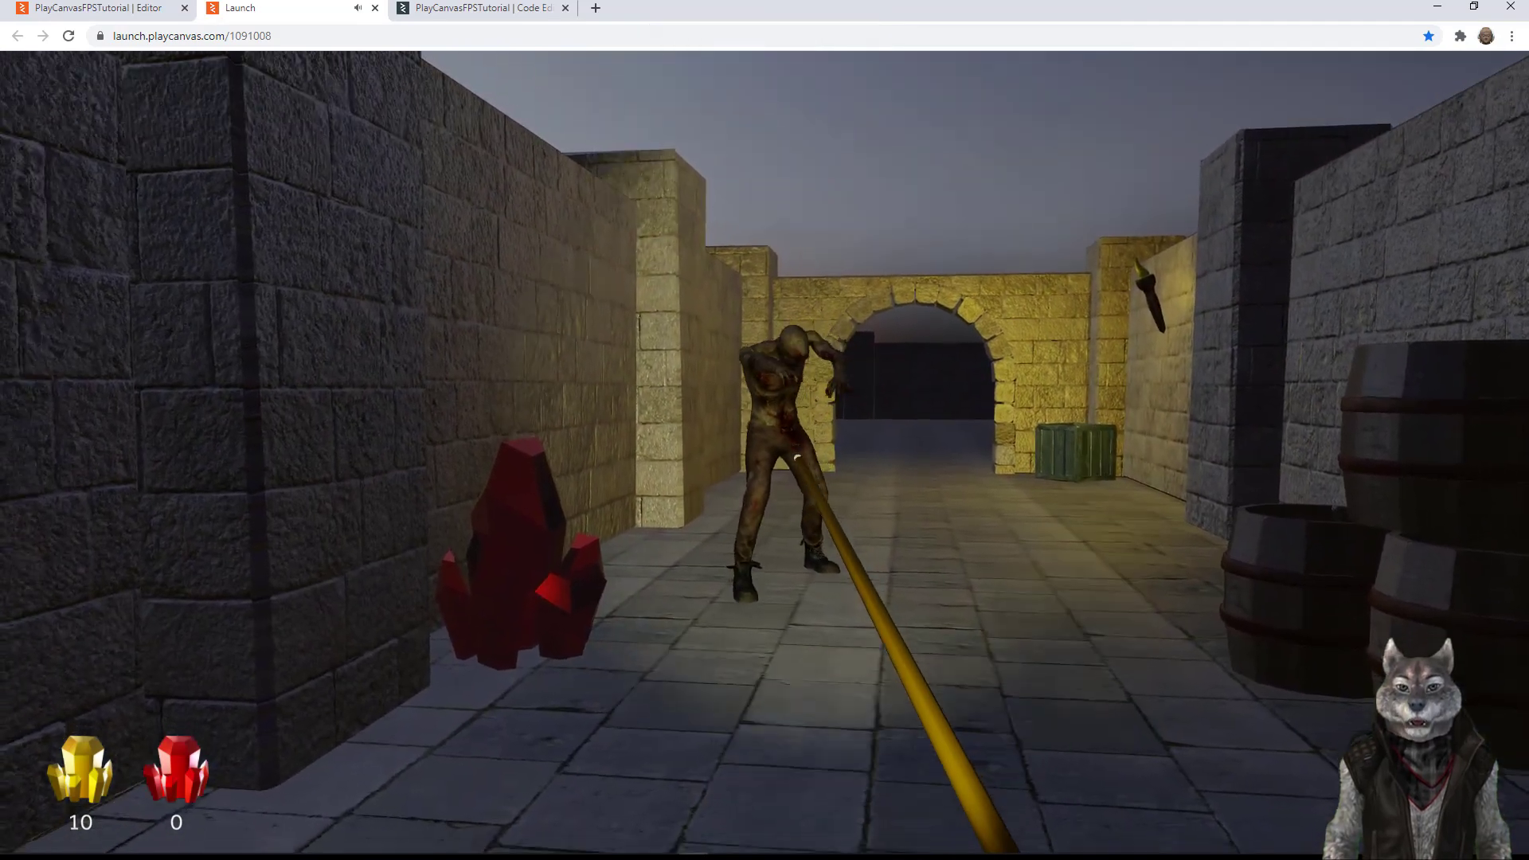
key("w")
key("s")
key("w")
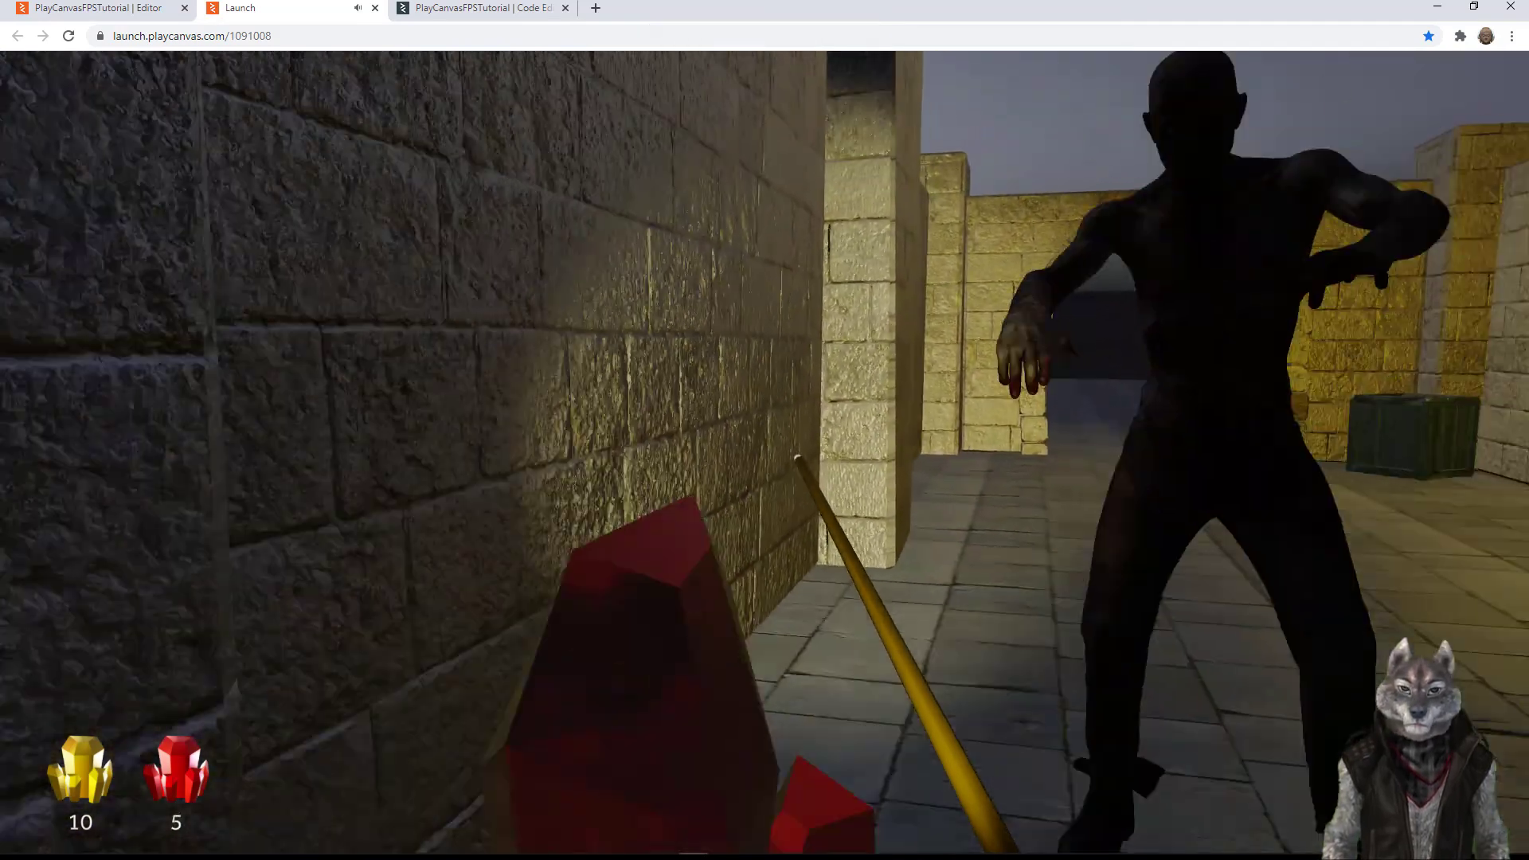
key("s")
key("w")
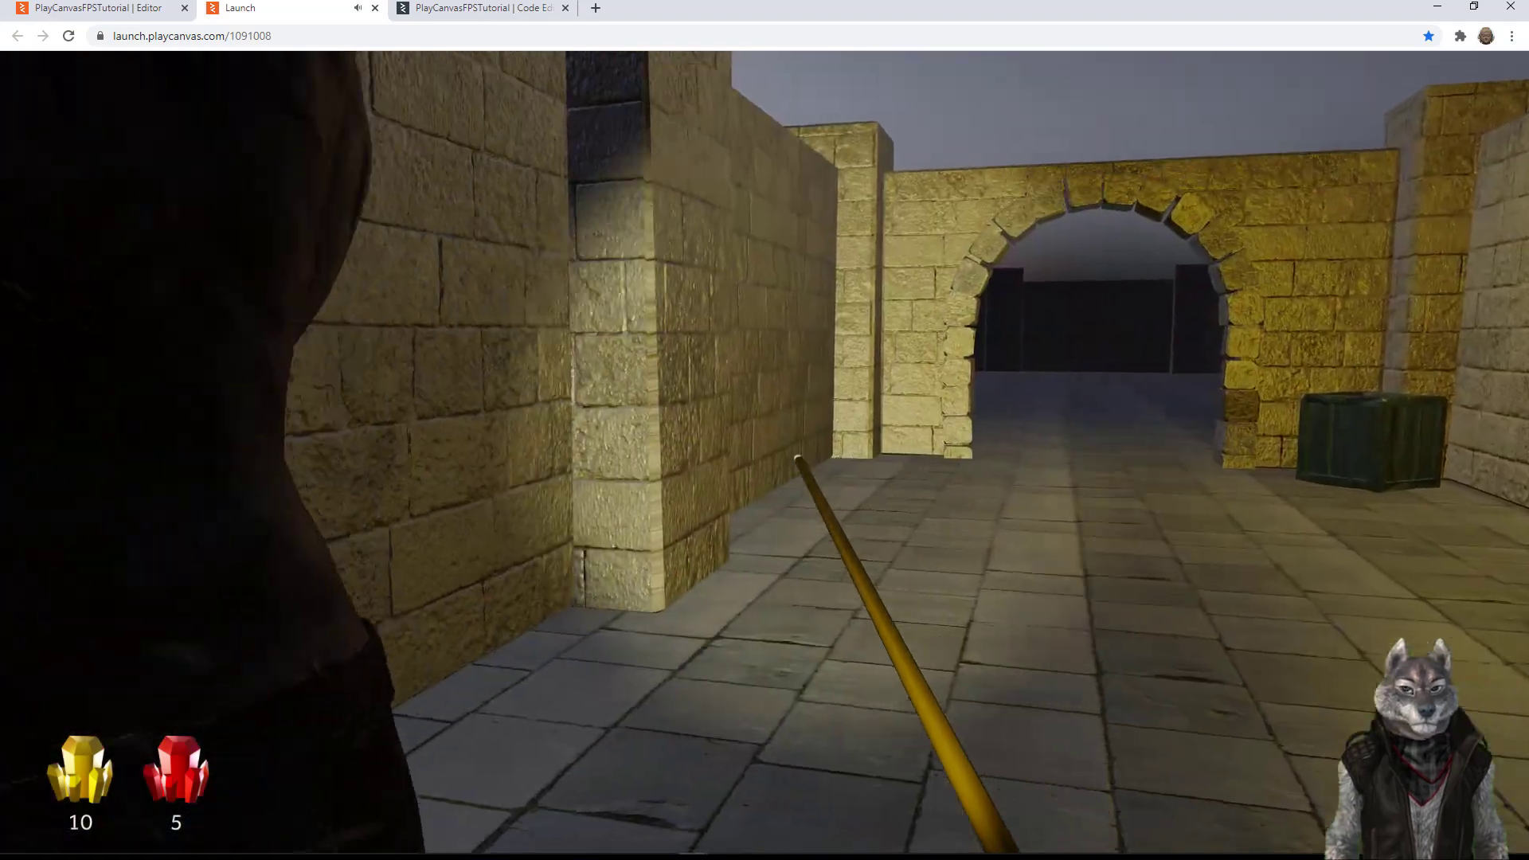
key("s")
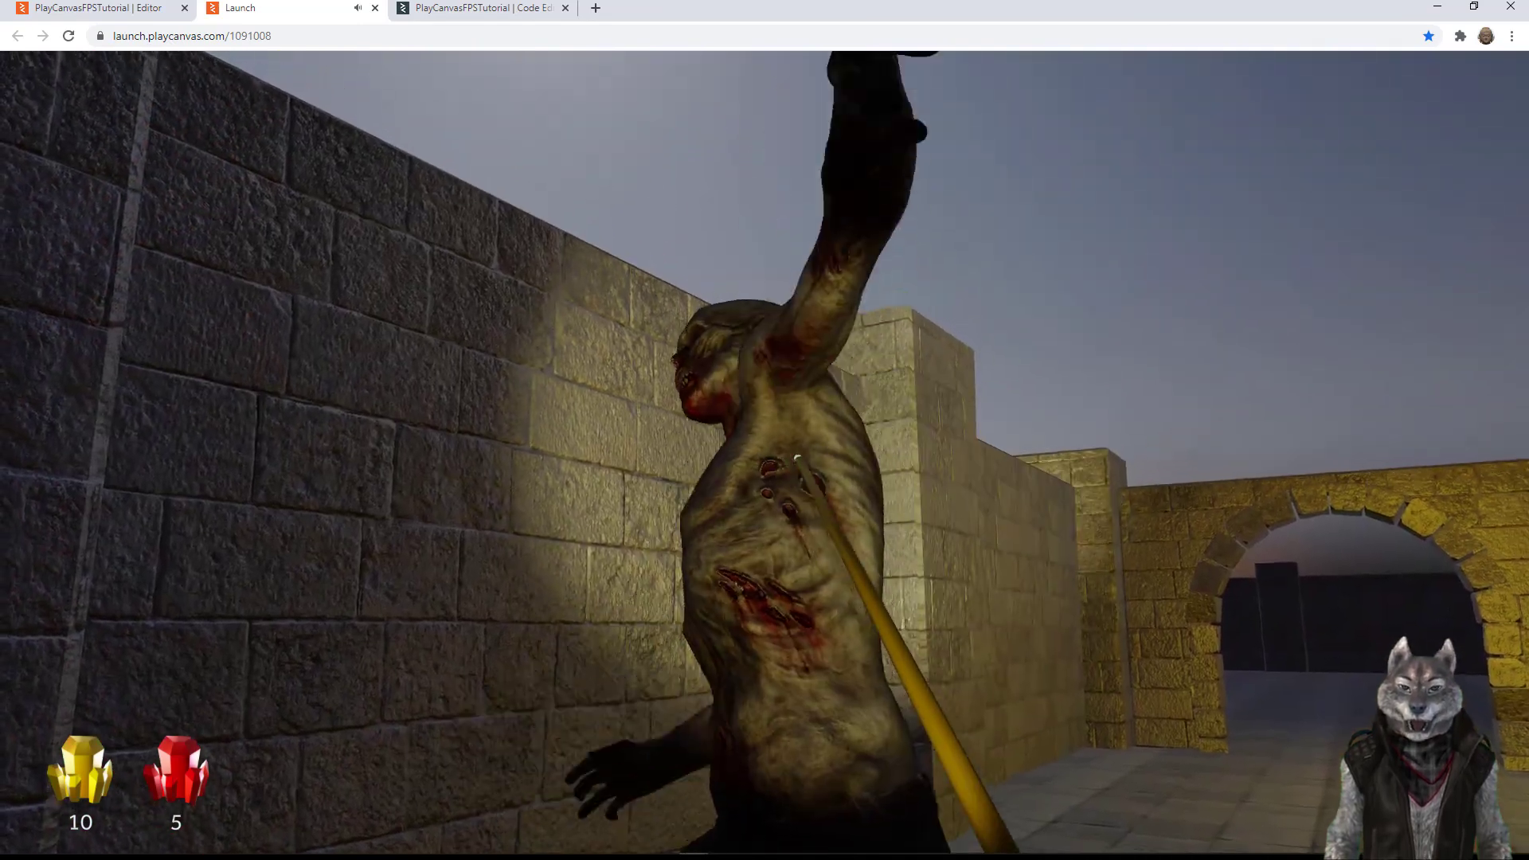
Step: Walk on through the archways into the open courtyard, let the zombie close in, fire one yellow crystal shot at it and retreat
key("w")
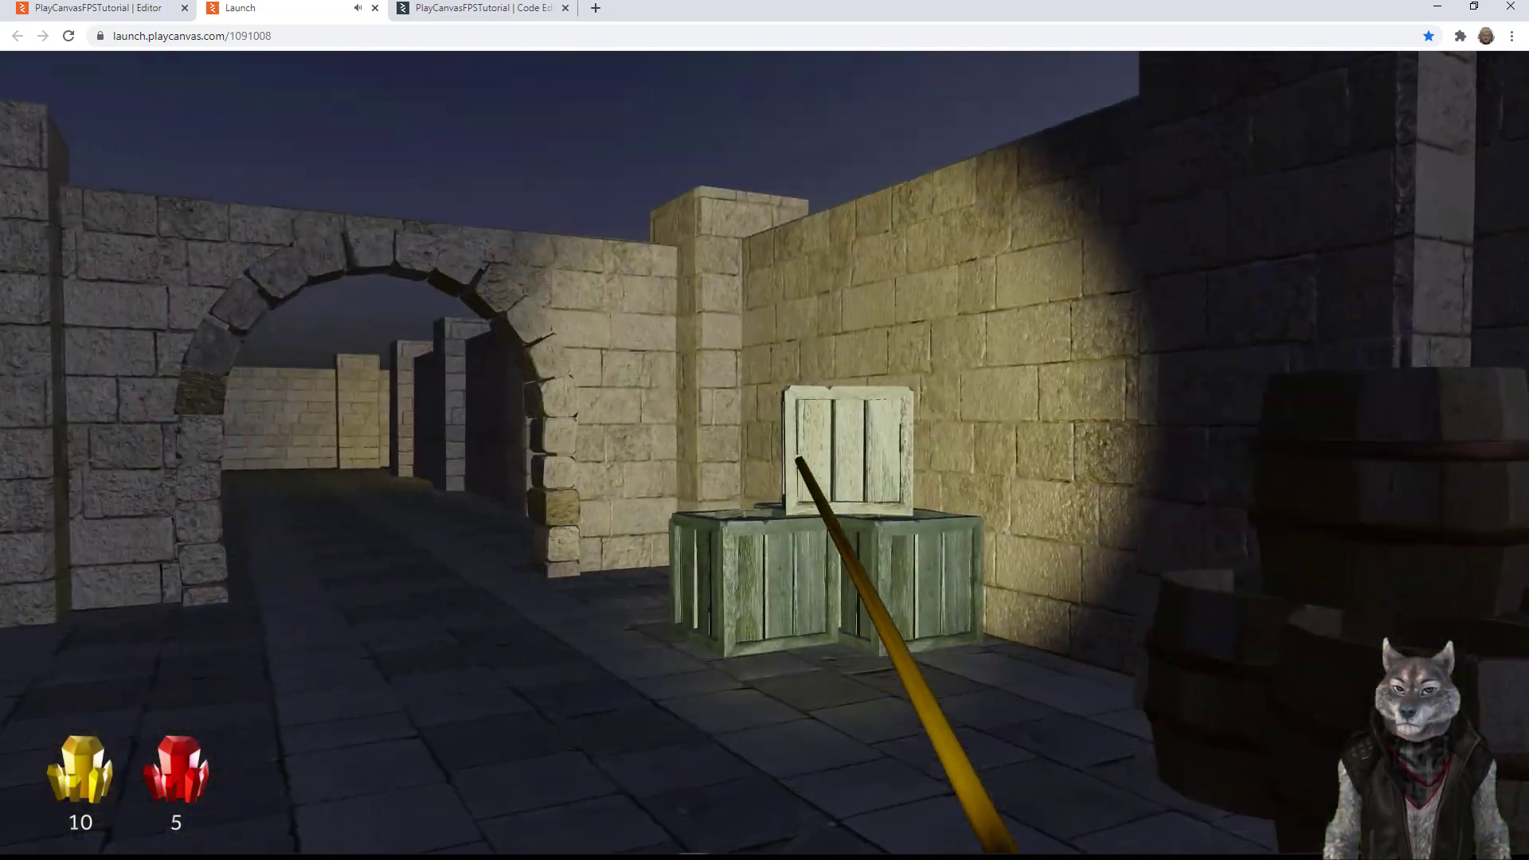
key("w")
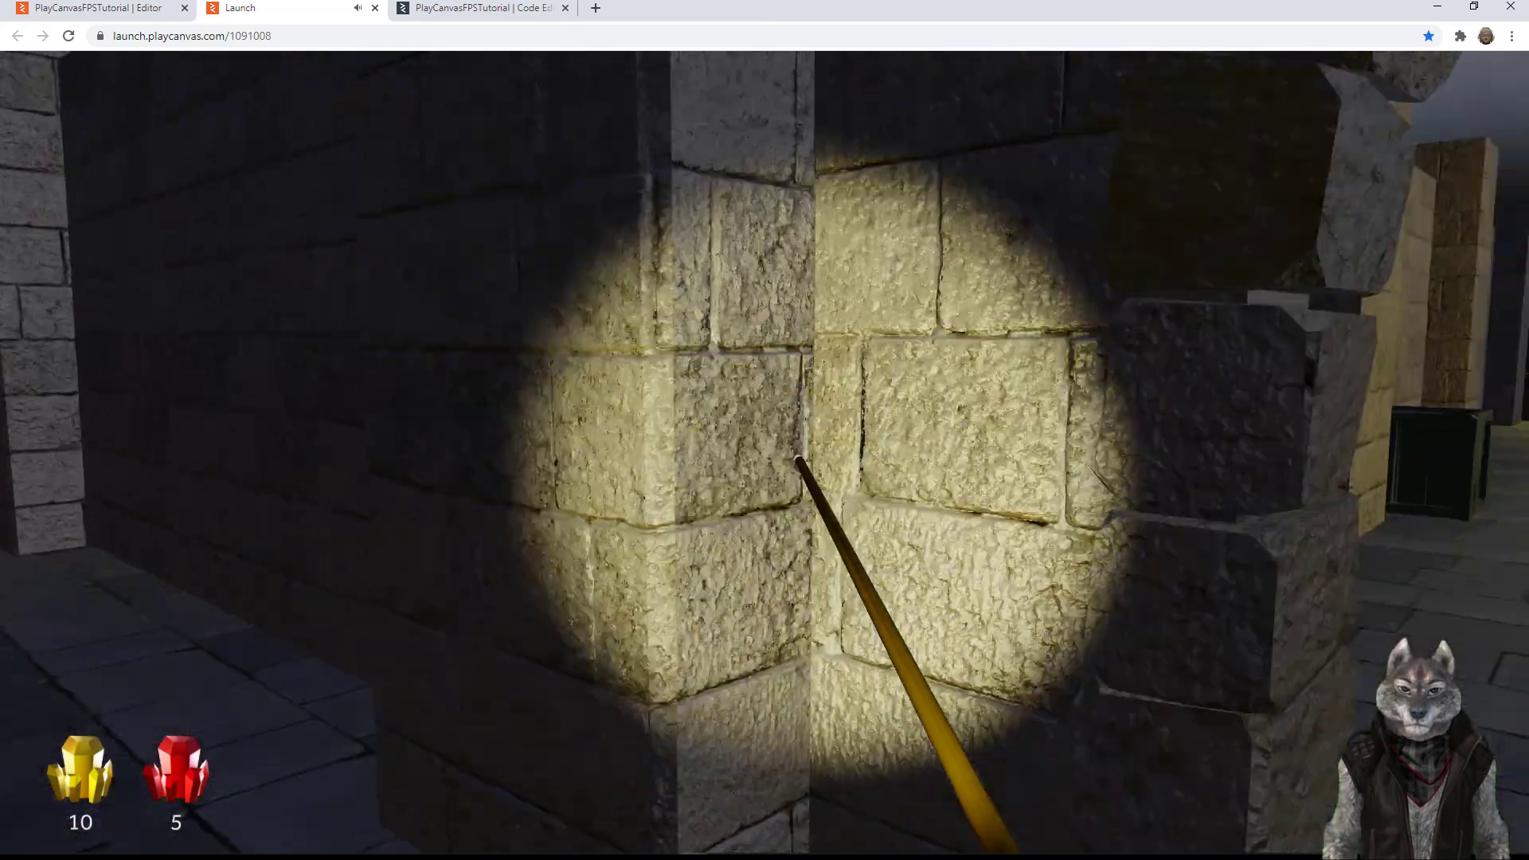
key("w")
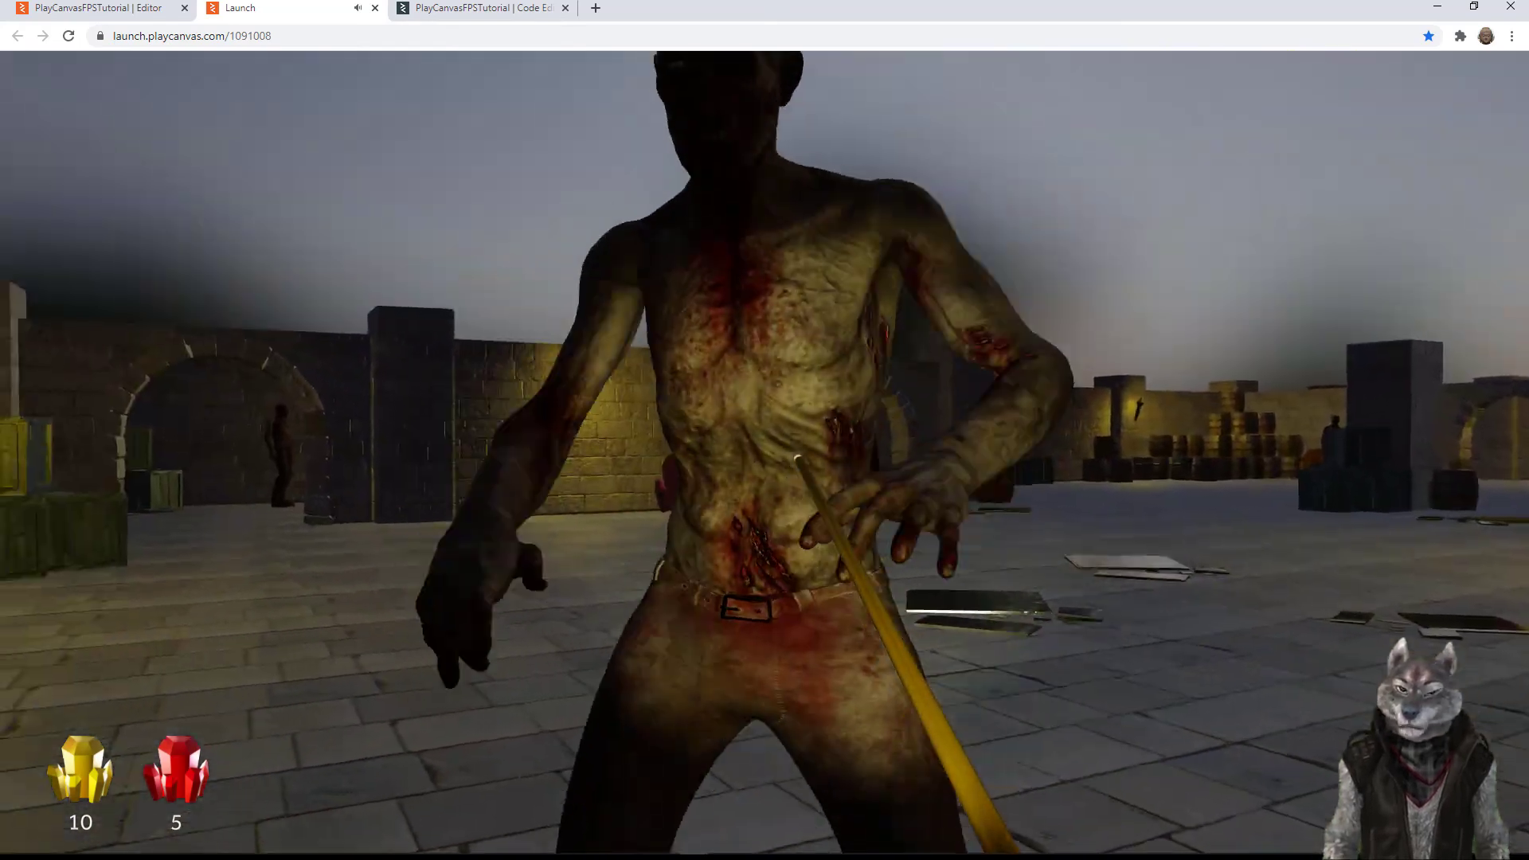
key("s")
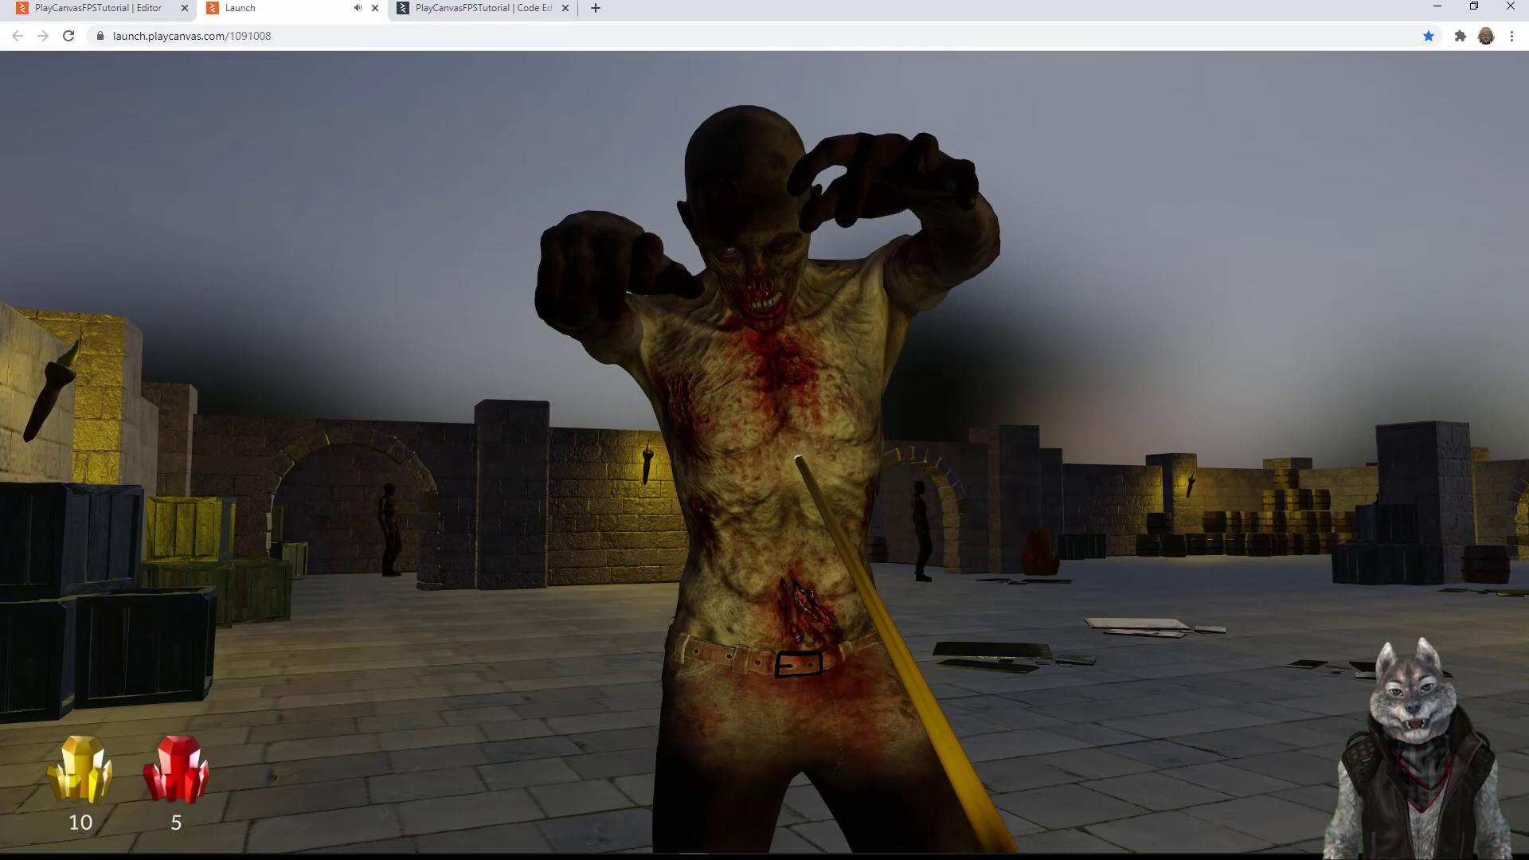
key("s")
left_click(765, 452)
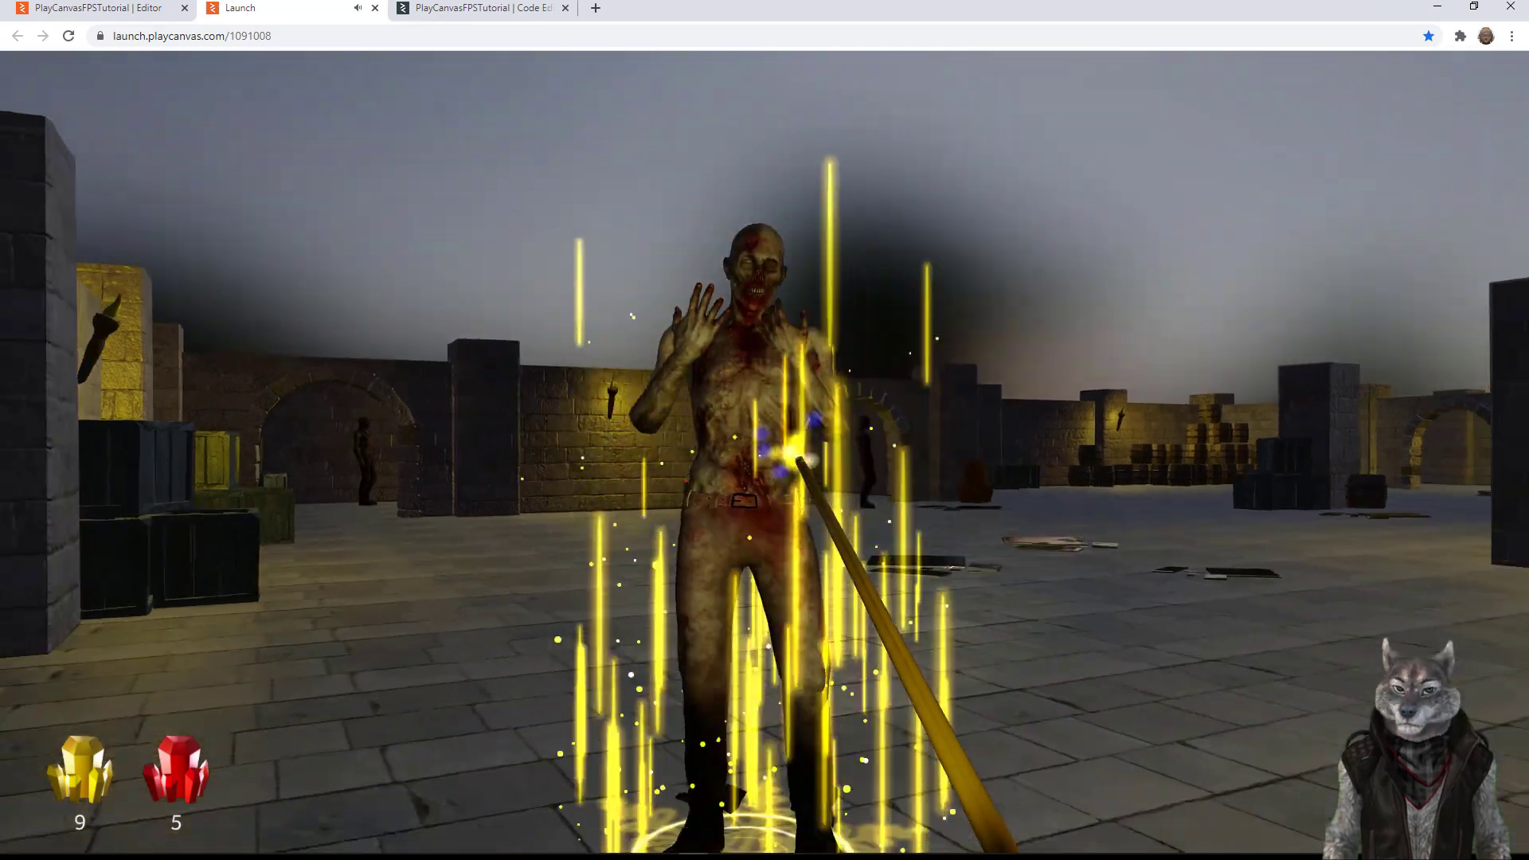
key("w")
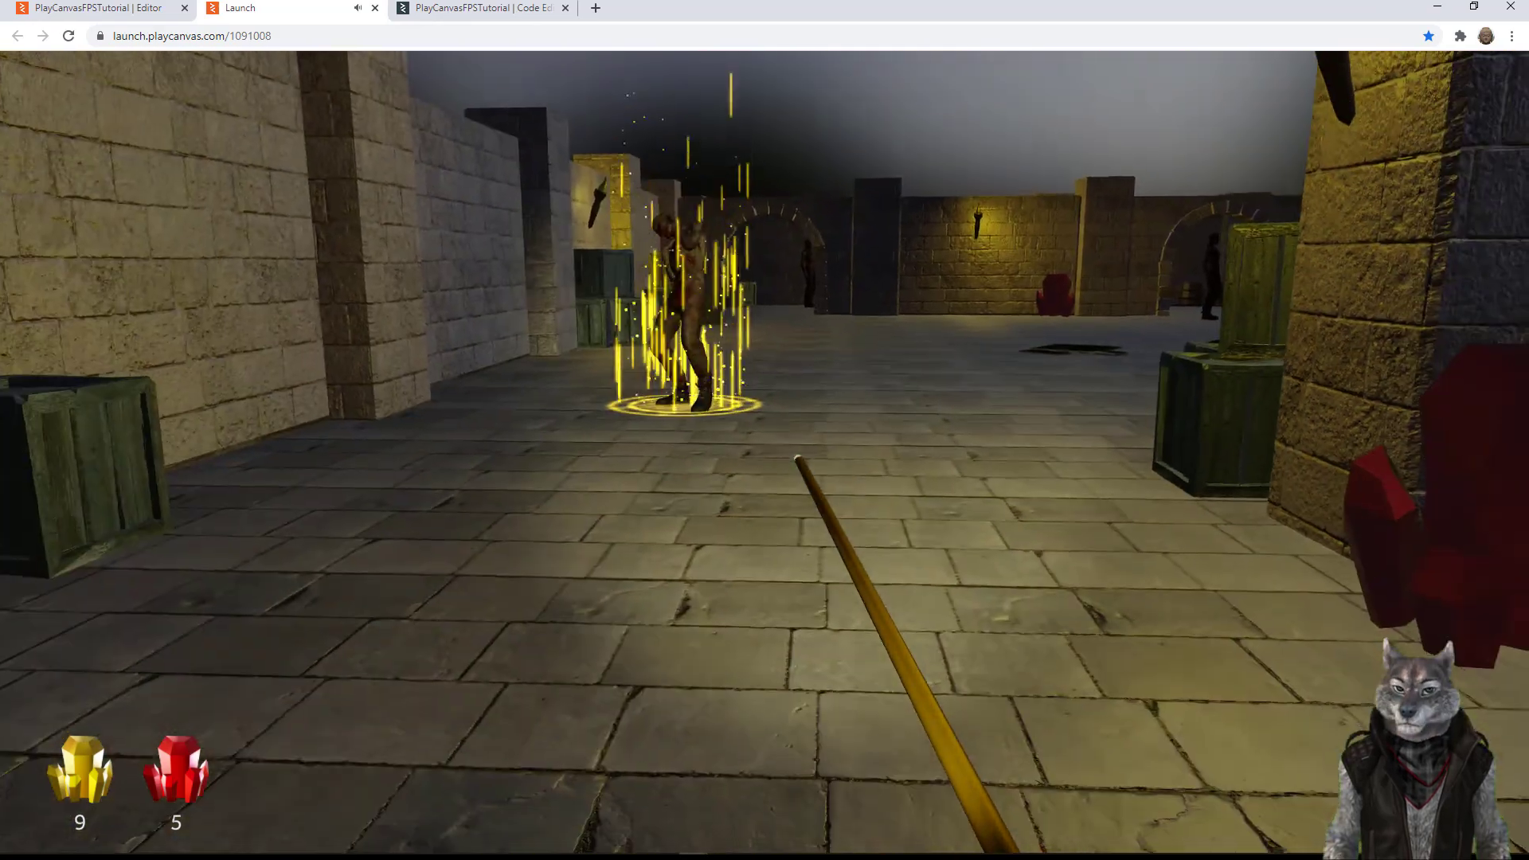
key("Escape")
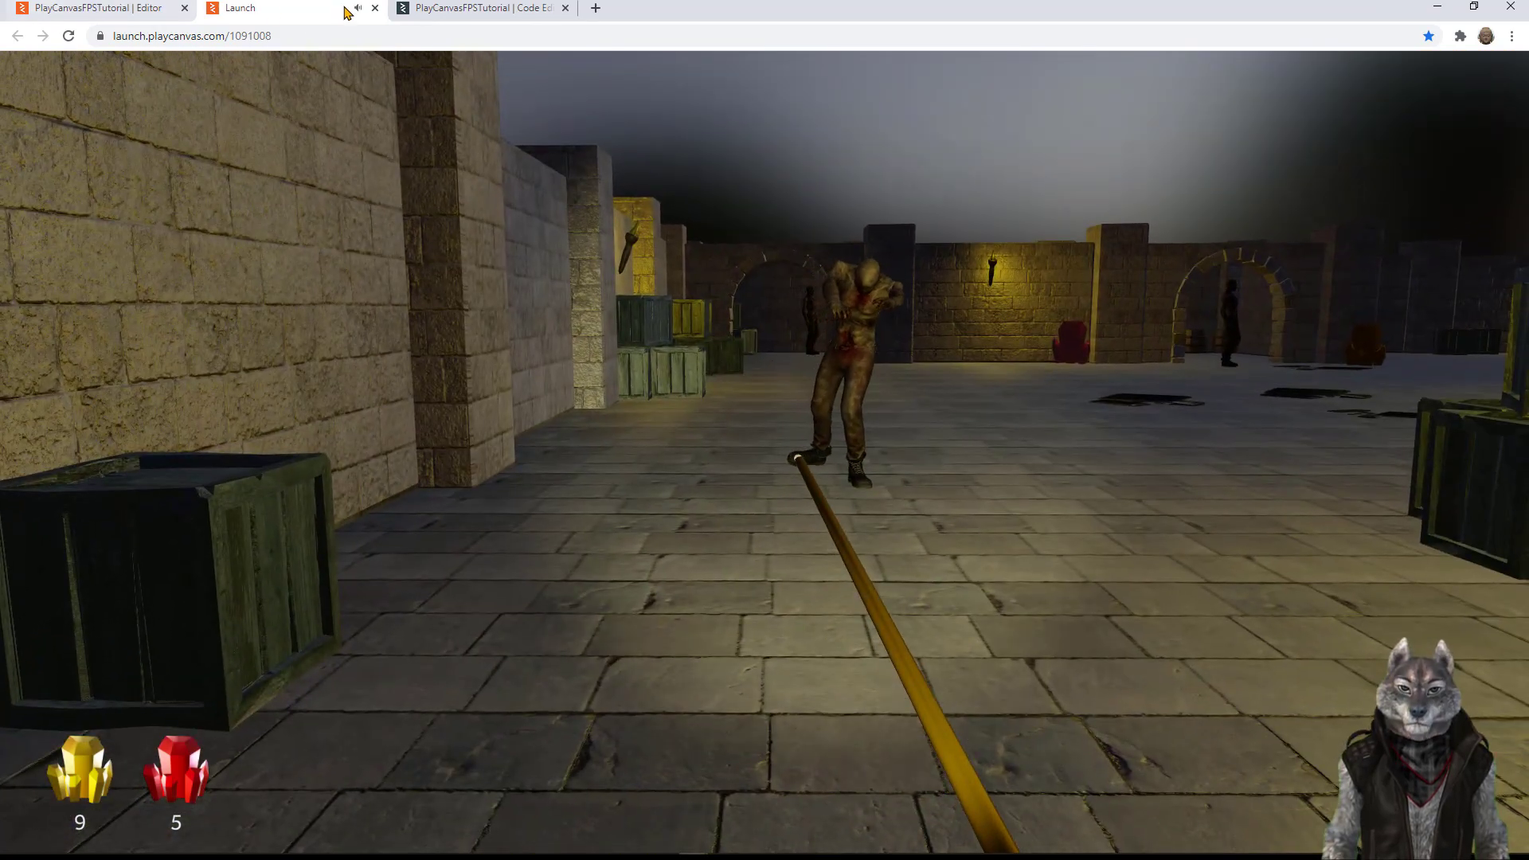
Step: Return to the editor, review the first zombie's components and change the hitThreshold of its enemyController script
left_click(96, 8)
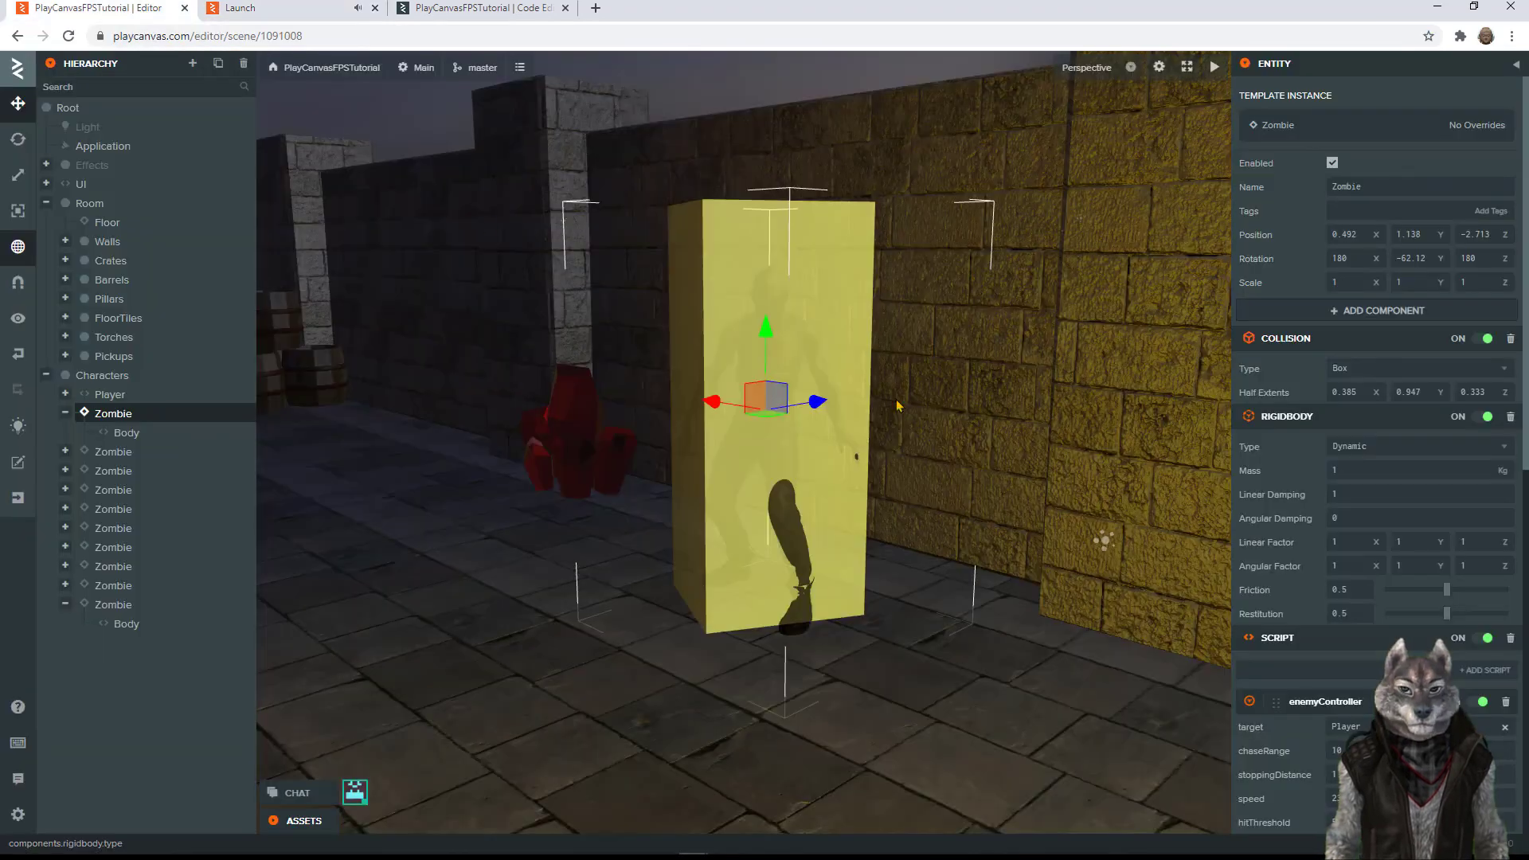
scroll(1362, 442, "down", 8)
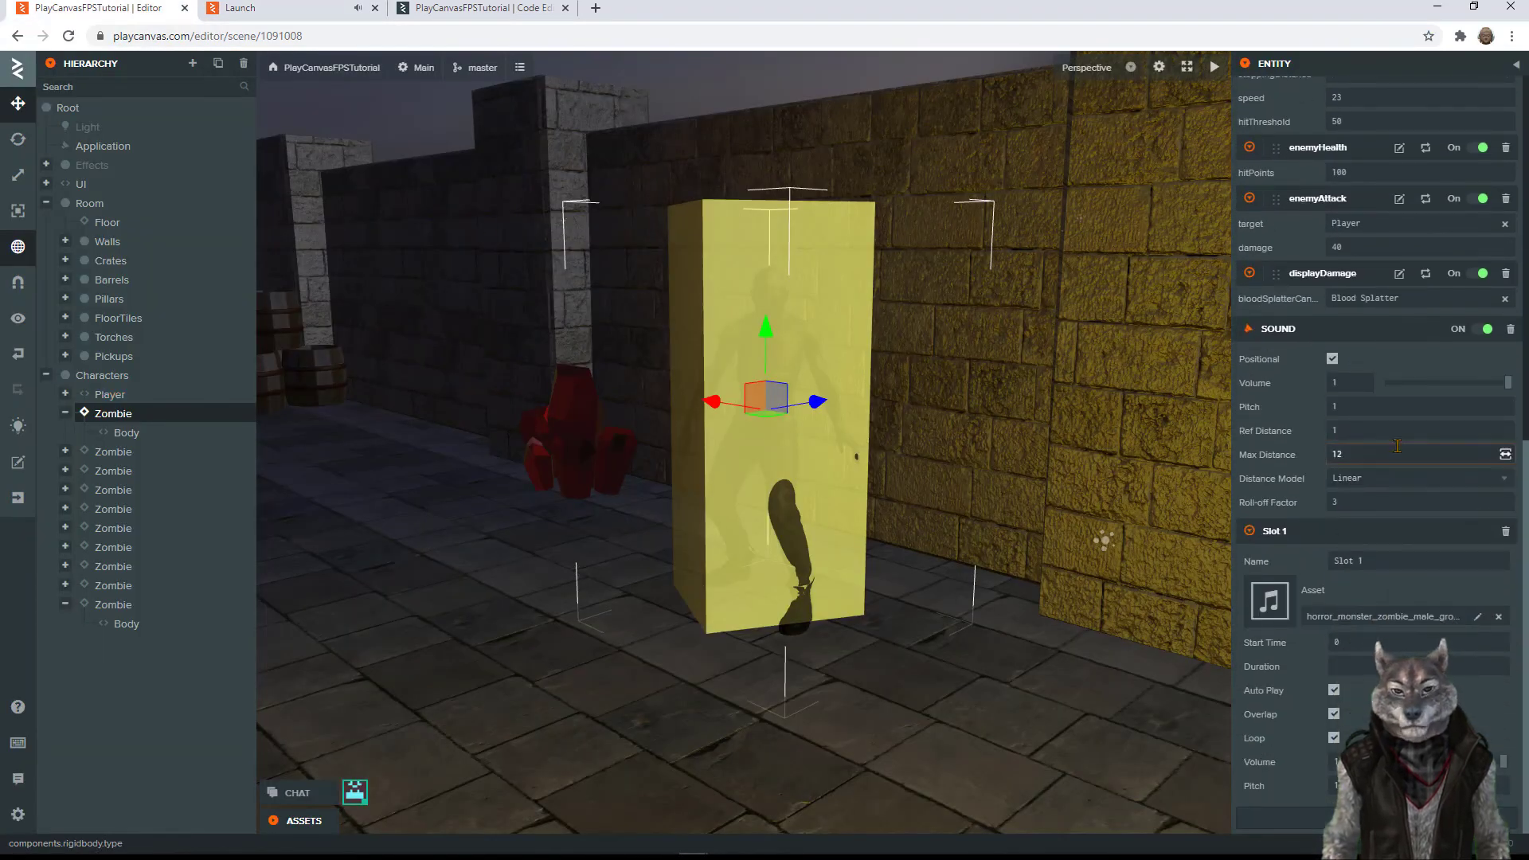
scroll(1323, 507, "up", 4)
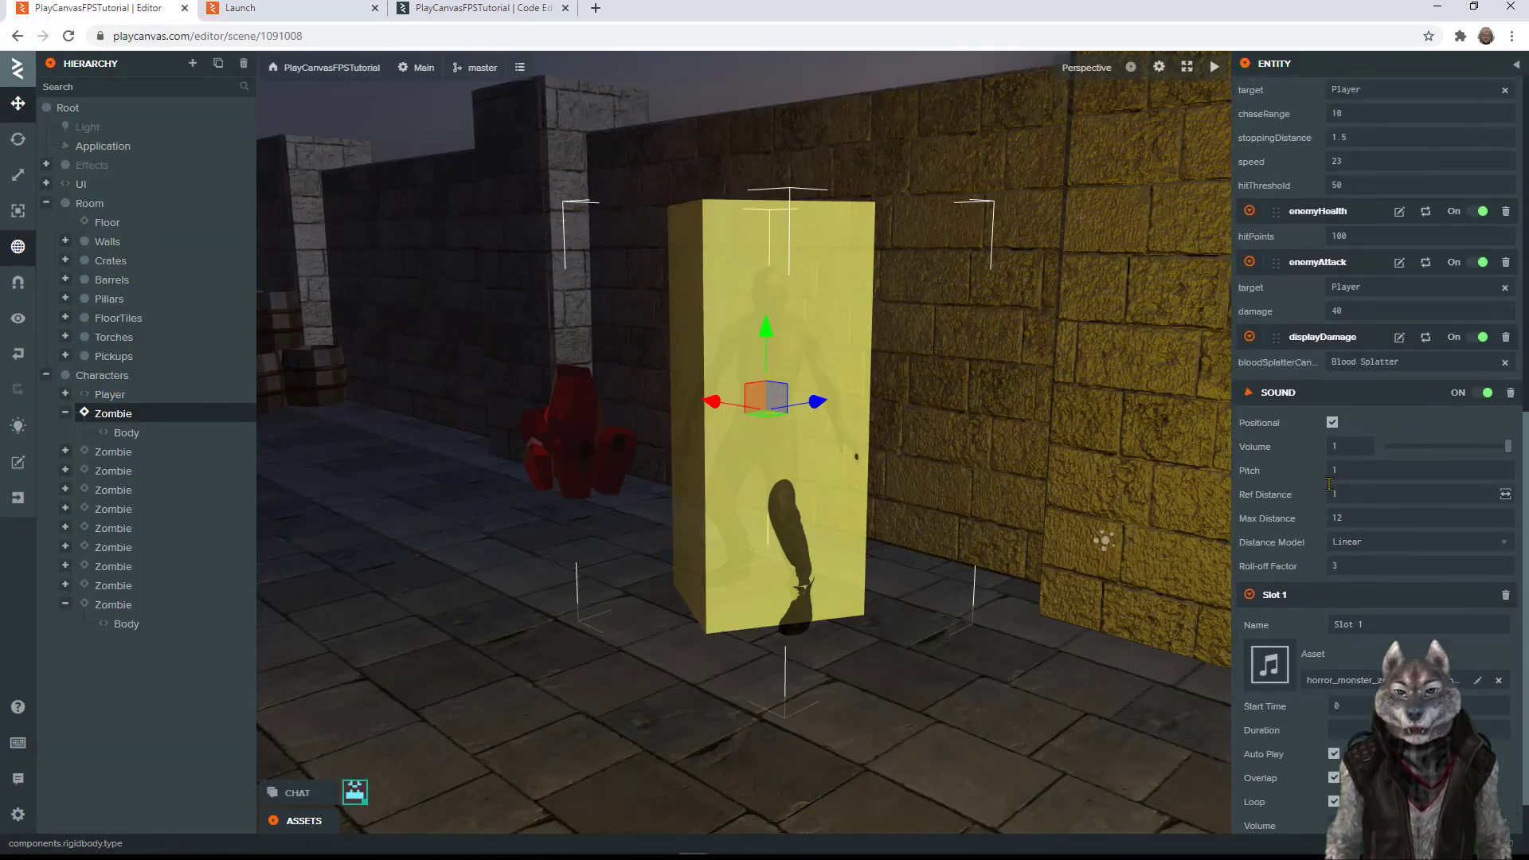
double_click(114, 421)
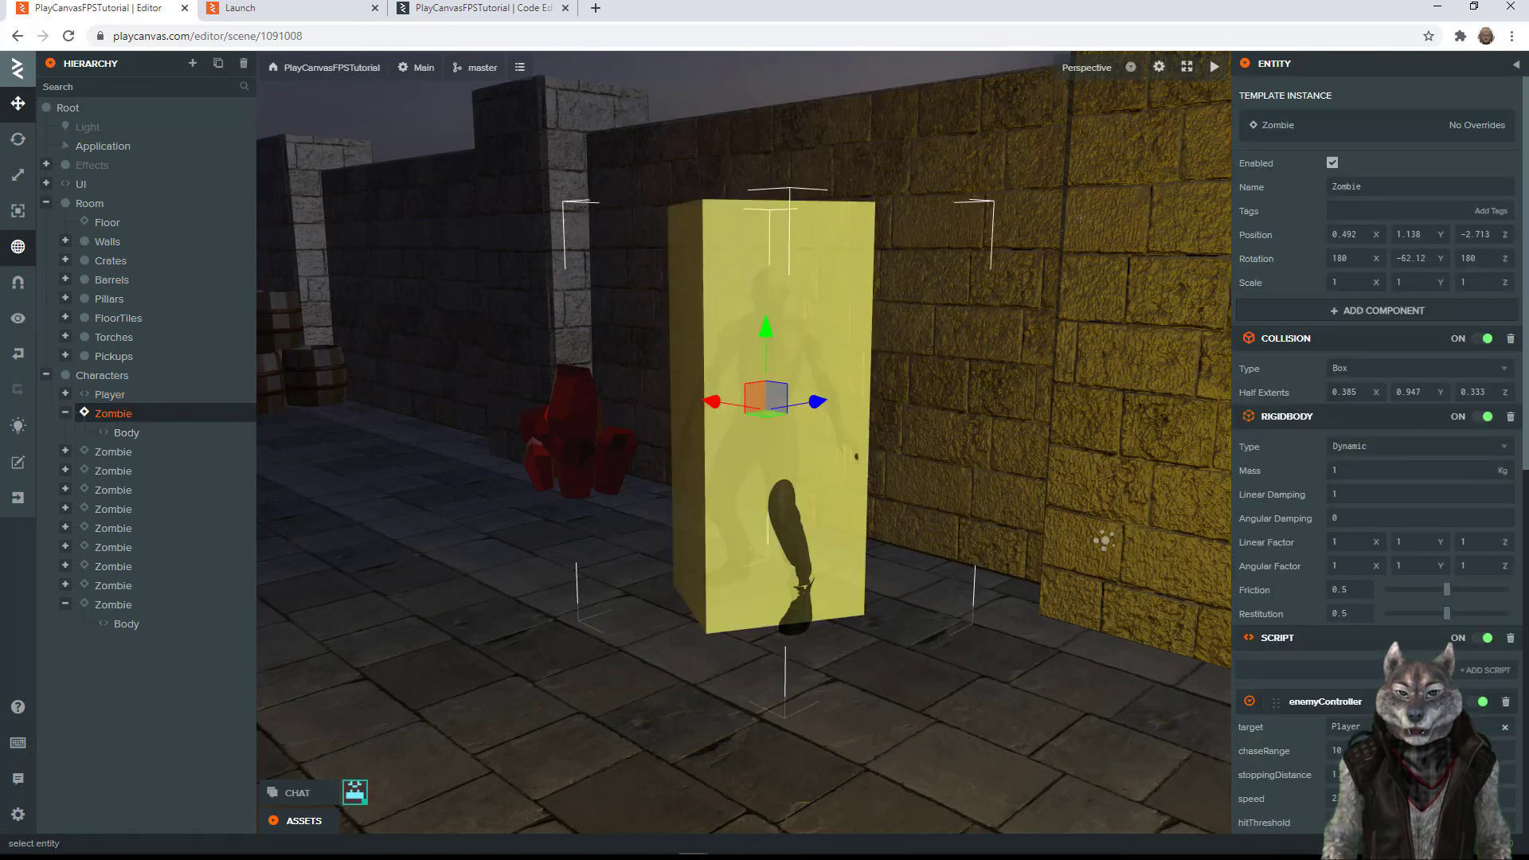
scroll(1361, 472, "down", 6)
scroll(1352, 361, "up", 1)
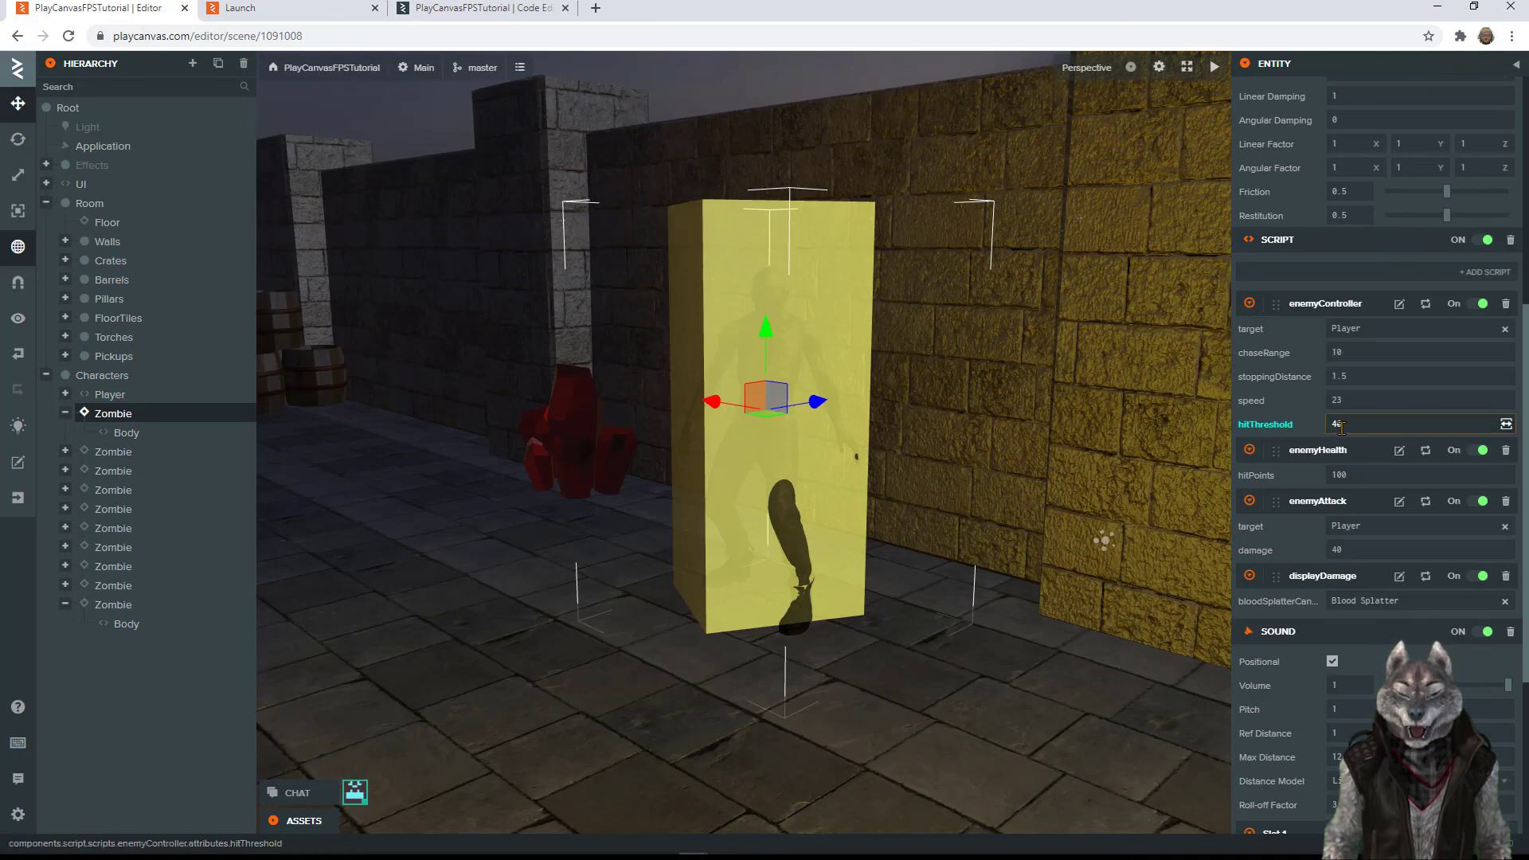
scroll(1344, 162, "up", 6)
Step: Playtest the adjusted zombie at close range, collect the red crystals and lead it through the archway
left_click(241, 8)
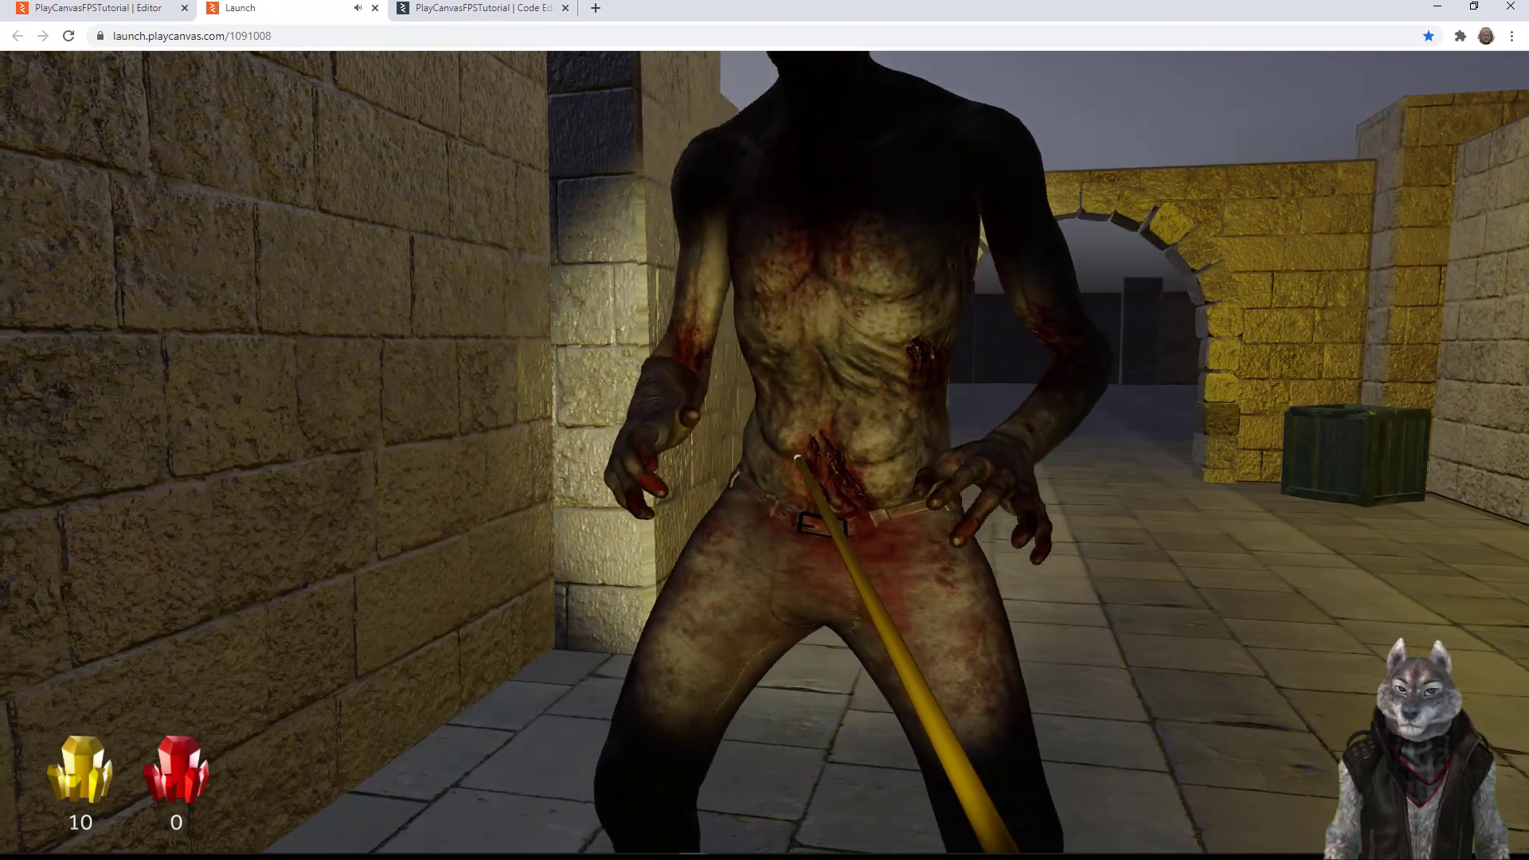
key("s")
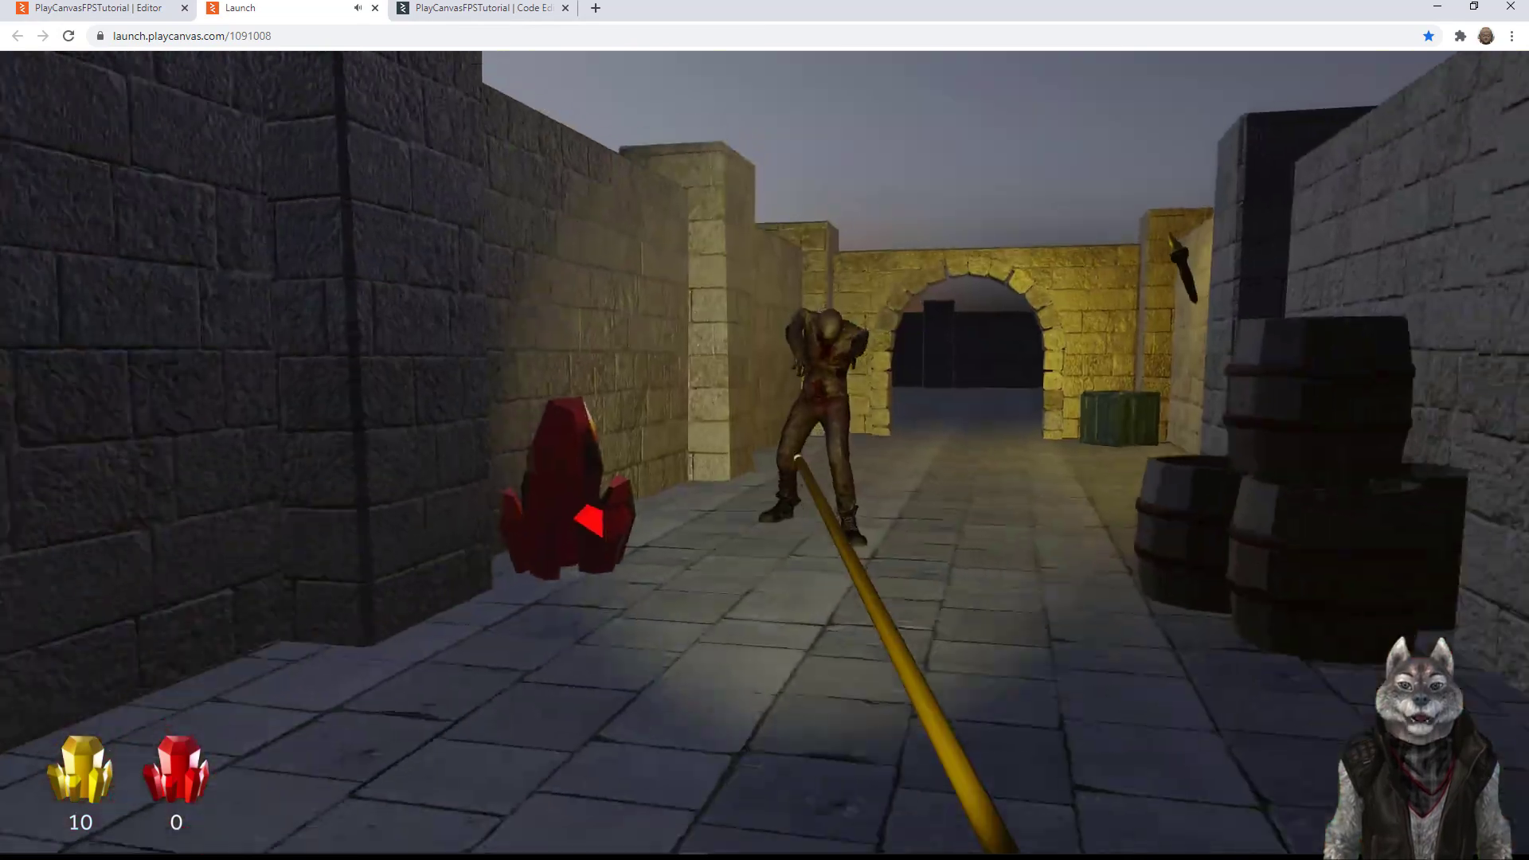
key("w")
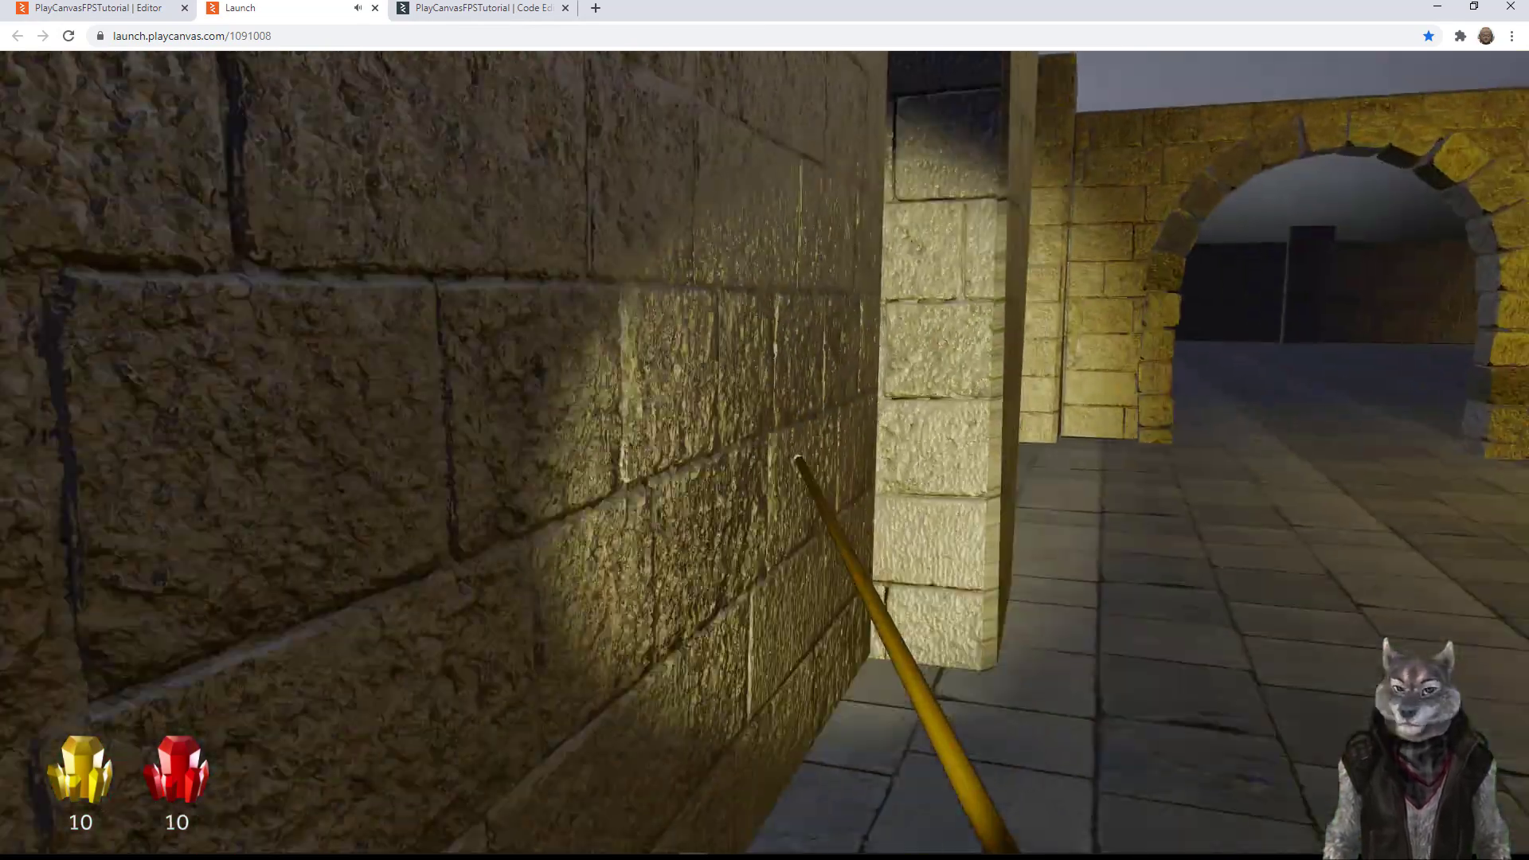
key("w")
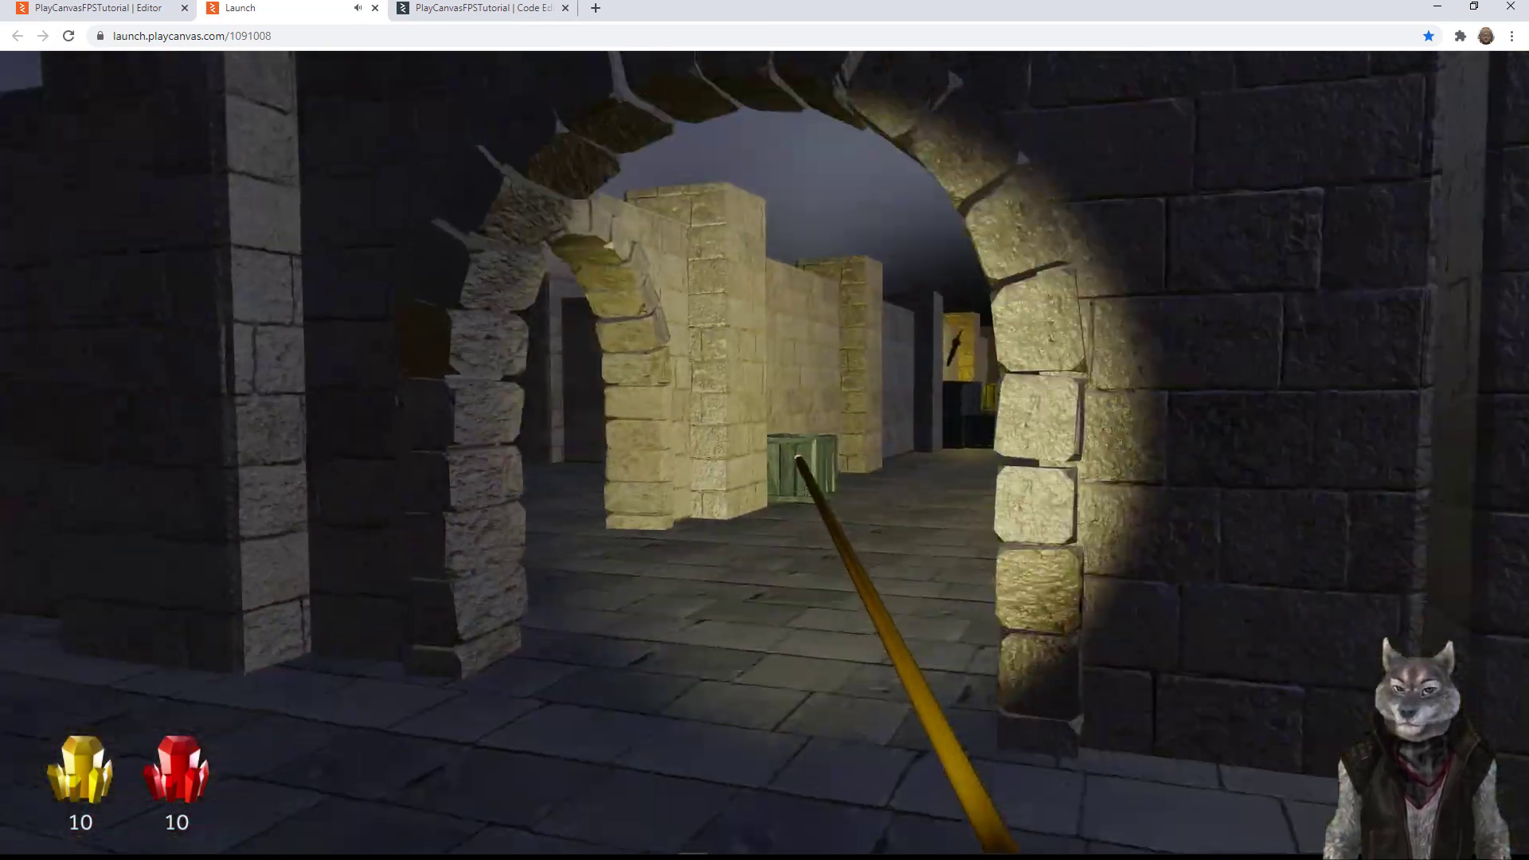
key("w")
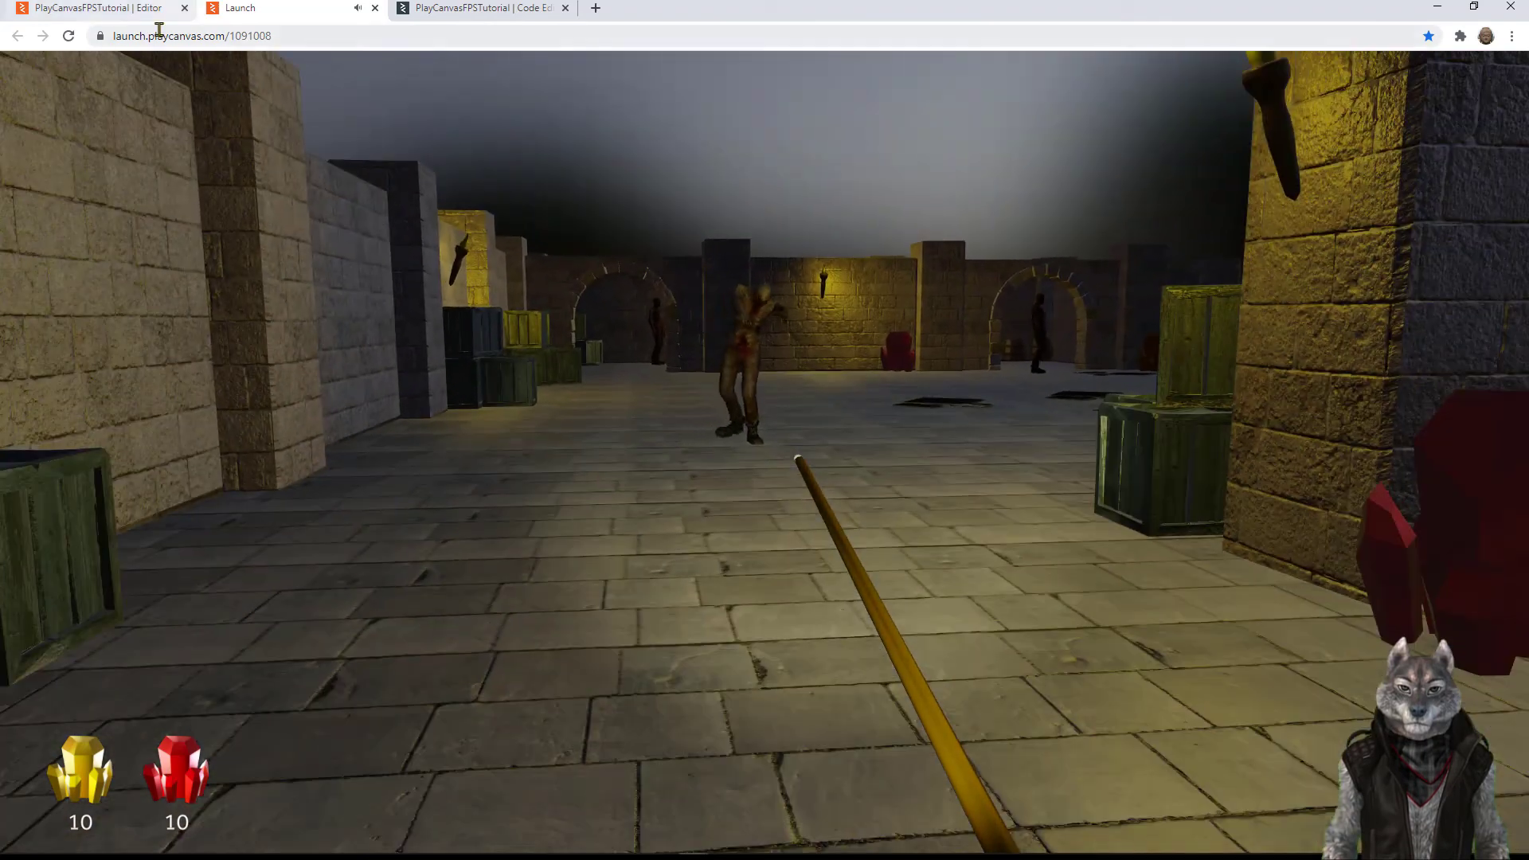
Step: Examine the Player entity's fpsController power setting in the editor and go back to the running game
left_click(159, 10)
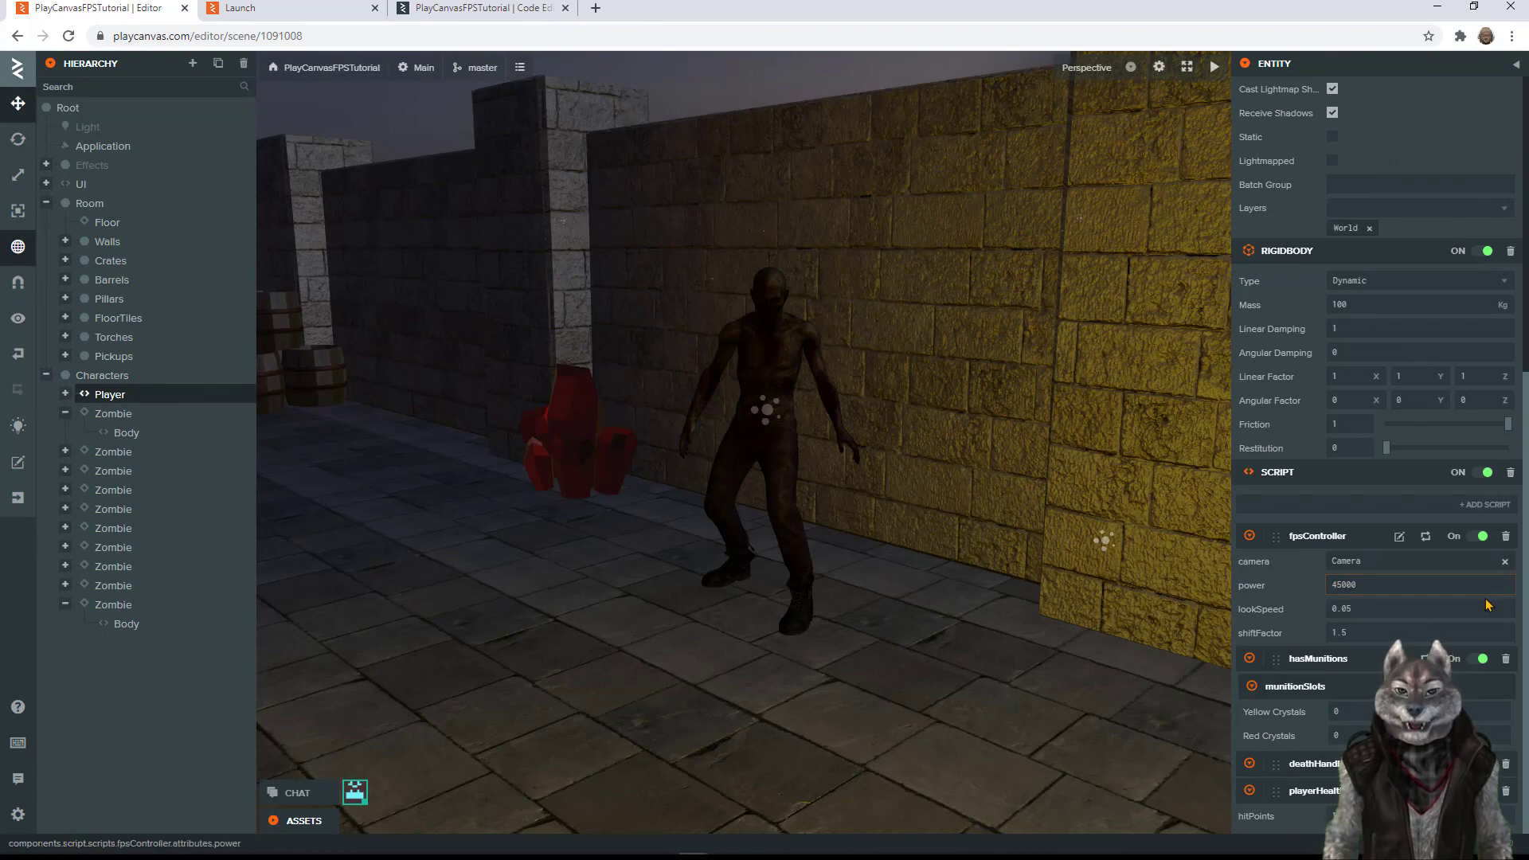
left_click(692, 494)
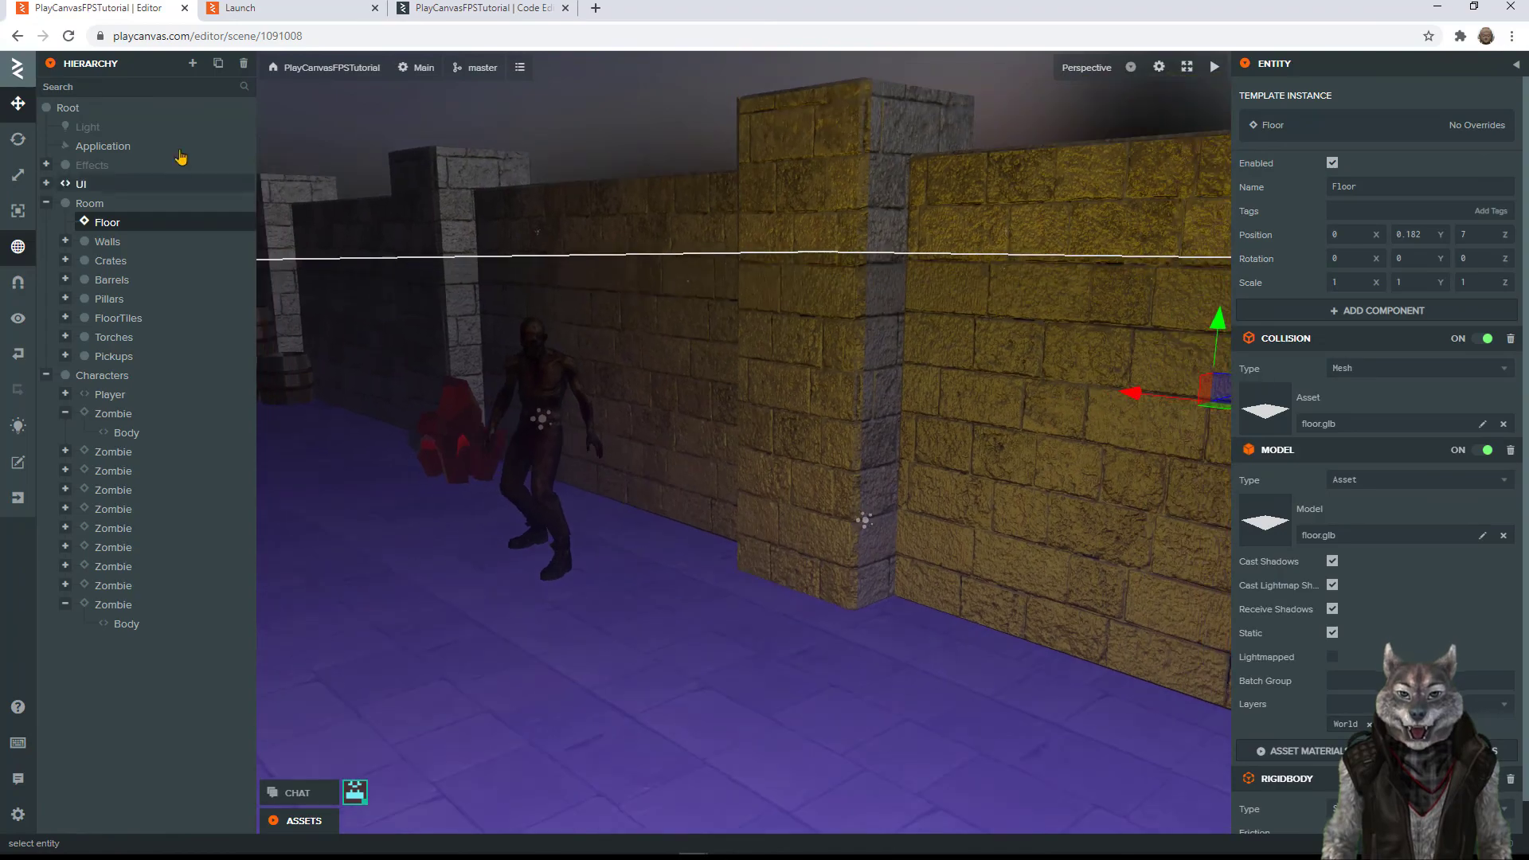
left_click(273, 12)
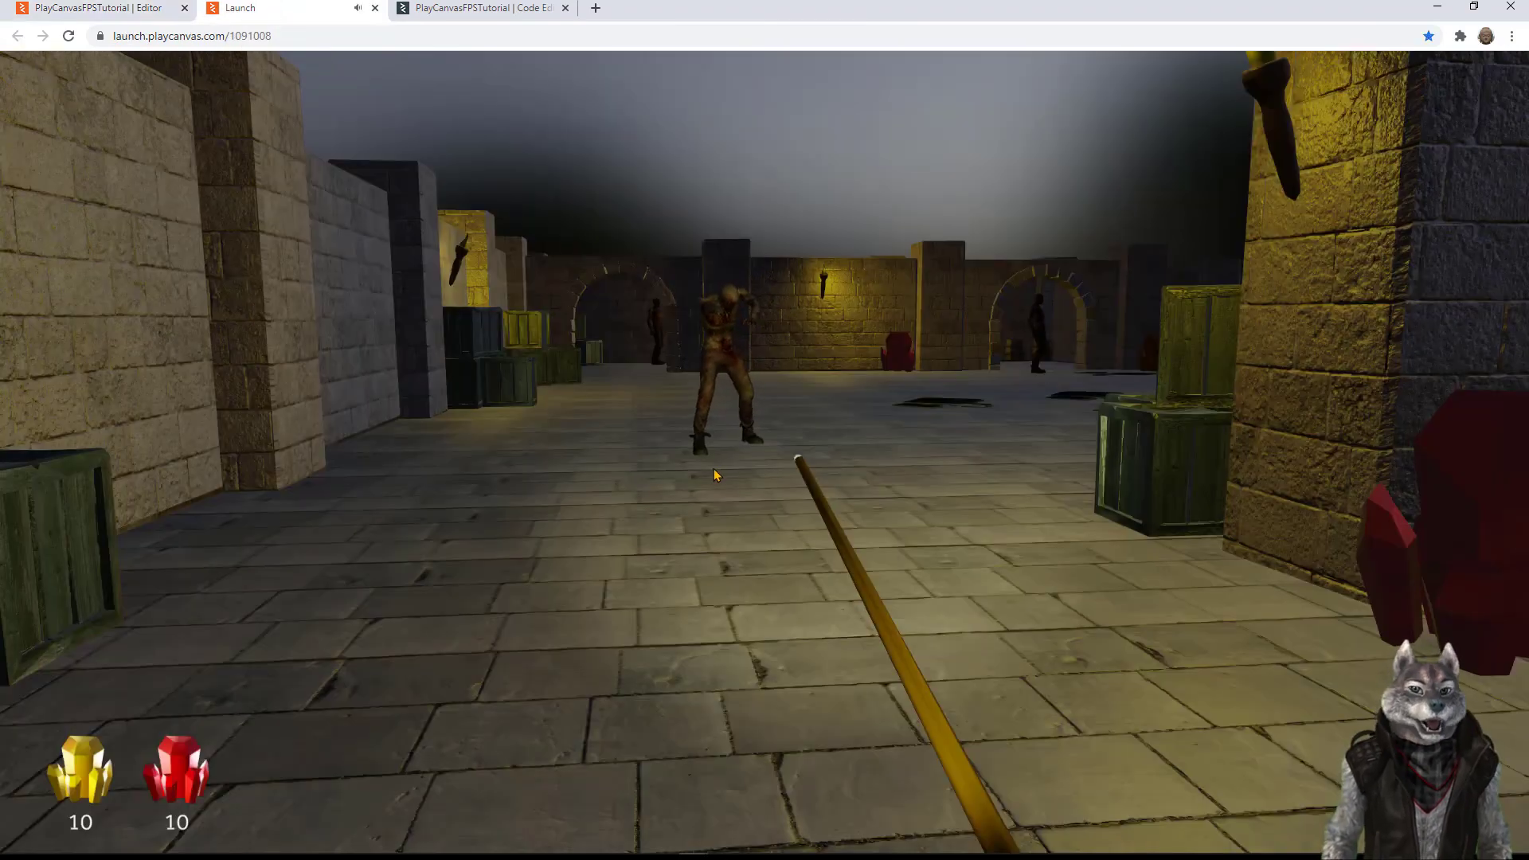
Step: Resume the playtest, collect the yellow and red crystals, and lure the zombie across the courtyard past the stacked barrels
left_click(715, 476)
key("w")
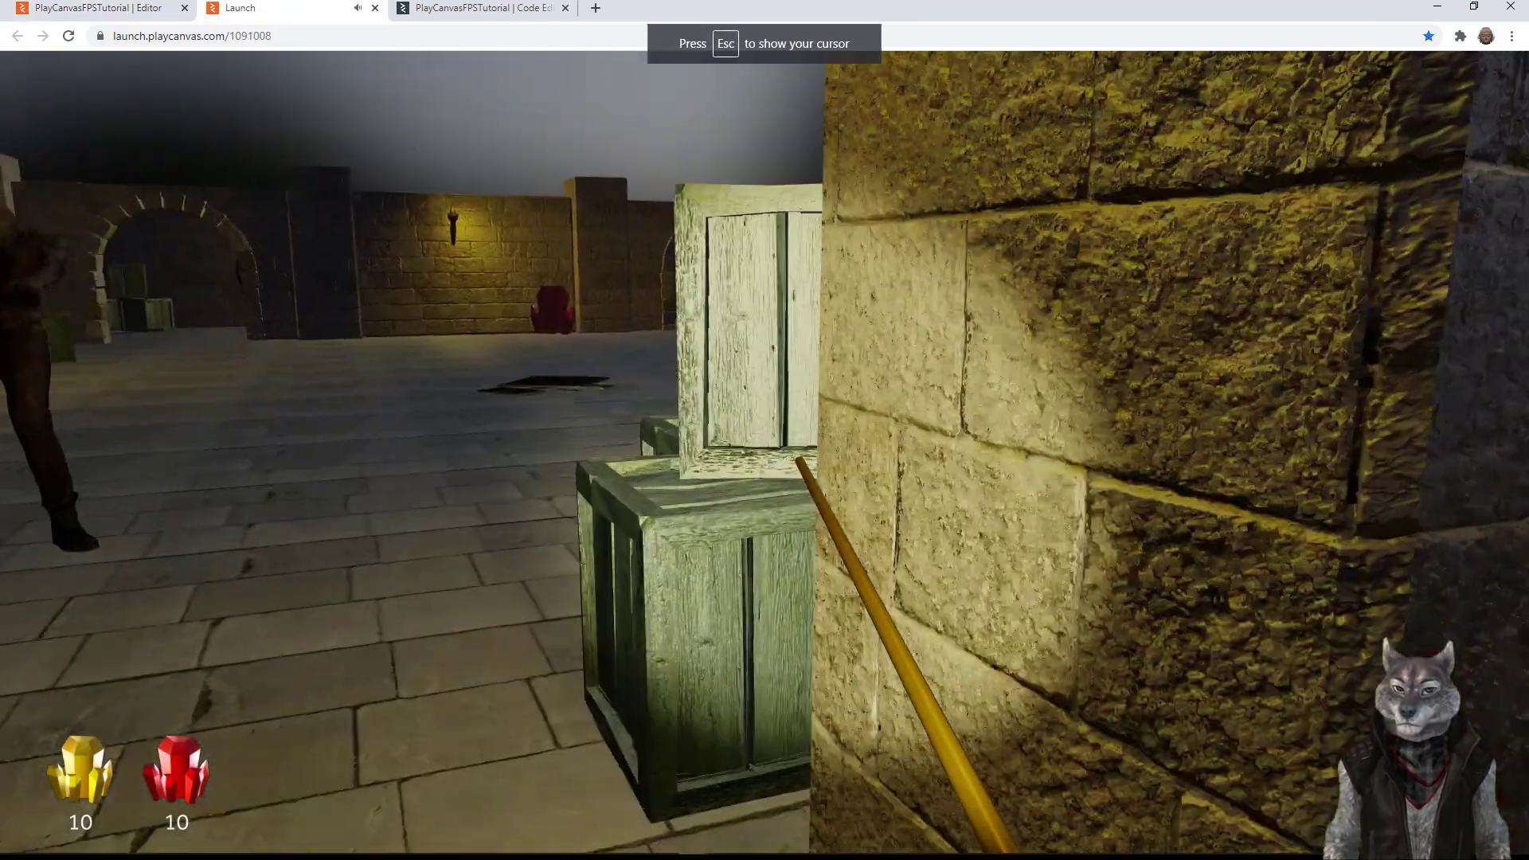
key("w")
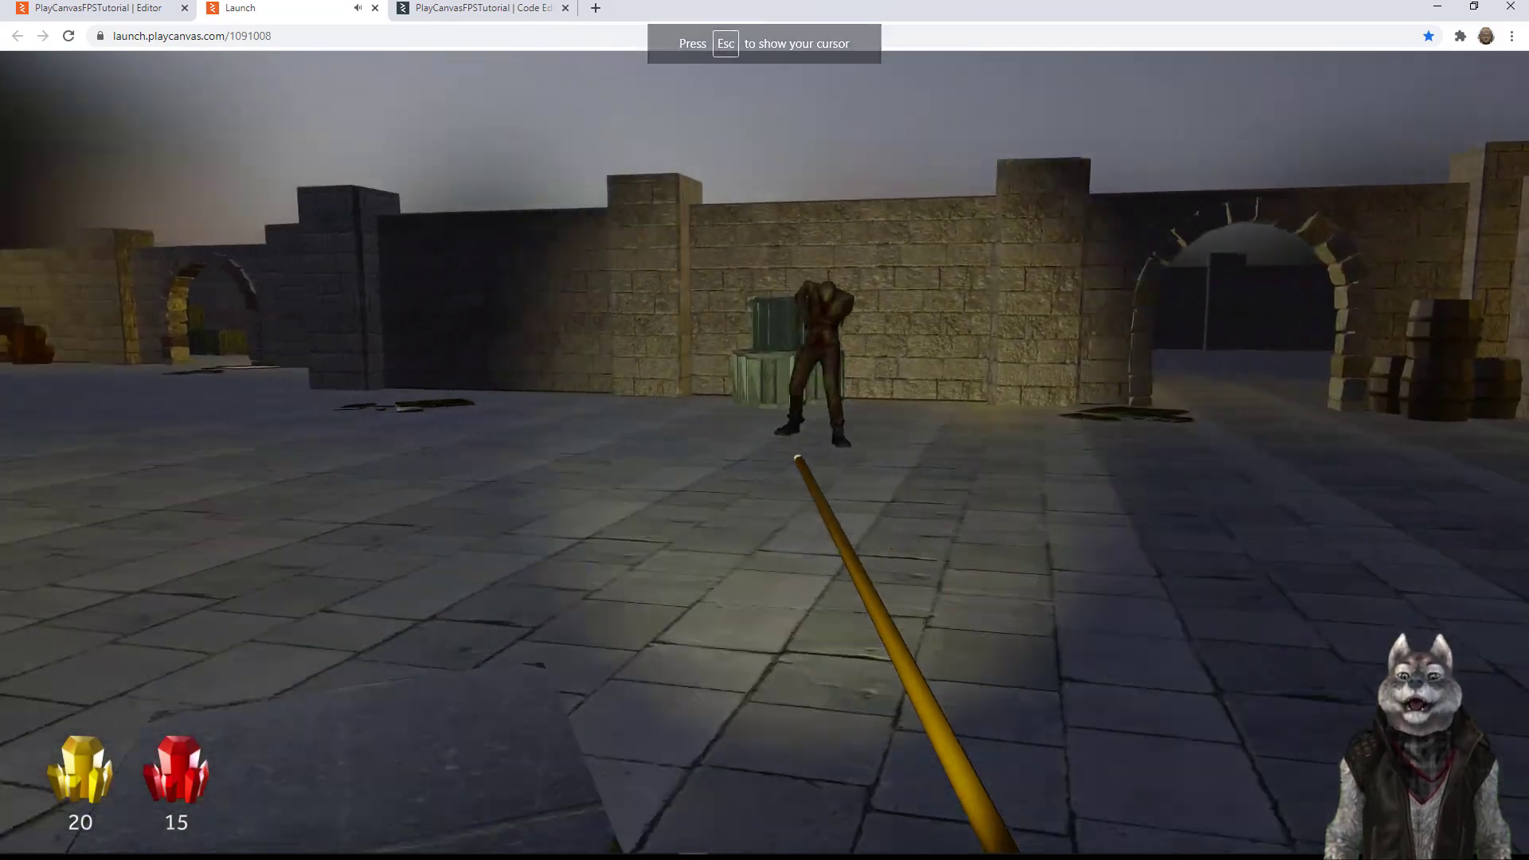
key("w")
key("s")
key("w")
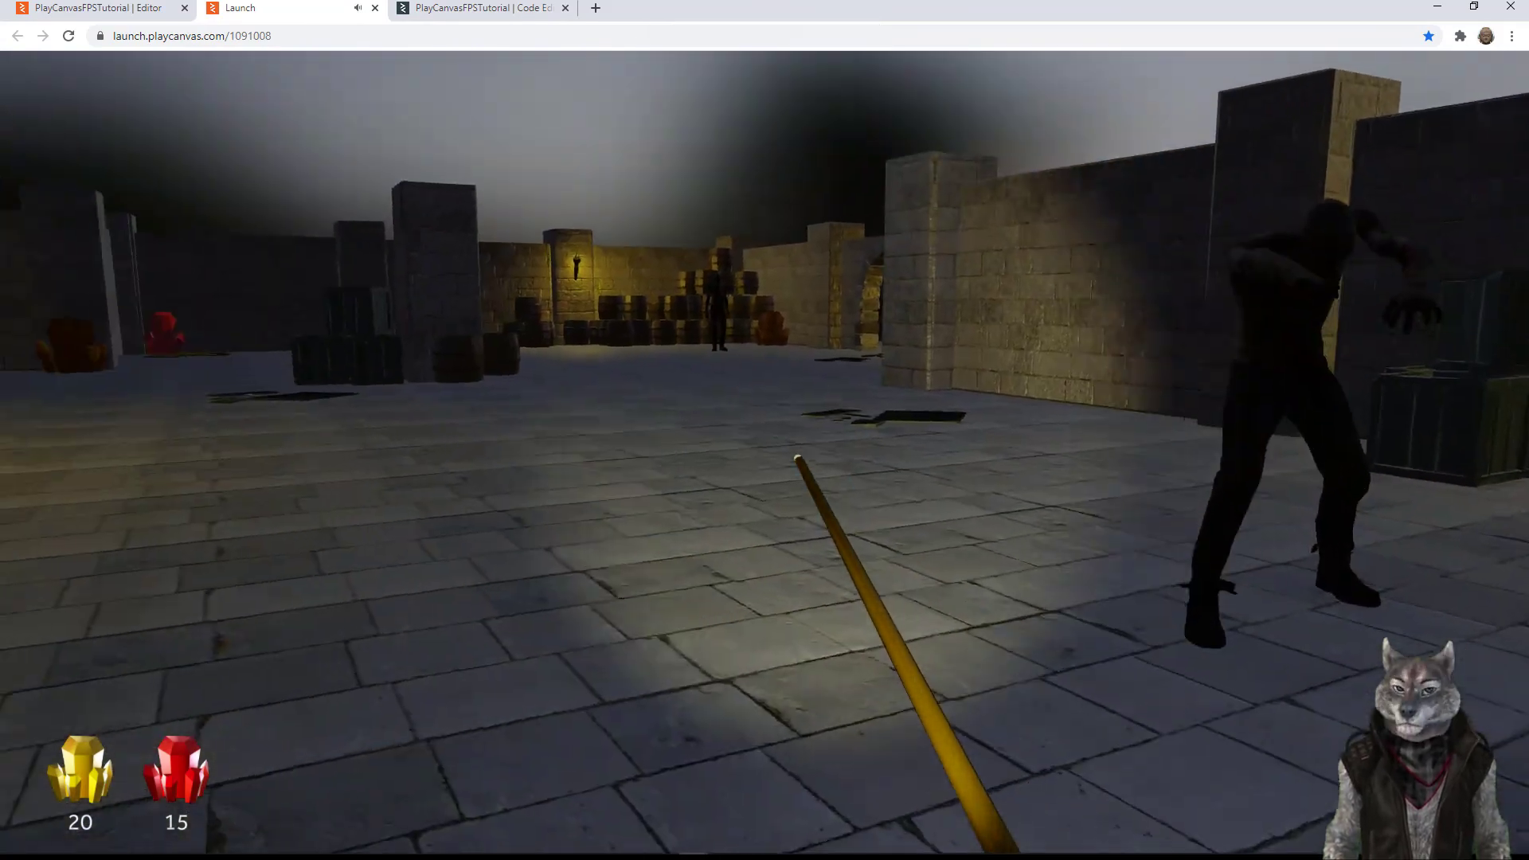
key("w")
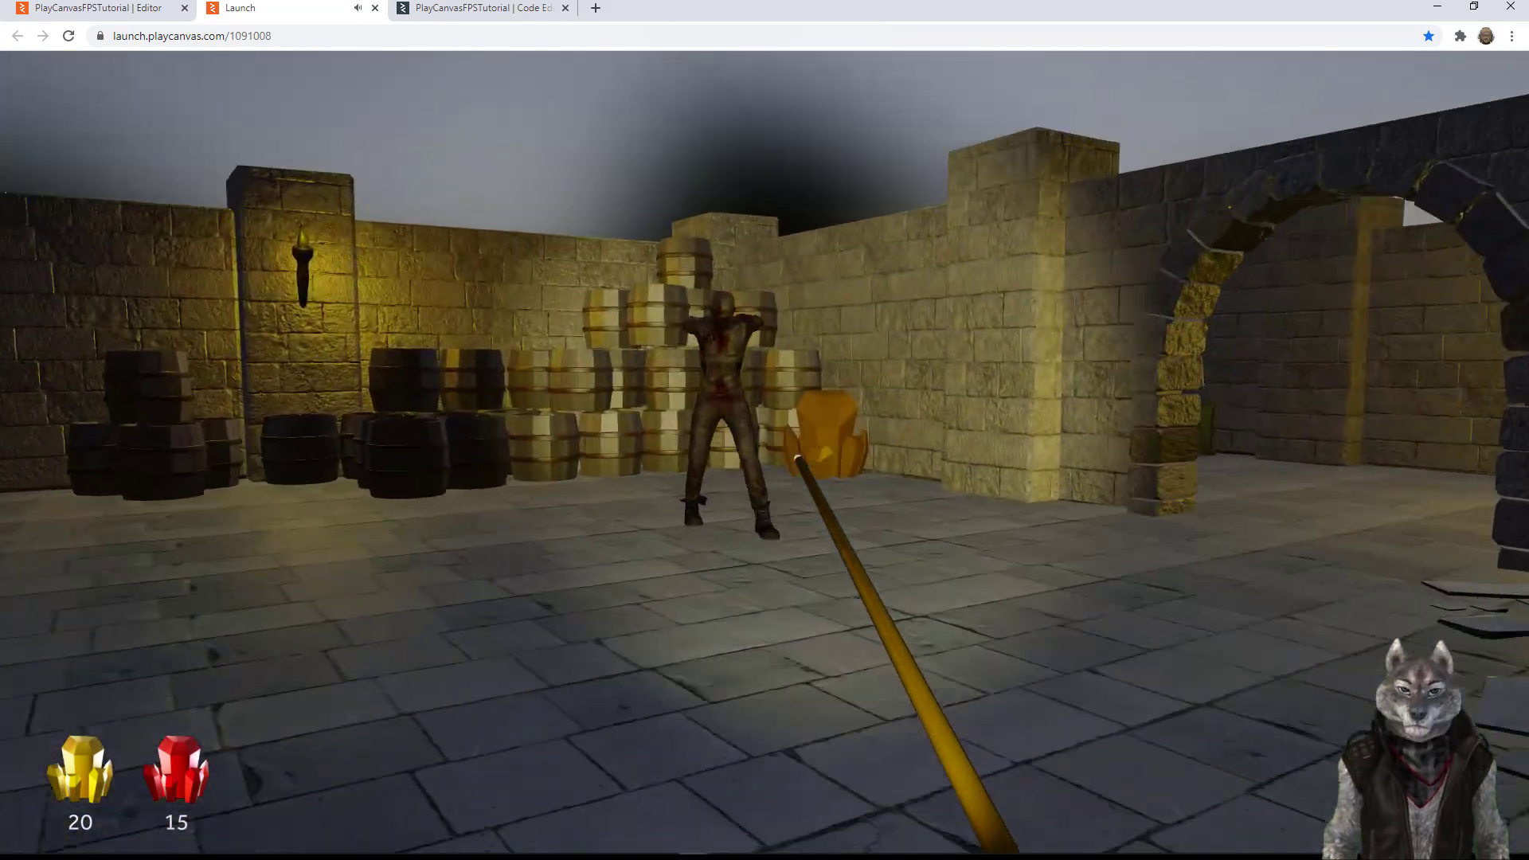
key("s")
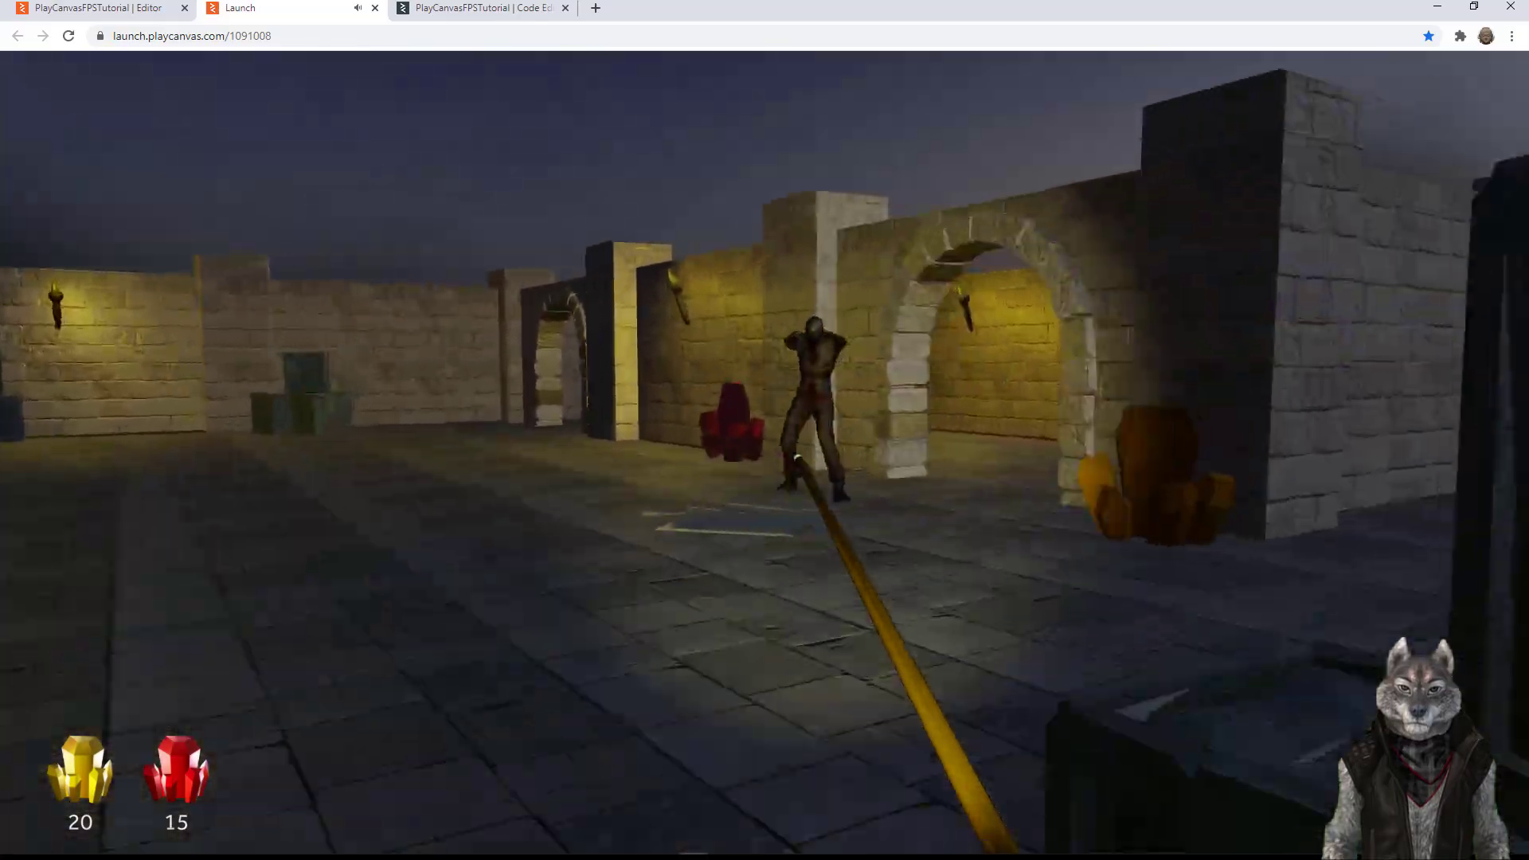
Step: Fire one yellow crystal shot at the zombie beside the archway, pick up the nearby red crystals and back away
key("w")
left_click(765, 452)
key("s")
key("w")
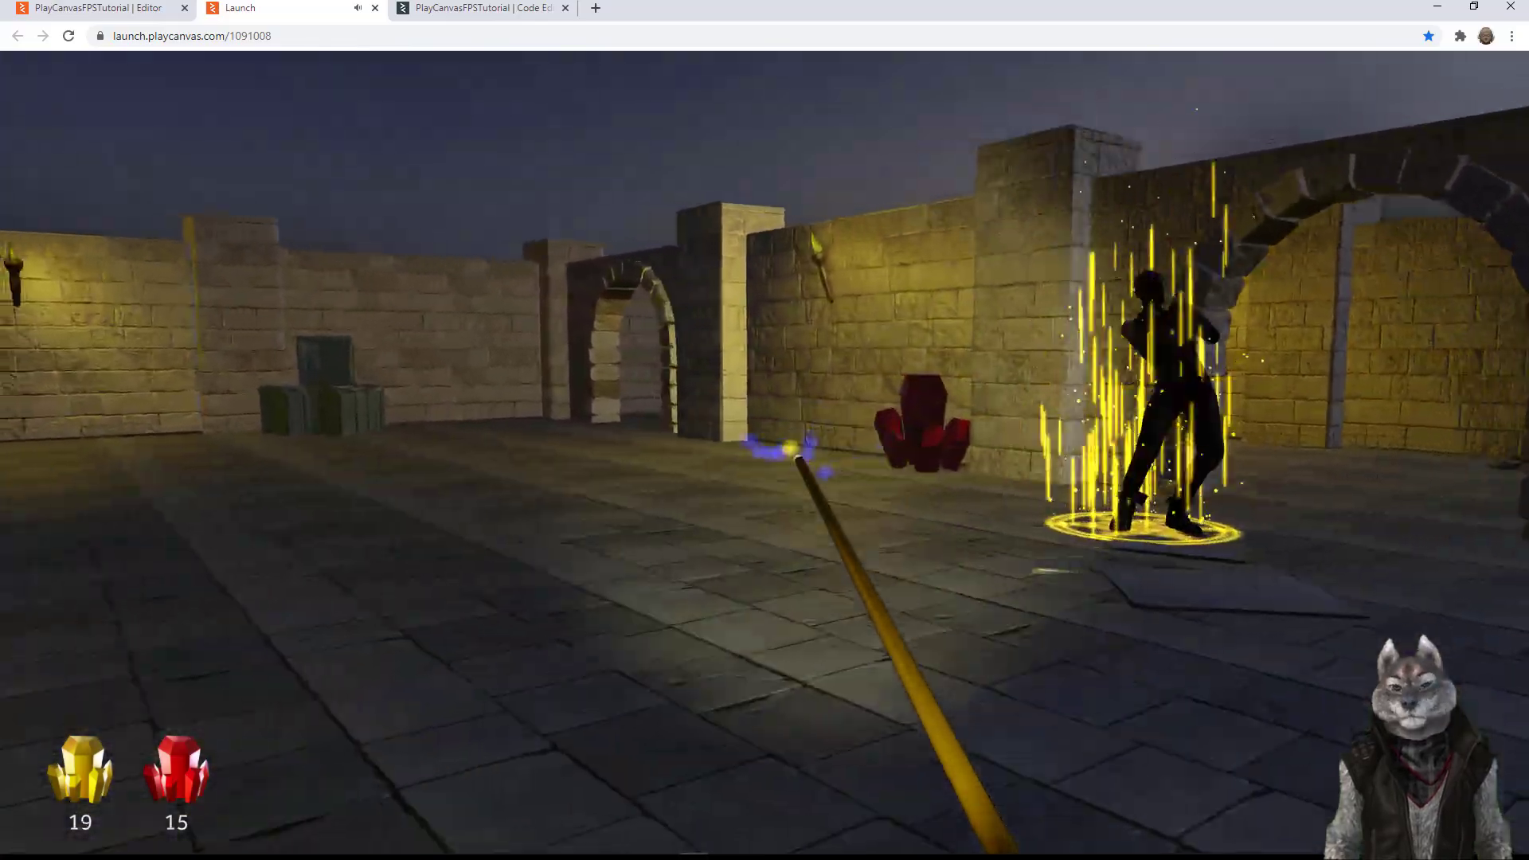
key("s")
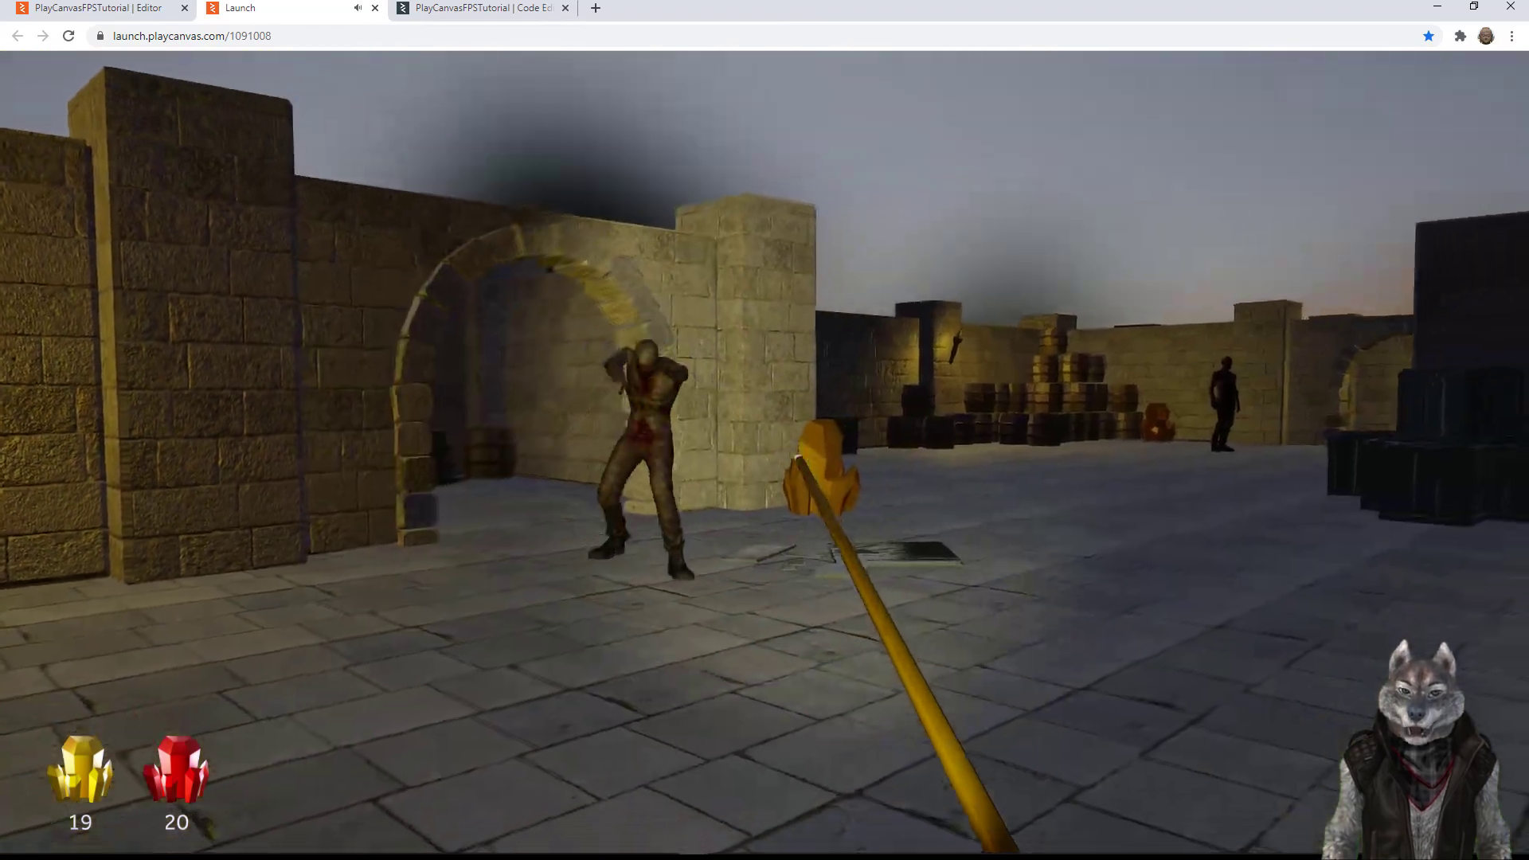
Step: Switch to the red crystal weapon, shoot the zombie in front of the archway once and move up to it
key("2")
left_click(765, 453)
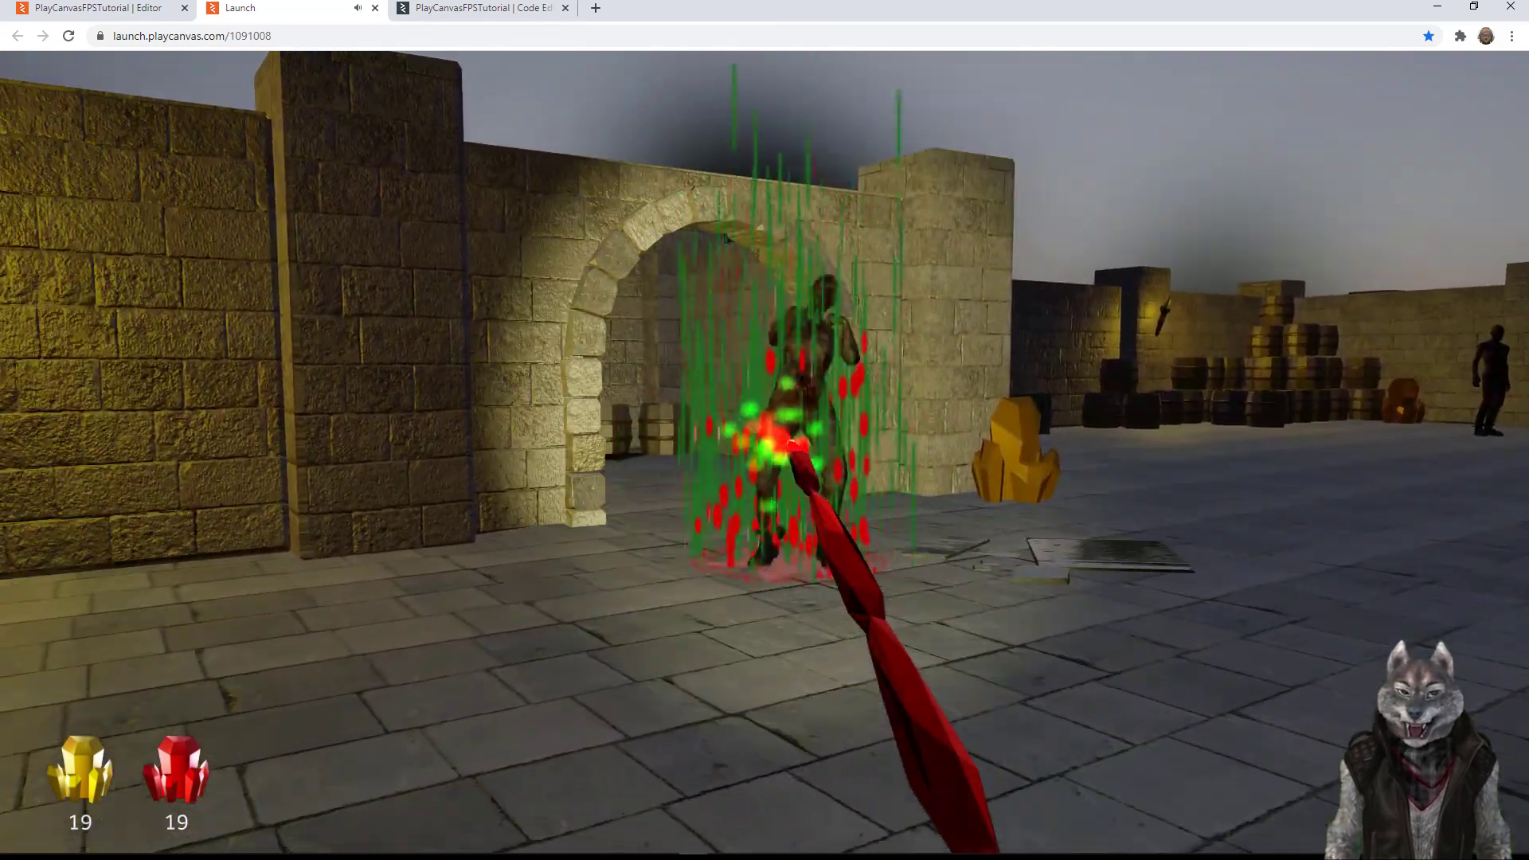
key("w")
key("w")
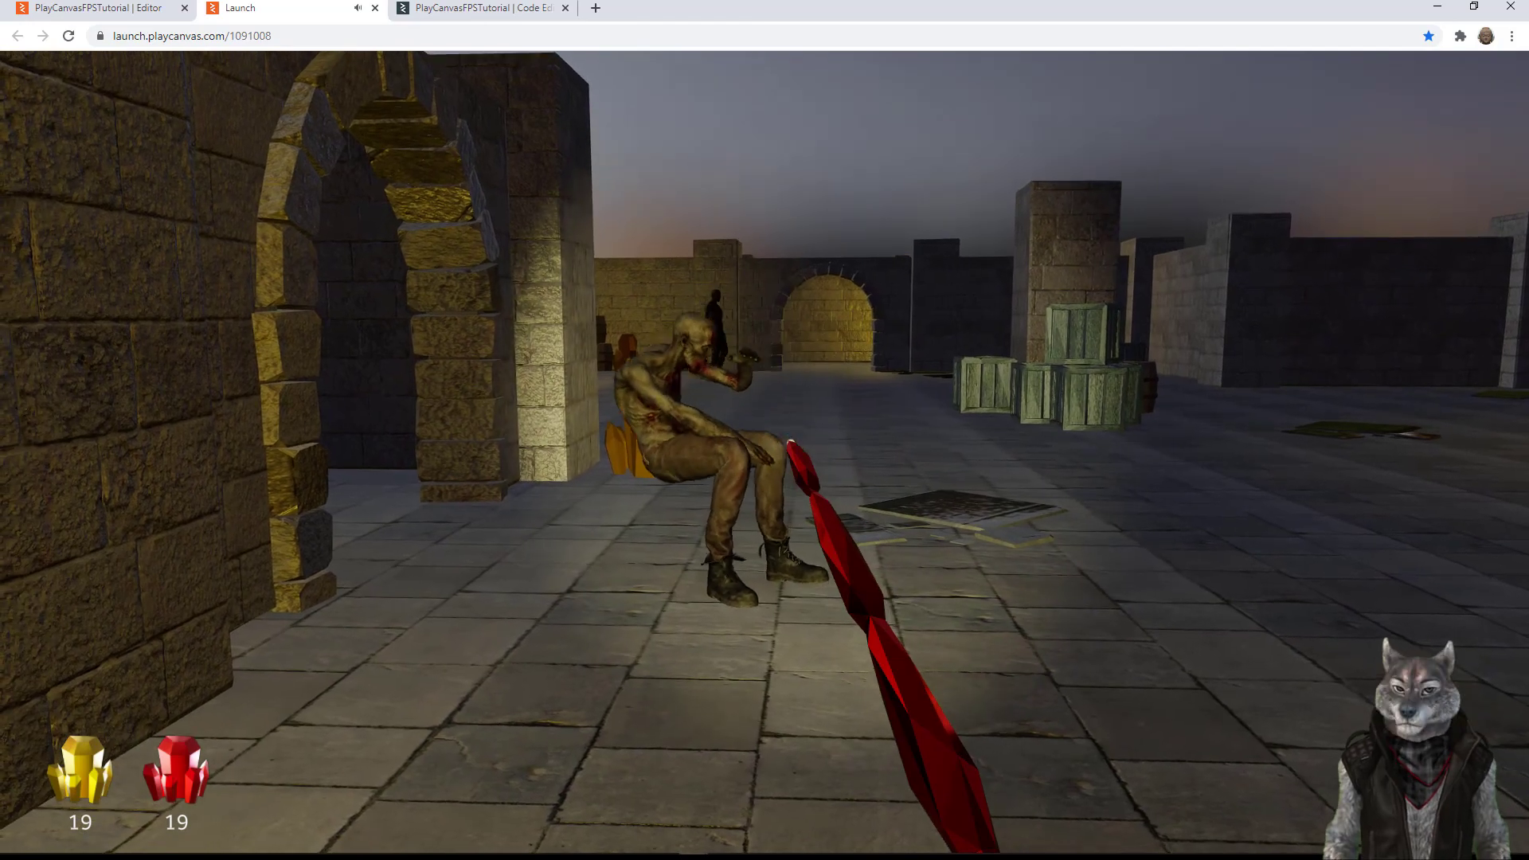
Step: Walk on past the yellow crystals to the zombie in the barrel corner, let it attack at close range and retreat
key("w")
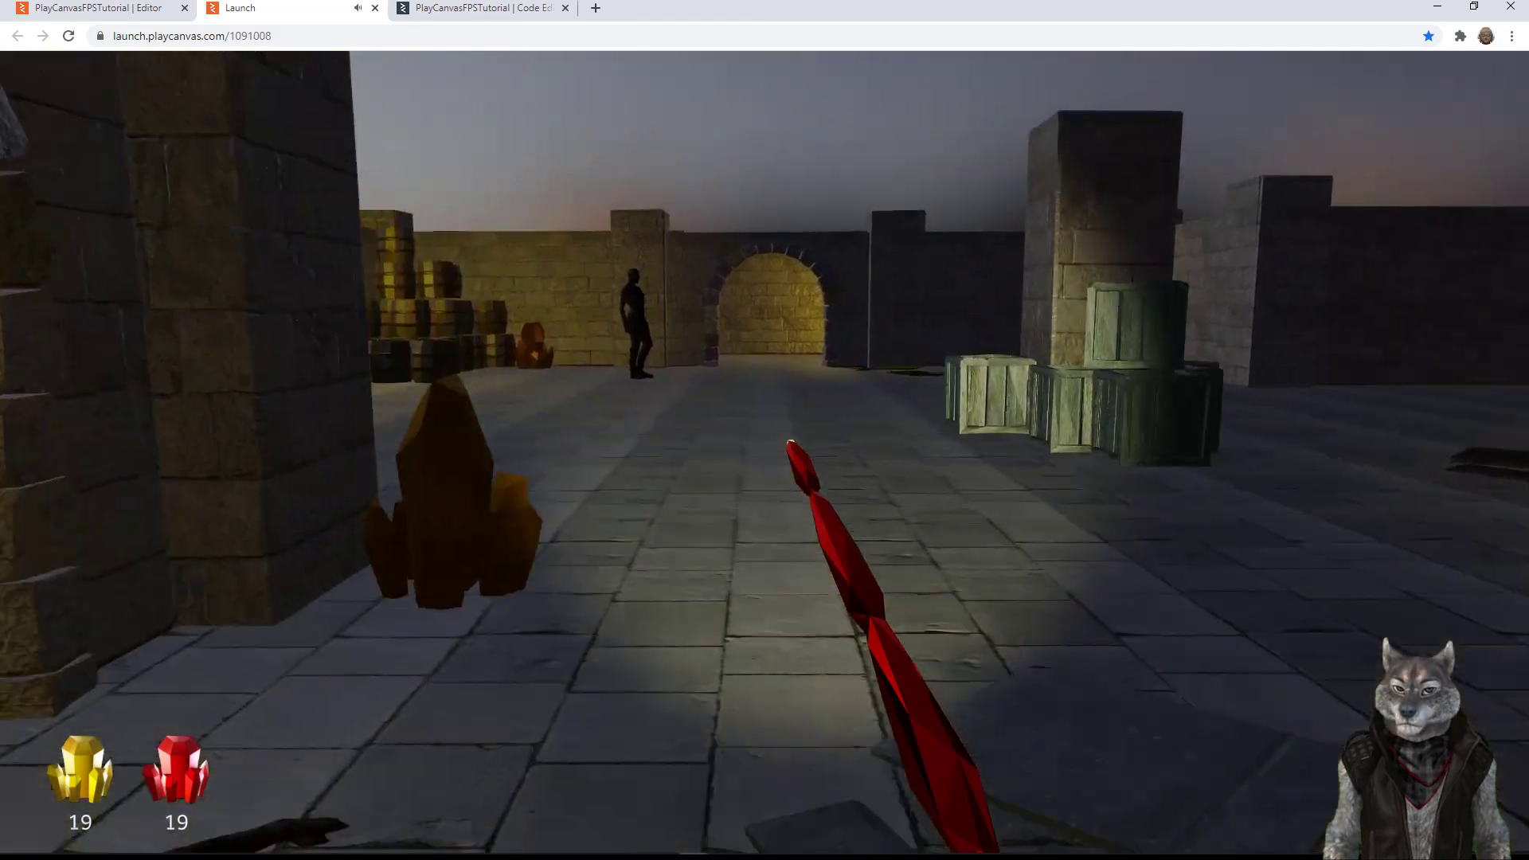
key("w")
key("s")
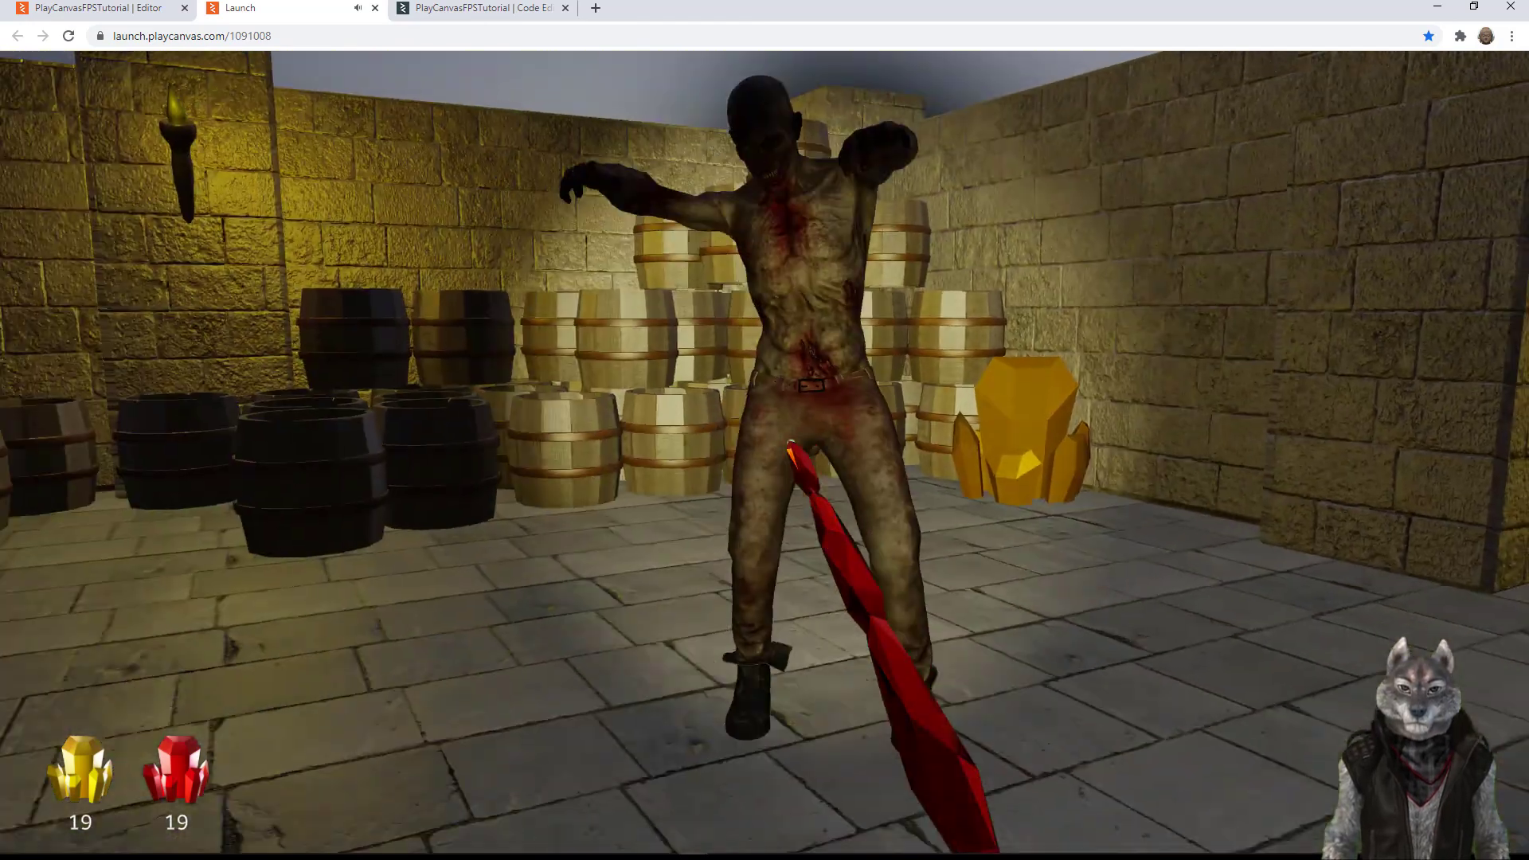
key("s")
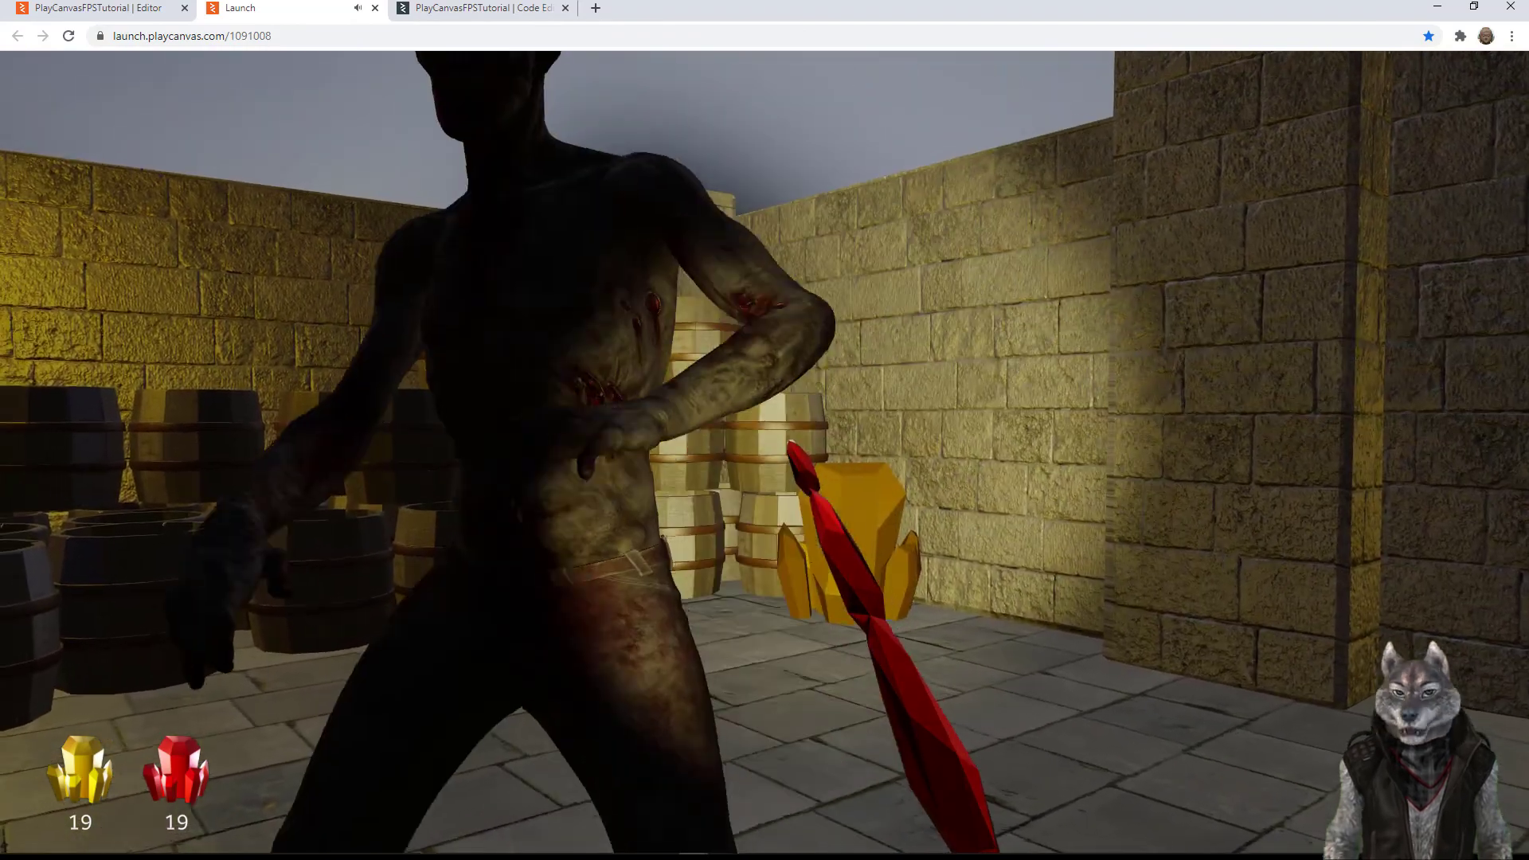